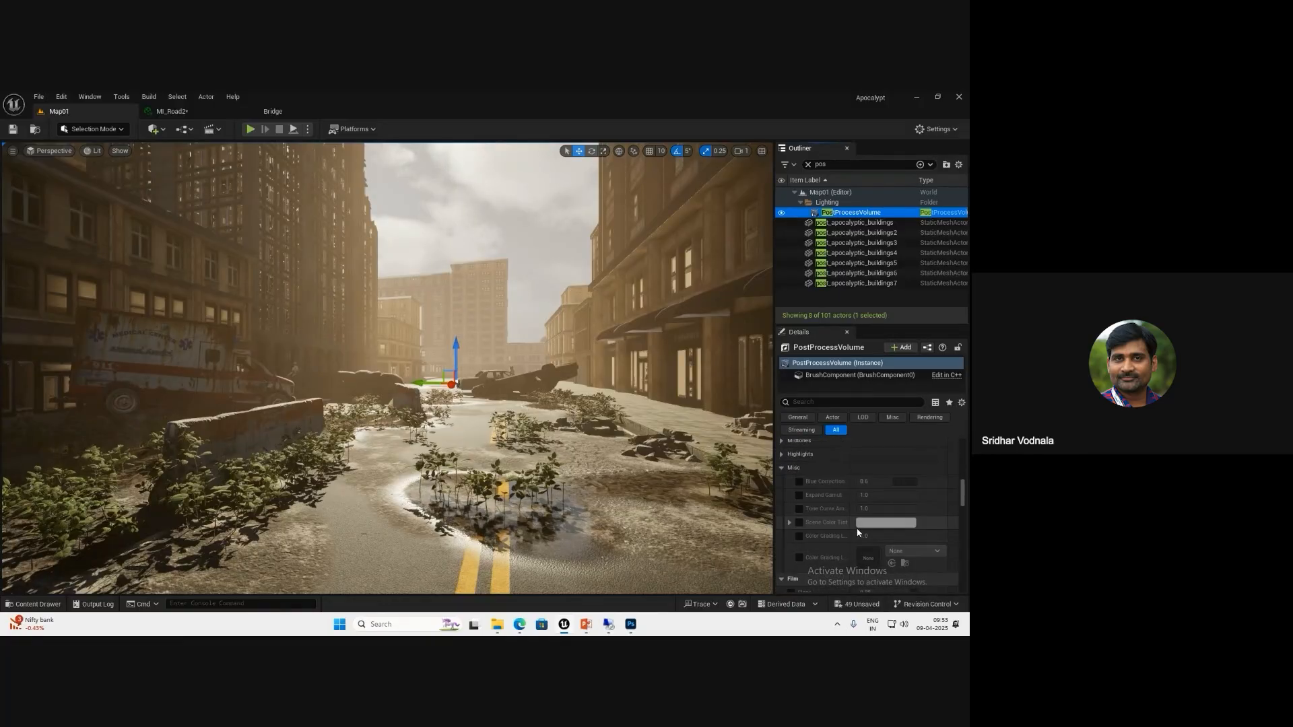
# - Enable the Temp override in the post process volume's Color Grading and lower it to about 4448
pyautogui.click(801, 480)
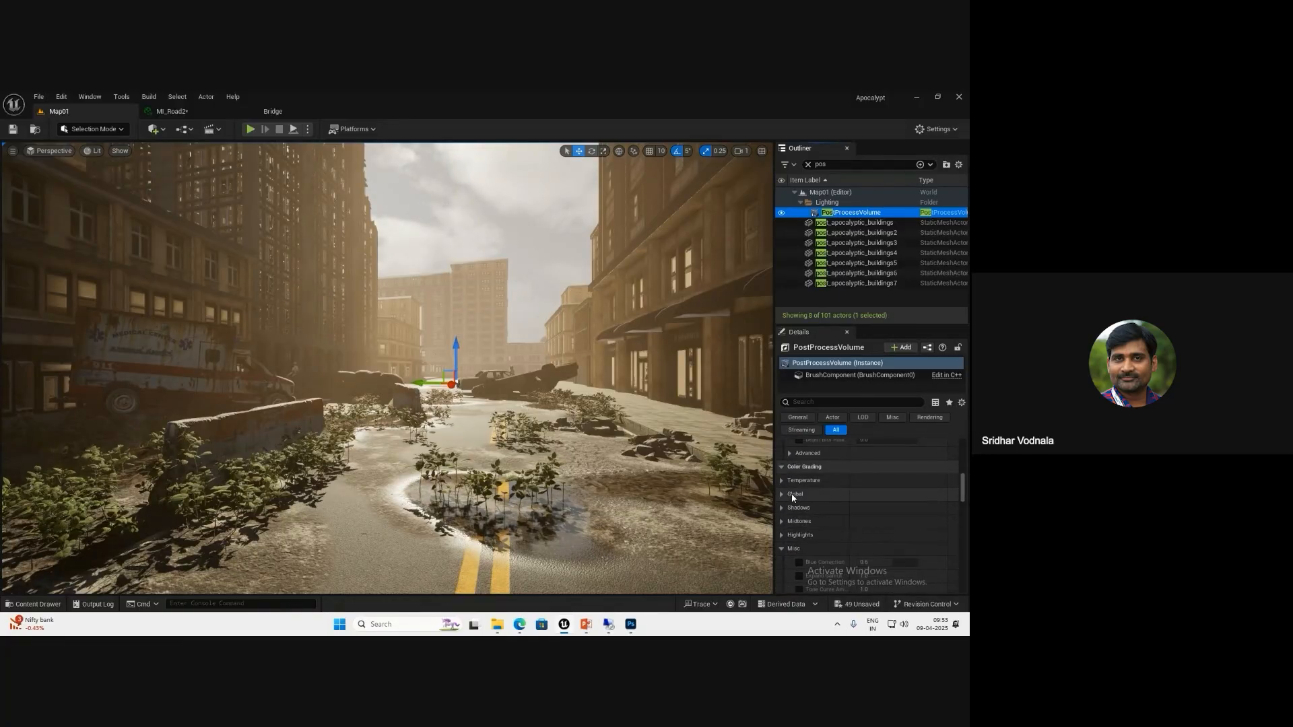
pyautogui.click(799, 508)
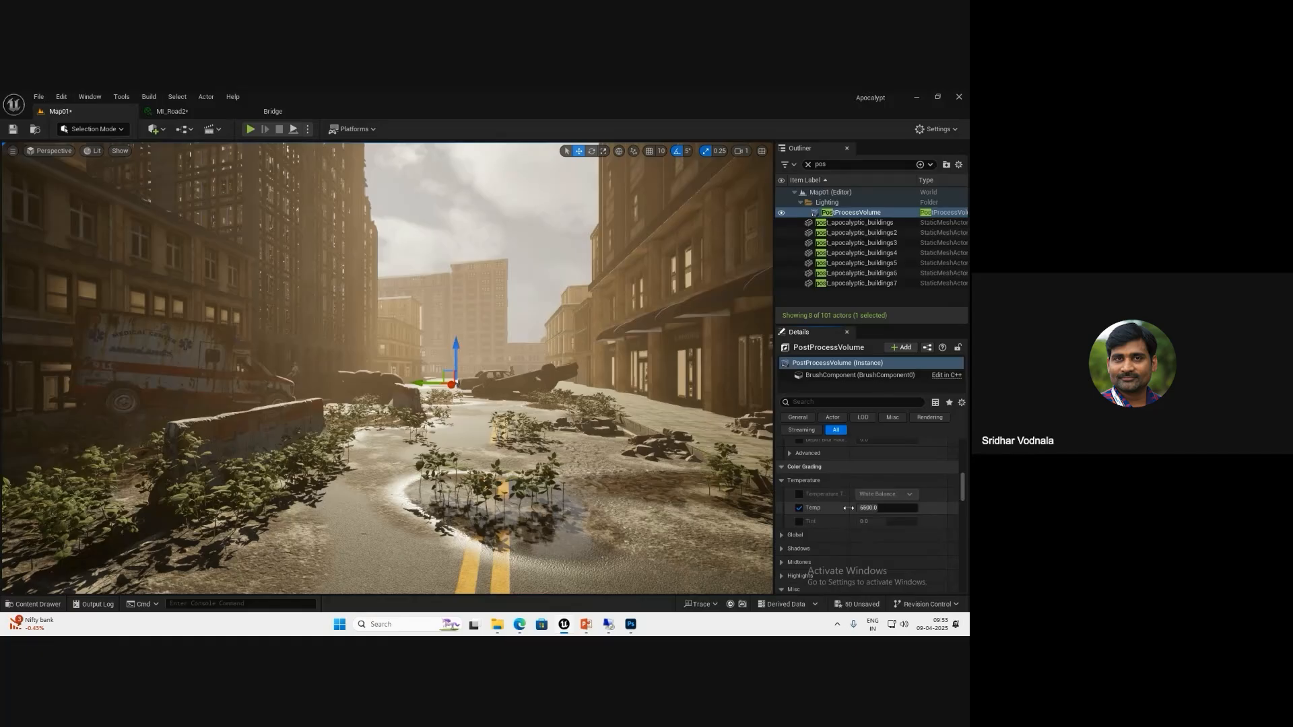
pyautogui.moveTo(865, 508); pyautogui.dragTo(869, 508)
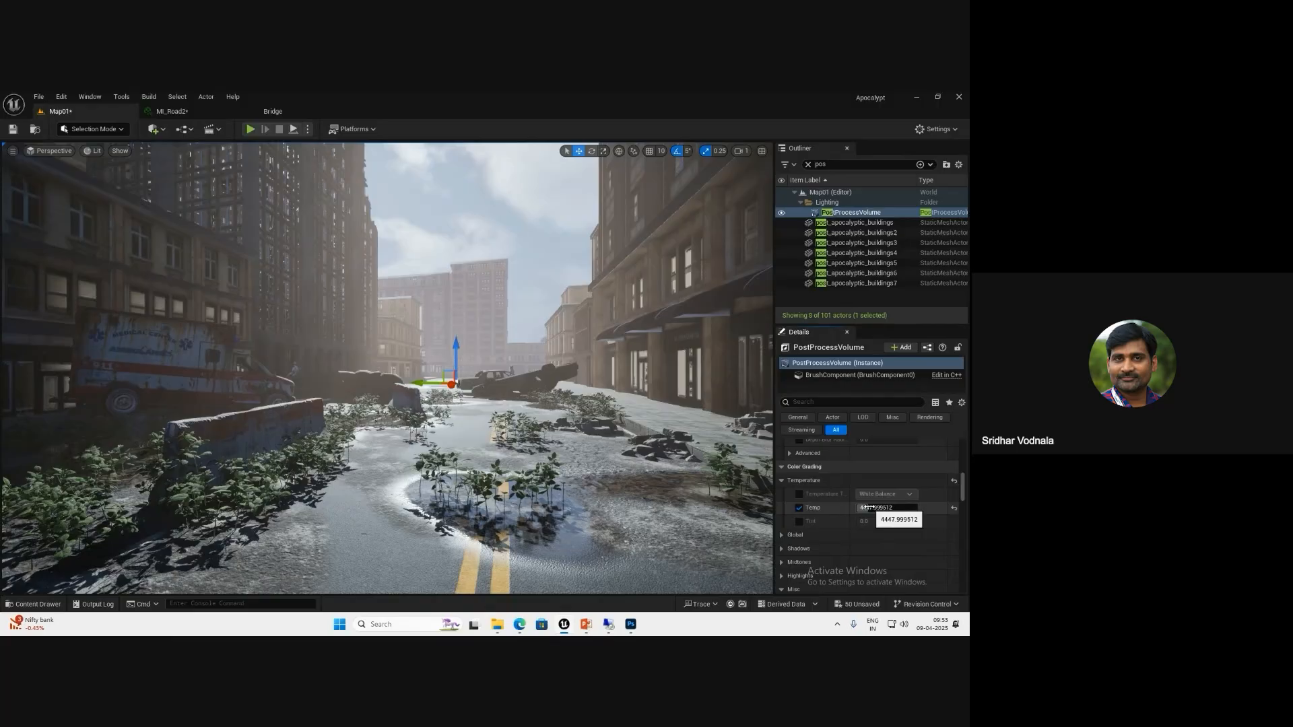
# - Try warmer color temperatures of 7500 and 8000 on the post process volume
pyautogui.click(872, 509)
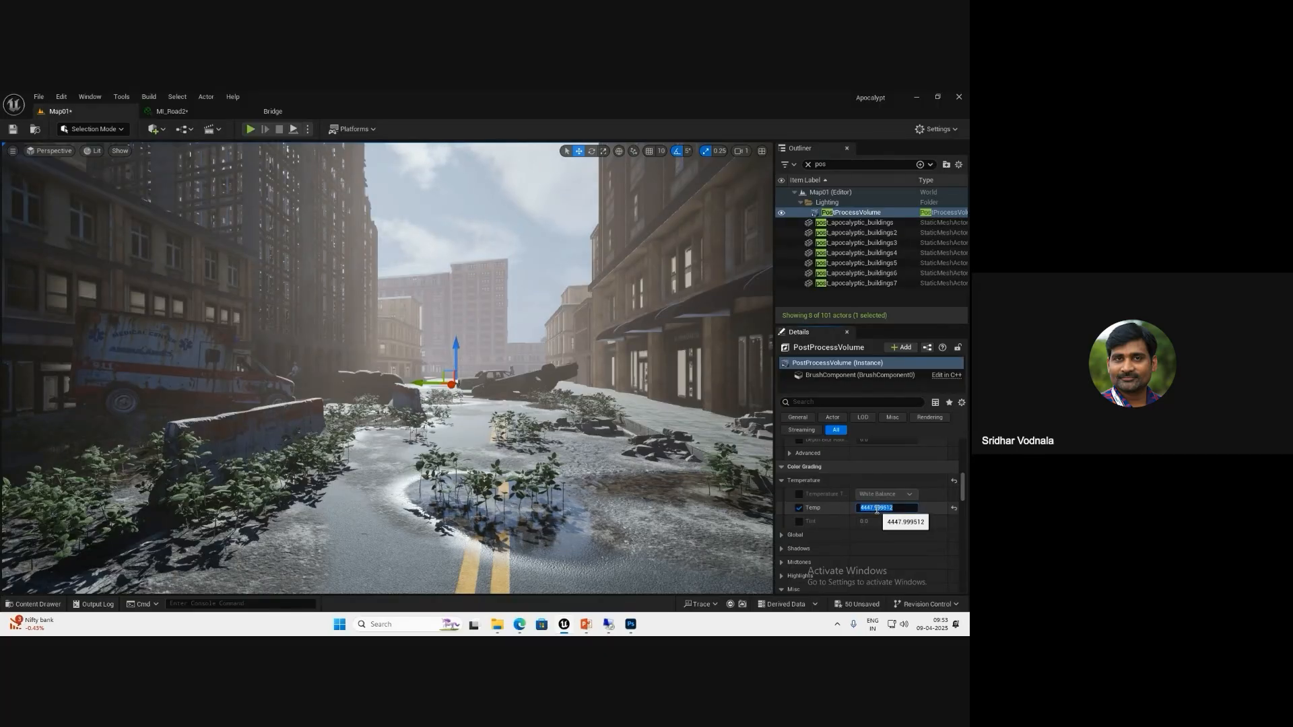
pyautogui.write('7')
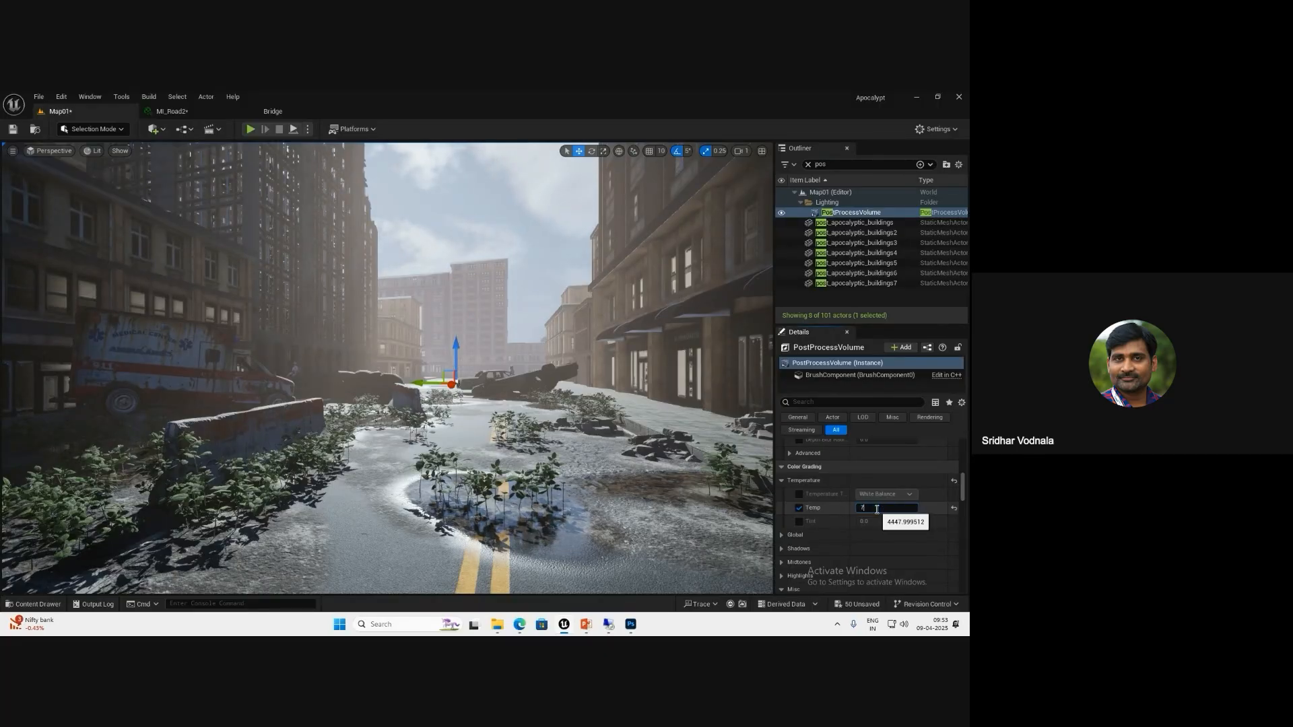
pyautogui.write('500')
pyautogui.press('Return')
pyautogui.write('8')
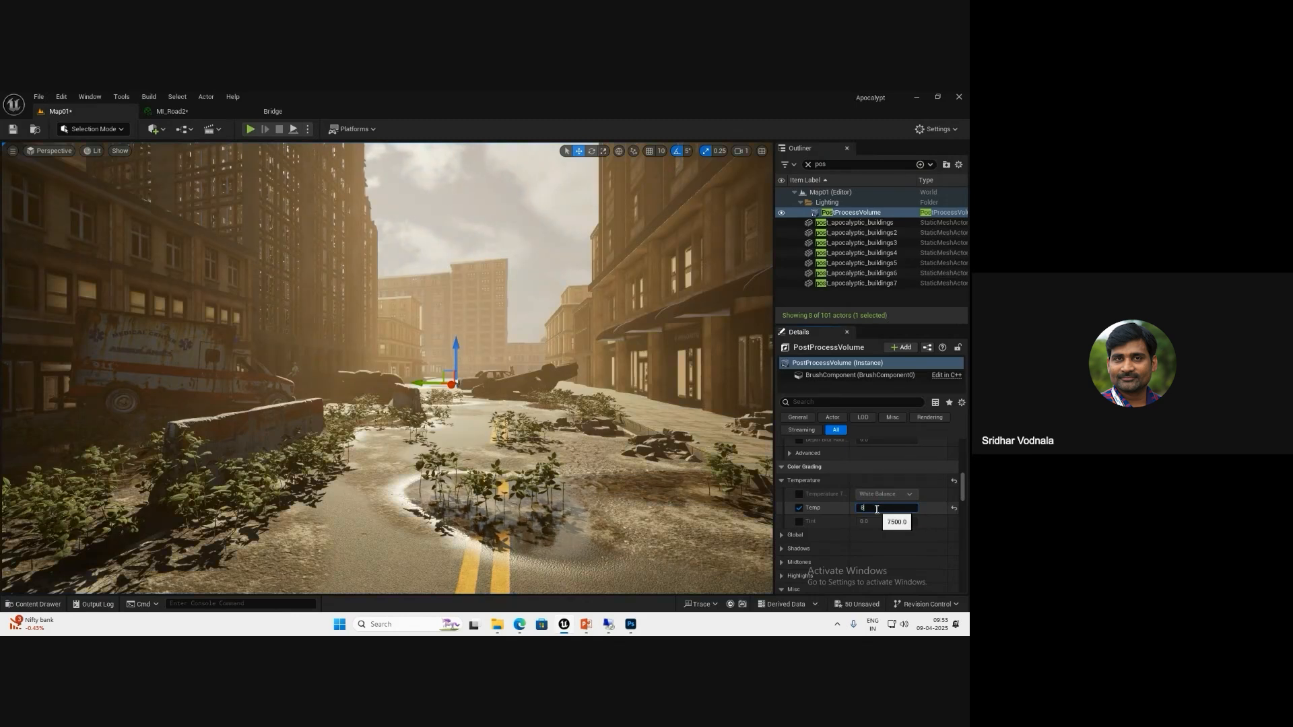
pyautogui.write('000')
pyautogui.press('Return')
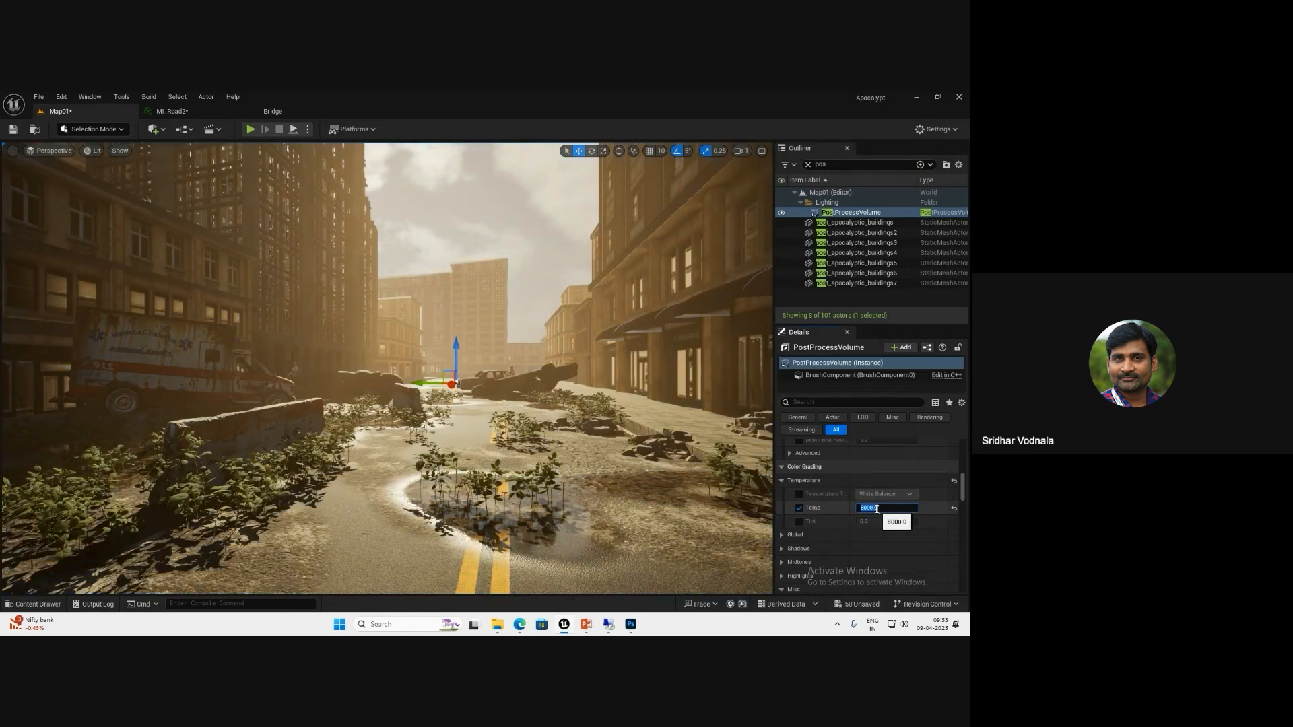
# - Set the post process volume's color temperature to 6500
pyautogui.write('8')
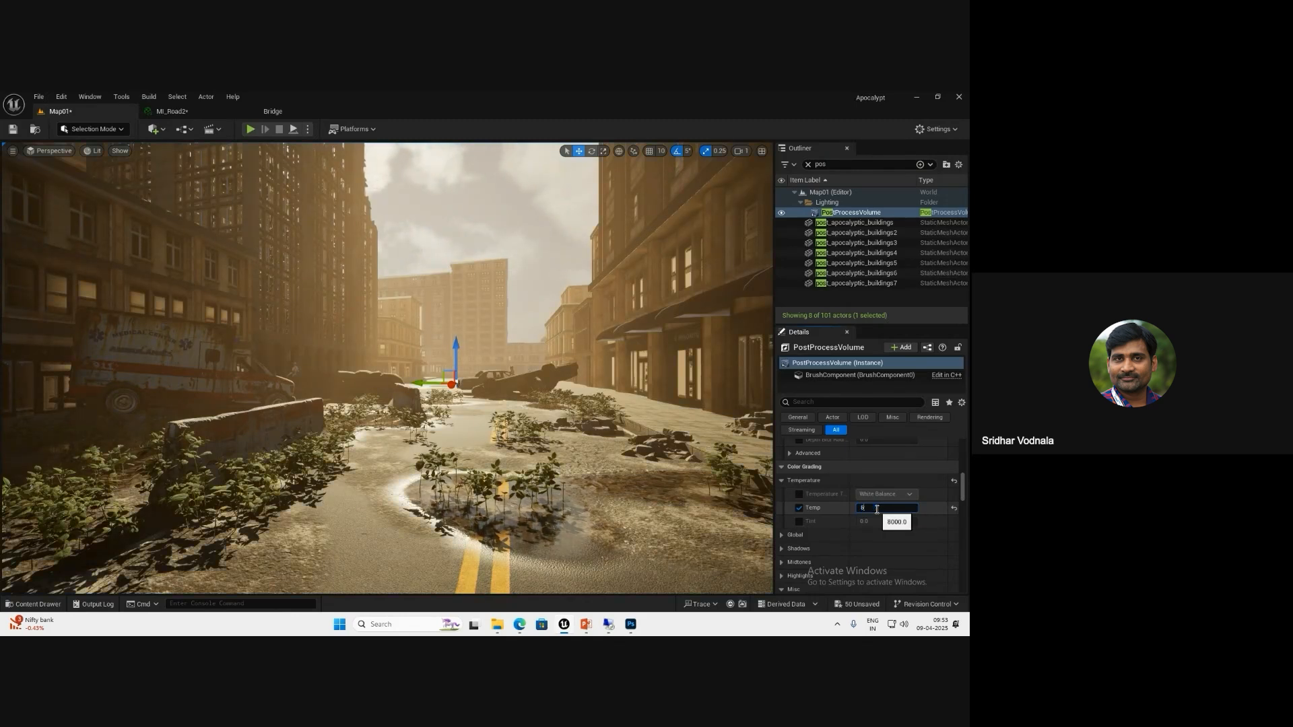
pyautogui.write('500')
pyautogui.press('Return')
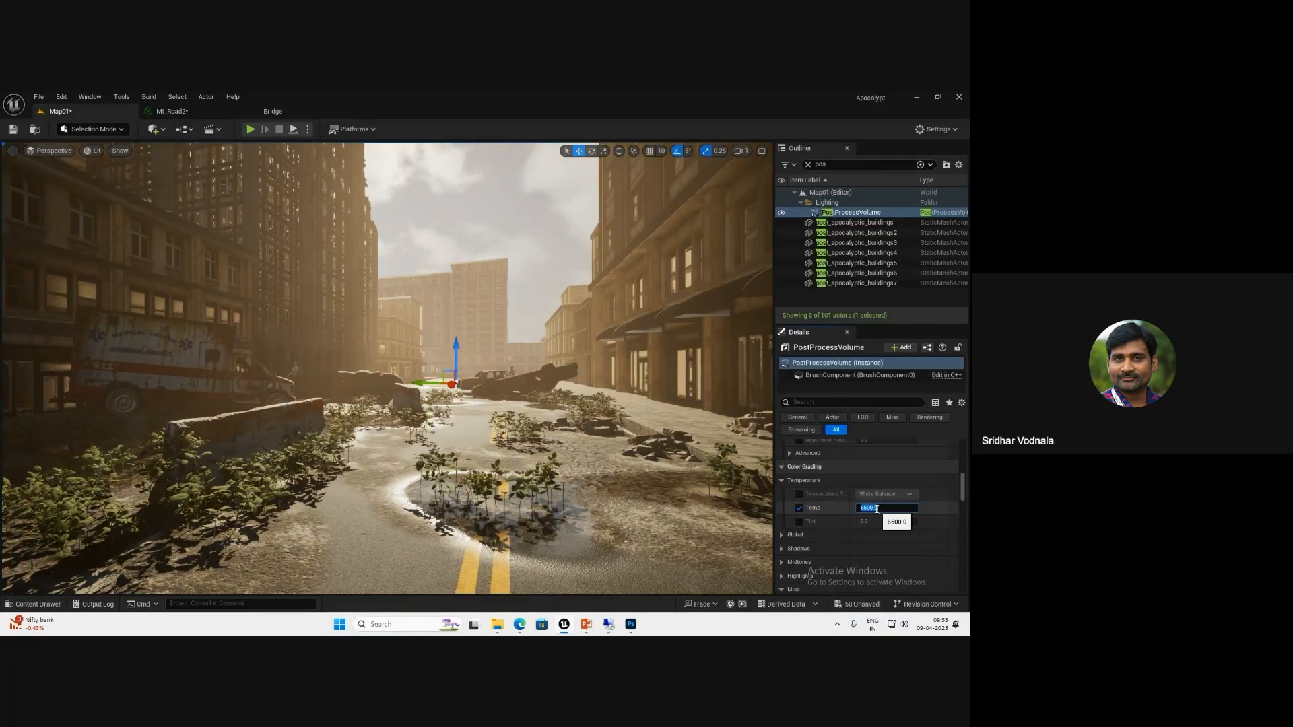
# - Enable the Tint override and try tint values of about 0.39 and -0.16
pyautogui.click(800, 522)
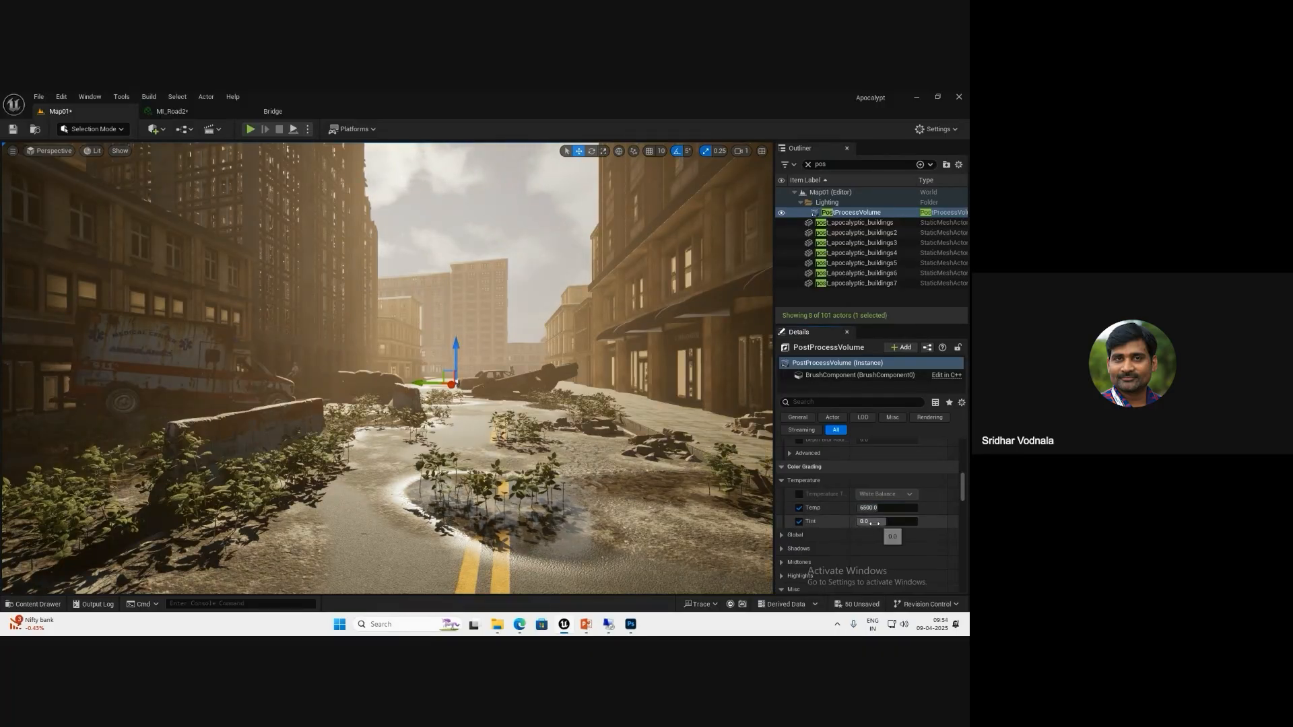
pyautogui.moveTo(872, 528); pyautogui.dragTo(867, 528)
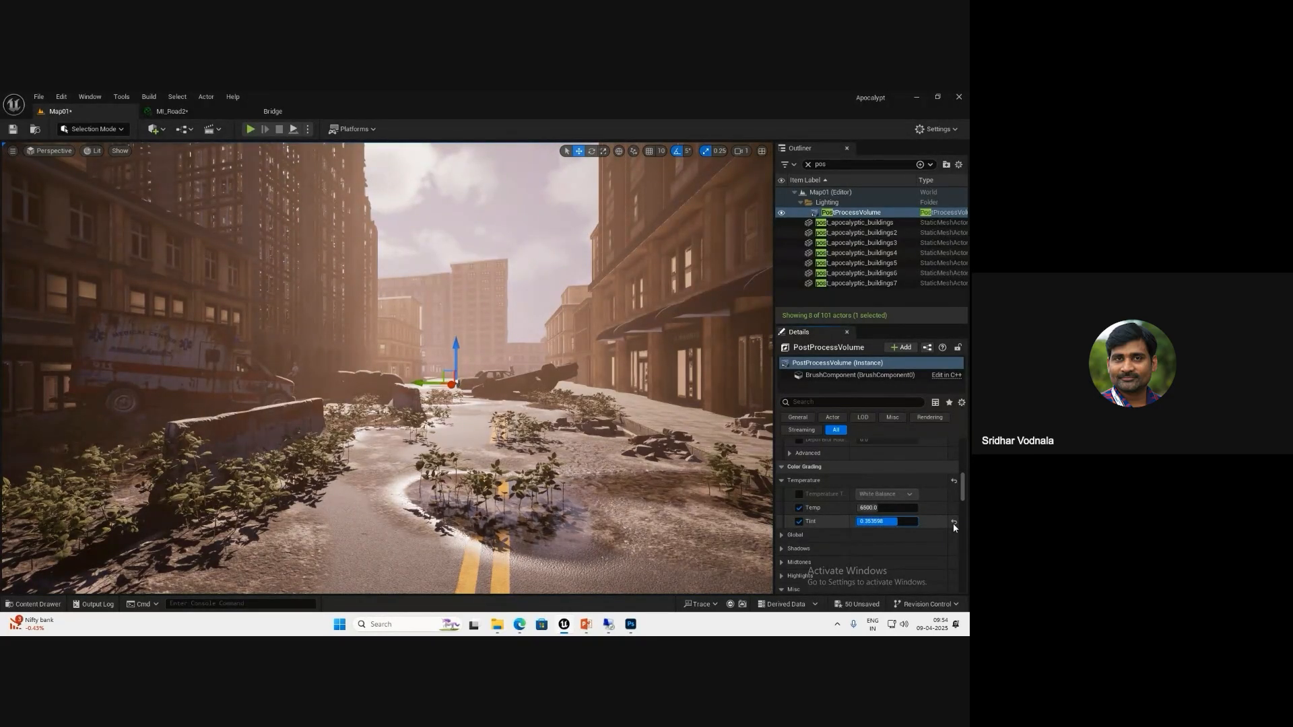
pyautogui.moveTo(905, 526); pyautogui.dragTo(903, 523)
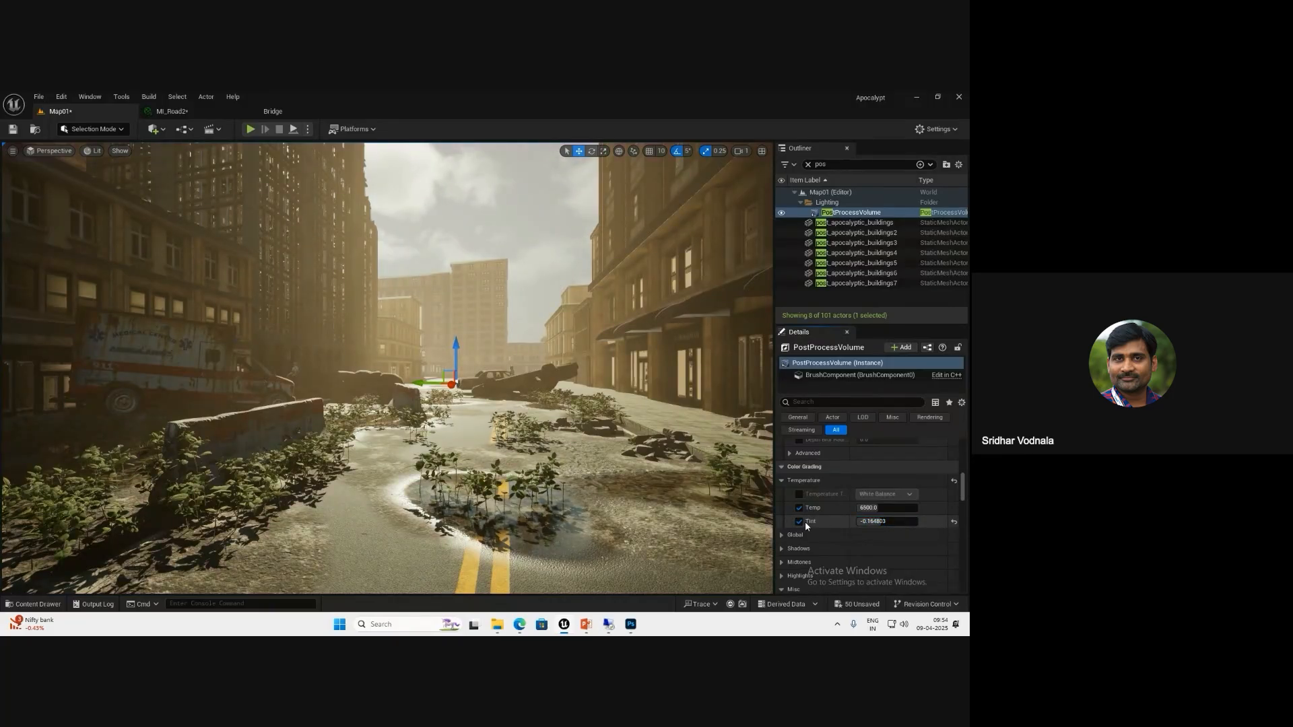
# - Try a very cool color temperature and a warm one of 8228, and turn off the Tint override
pyautogui.moveTo(879, 511); pyautogui.dragTo(864, 512)
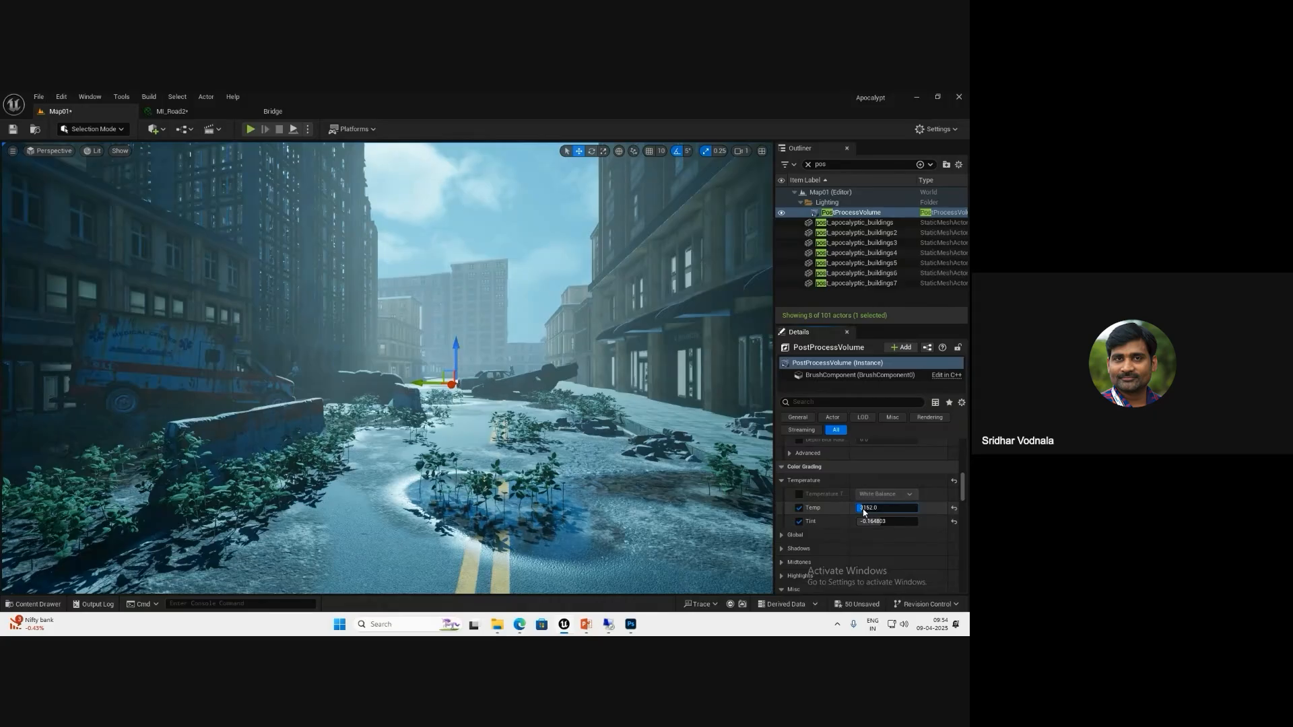
pyautogui.write('8228')
pyautogui.press('Return')
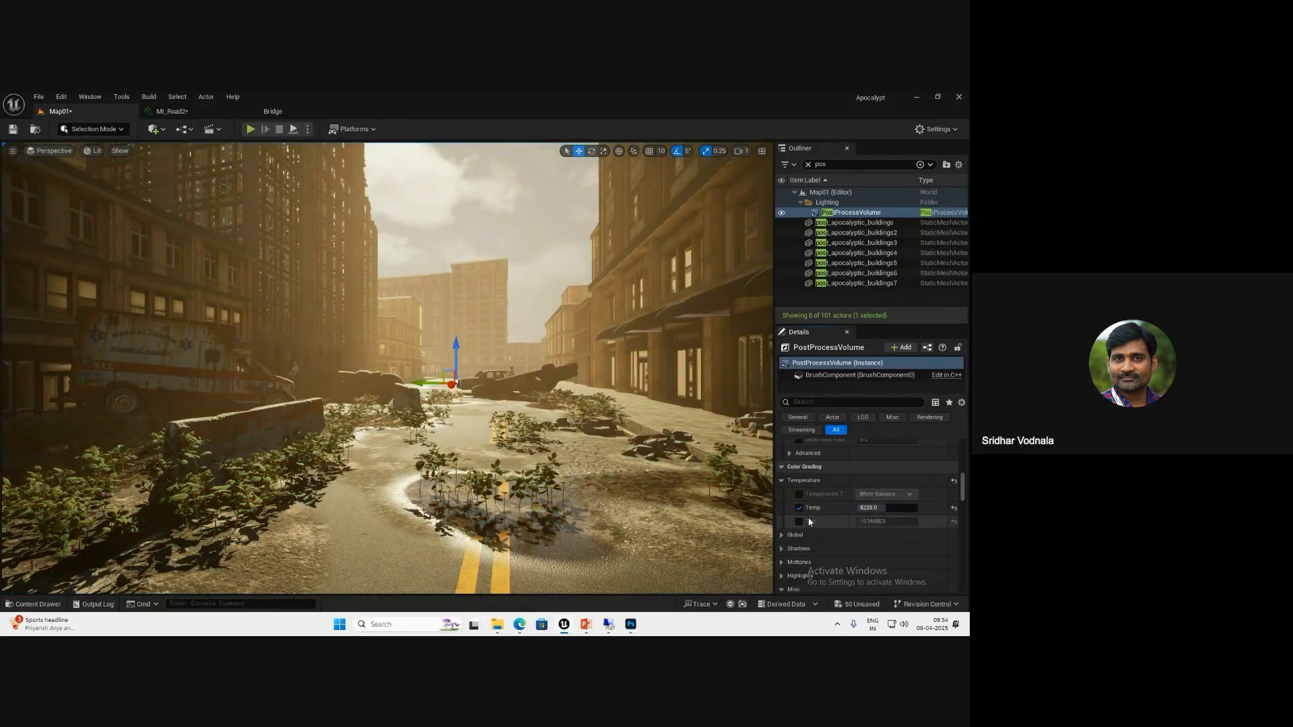
# - Restore the color temperature to 6500
pyautogui.click(863, 509)
pyautogui.write('65')
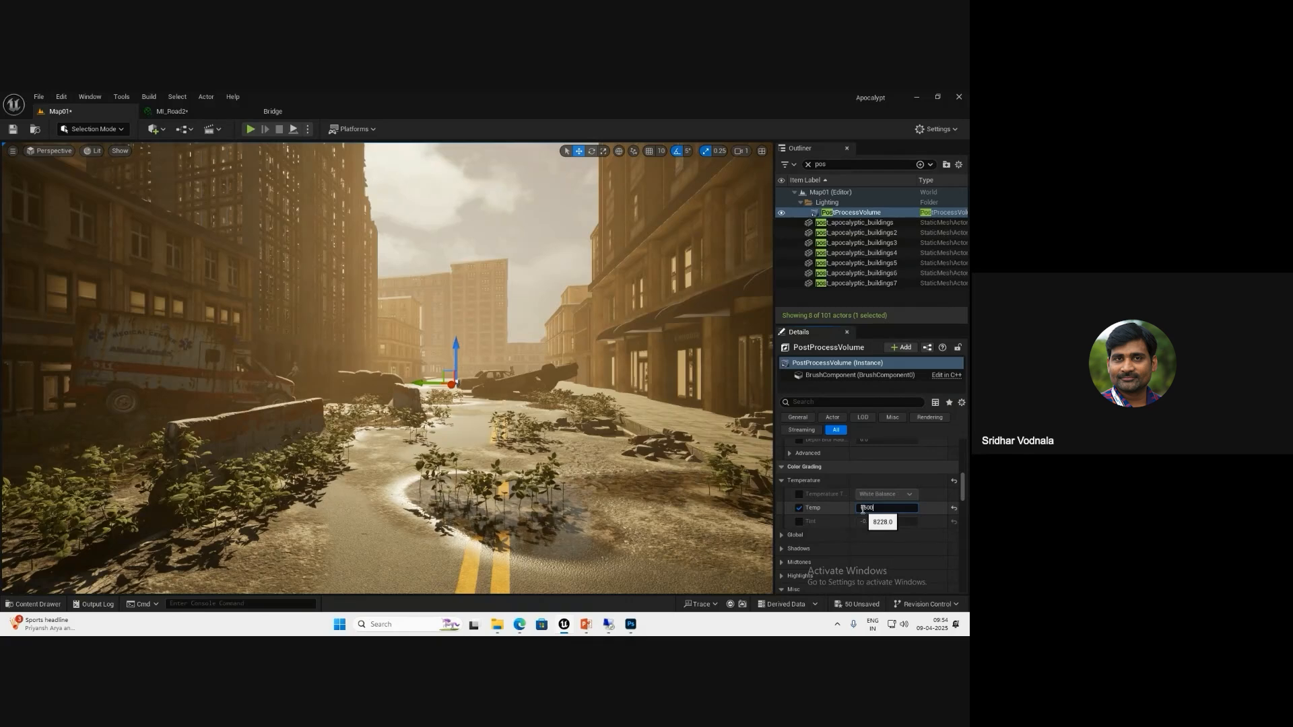
pyautogui.write('00')
pyautogui.scroll(-3, 779, 559)
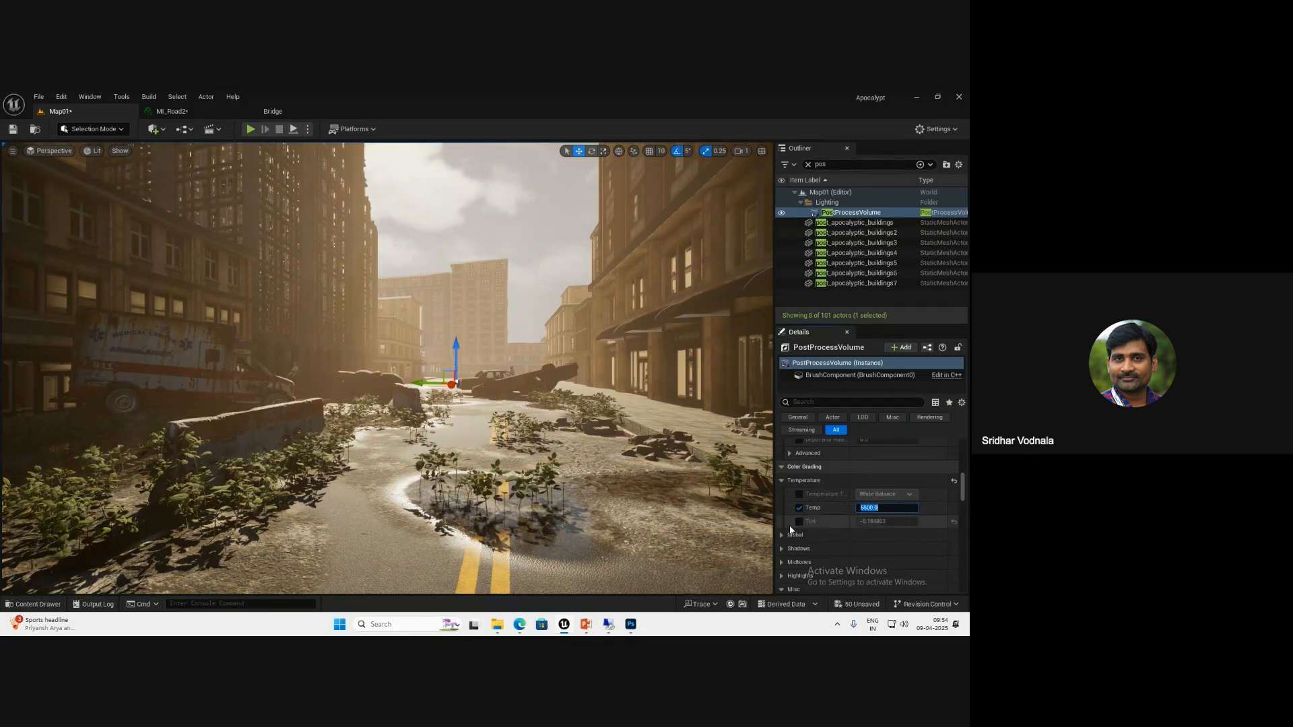
pyautogui.press('Return')
# - Enable the global Saturation override in Color Grading and raise it slightly to about 1.06
pyautogui.scroll(-1, 802, 522)
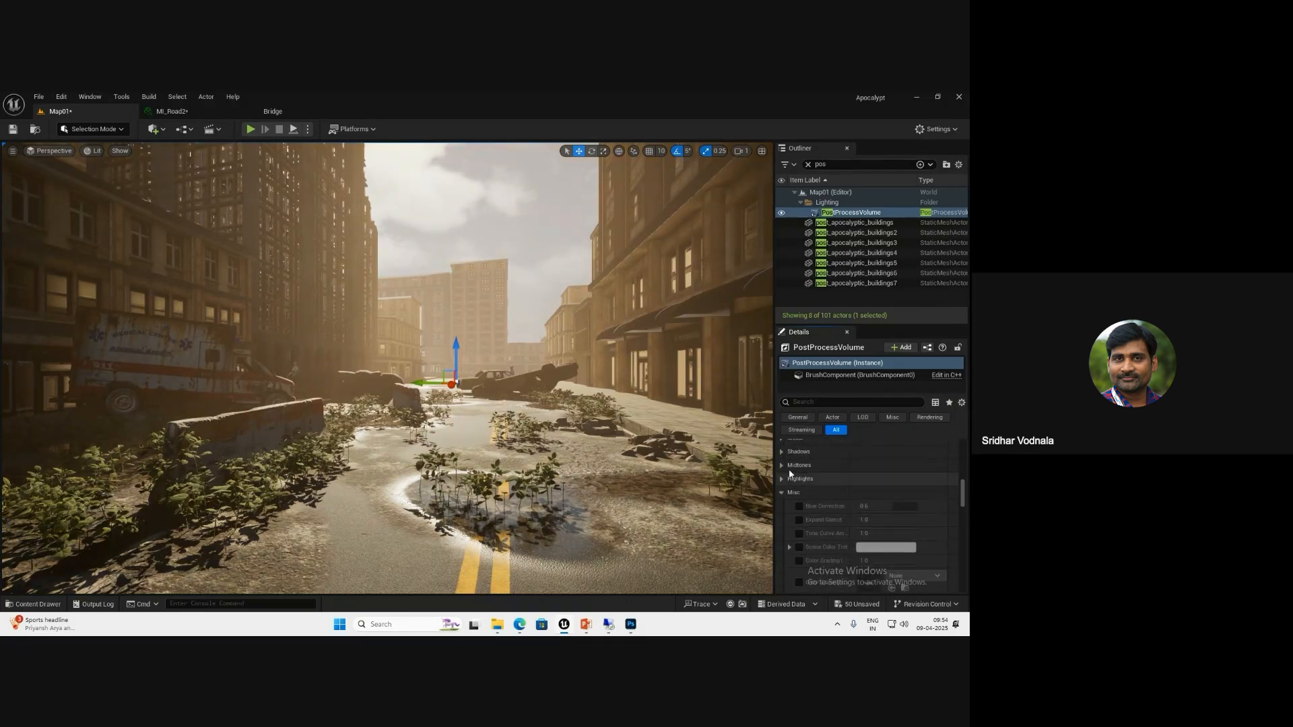
pyautogui.click(782, 470)
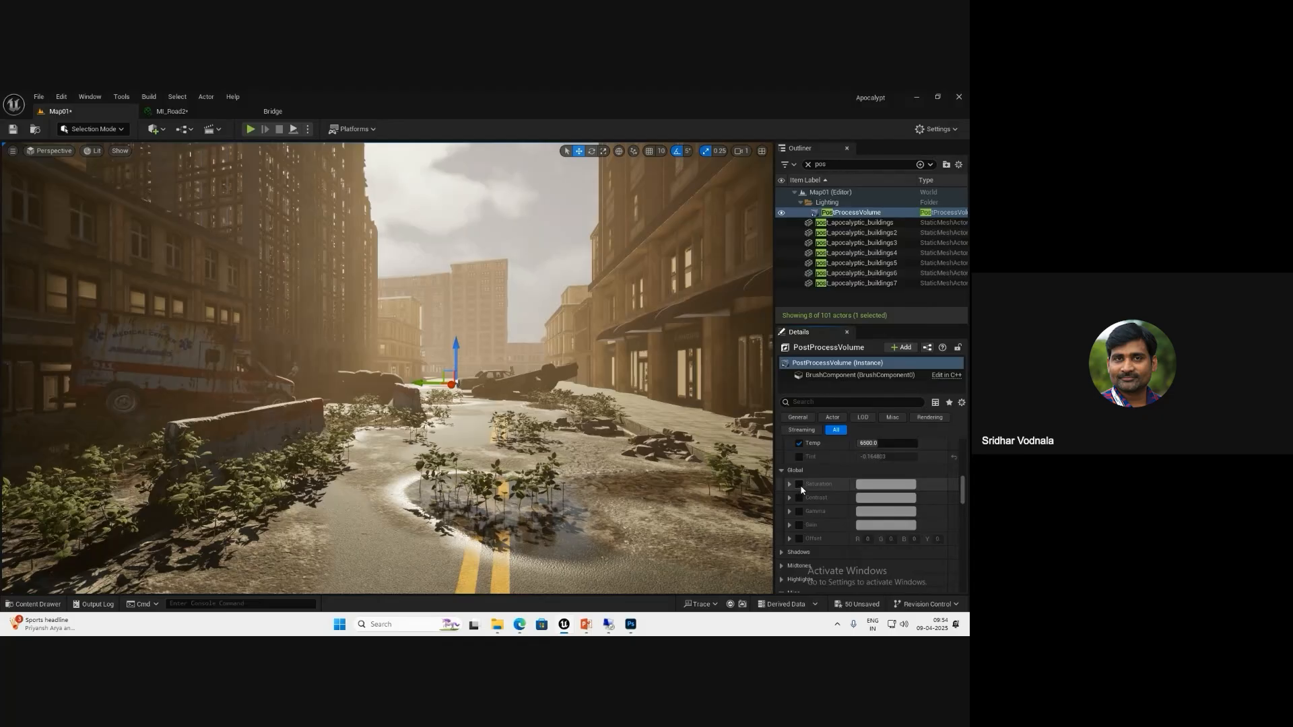
pyautogui.click(790, 484)
pyautogui.scroll(-3, 815, 505)
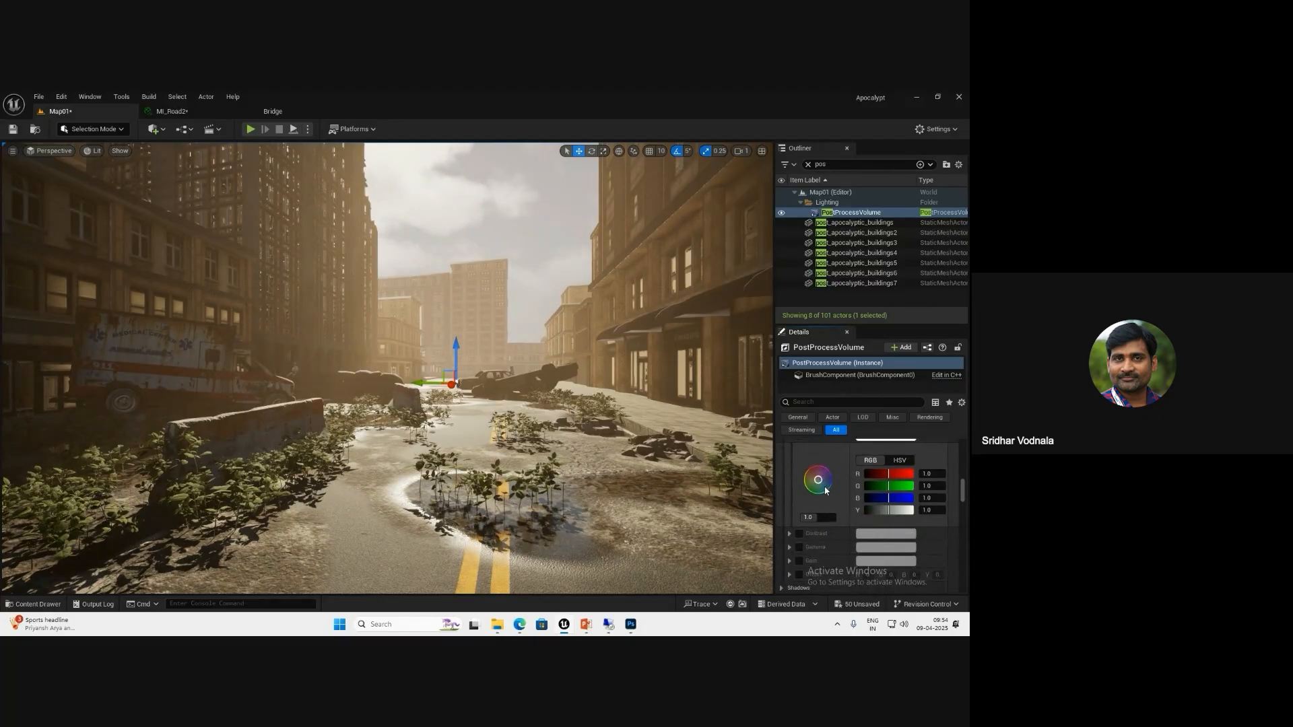
pyautogui.moveTo(825, 488)
pyautogui.mouseDown()
pyautogui.moveTo(799, 480)
pyautogui.moveTo(823, 488)
pyautogui.moveTo(828, 519)
pyautogui.moveTo(818, 481)
pyautogui.mouseUp()
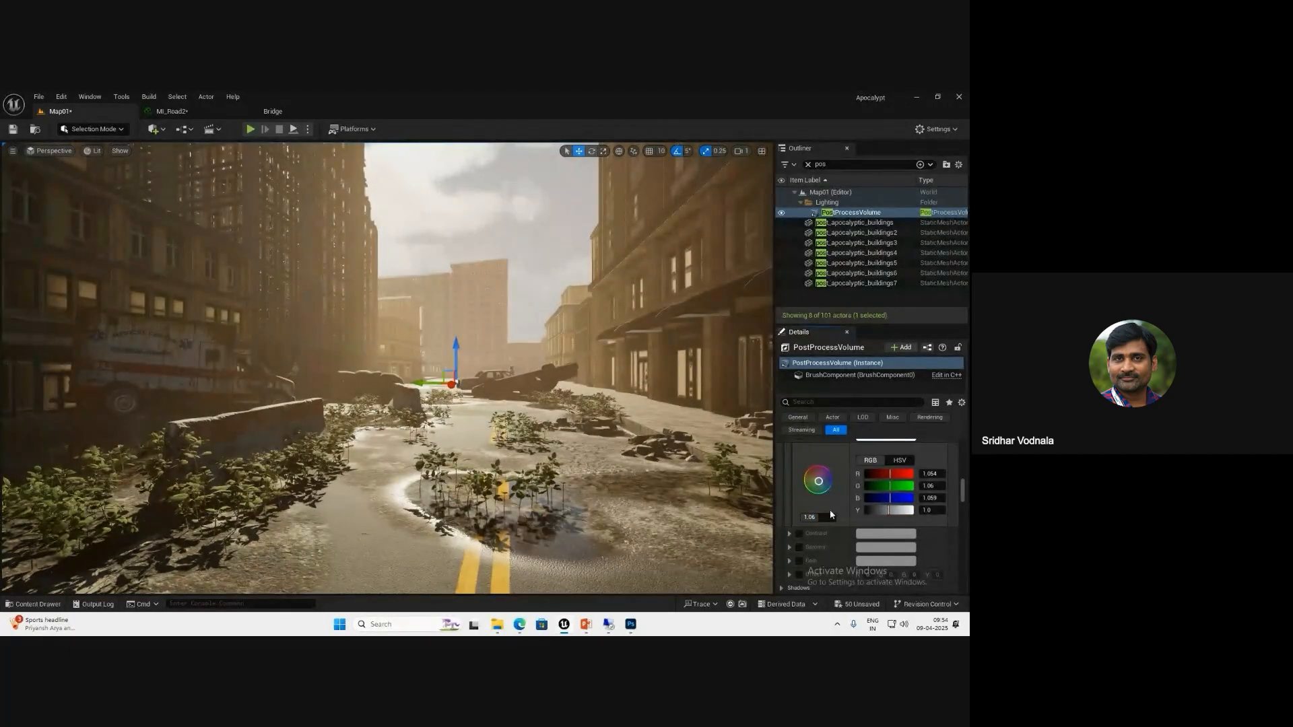
# - Enable the global Gain and Contrast overrides and raise the contrast to about 1.07
pyautogui.scroll(-2, 828, 516)
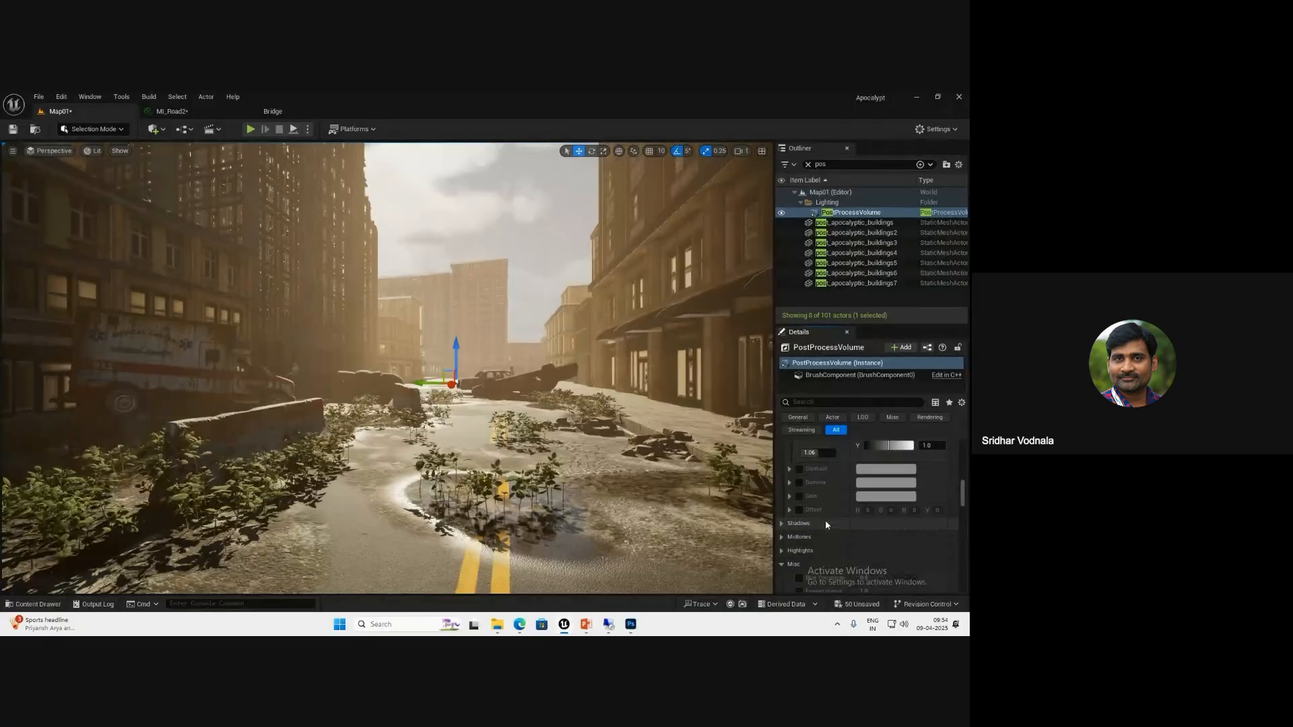
pyautogui.click(799, 496)
pyautogui.click(799, 469)
pyautogui.click(791, 469)
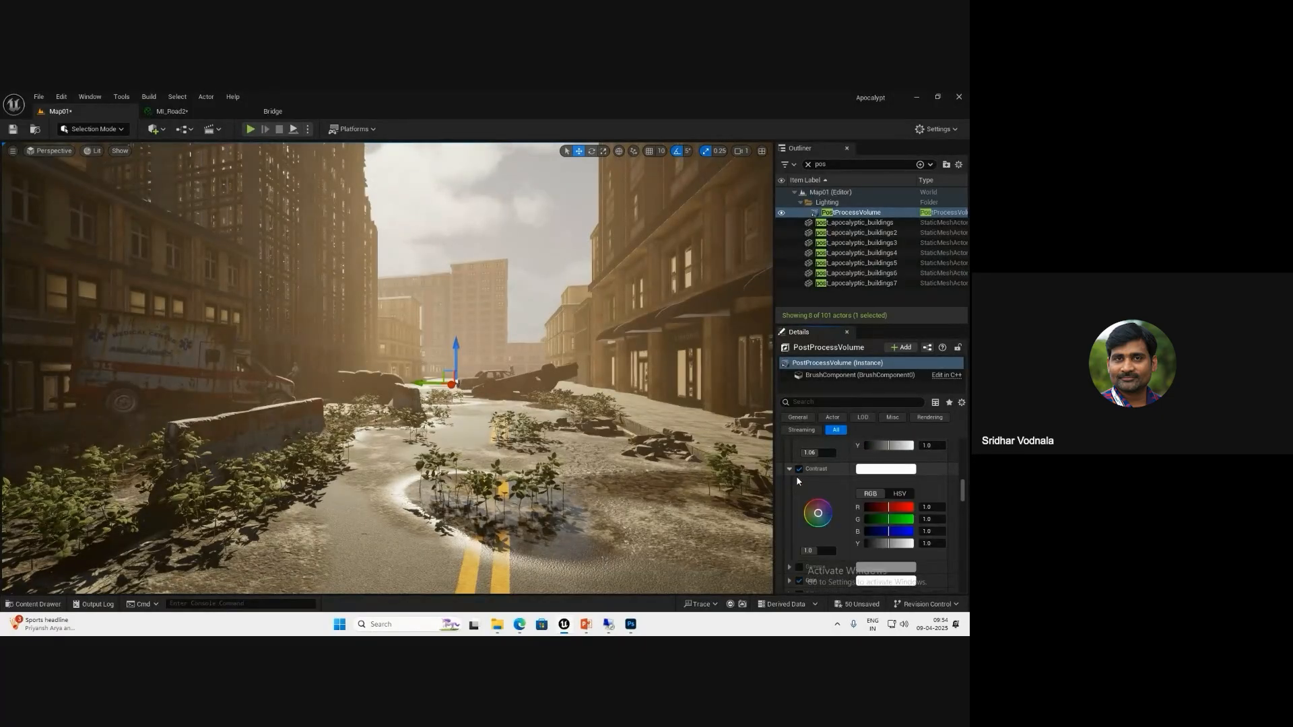
pyautogui.moveTo(818, 550)
pyautogui.mouseDown()
pyautogui.moveTo(777, 553)
pyautogui.moveTo(851, 544)
pyautogui.moveTo(820, 550)
pyautogui.mouseUp()
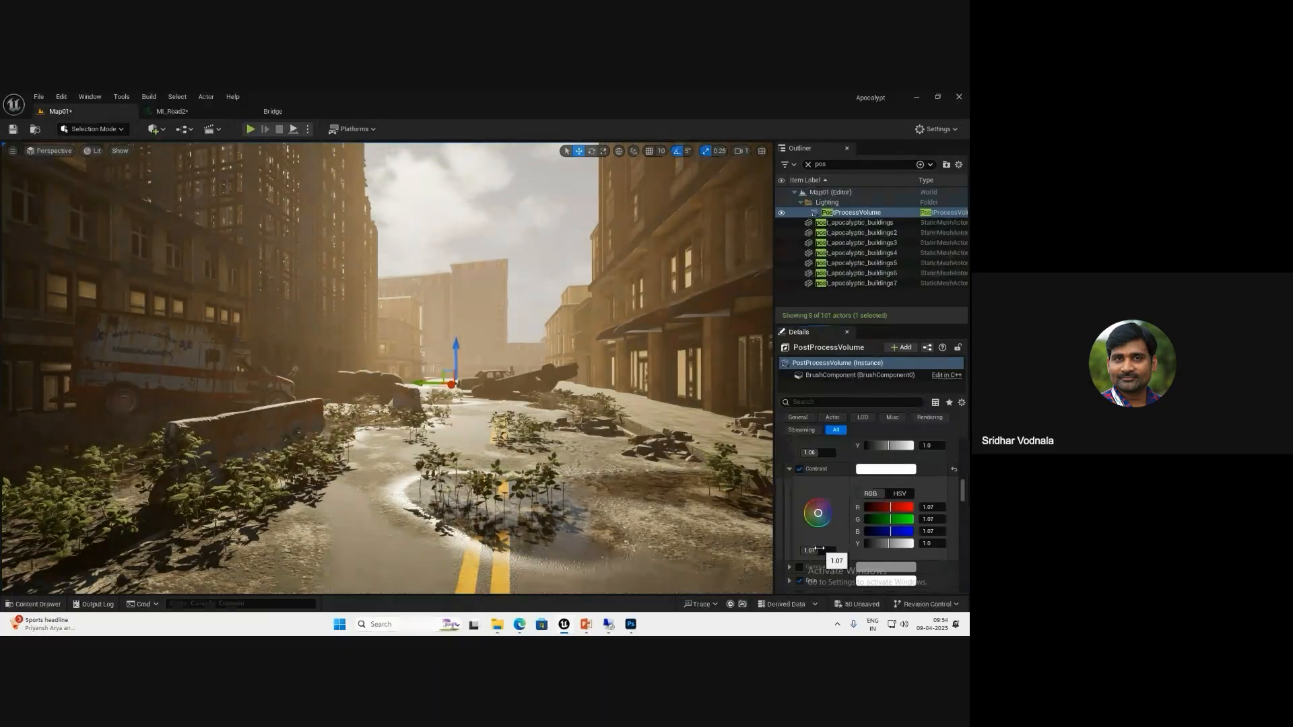
pyautogui.scroll(-5, 844, 514)
pyautogui.scroll(-1, 844, 514)
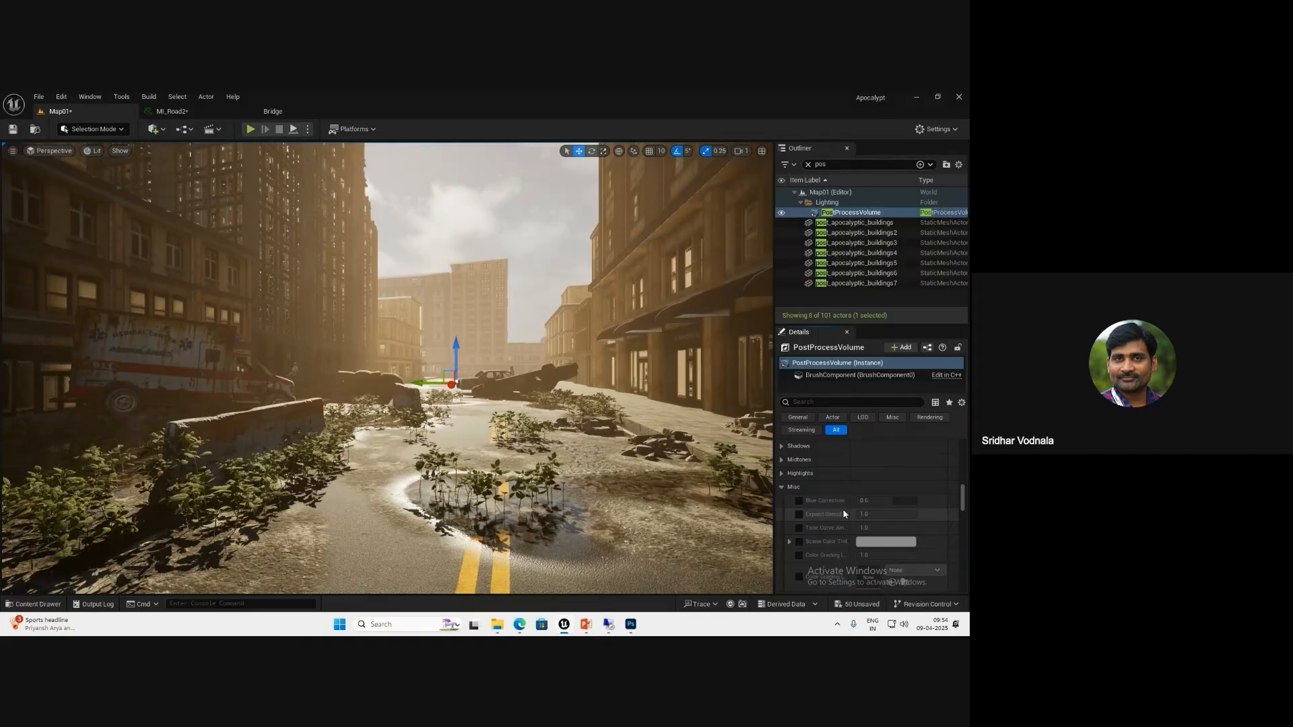
# - Select the road mesh and switch the viewport to Game View so the gizmo and selection outline are hidden
pyautogui.click(469, 410)
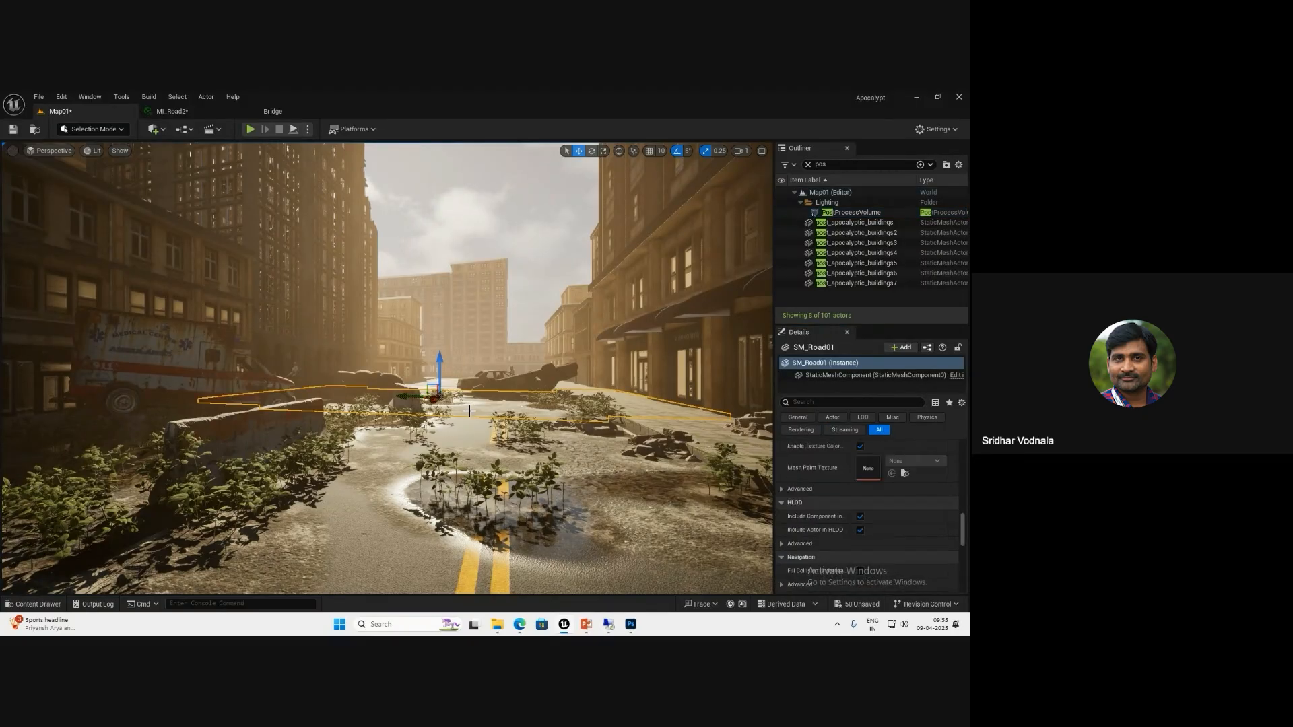
pyautogui.press('h')
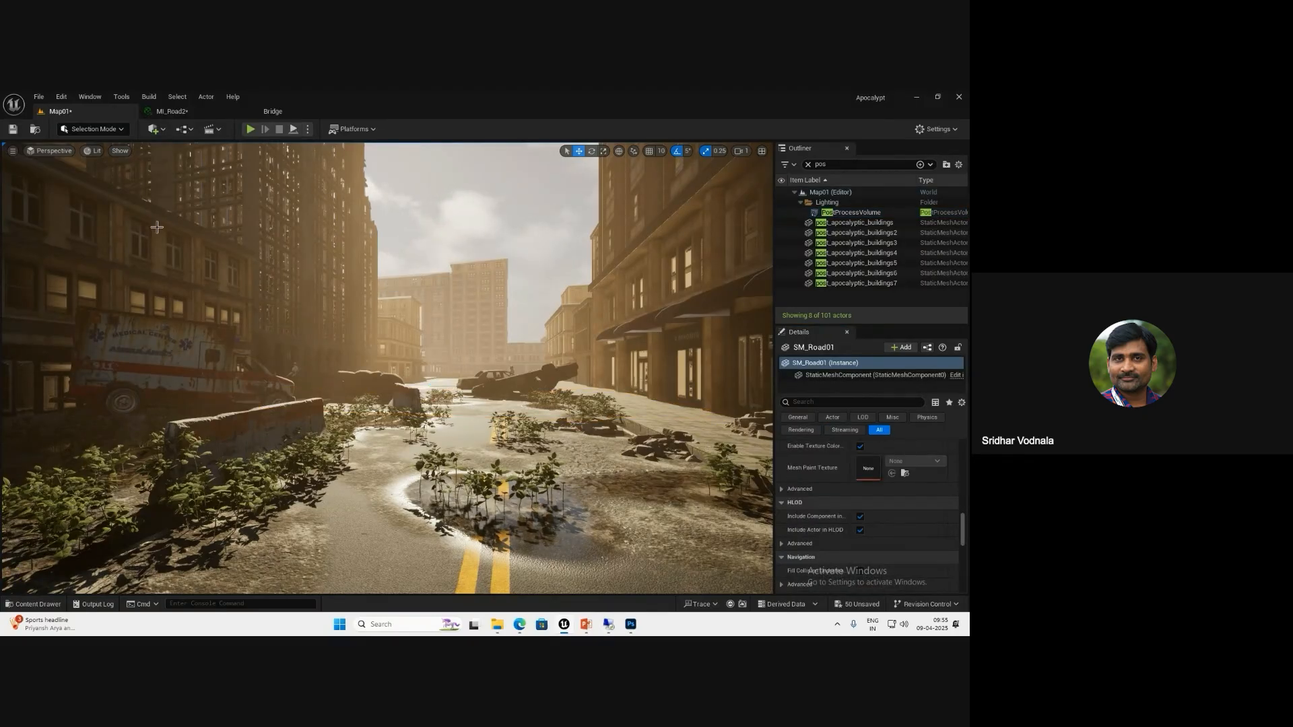
pyautogui.click(12, 151)
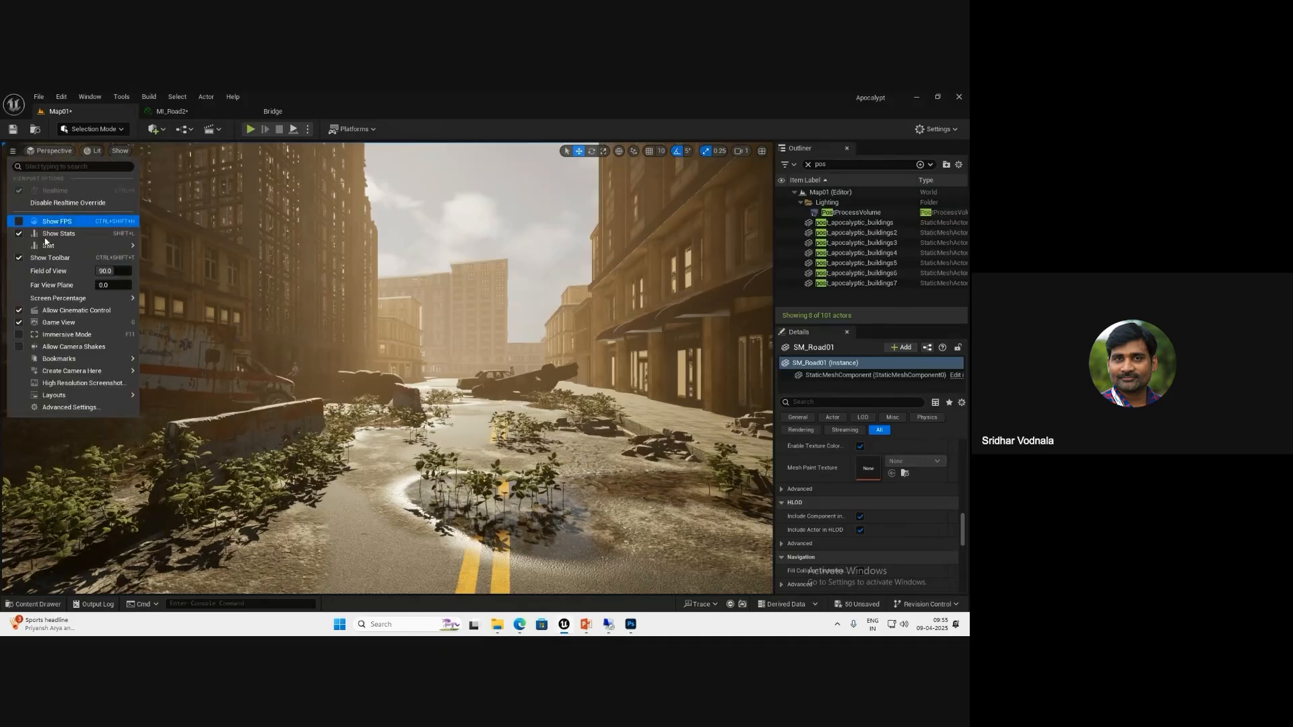
pyautogui.click(411, 91)
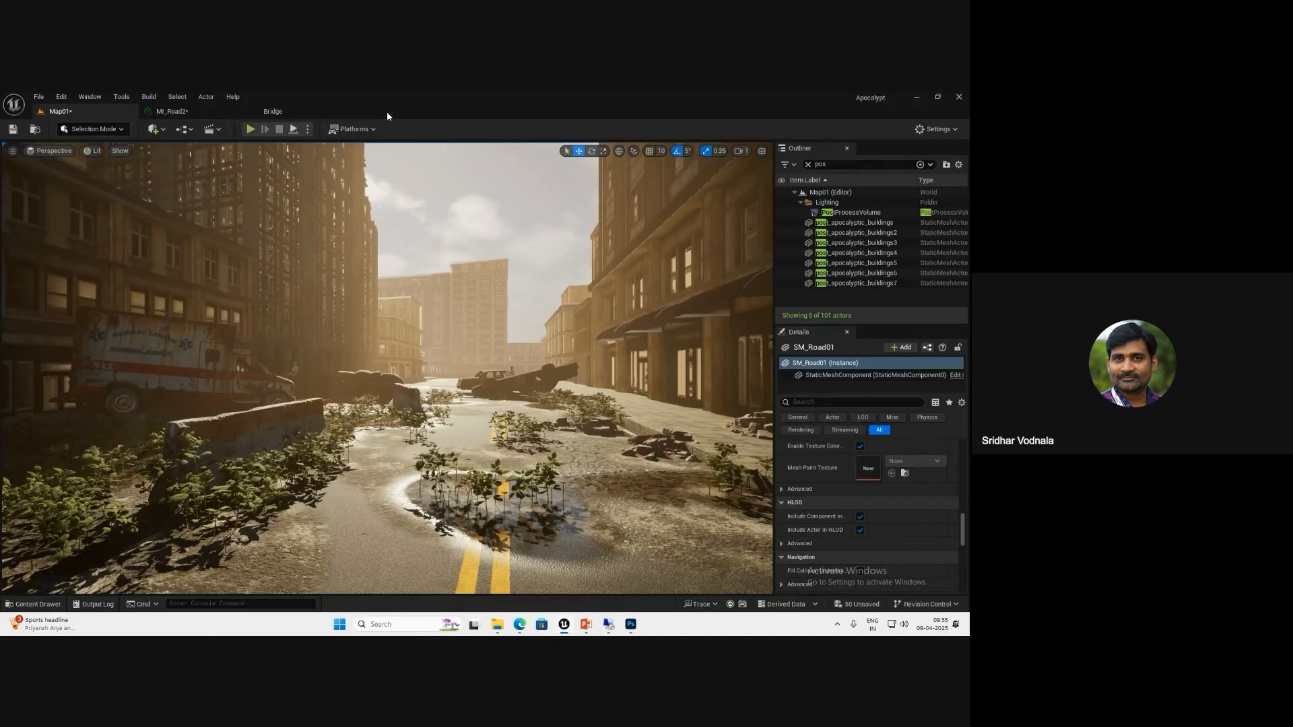
# - Capture a high resolution screenshot of the viewport with a size multiplier of 2 and show its output folder
pyautogui.click(12, 151)
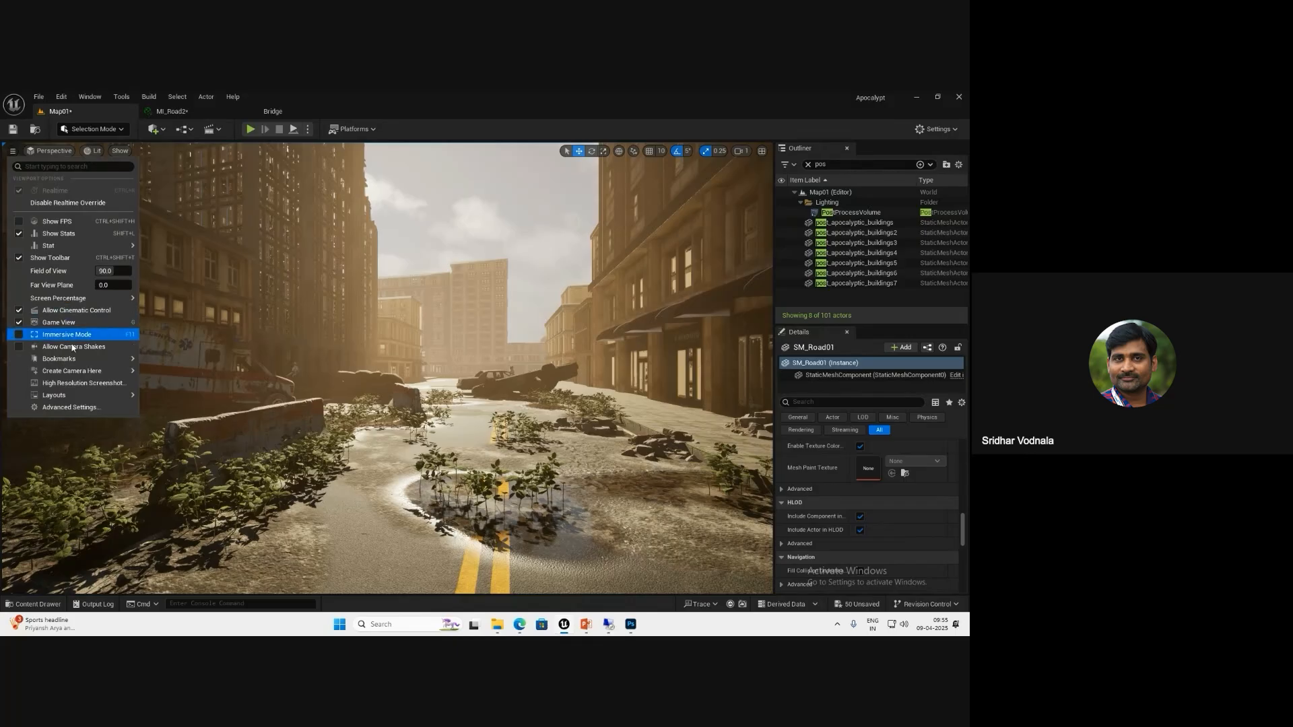
pyautogui.click(77, 384)
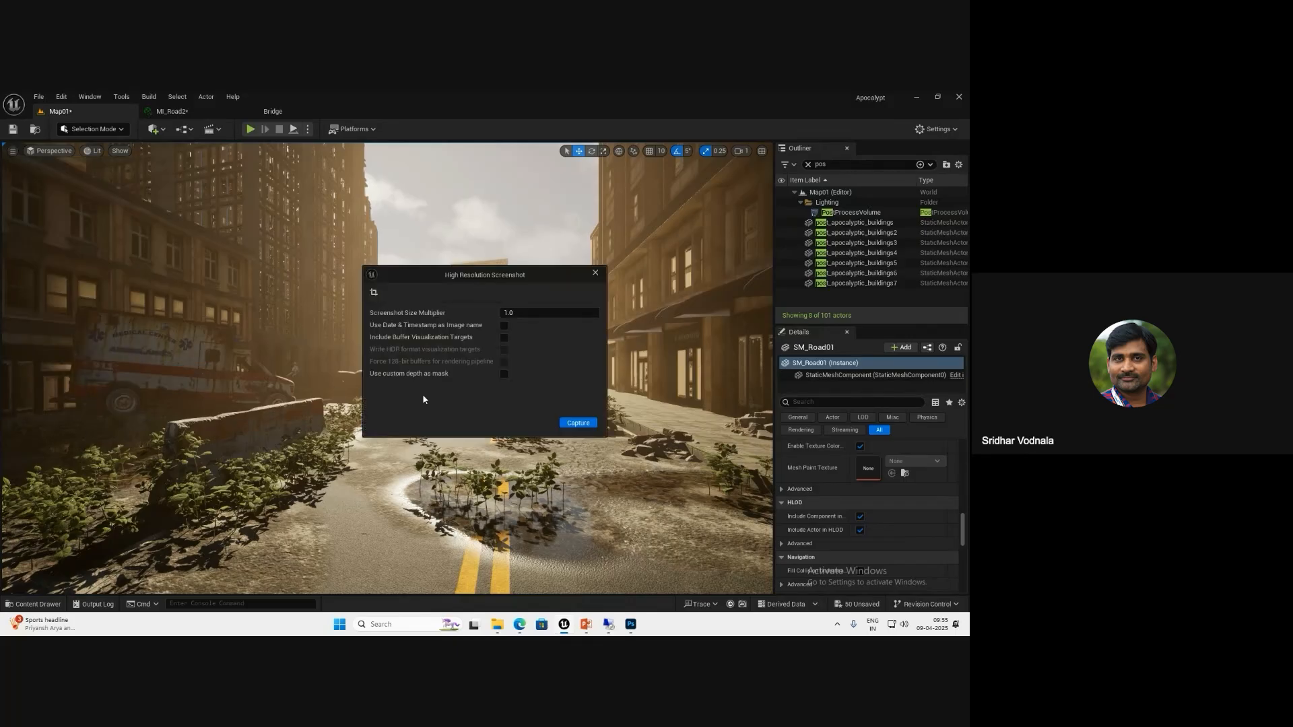
pyautogui.click(510, 313)
pyautogui.write('2')
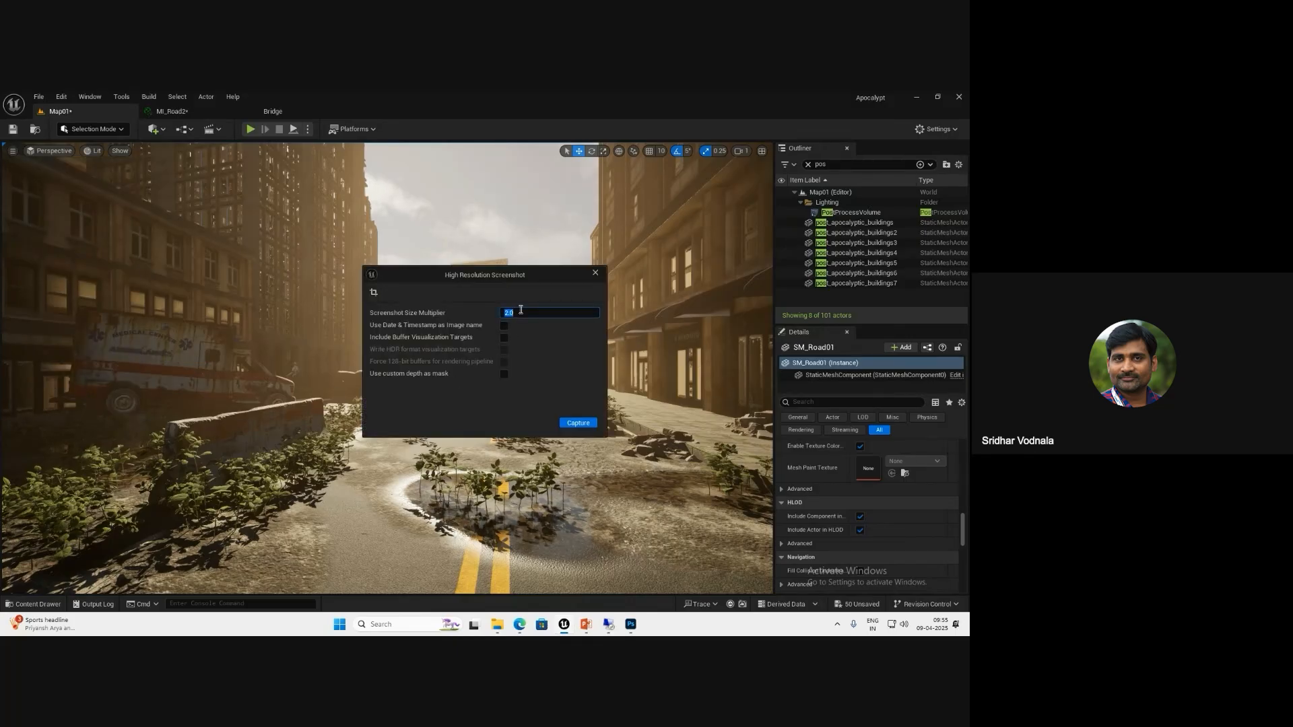
pyautogui.press('Return')
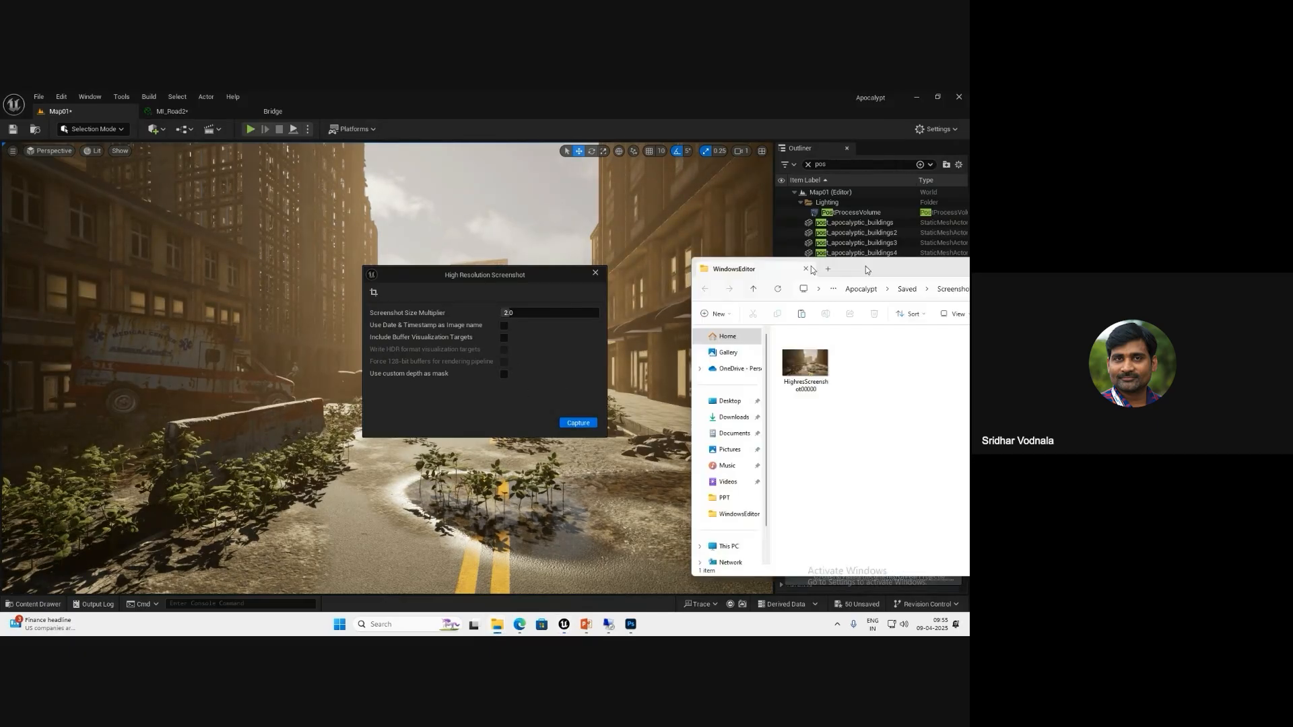
# - Open the captured screenshot from the WindowsEditor folder in Photoshop and check it at different magnifications
pyautogui.moveTo(868, 268); pyautogui.dragTo(296, 210)
pyautogui.click(236, 308)
pyautogui.rightClick(236, 308)
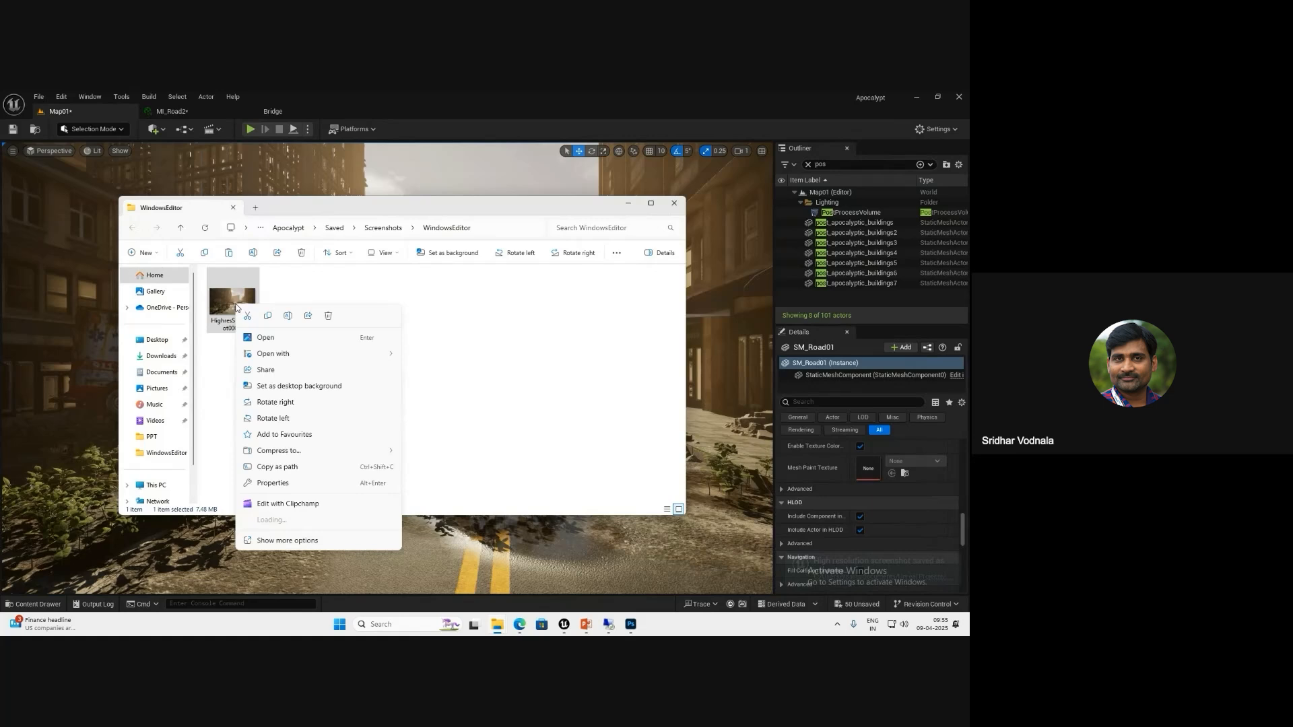
pyautogui.moveTo(296, 356)
pyautogui.click(453, 371)
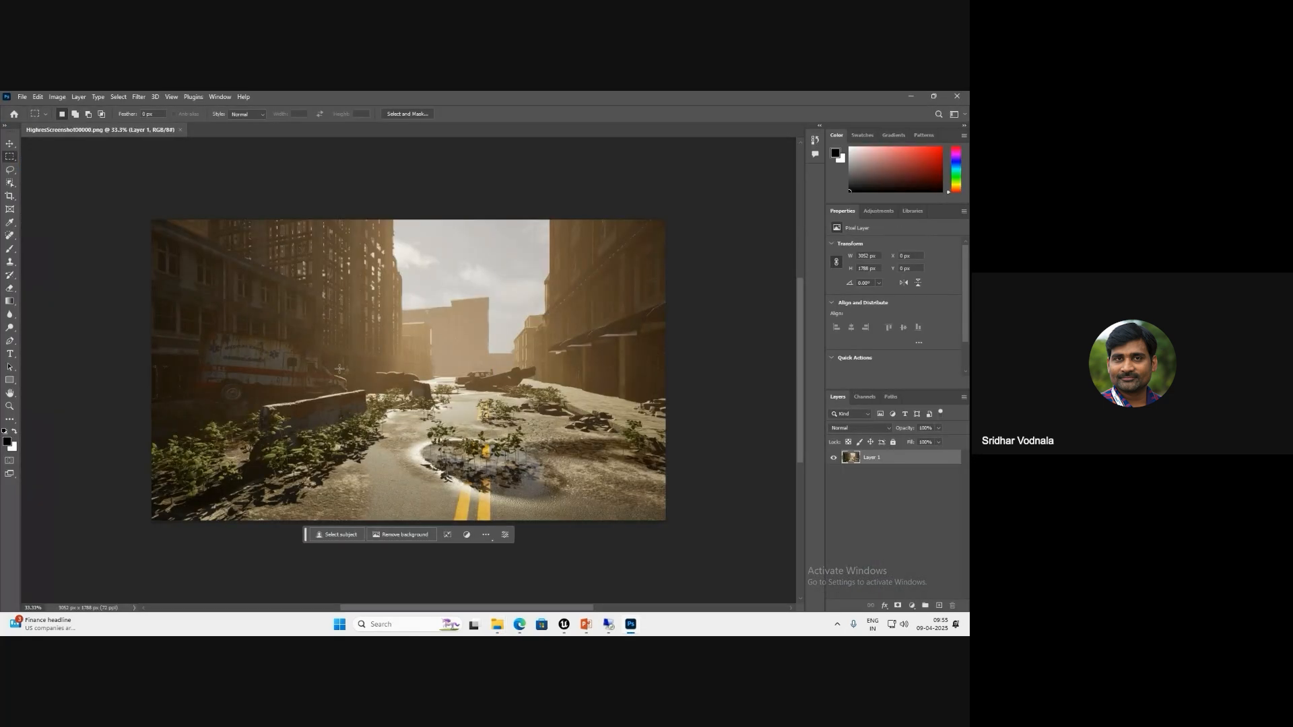
pyautogui.hotkey('ctrl', '+')
pyautogui.hotkey('ctrl', '-')
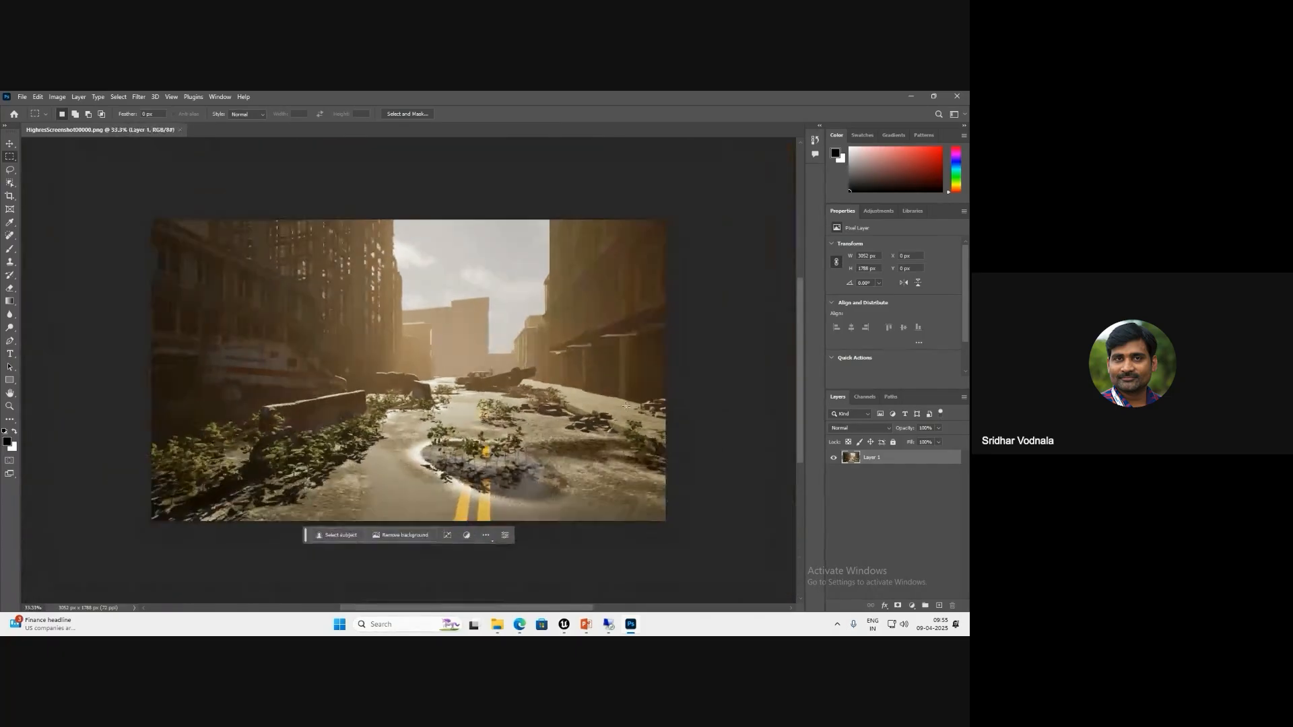
# - Add a Hue/Saturation adjustment layer over the screenshot, raise its saturation to about +16 and shift the hue slightly below zero
pyautogui.click(879, 211)
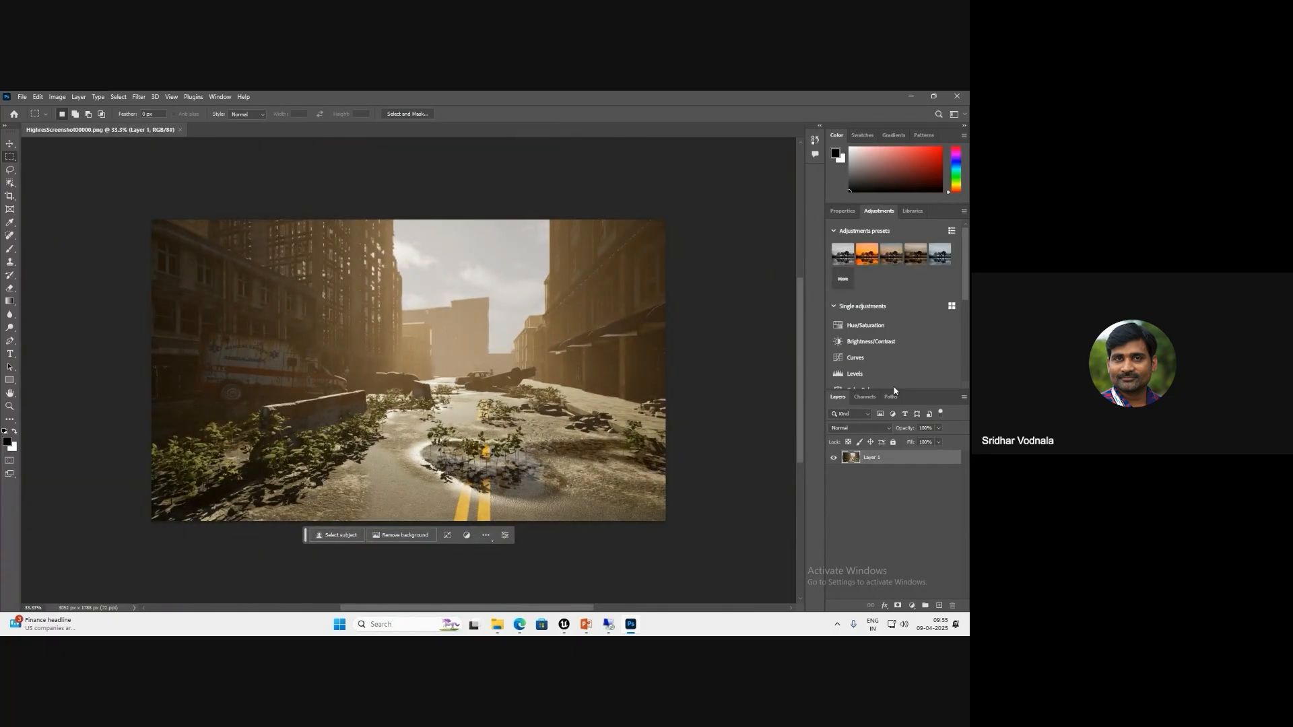
pyautogui.click(862, 326)
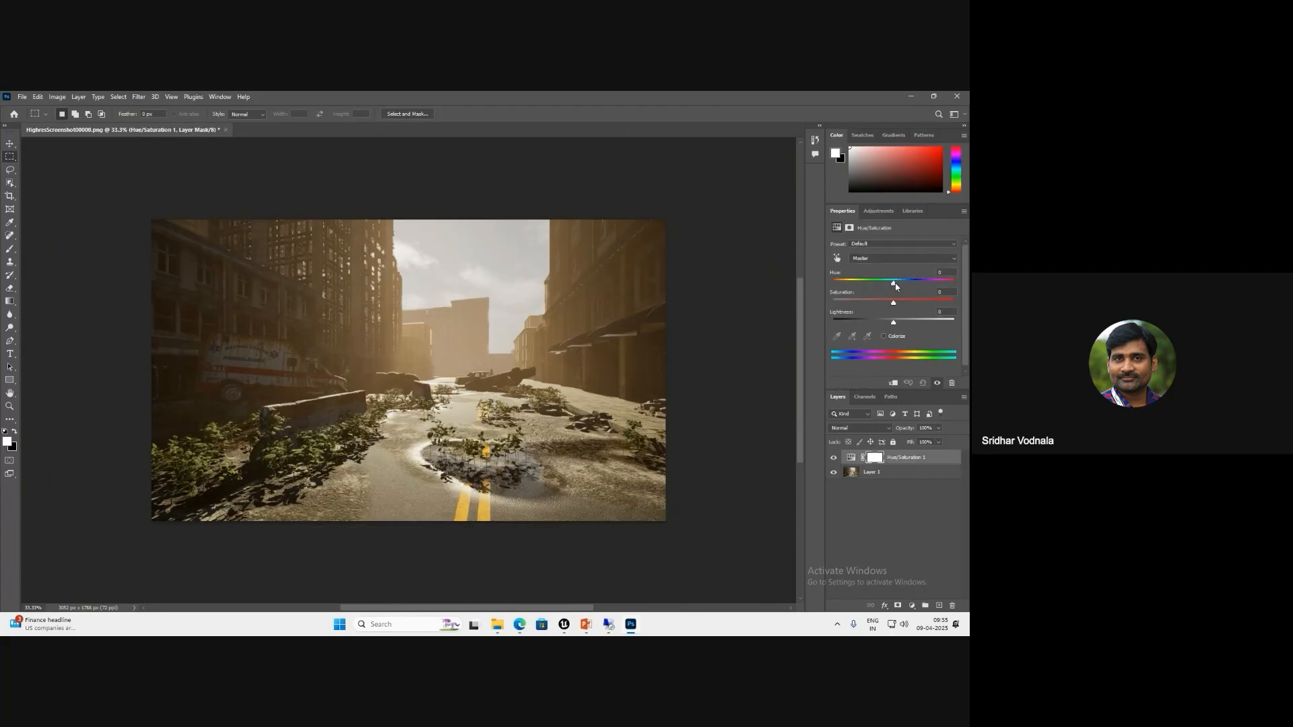
pyautogui.moveTo(894, 283)
pyautogui.mouseDown()
pyautogui.moveTo(882, 285)
pyautogui.moveTo(904, 302)
pyautogui.moveTo(896, 289)
pyautogui.mouseUp()
pyautogui.click(885, 336)
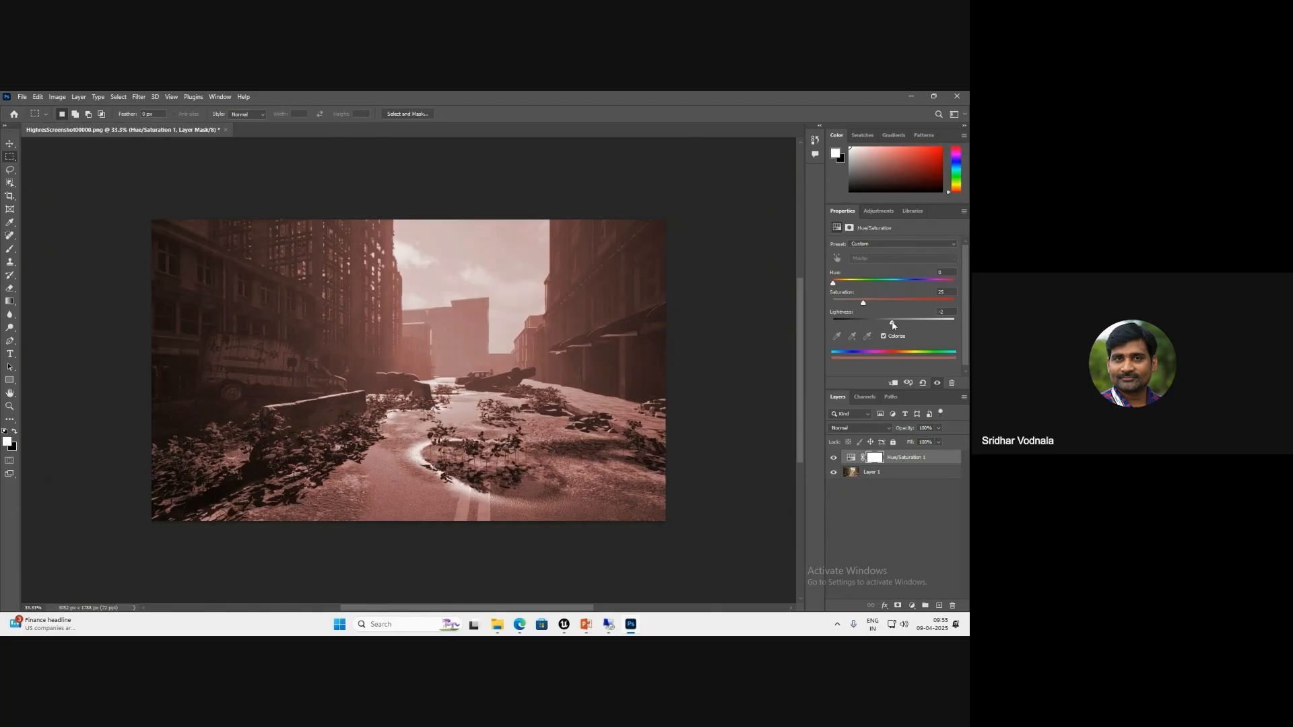
pyautogui.moveTo(893, 326); pyautogui.dragTo(895, 323)
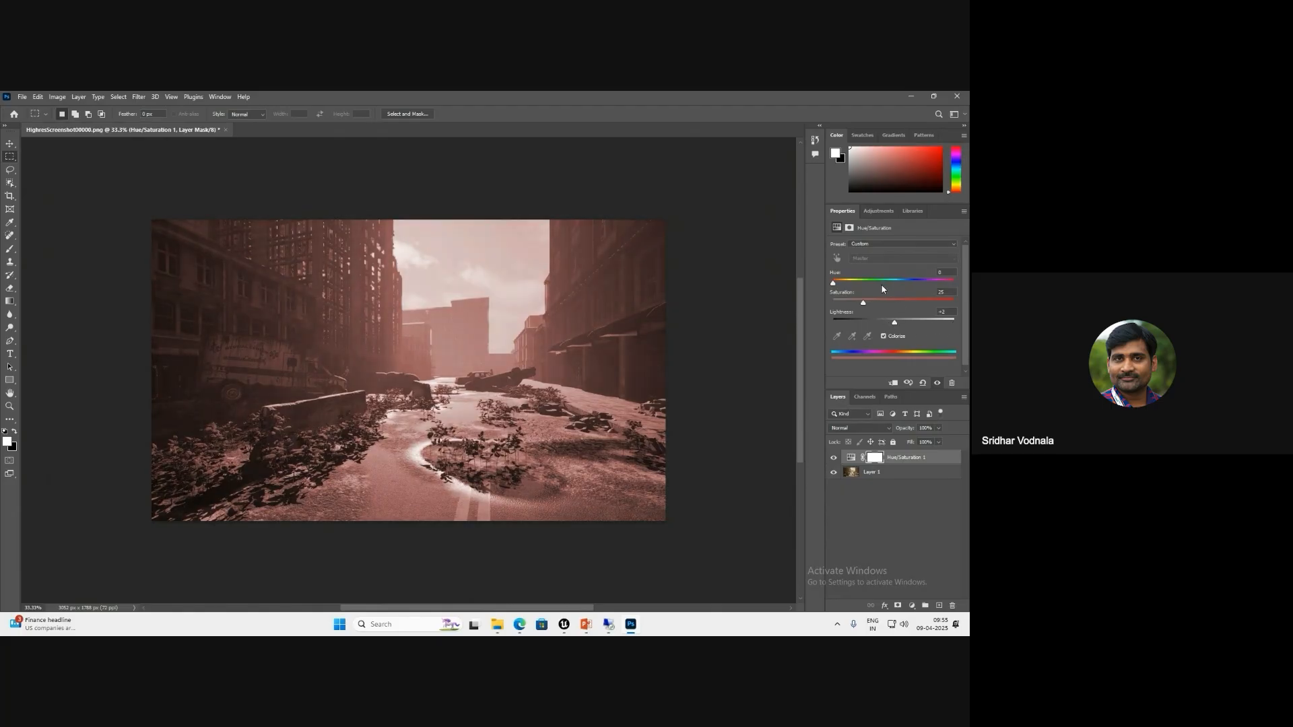
pyautogui.click(883, 337)
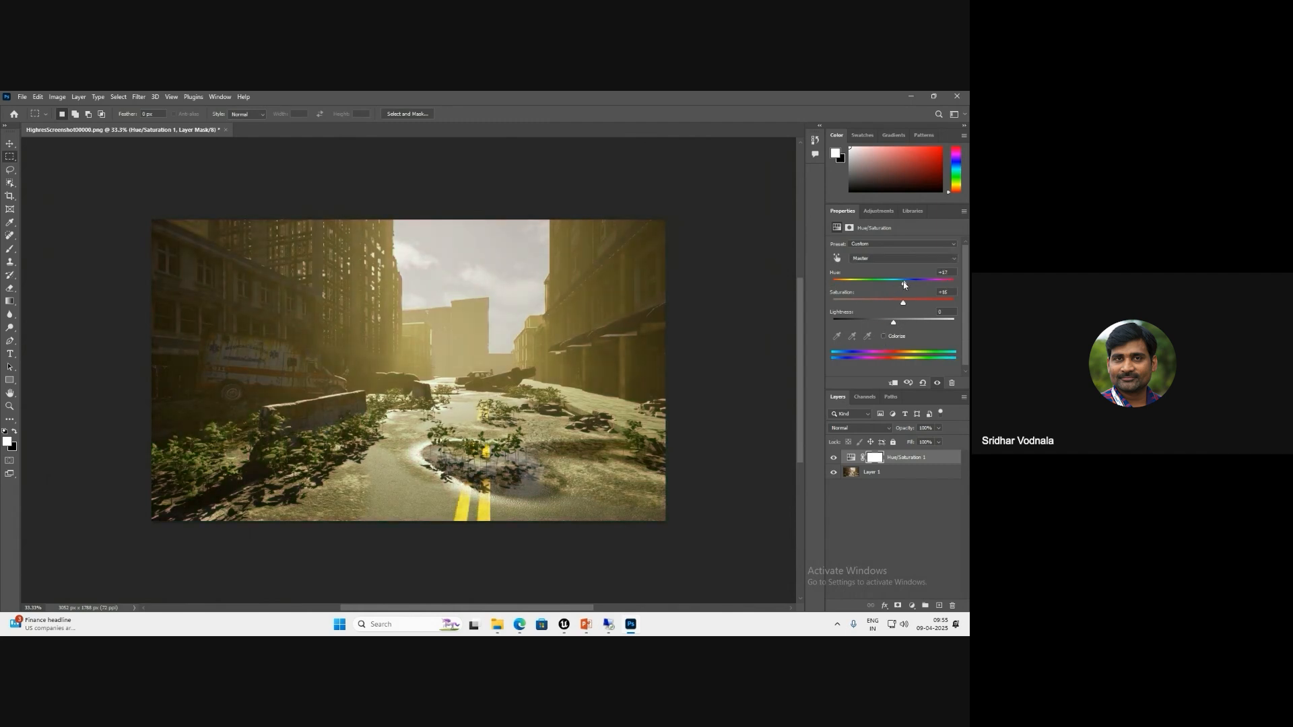
pyautogui.moveTo(904, 284); pyautogui.dragTo(889, 287)
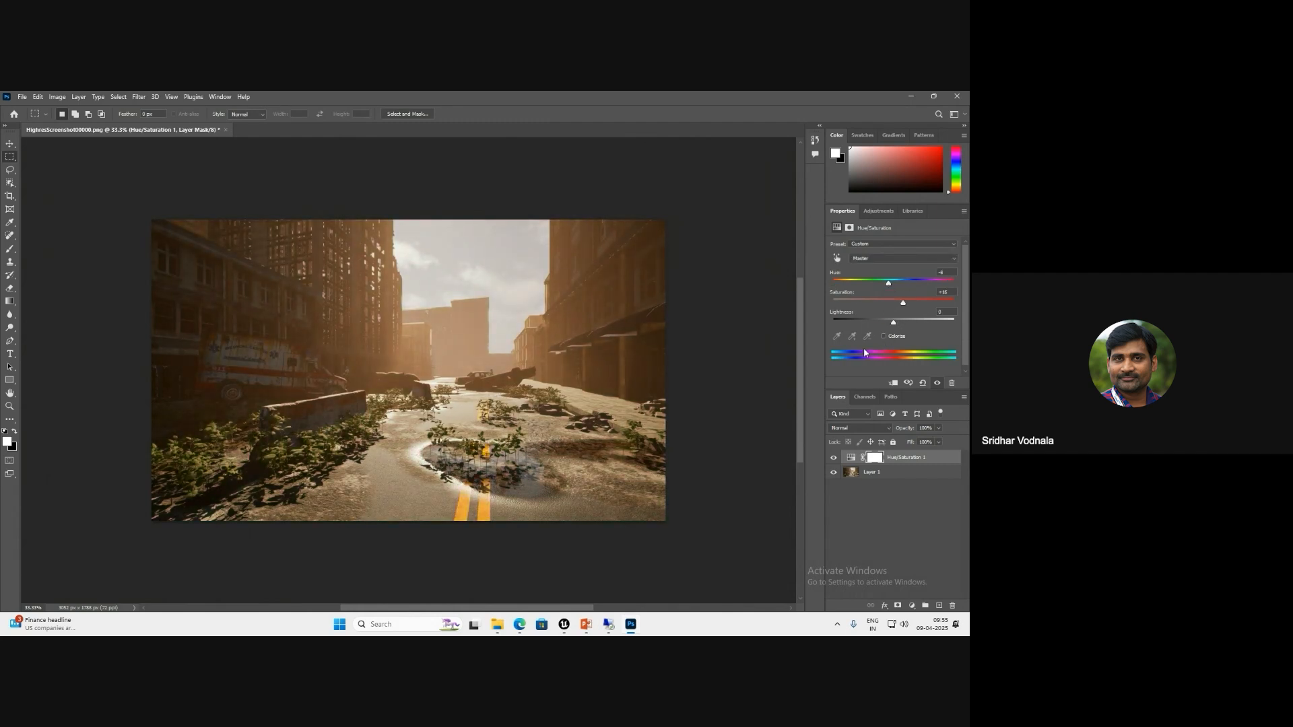
# - Add a Brightness/Contrast adjustment layer with brightness about 38 and contrast about -11
pyautogui.click(882, 213)
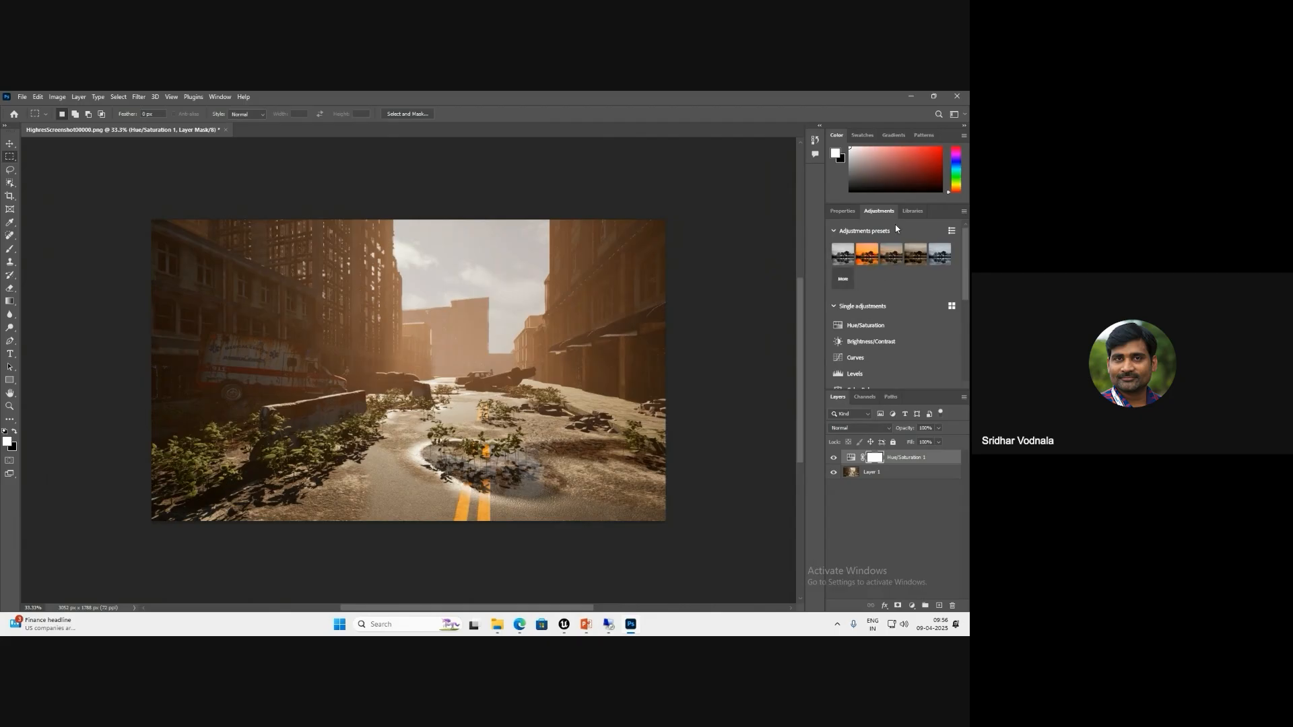
pyautogui.click(863, 342)
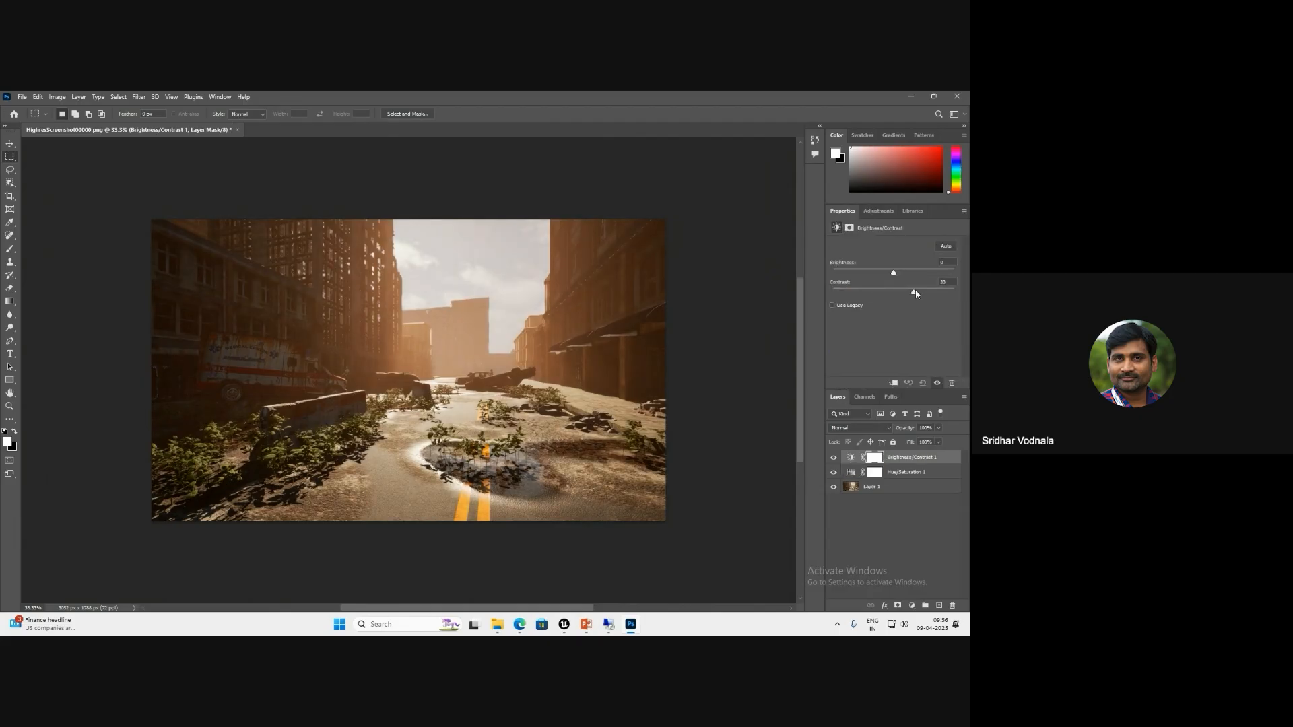
pyautogui.moveTo(894, 292)
pyautogui.mouseDown()
pyautogui.moveTo(880, 292)
pyautogui.moveTo(909, 275)
pyautogui.mouseUp()
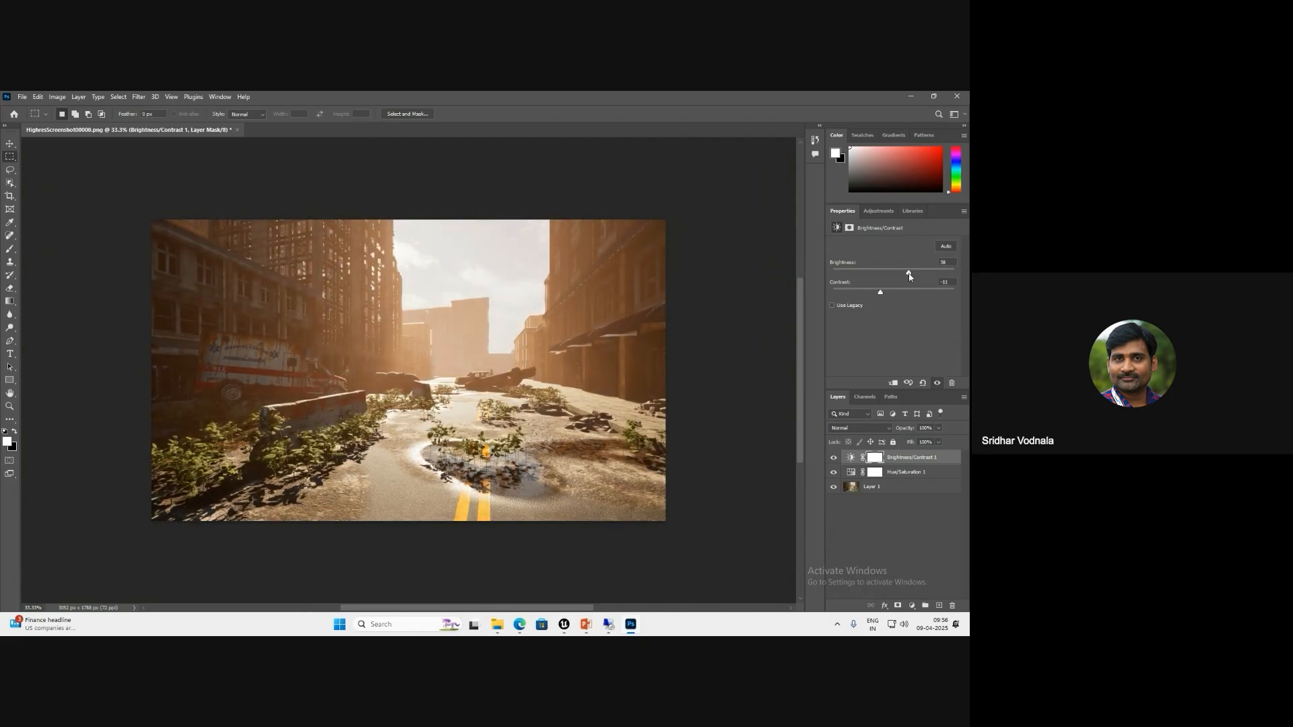
# - Add a Curves adjustment layer and shape the RGB curve with a shadow point and an upper-midtone point that gently lift the image
pyautogui.click(879, 211)
pyautogui.click(866, 357)
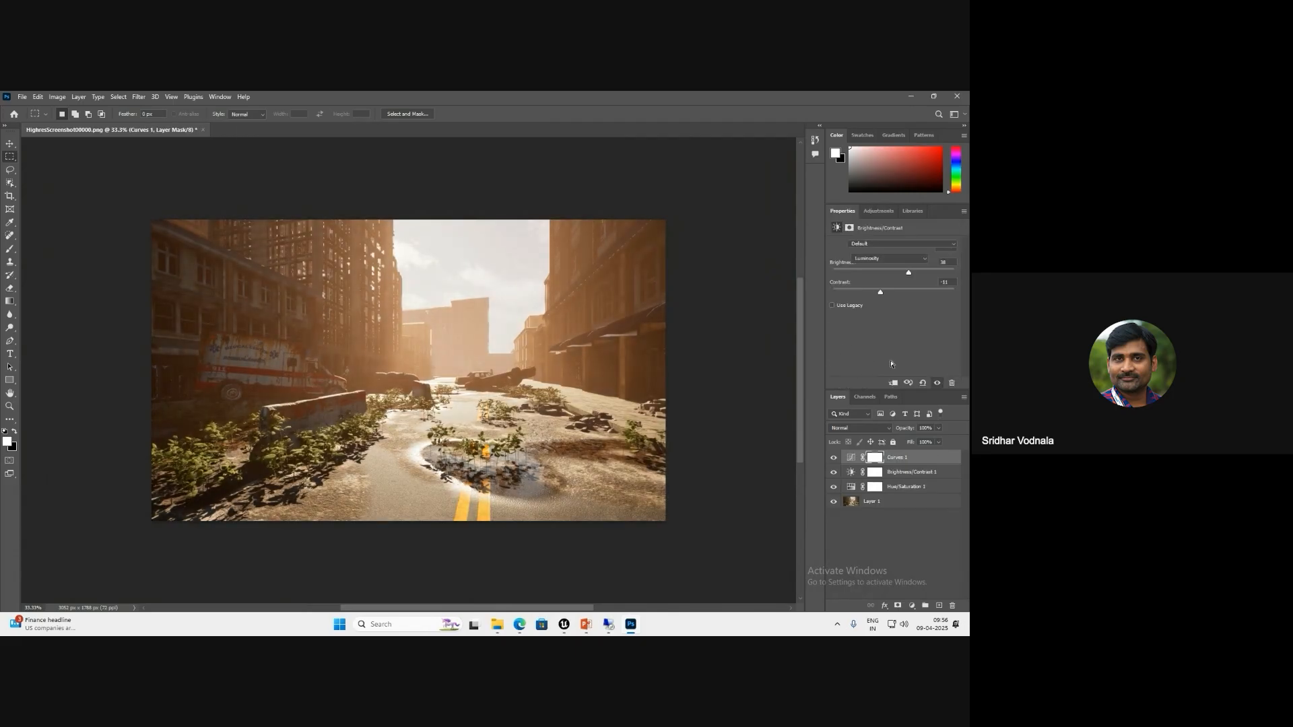
pyautogui.moveTo(884, 337); pyautogui.dragTo(915, 300)
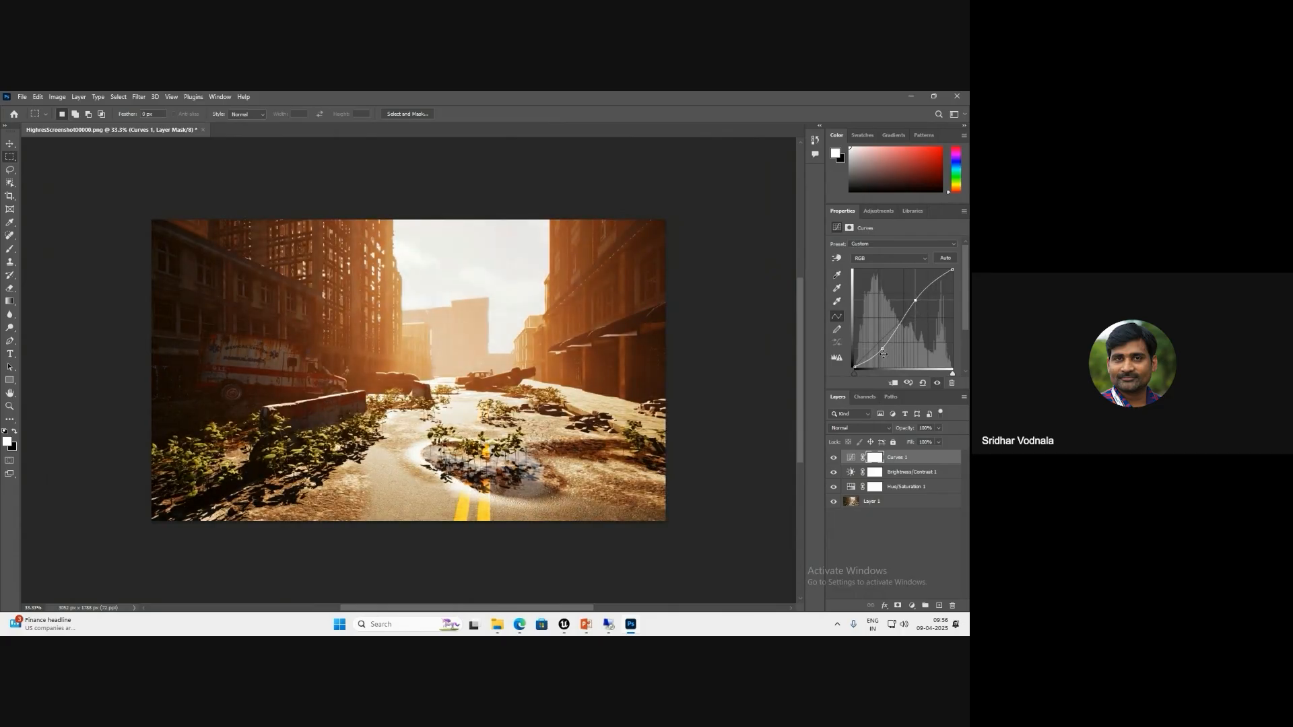
pyautogui.moveTo(883, 353); pyautogui.dragTo(868, 353)
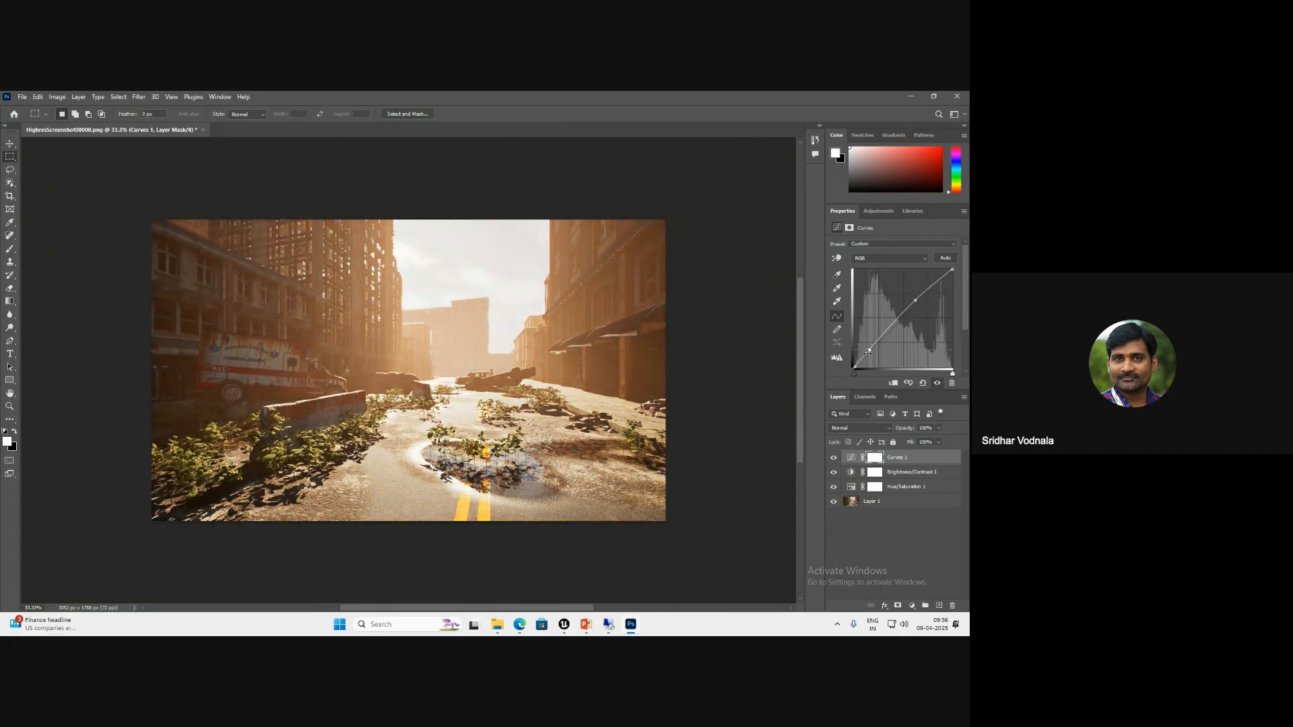
pyautogui.moveTo(833, 459)
pyautogui.mouseDown()
pyautogui.moveTo(834, 488)
pyautogui.moveTo(834, 459)
pyautogui.mouseUp()
# - Switch to the browser and read the Unreal Engine documentation on transferring screenshot adjustment layers to a neutral color LUT
pyautogui.click(21, 97)
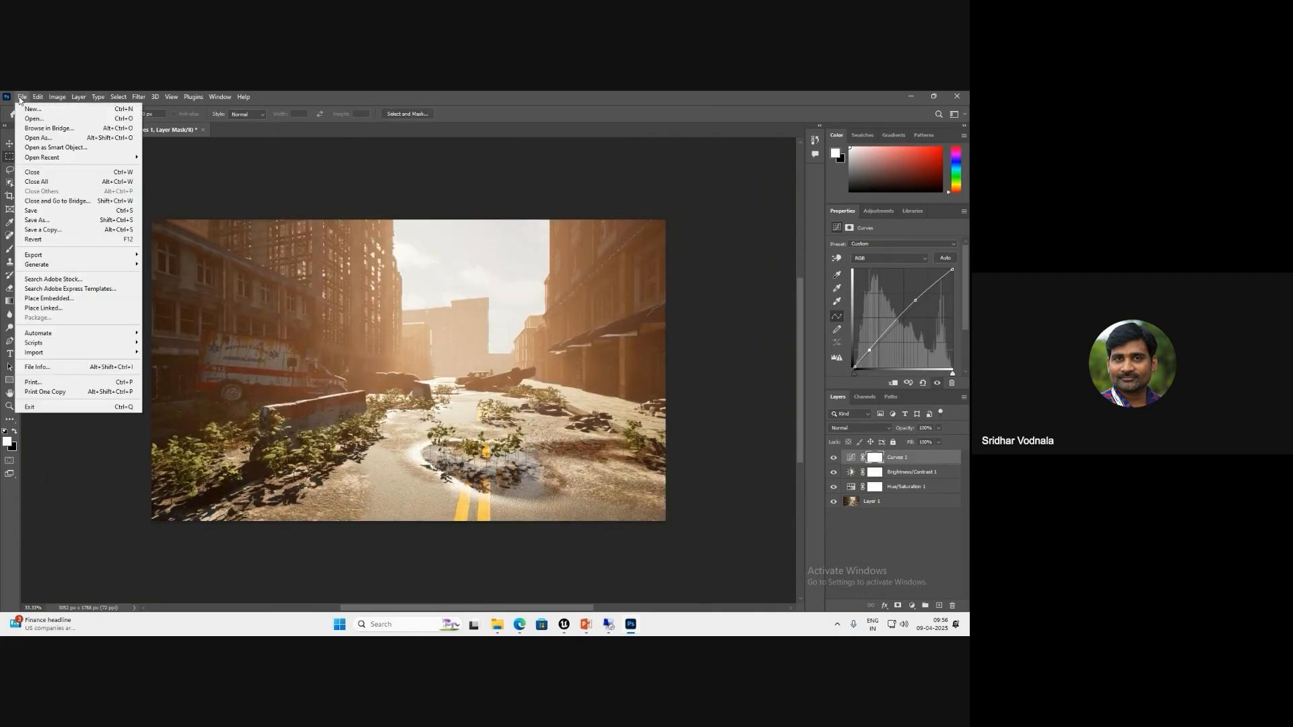
pyautogui.click(497, 624)
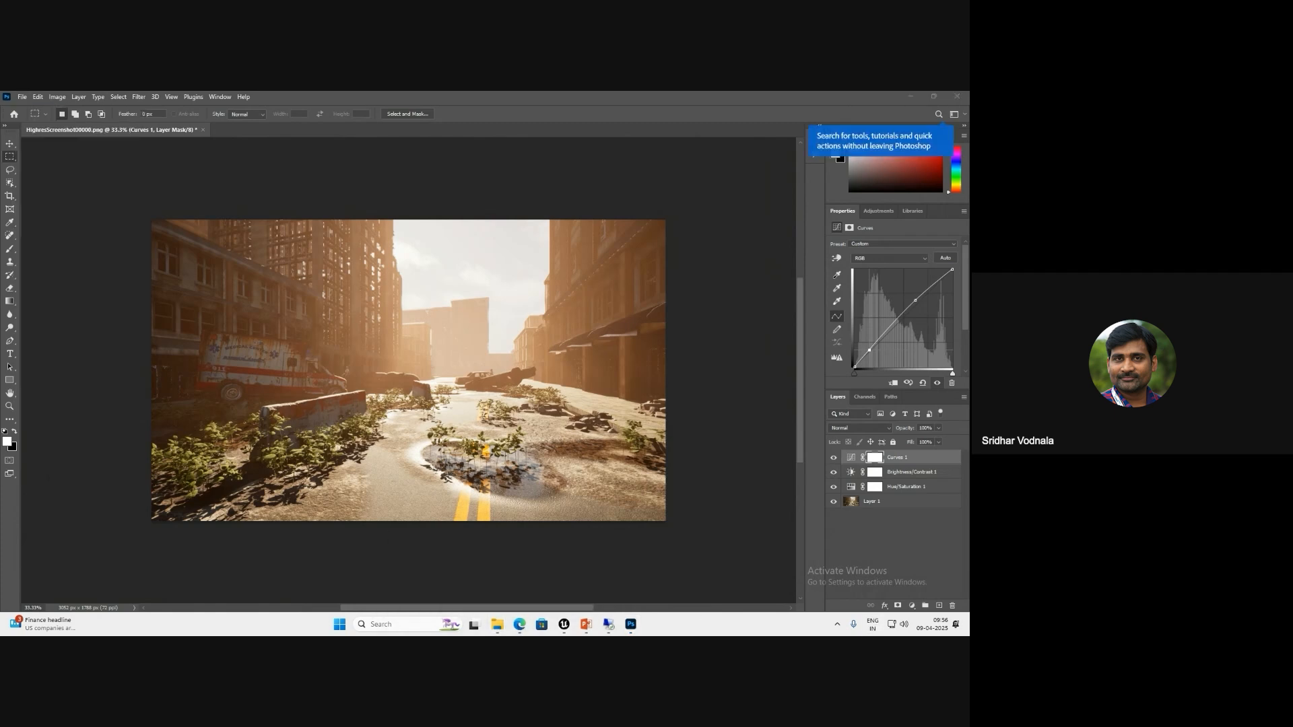
pyautogui.moveTo(969, 289); pyautogui.dragTo(635, 180)
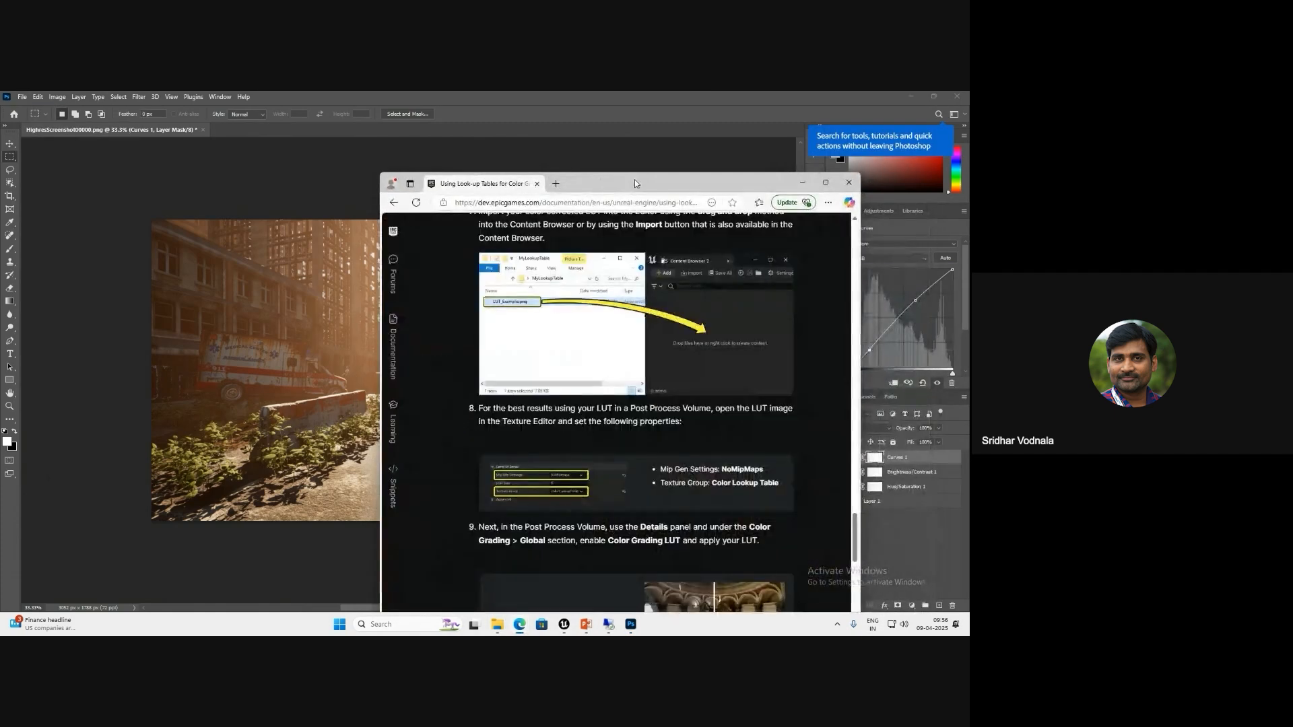
pyautogui.doubleClick(635, 179)
pyautogui.scroll(10, 358, 381)
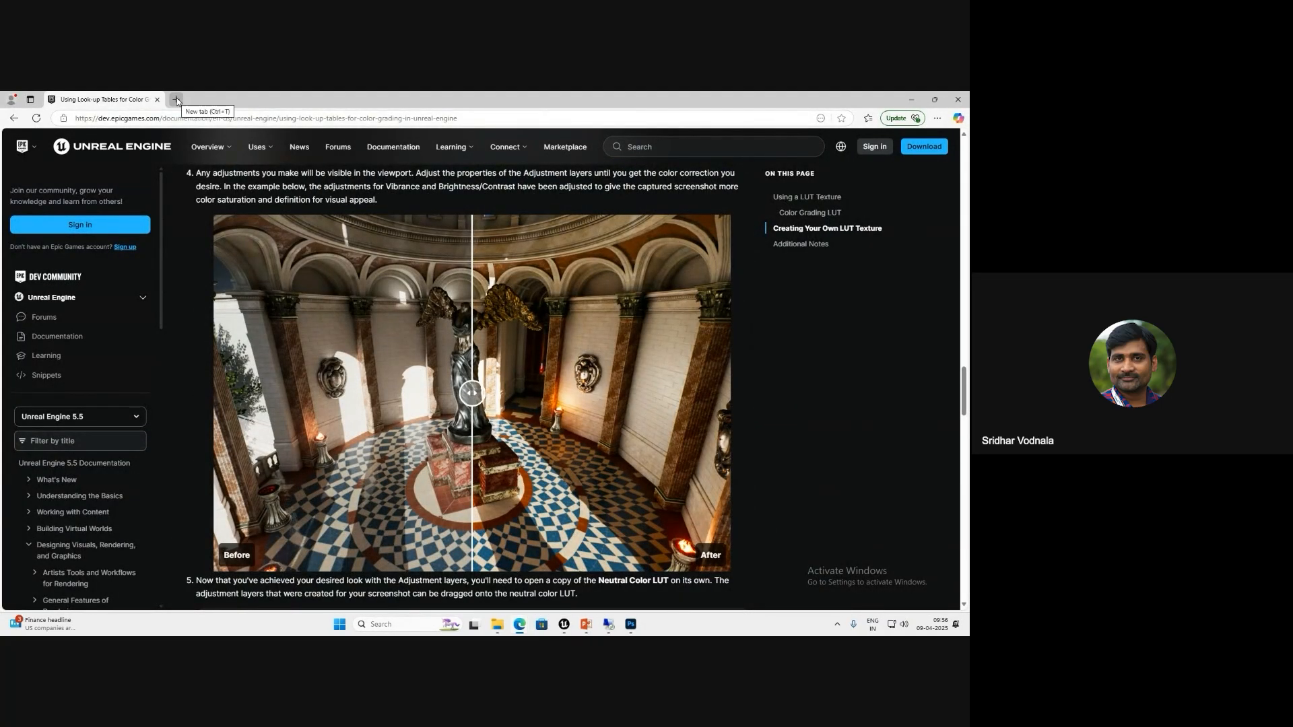
pyautogui.scroll(3, 353, 307)
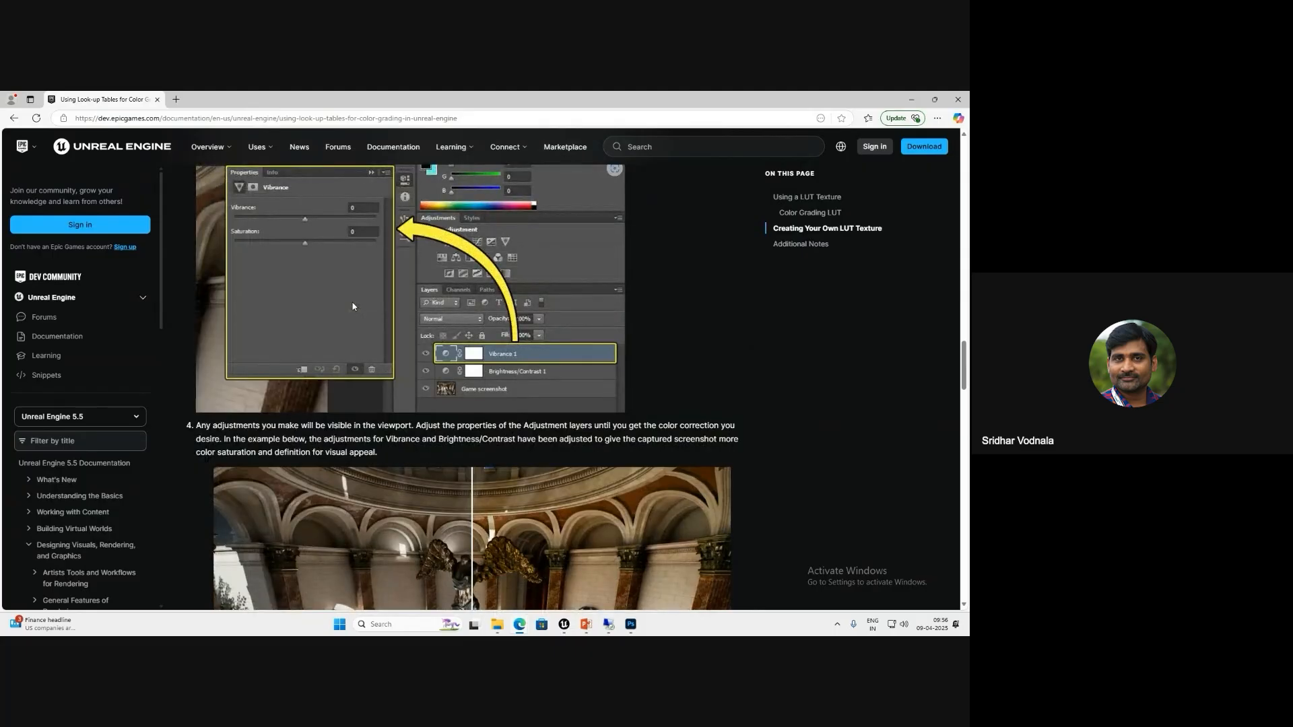
pyautogui.scroll(5, 353, 307)
pyautogui.scroll(-12, 353, 308)
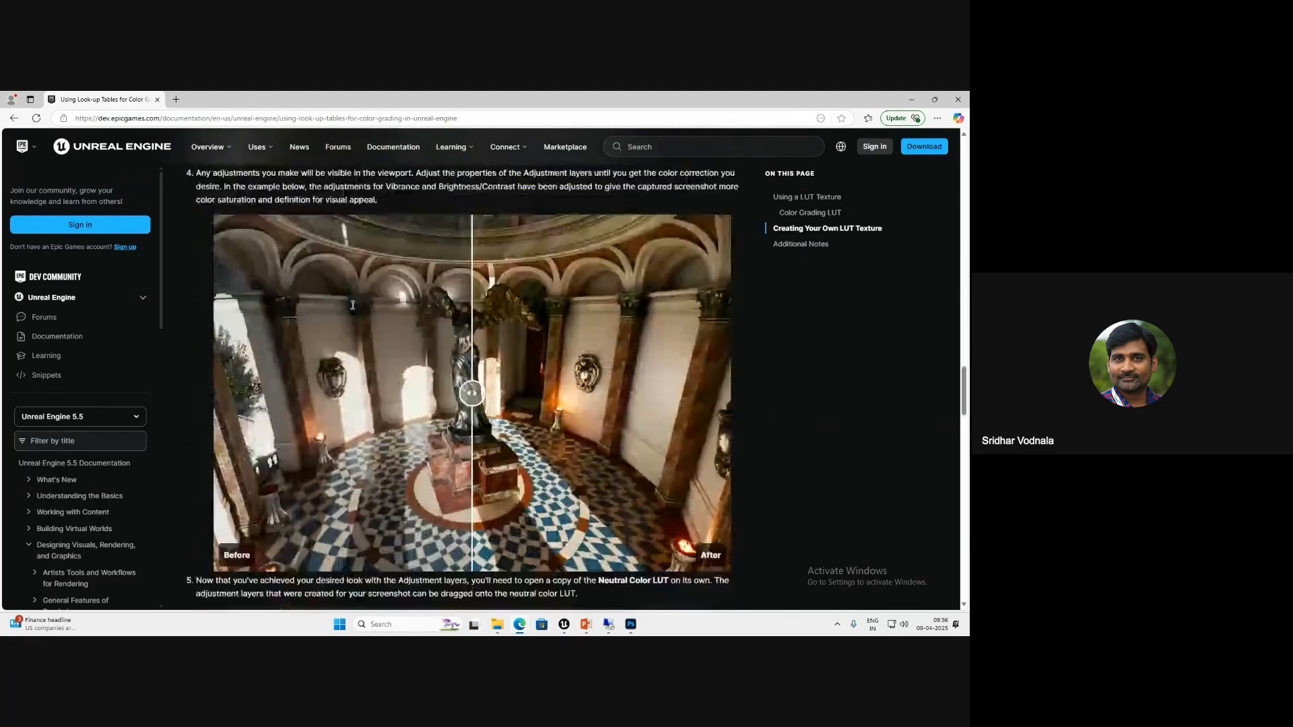
pyautogui.scroll(1, 353, 309)
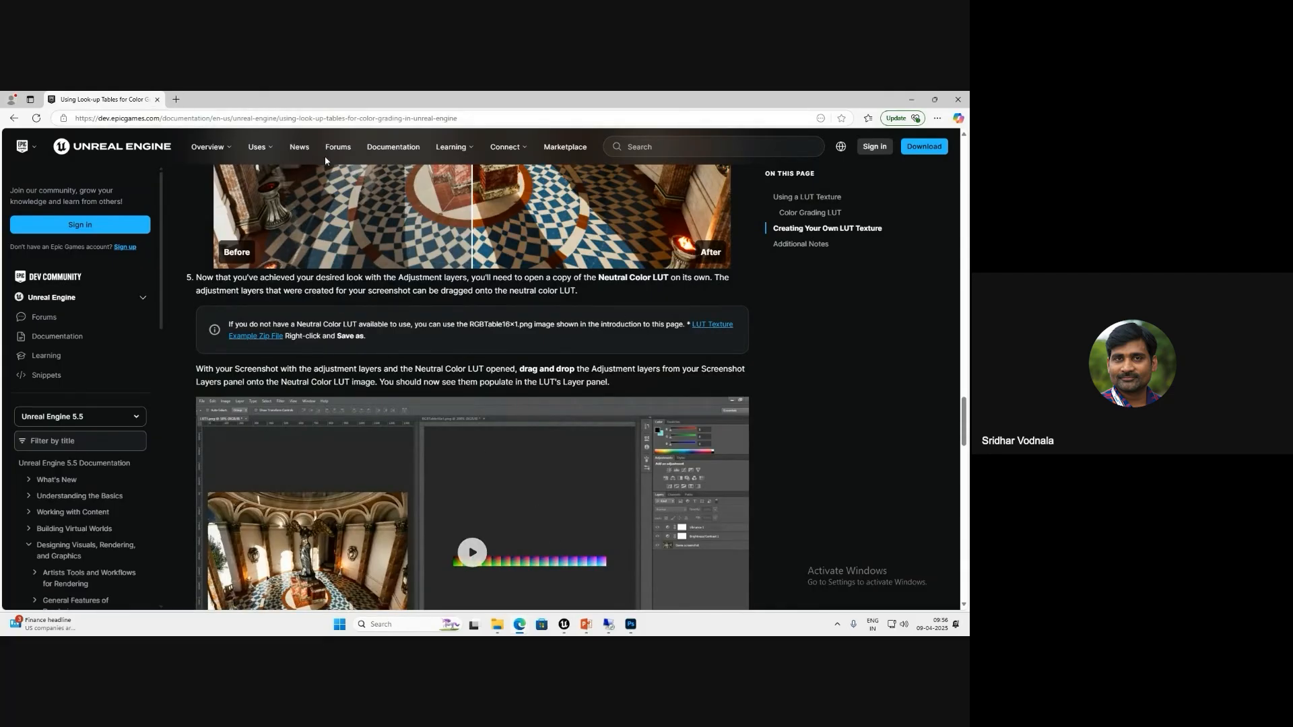
# - Switch back to Photoshop and open RGBTable16x1.png from the neutral-color-lut-example folder in Downloads as a separate document
pyautogui.hotkey('alt', 'Tab')
pyautogui.moveTo(500, 626)
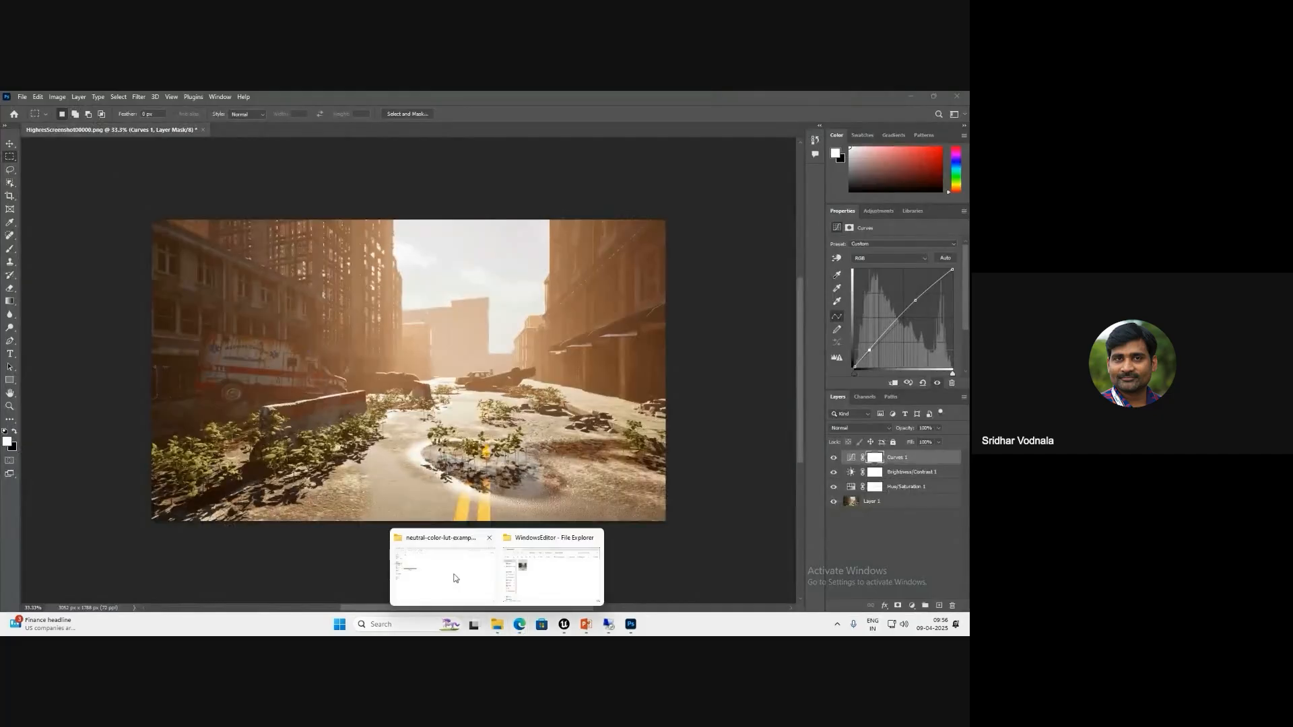
pyautogui.click(567, 589)
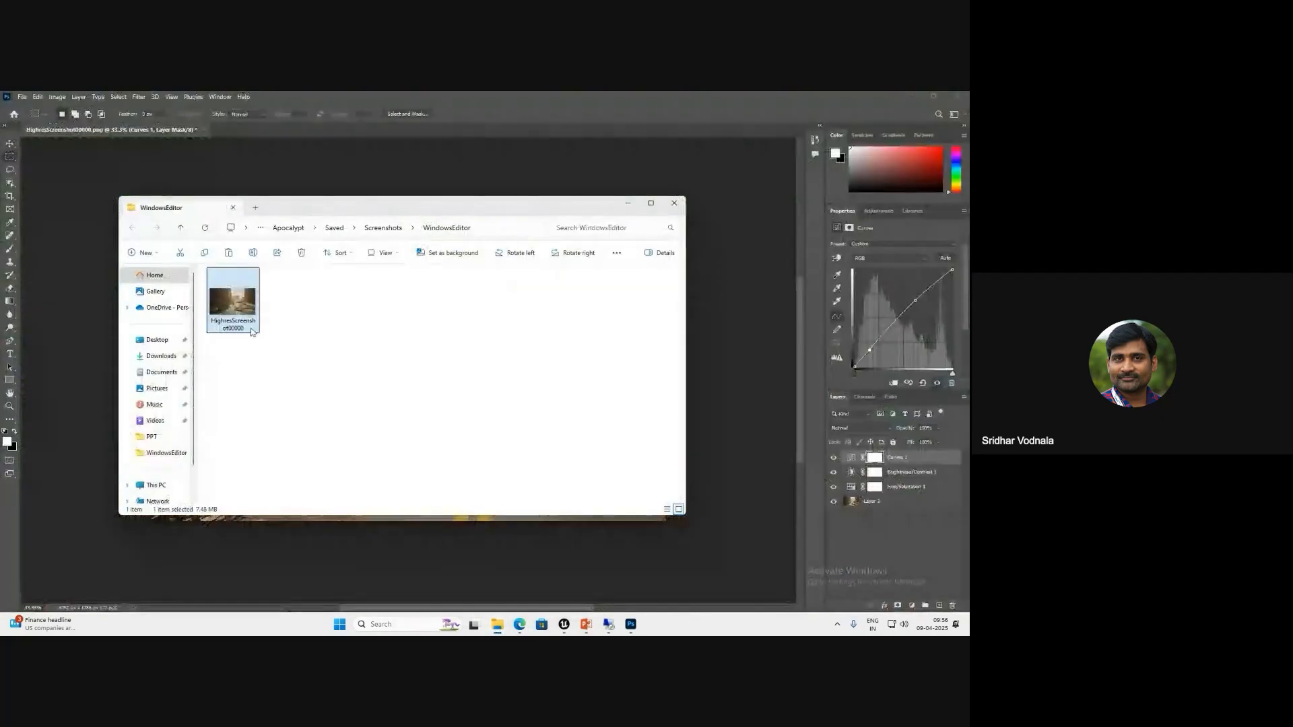
pyautogui.click(177, 357)
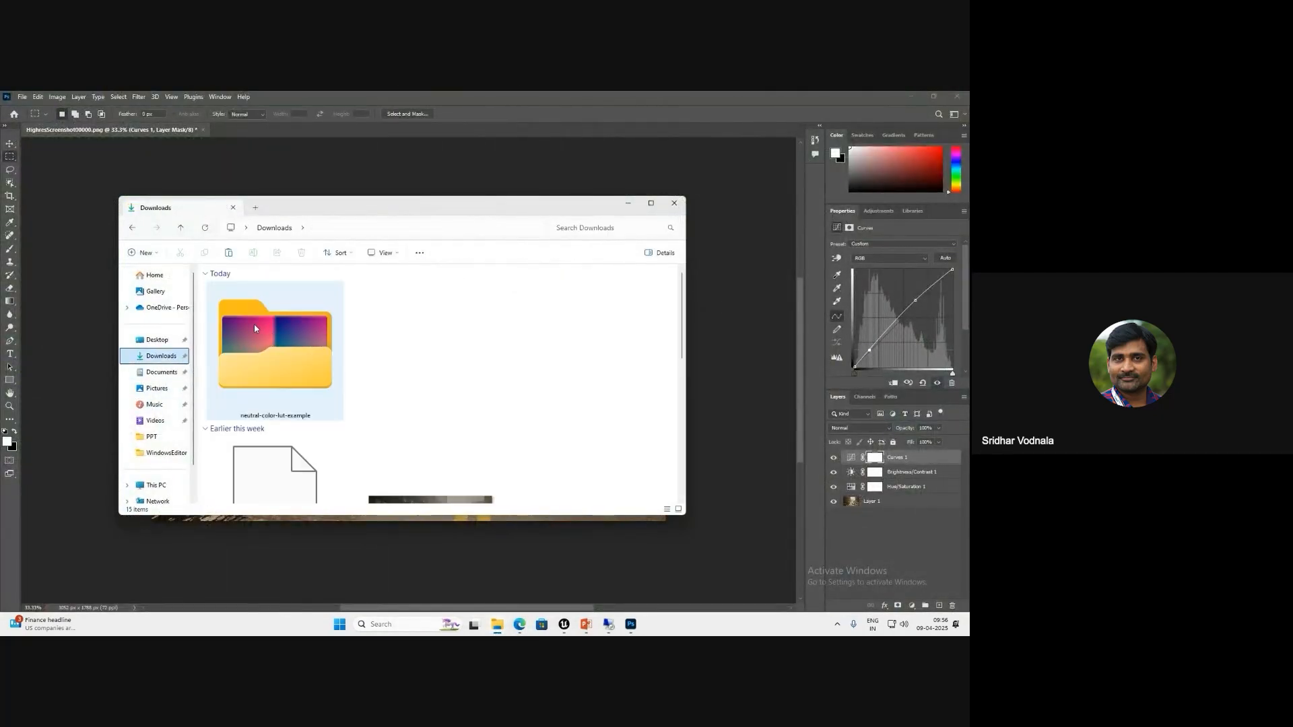
pyautogui.doubleClick(253, 325)
pyautogui.moveTo(277, 406); pyautogui.dragTo(276, 131)
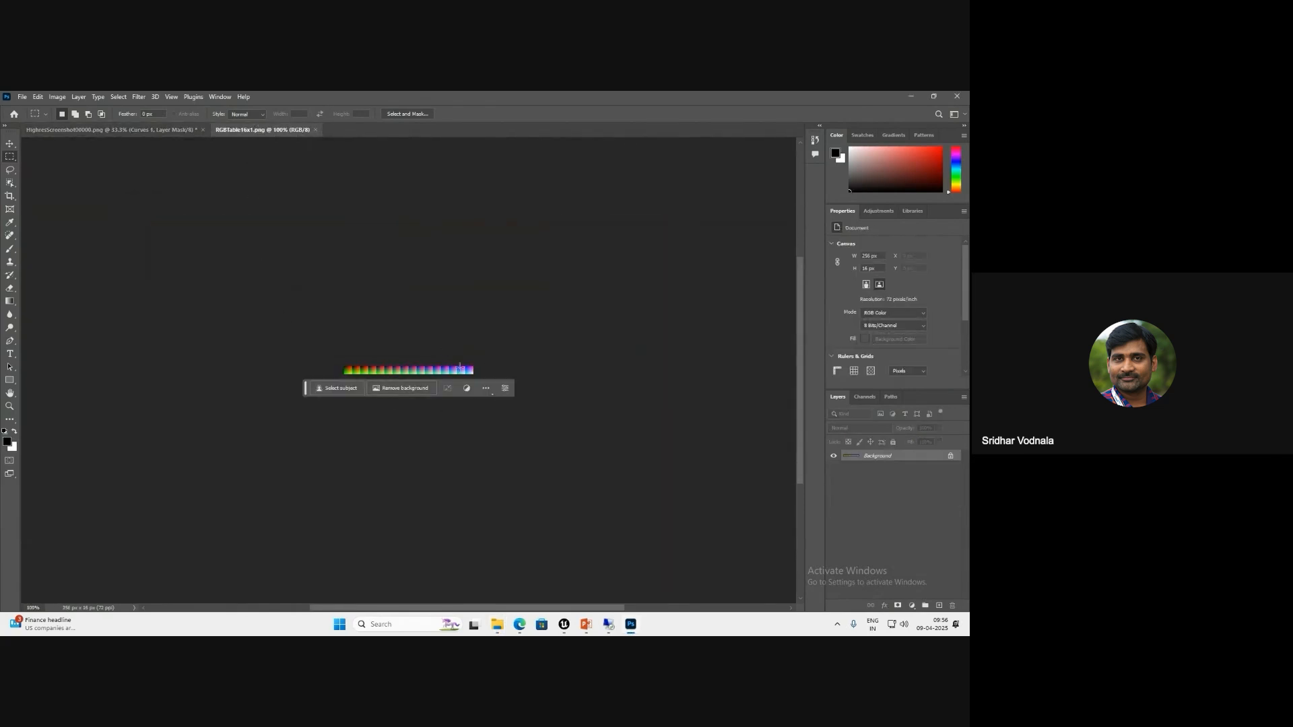
# - Copy the Curves, Brightness/Contrast and Hue/Saturation adjustment layers from the screenshot document onto the RGBTable16x1.png LUT image
pyautogui.click(159, 132)
pyautogui.keyDown('shift'); pyautogui.click(920, 487); pyautogui.keyUp('shift')
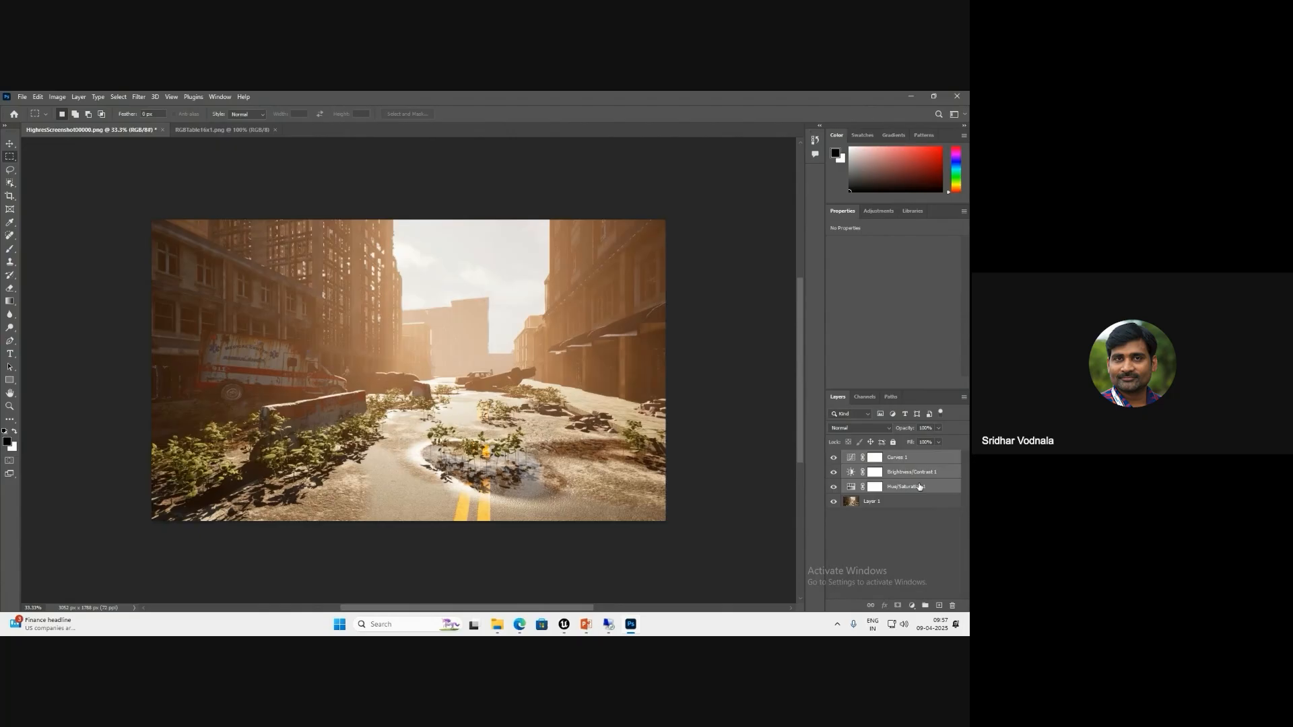
pyautogui.moveTo(919, 486); pyautogui.dragTo(321, 240)
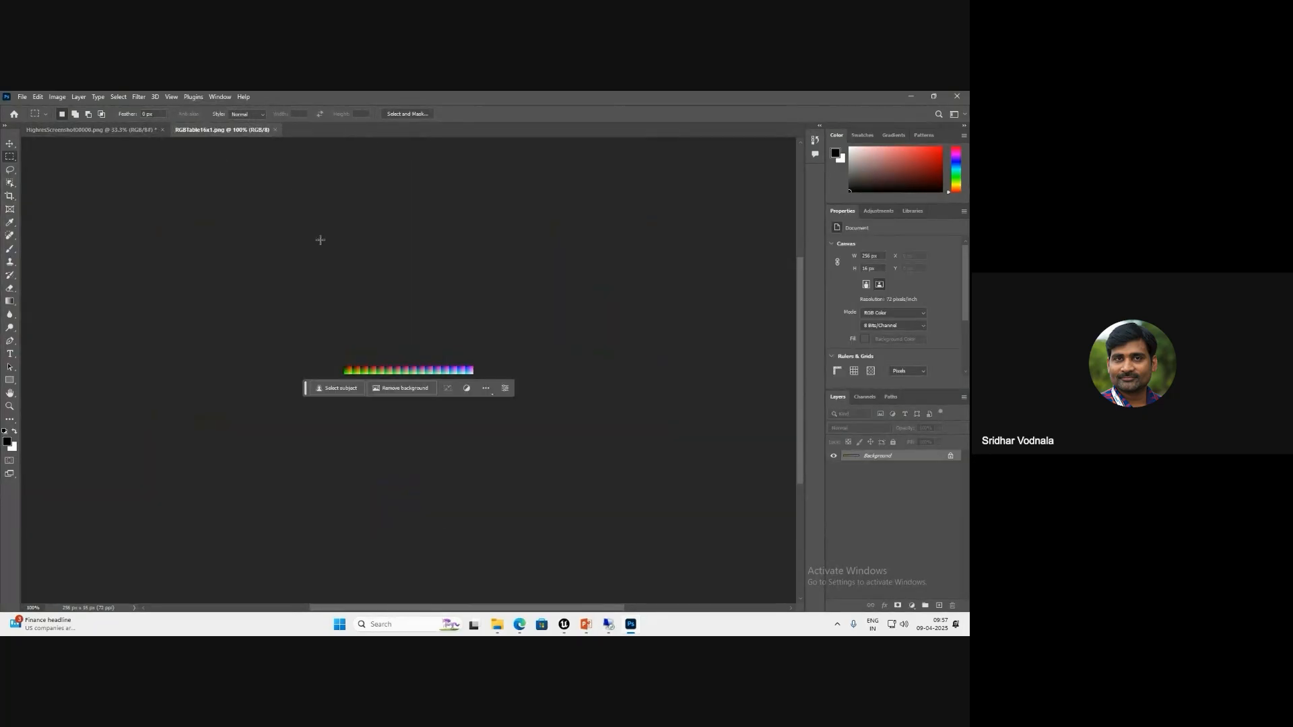
pyautogui.click(91, 130)
pyautogui.moveTo(903, 458); pyautogui.dragTo(423, 375)
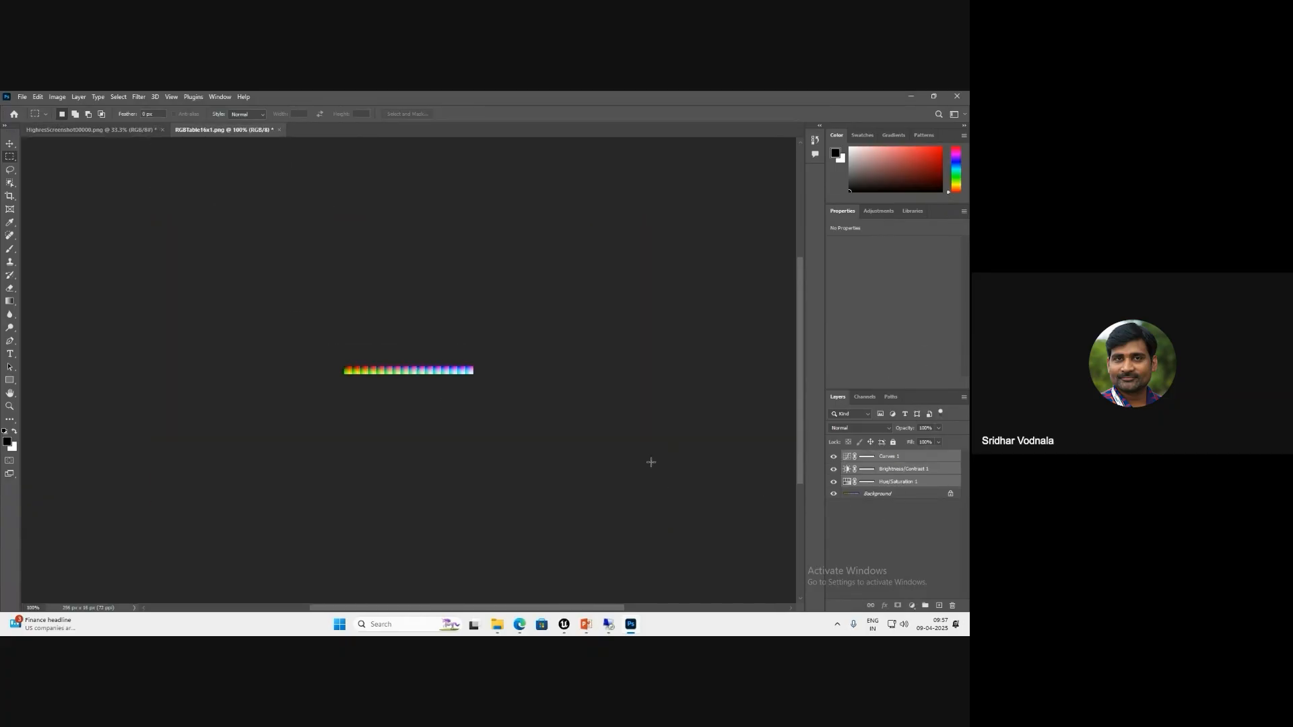
pyautogui.hotkey('ctrl', '+')
pyautogui.hotkey('ctrl', '+')
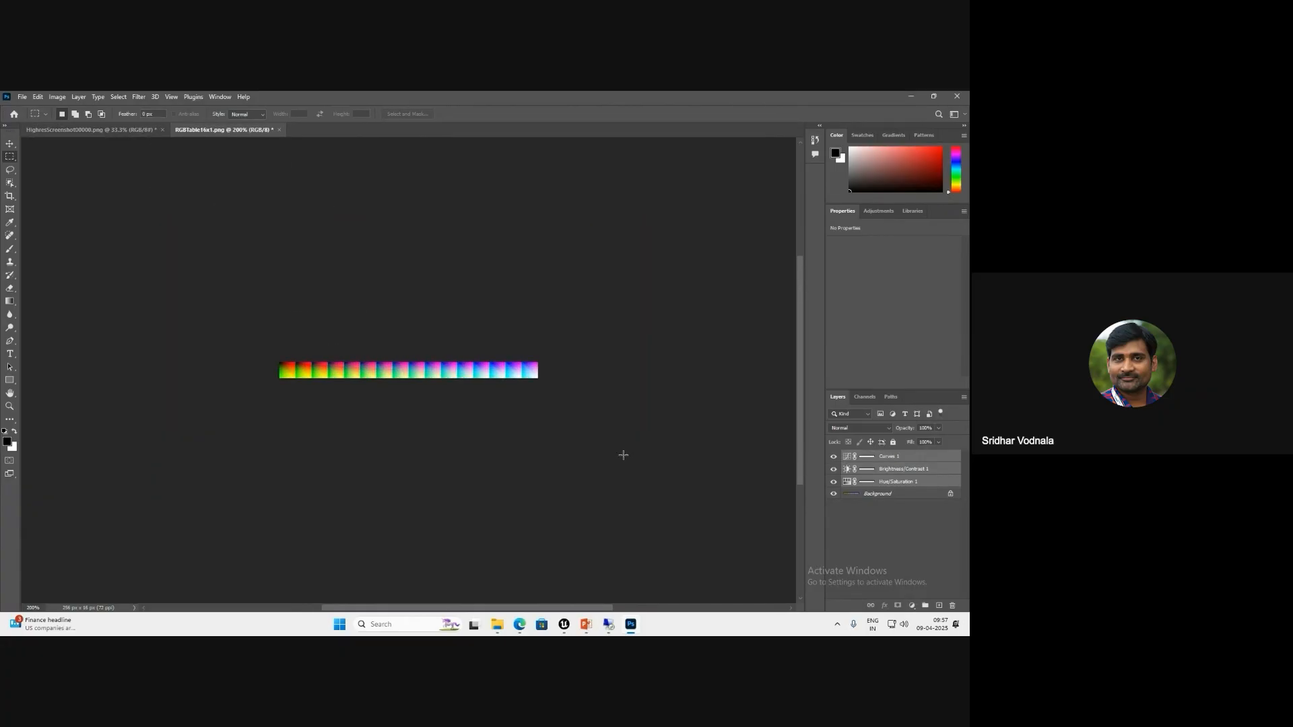
# - Save the adjusted LUT document to the Desktop as Apc_01 in Photoshop format with Maximize Compatibility on
pyautogui.click(18, 97)
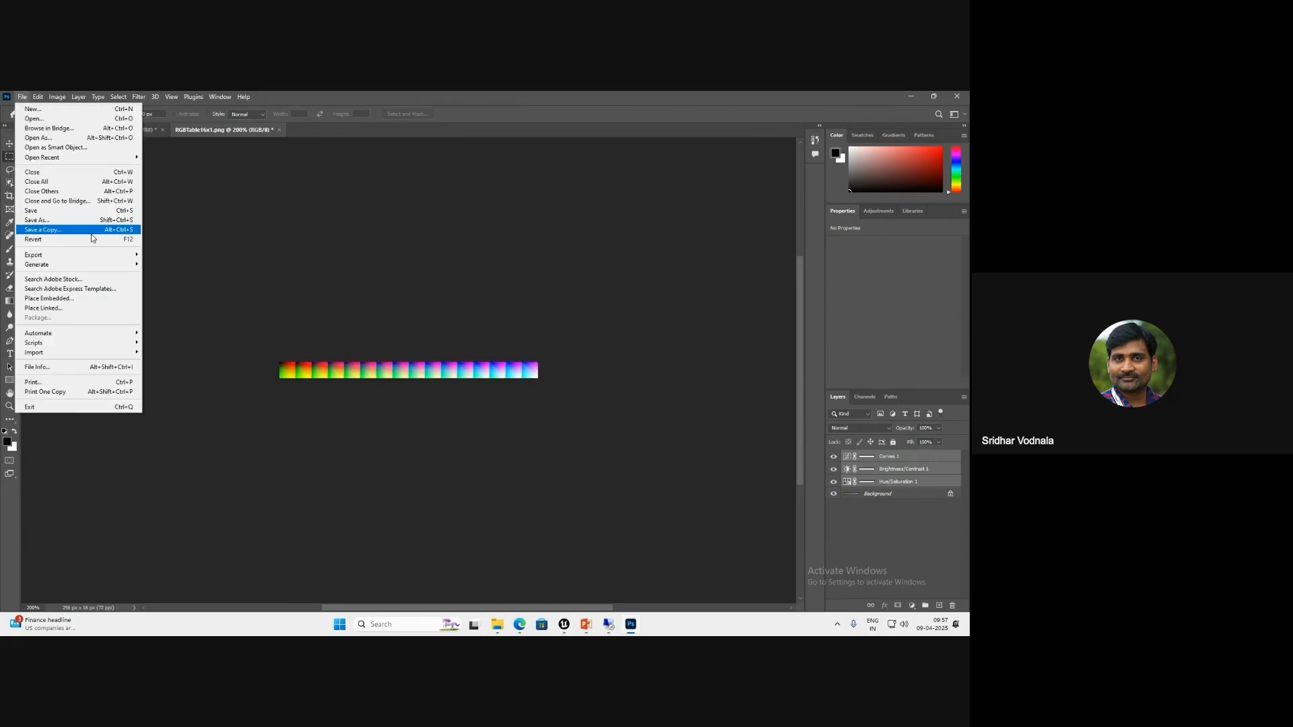
pyautogui.click(84, 221)
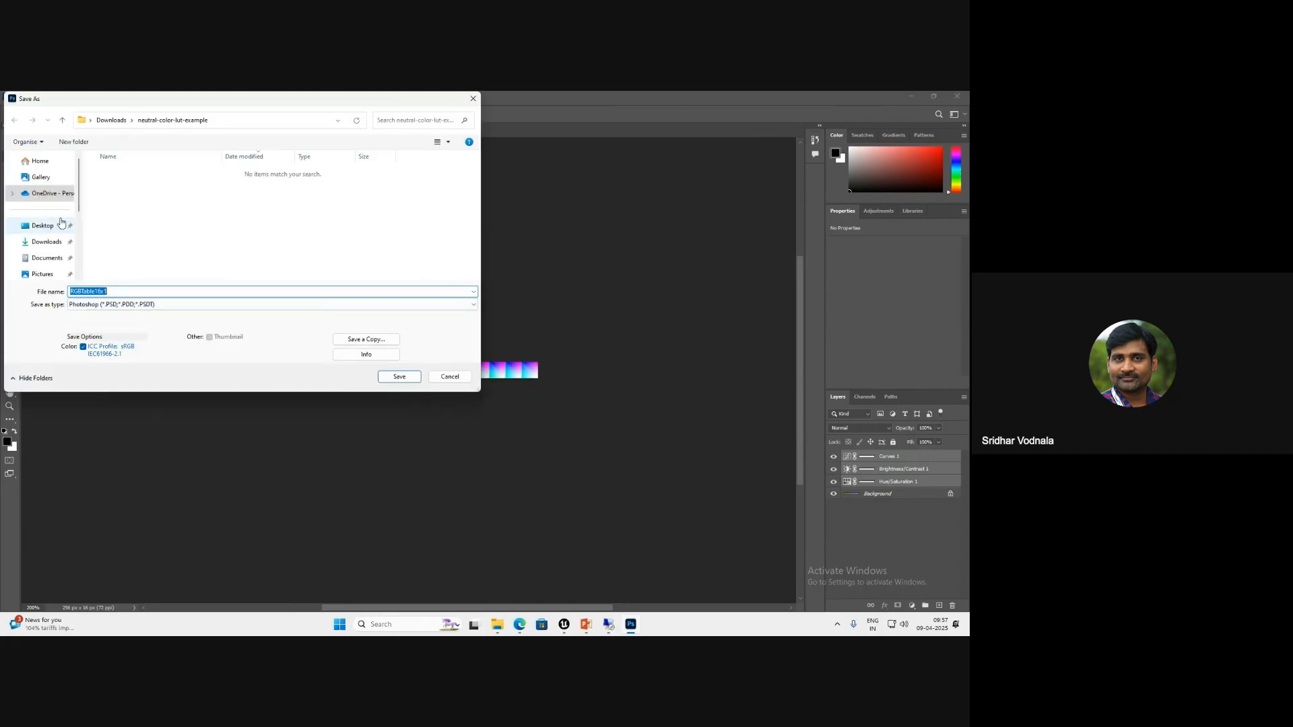
pyautogui.click(44, 228)
pyautogui.doubleClick(163, 291)
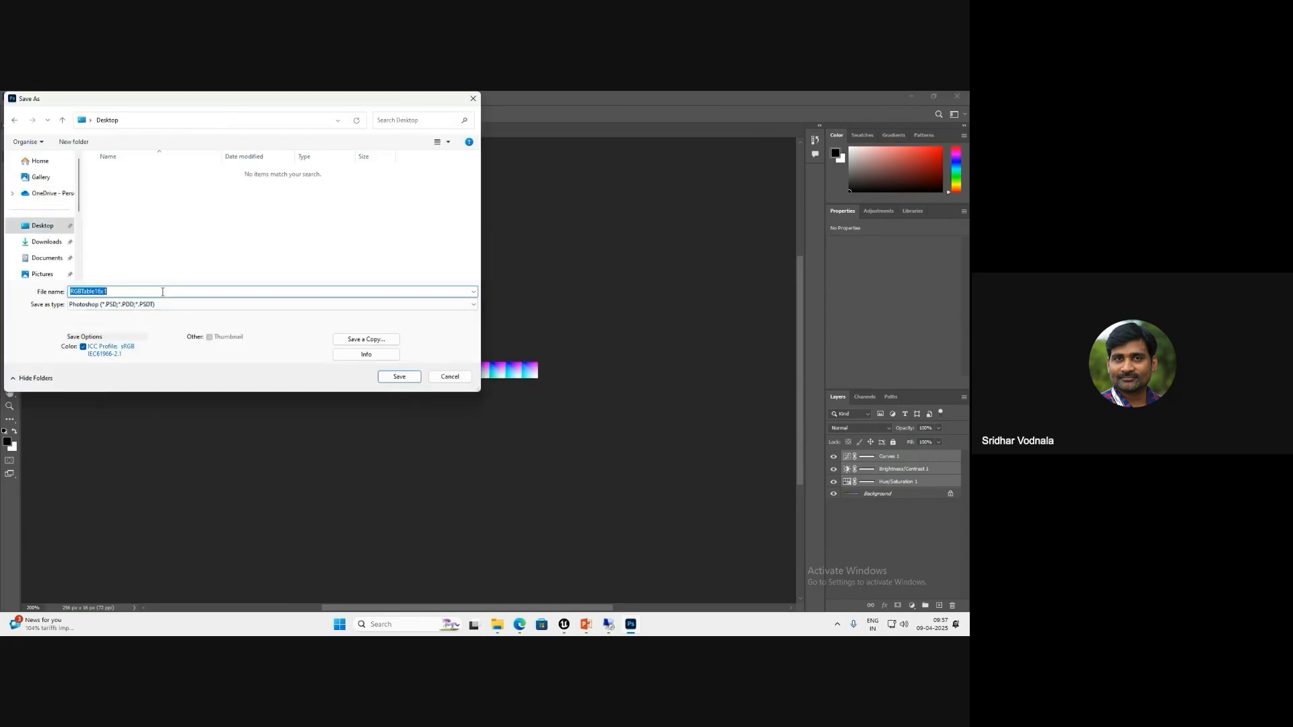
pyautogui.click(163, 292)
pyautogui.doubleClick(157, 288)
pyautogui.write('A')
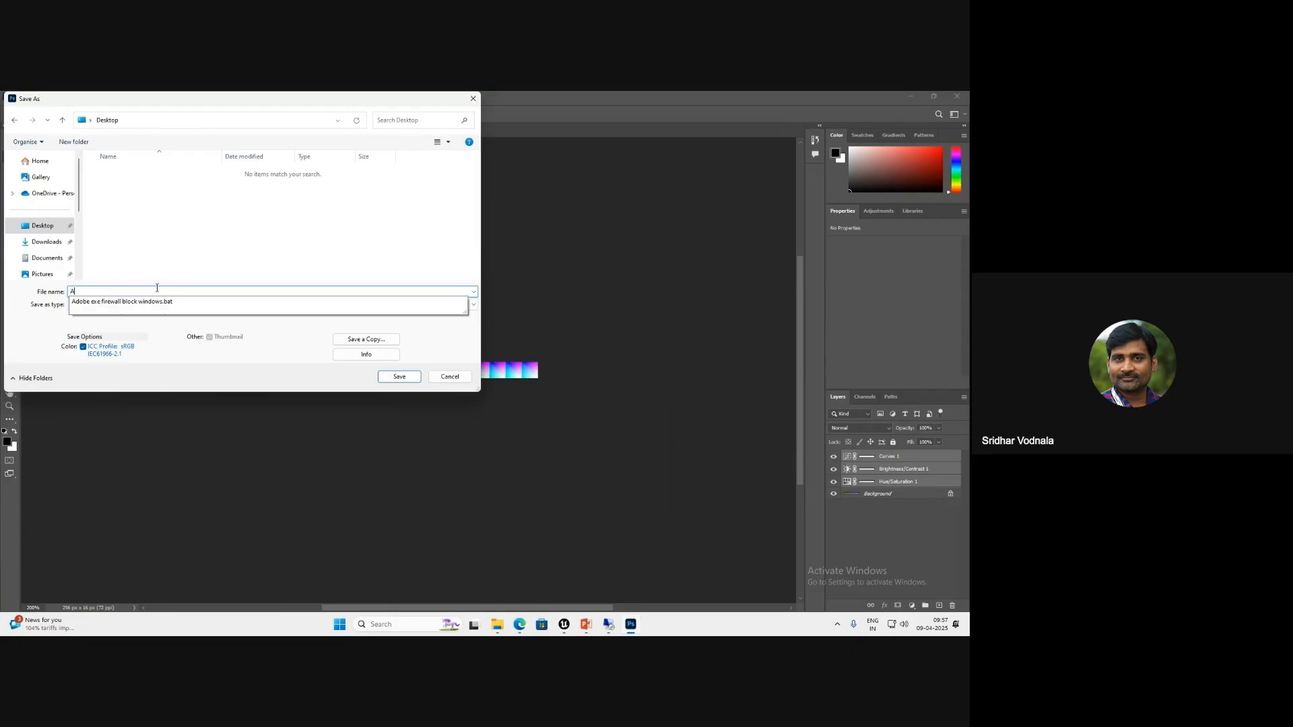
pyautogui.write('pc_01')
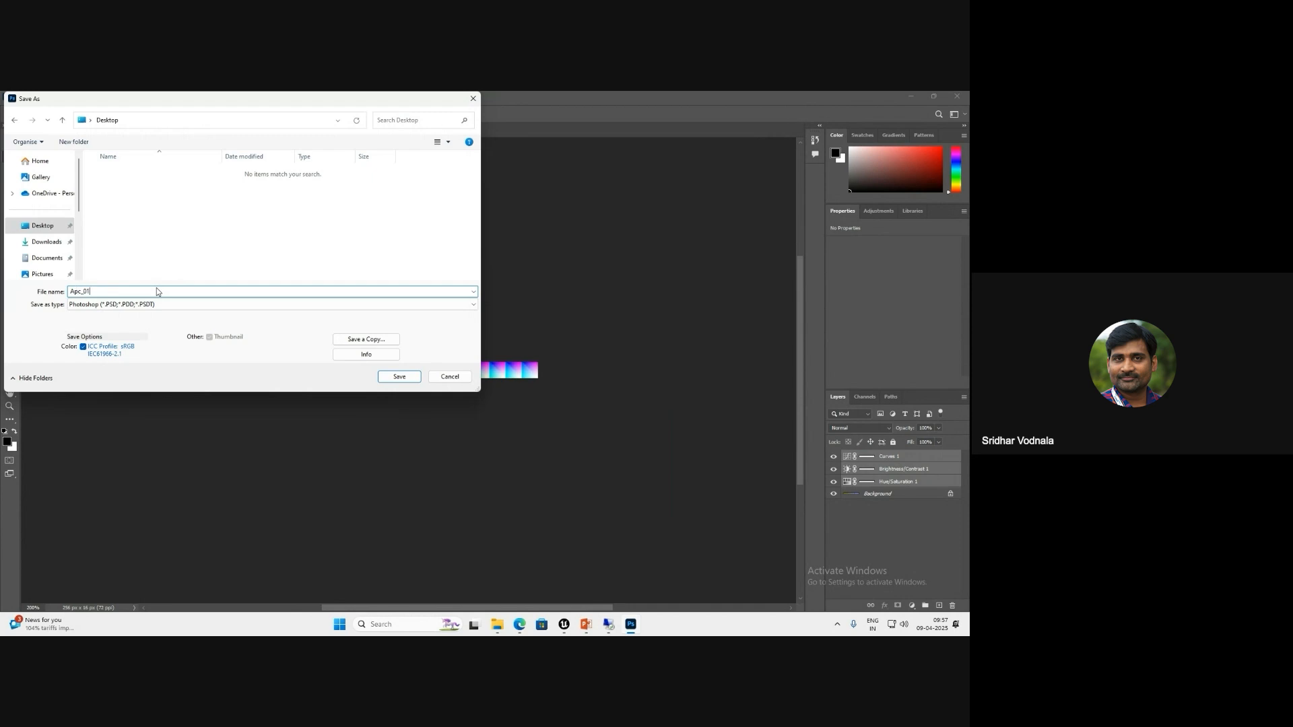
pyautogui.press('Return')
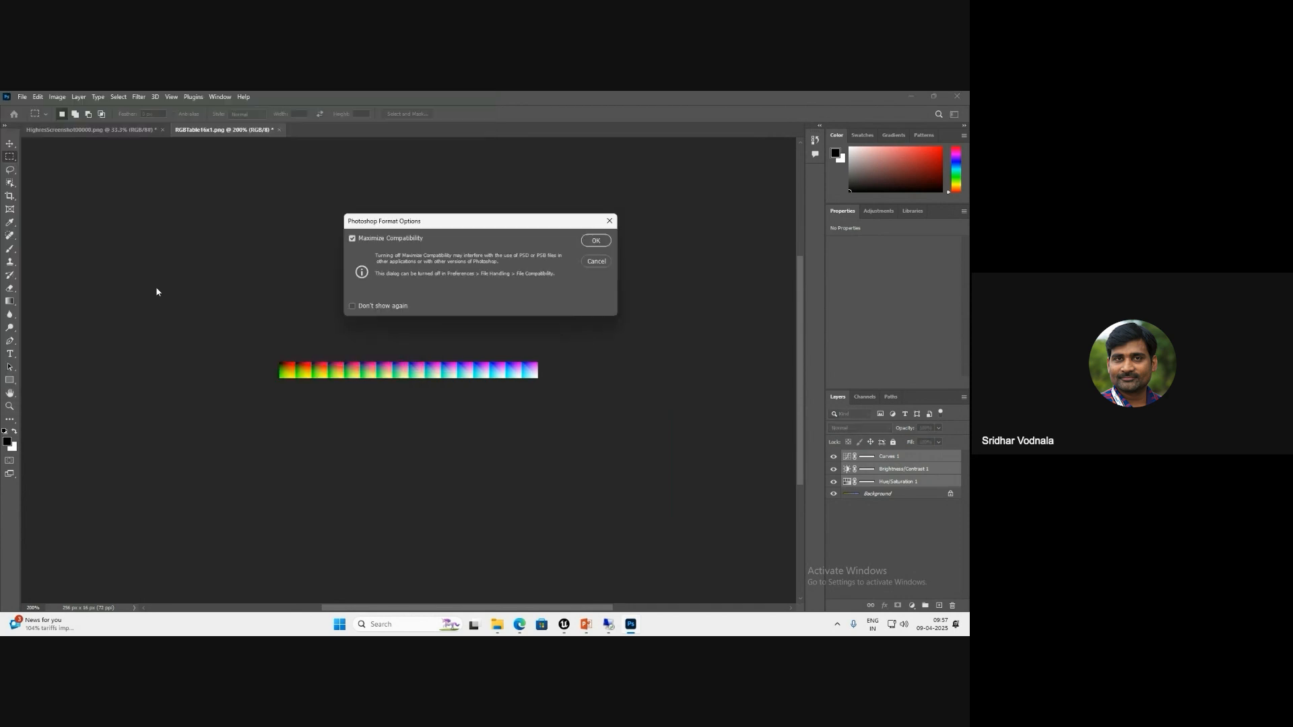
pyautogui.click(596, 241)
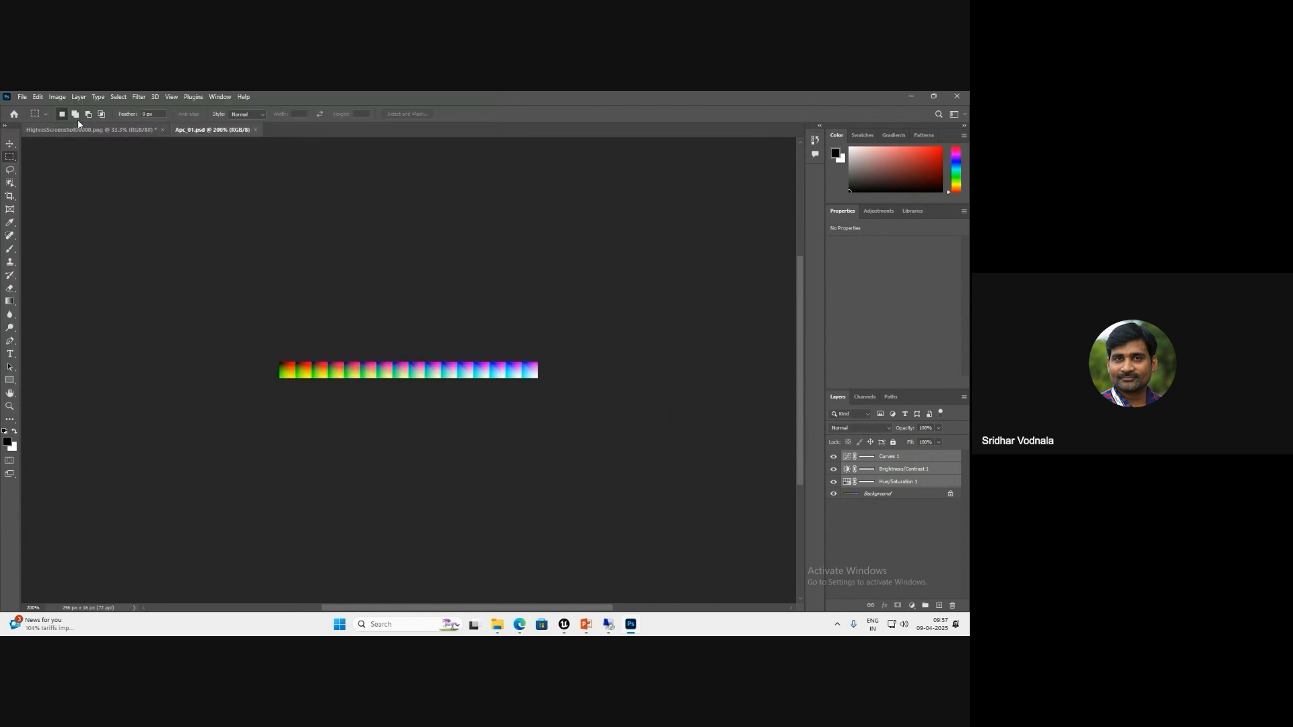
# - Export the adjusted LUT document to the Desktop as a 256 x 16 px PNG named Apc_01 at 100% scale
pyautogui.click(20, 96)
pyautogui.moveTo(102, 256)
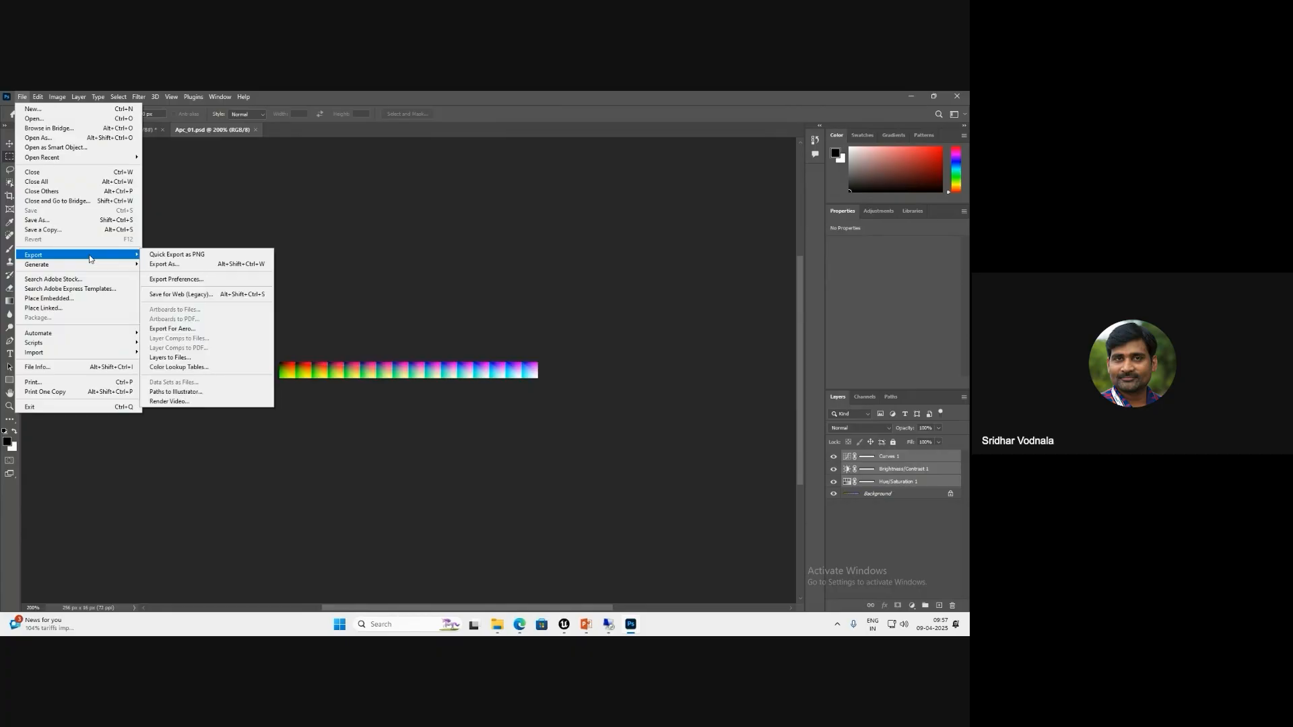
pyautogui.click(171, 263)
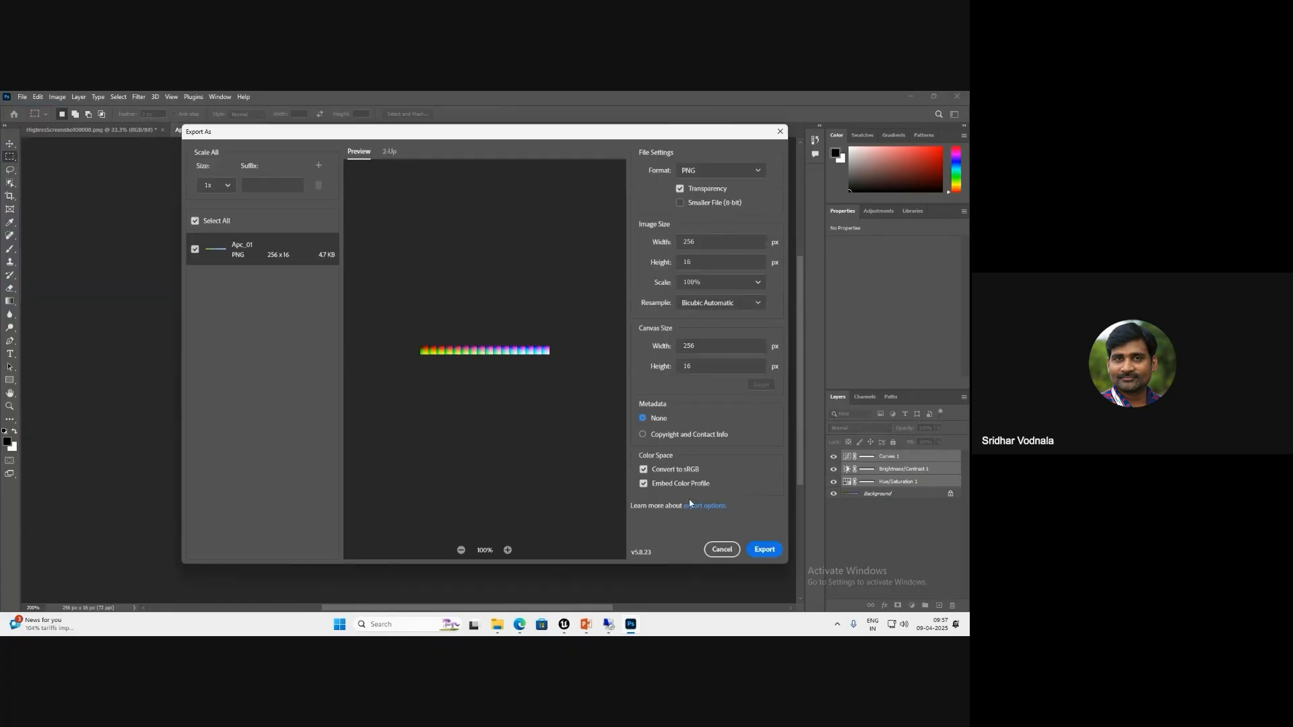
pyautogui.click(764, 549)
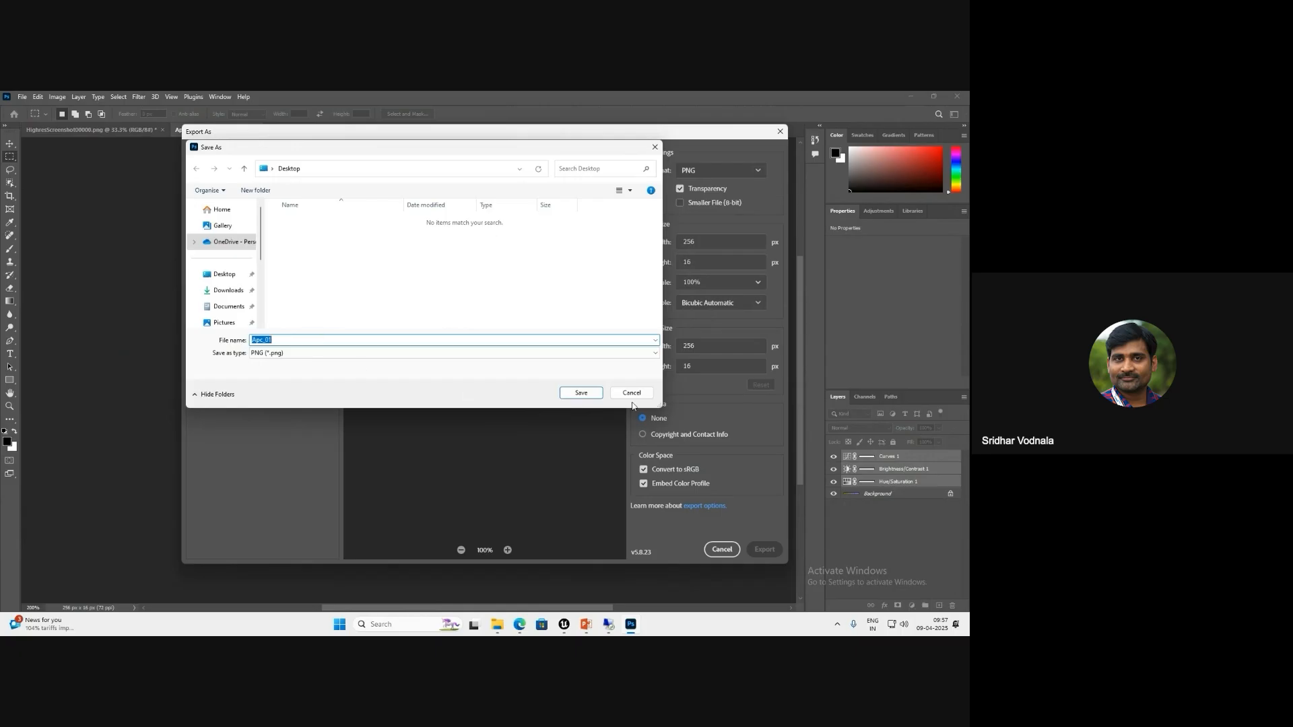
pyautogui.click(581, 392)
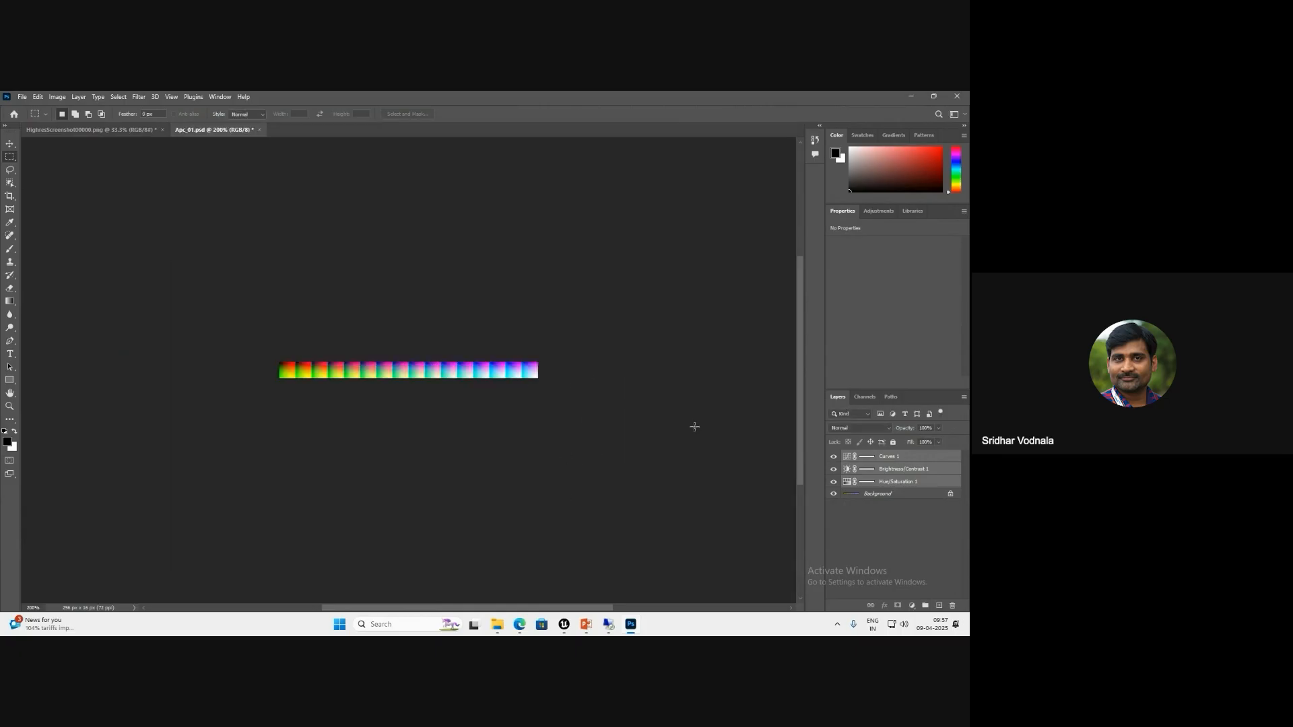
# - Show the Desktop folder in File Explorer and switch to Unreal Engine with the root Content folder open, closing the High Resolution Screenshot window
pyautogui.click(913, 95)
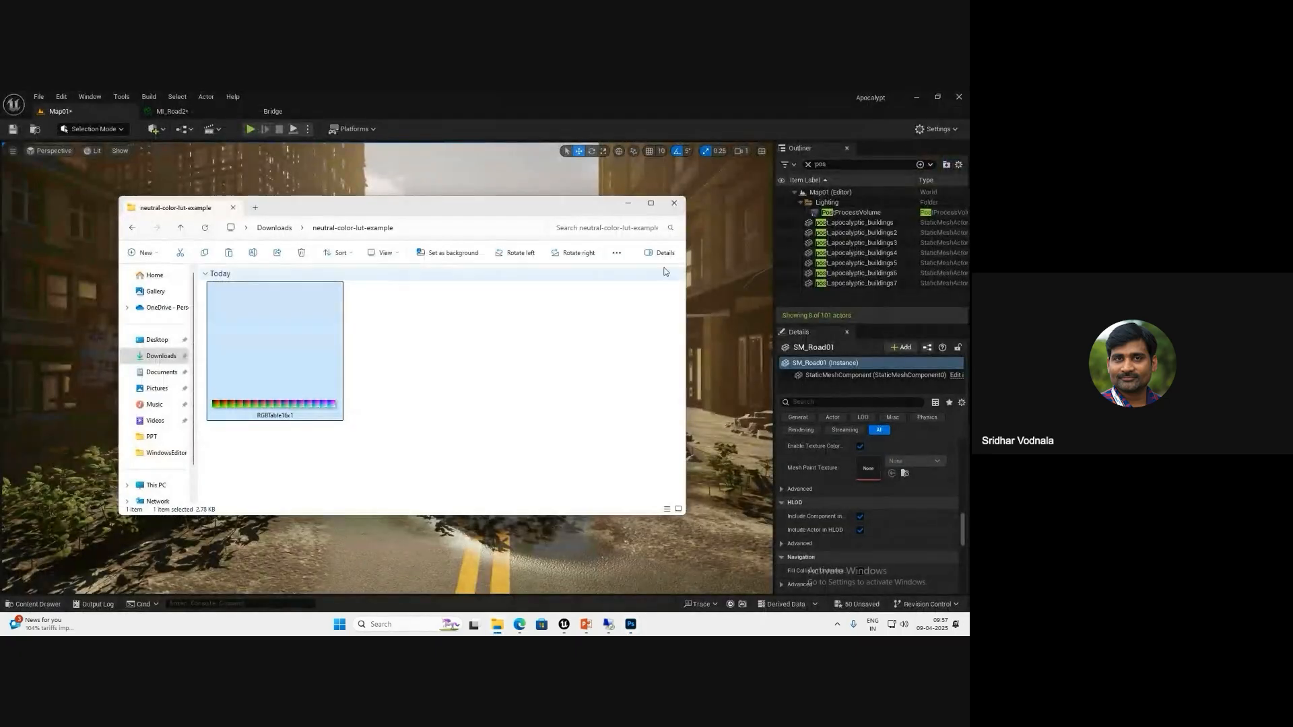
pyautogui.click(165, 340)
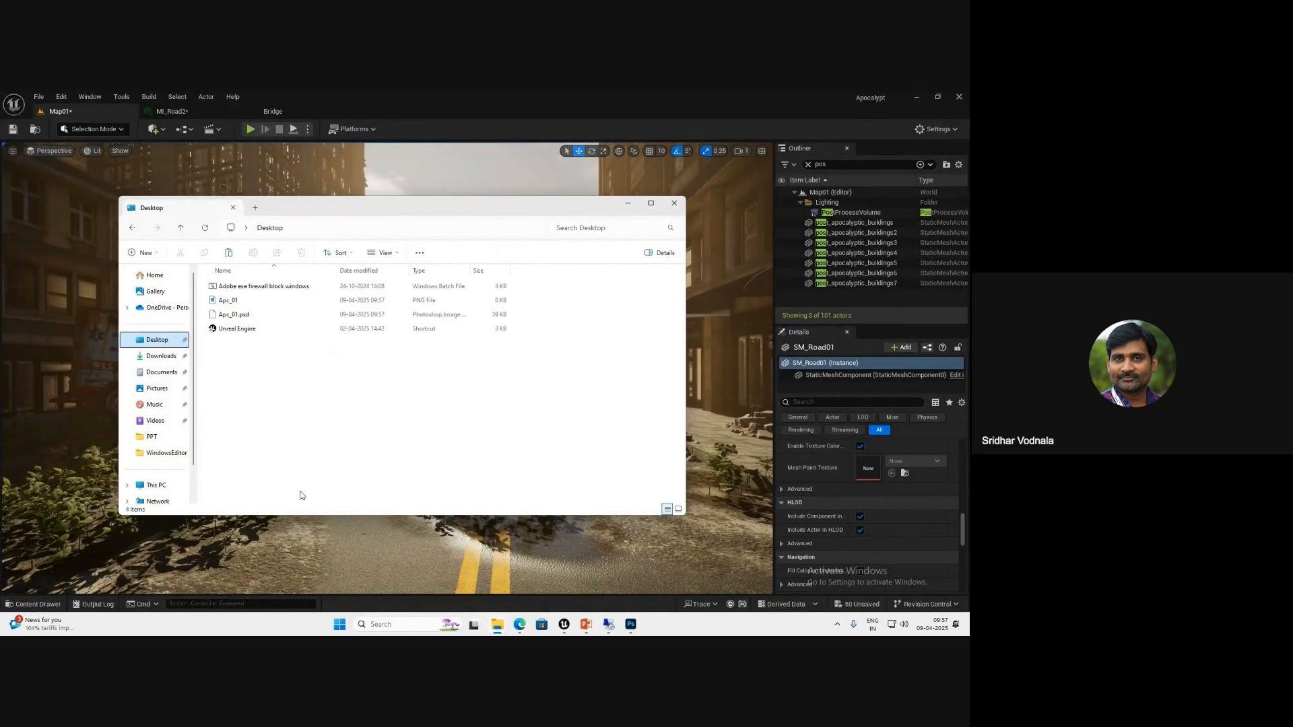
pyautogui.click(358, 537)
pyautogui.hotkey('ctrl', 'space')
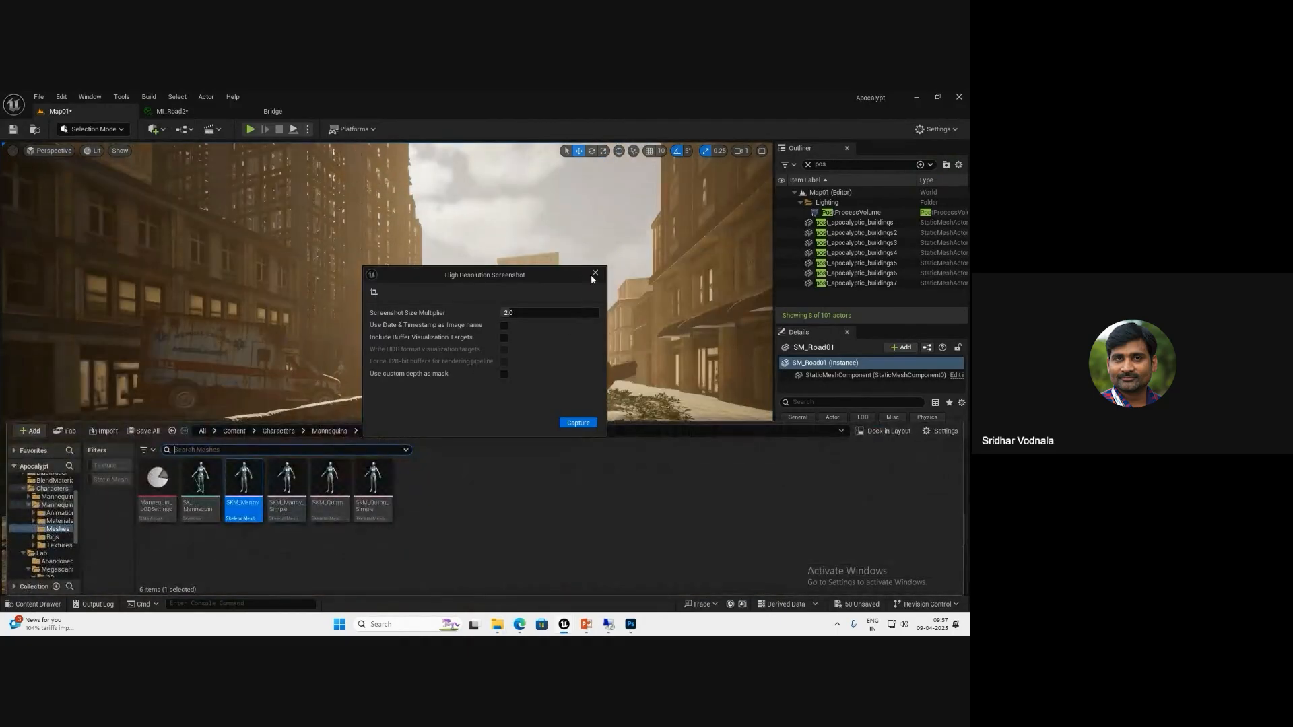
pyautogui.click(596, 272)
pyautogui.hotkey('ctrl', 'space')
pyautogui.scroll(3, 55, 525)
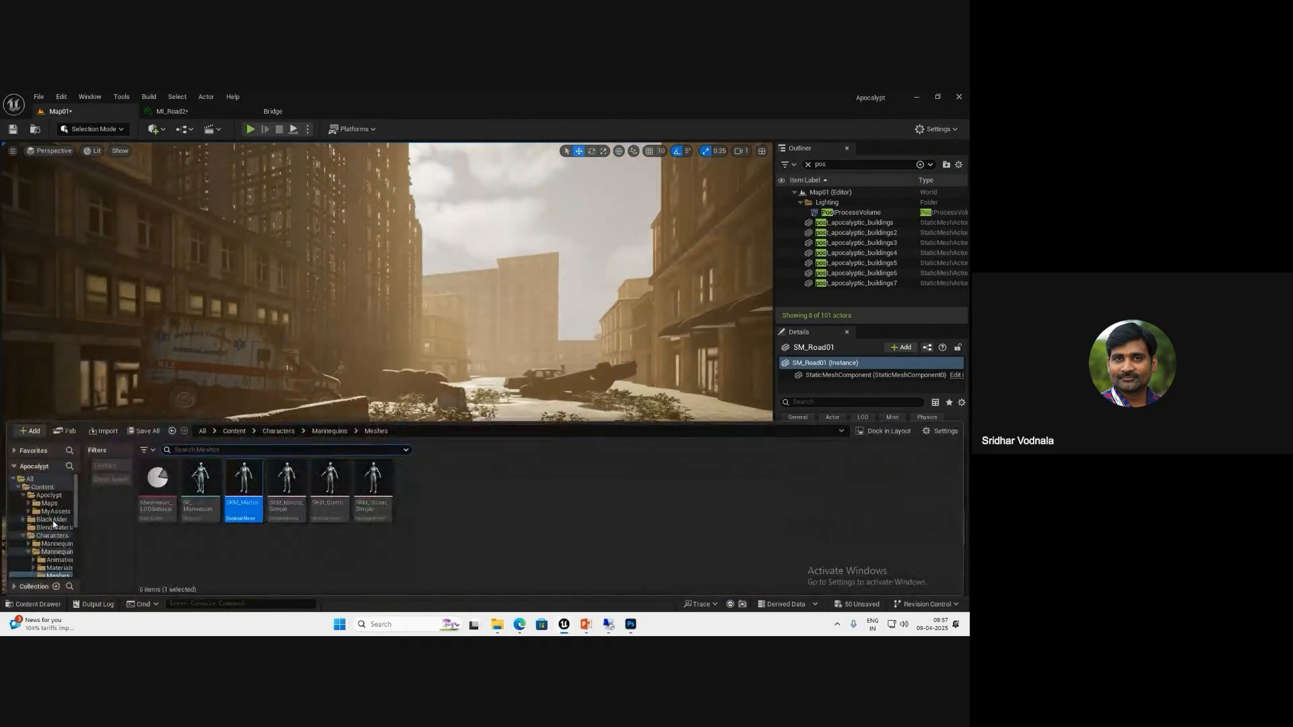
pyautogui.click(43, 487)
pyautogui.rightClick(439, 552)
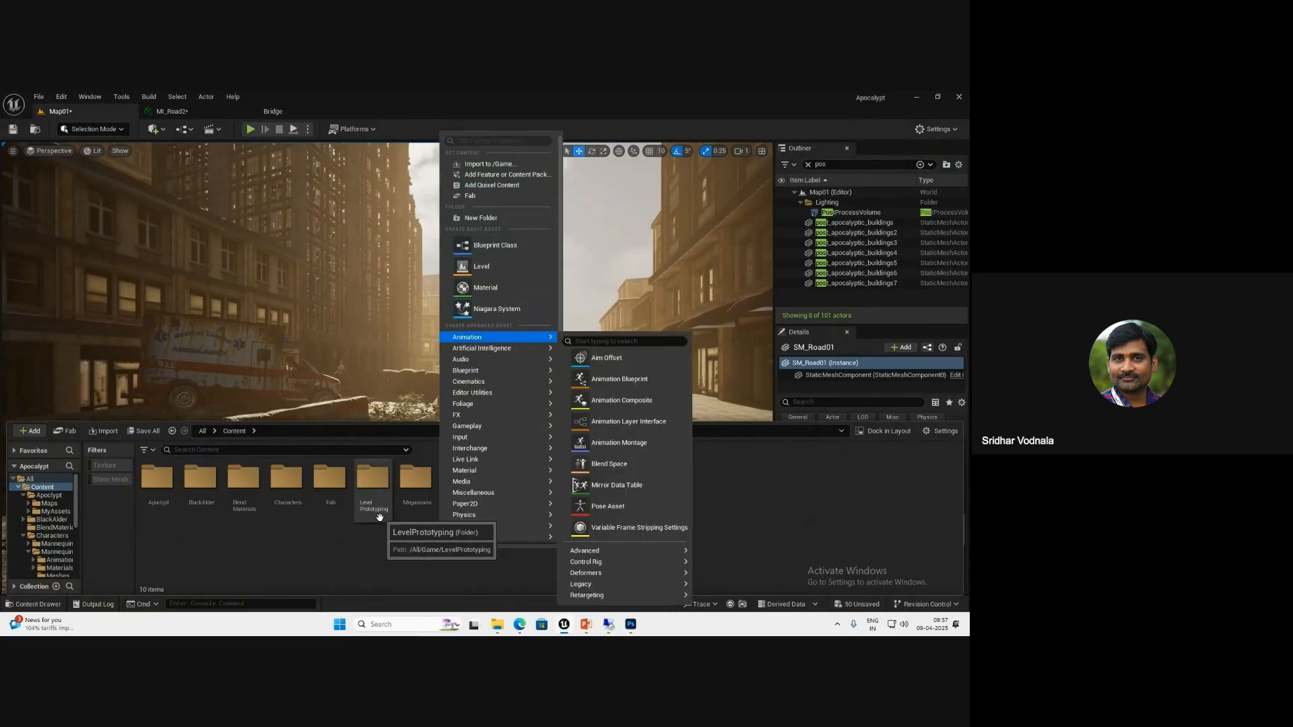
pyautogui.click(375, 549)
# - Import the Apc_01 PNG file from the Desktop into the Unreal project's root Content folder
pyautogui.hotkey('alt', 'Tab')
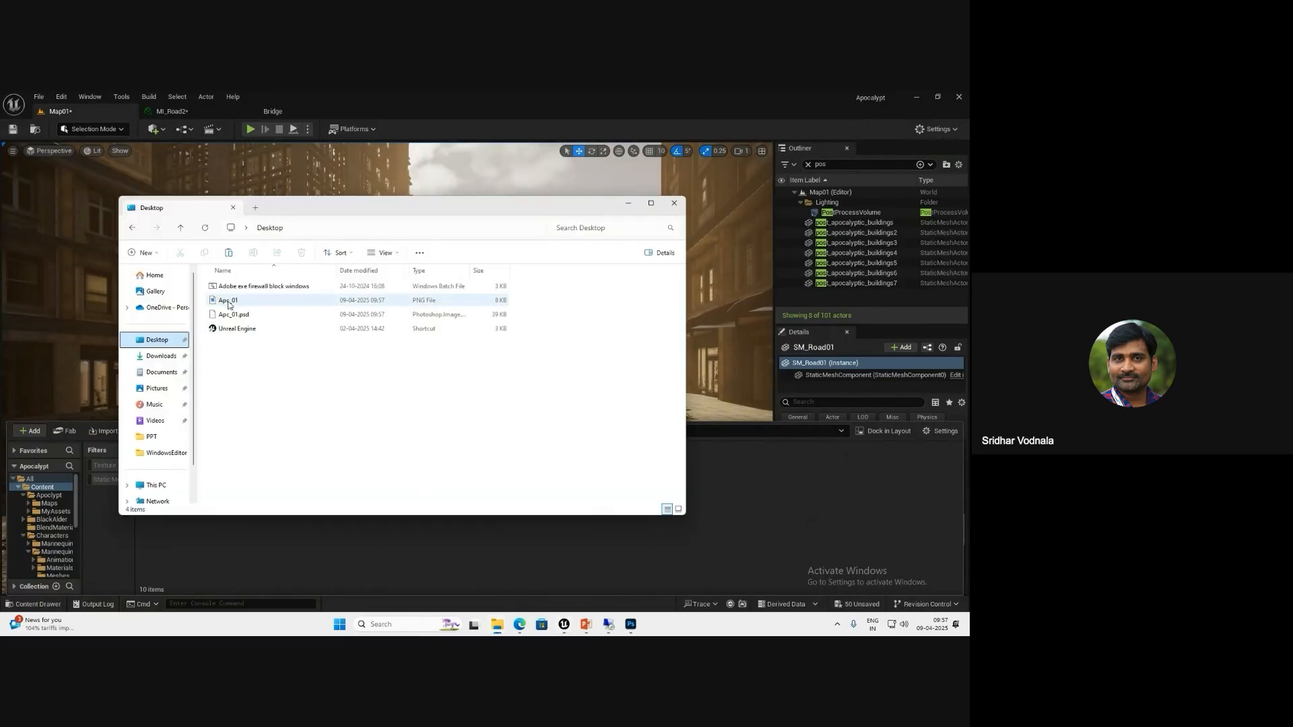
pyautogui.click(229, 301)
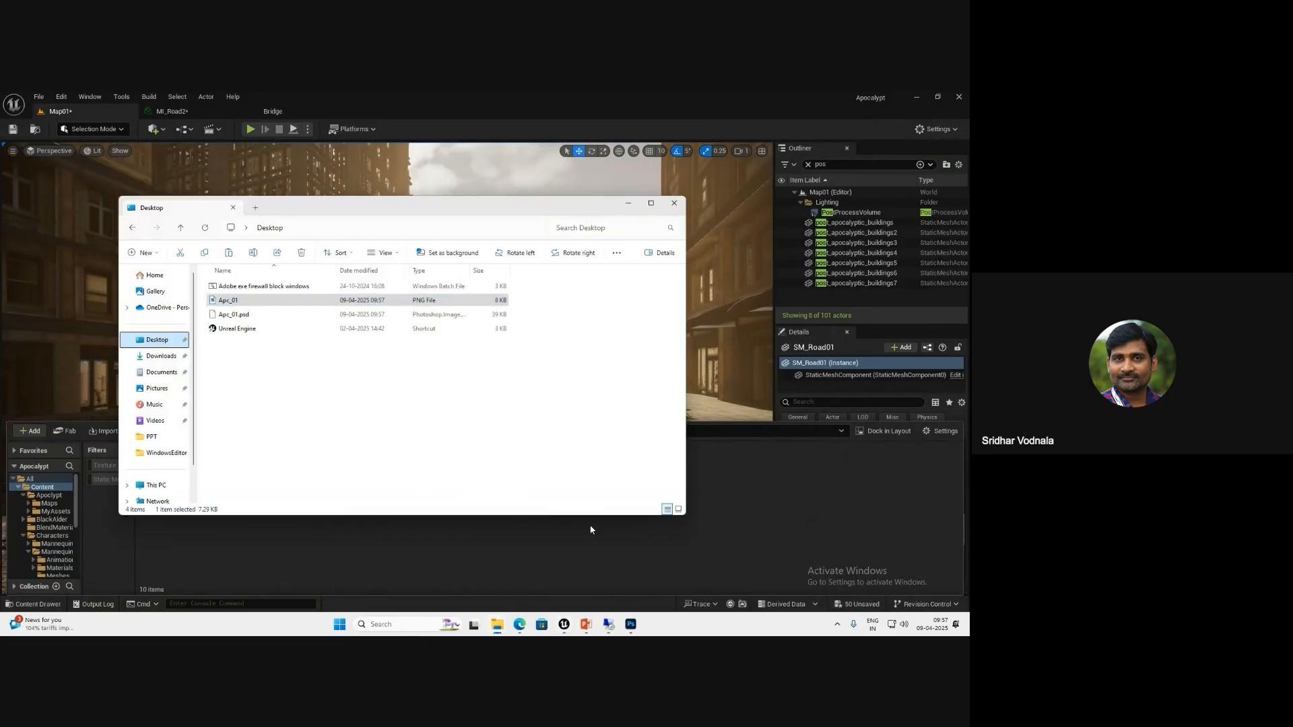
pyautogui.click(628, 203)
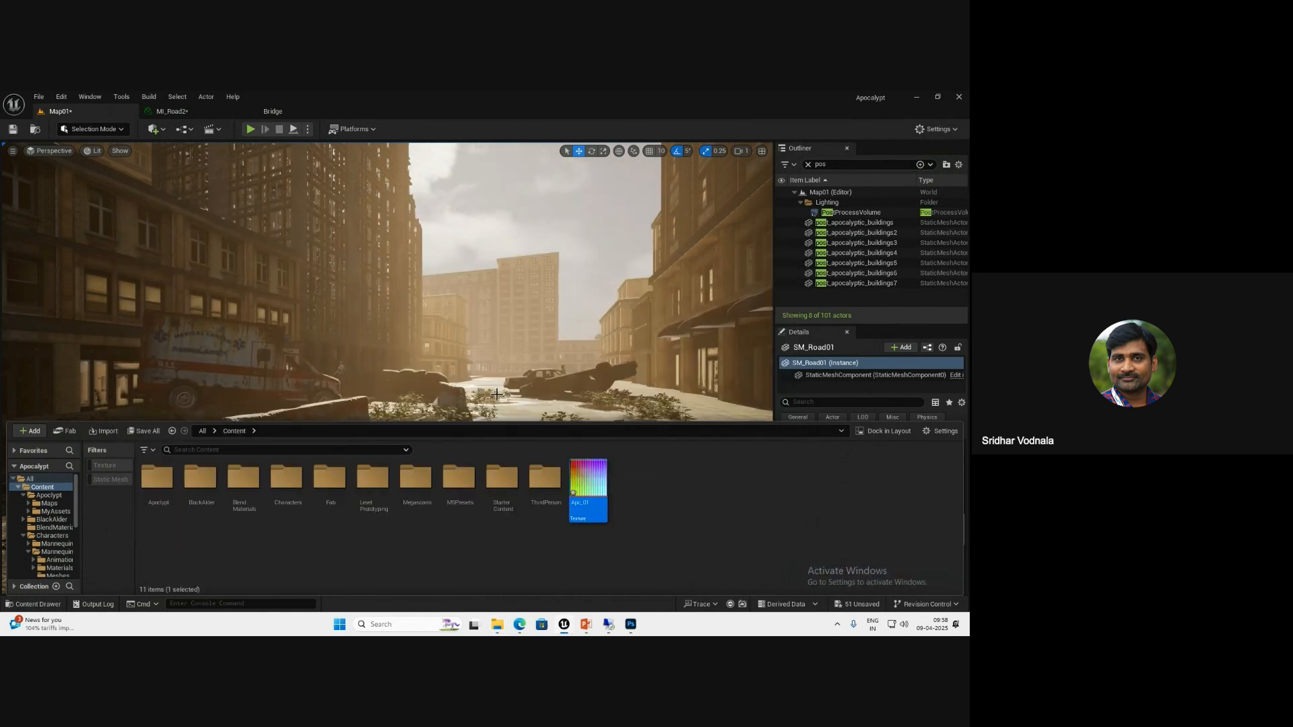
# - Enable Color Grading LUT in the PostProcessVolume's Misc color grading settings and assign the Apc_01 texture to it
pyautogui.moveTo(470, 334)
pyautogui.mouseDown(button='right')
pyautogui.moveTo(497, 344)
pyautogui.moveTo(485, 342)
pyautogui.mouseUp(button='right')
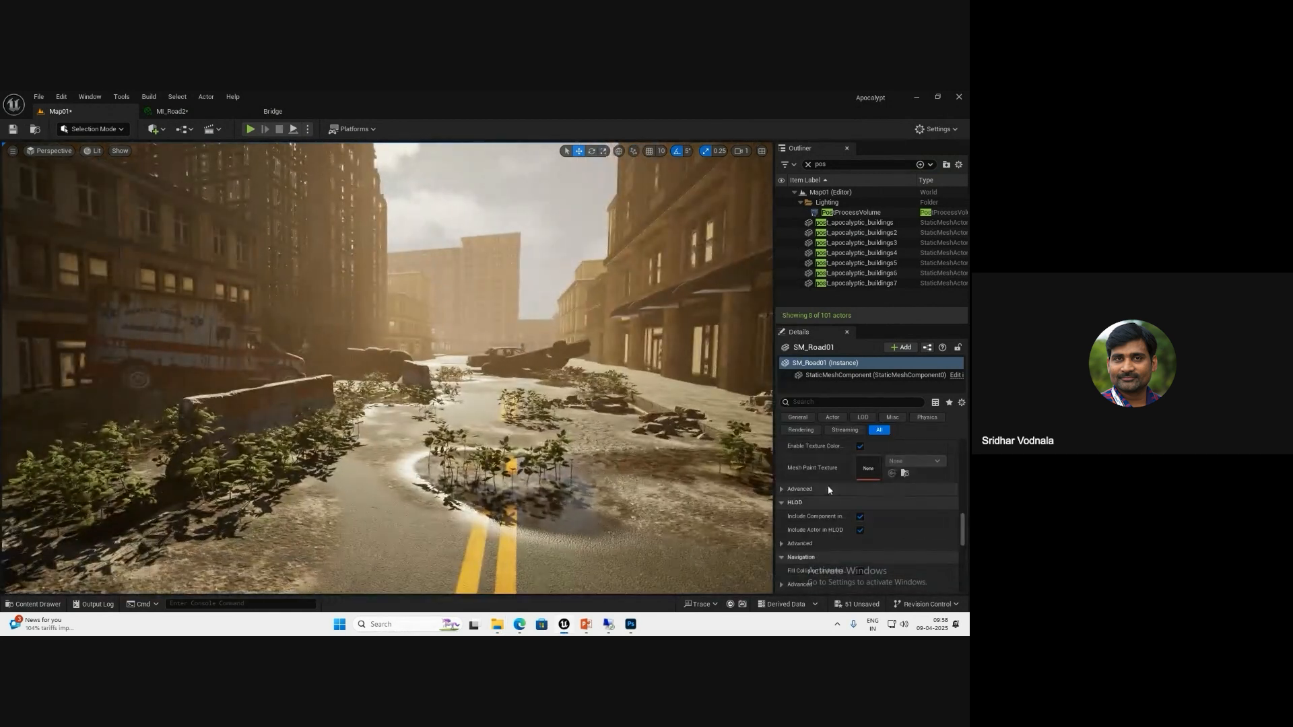
pyautogui.scroll(1, 858, 499)
pyautogui.scroll(5, 859, 500)
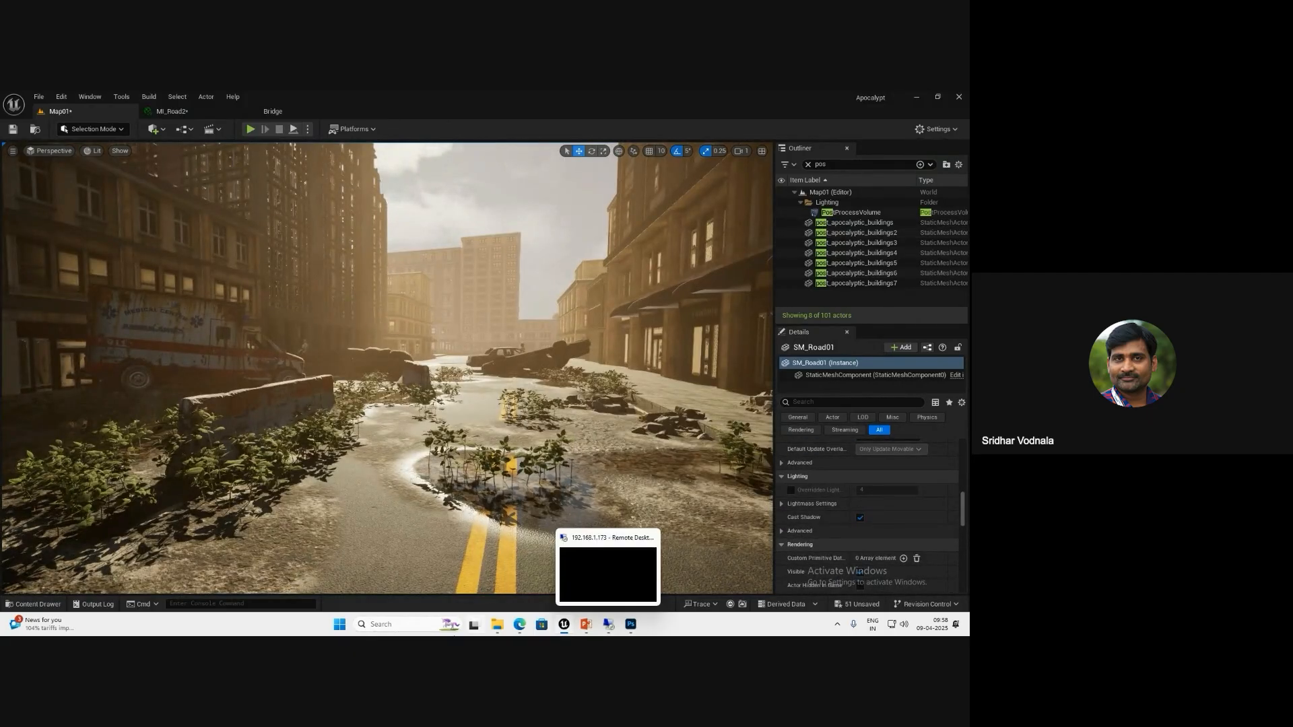
pyautogui.moveTo(504, 635)
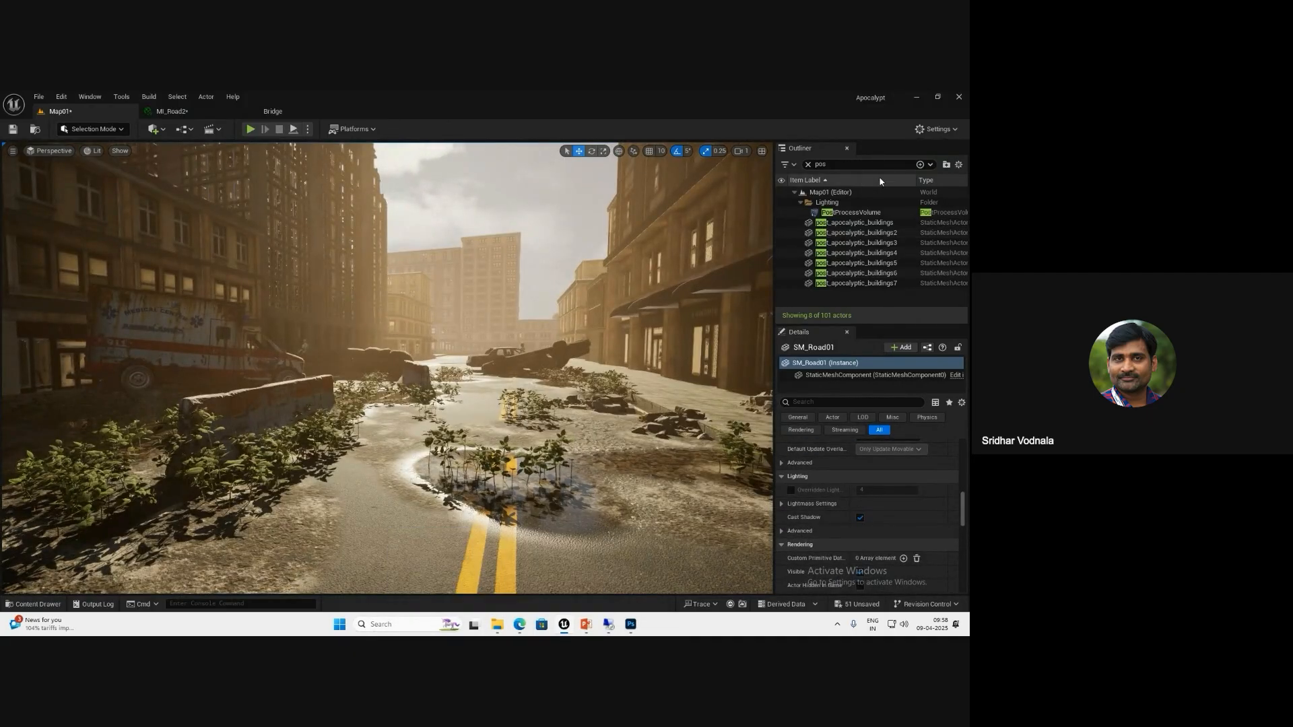
pyautogui.click(864, 212)
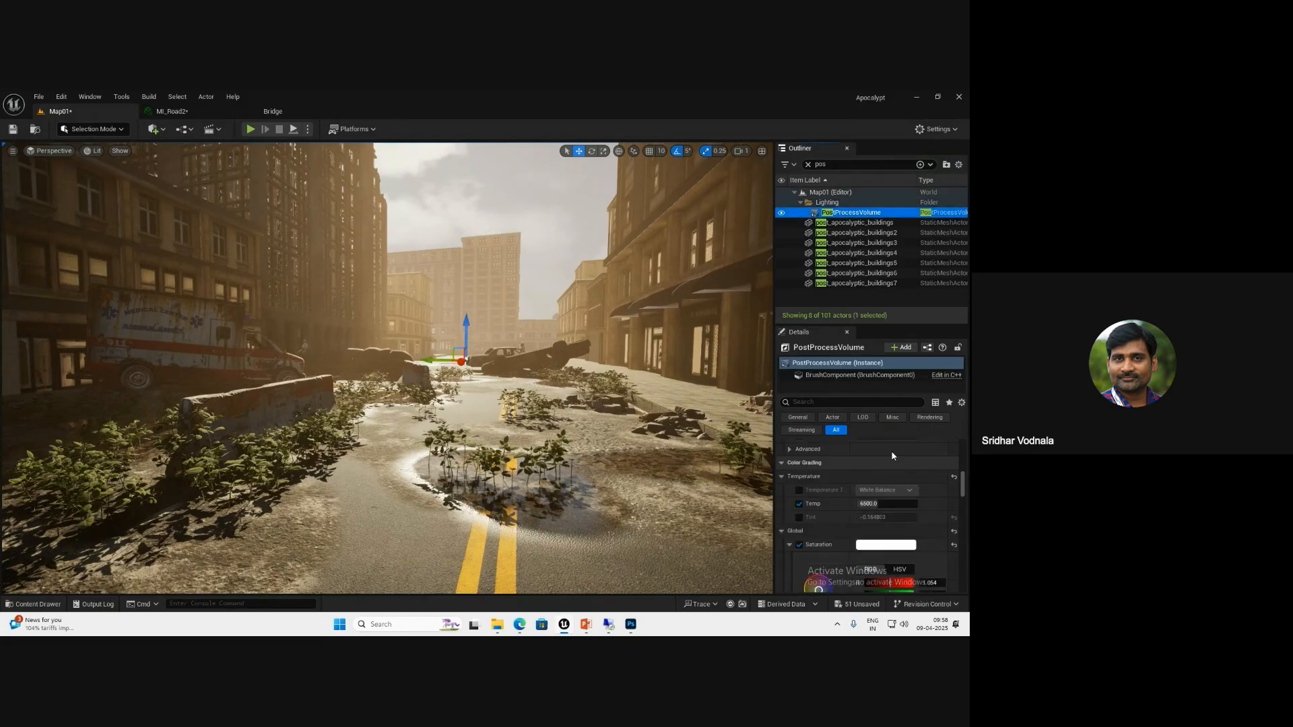
pyautogui.scroll(-5, 888, 507)
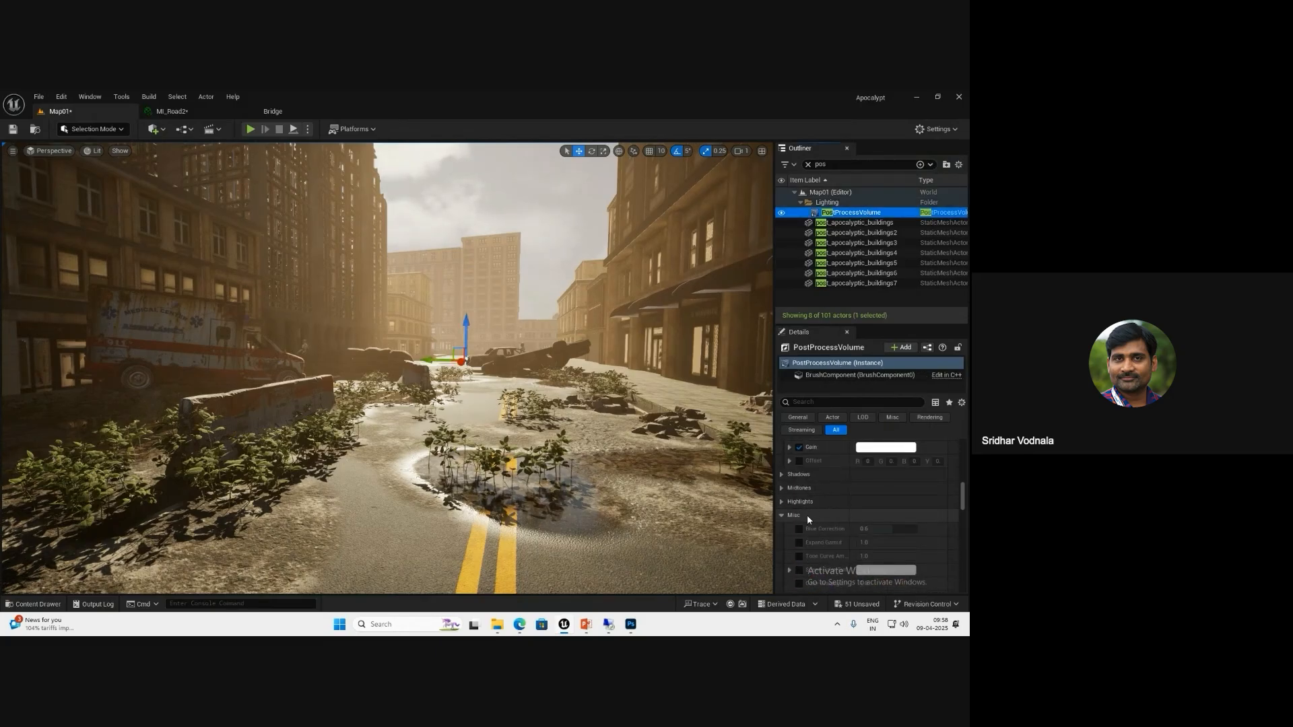
pyautogui.scroll(-4, 812, 515)
pyautogui.scroll(3, 818, 516)
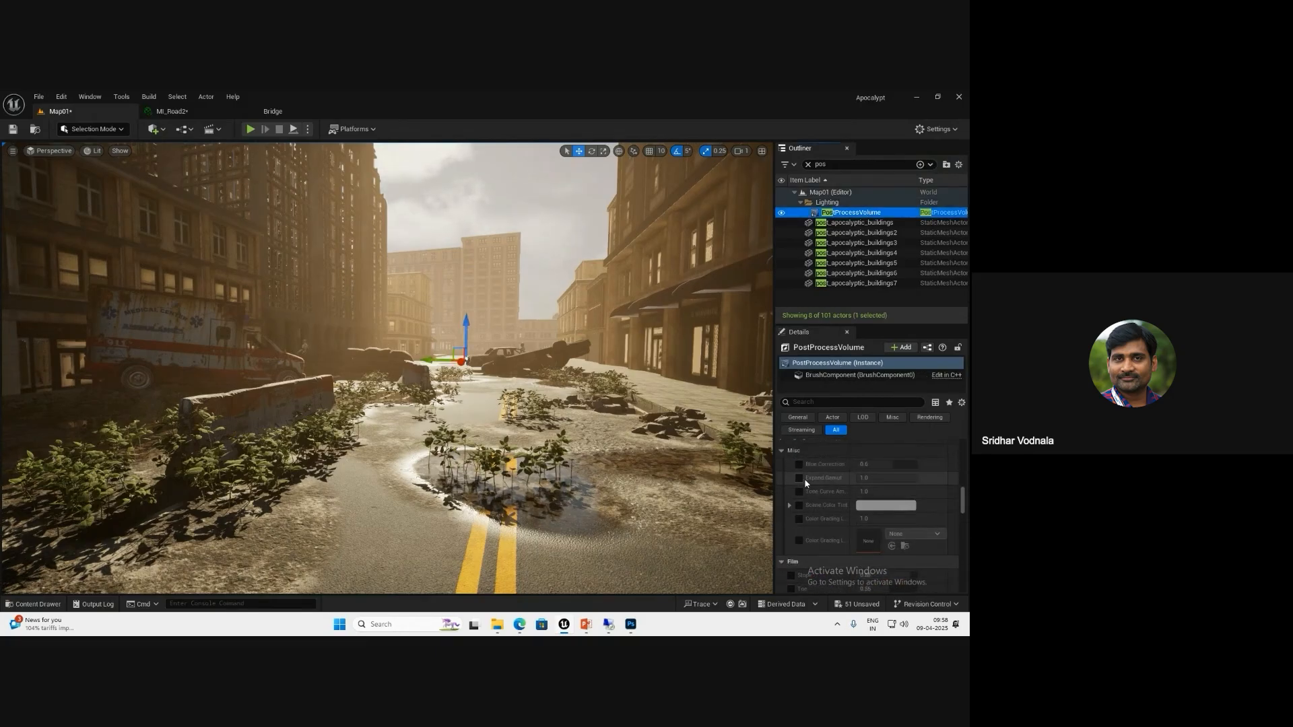
pyautogui.click(798, 541)
pyautogui.moveTo(851, 540); pyautogui.dragTo(858, 540)
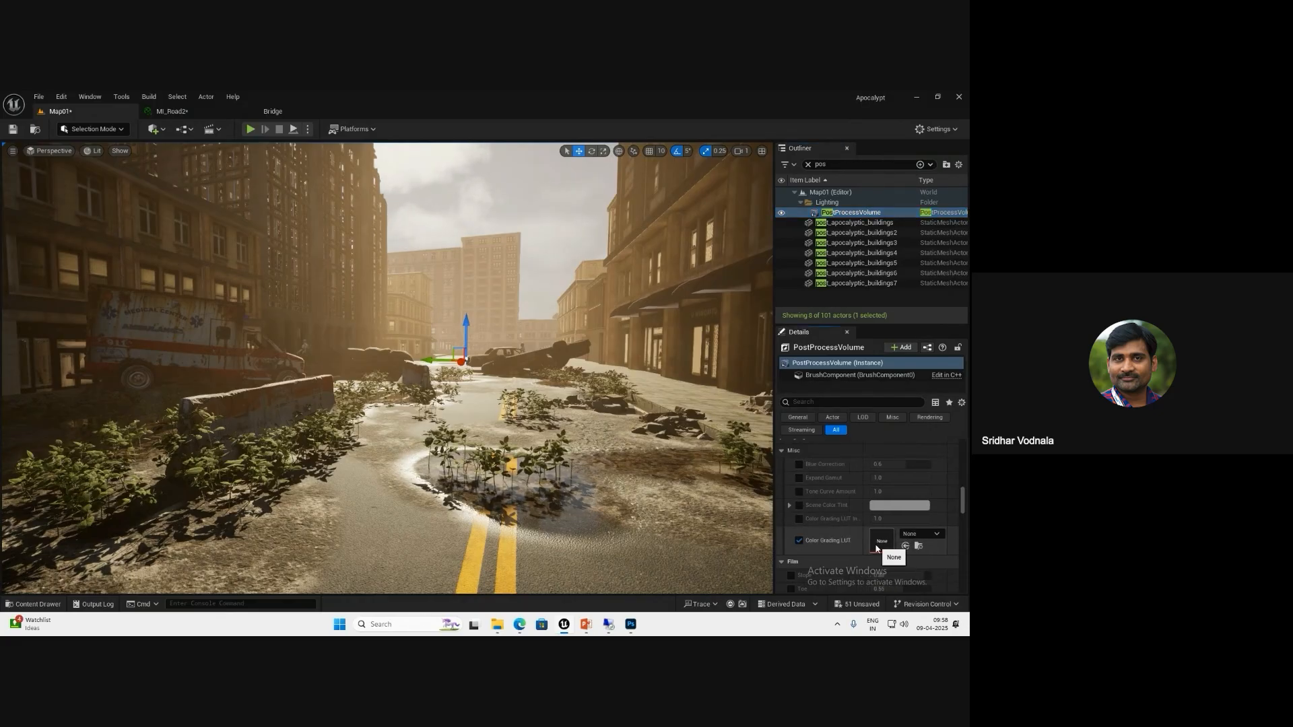
pyautogui.click(906, 547)
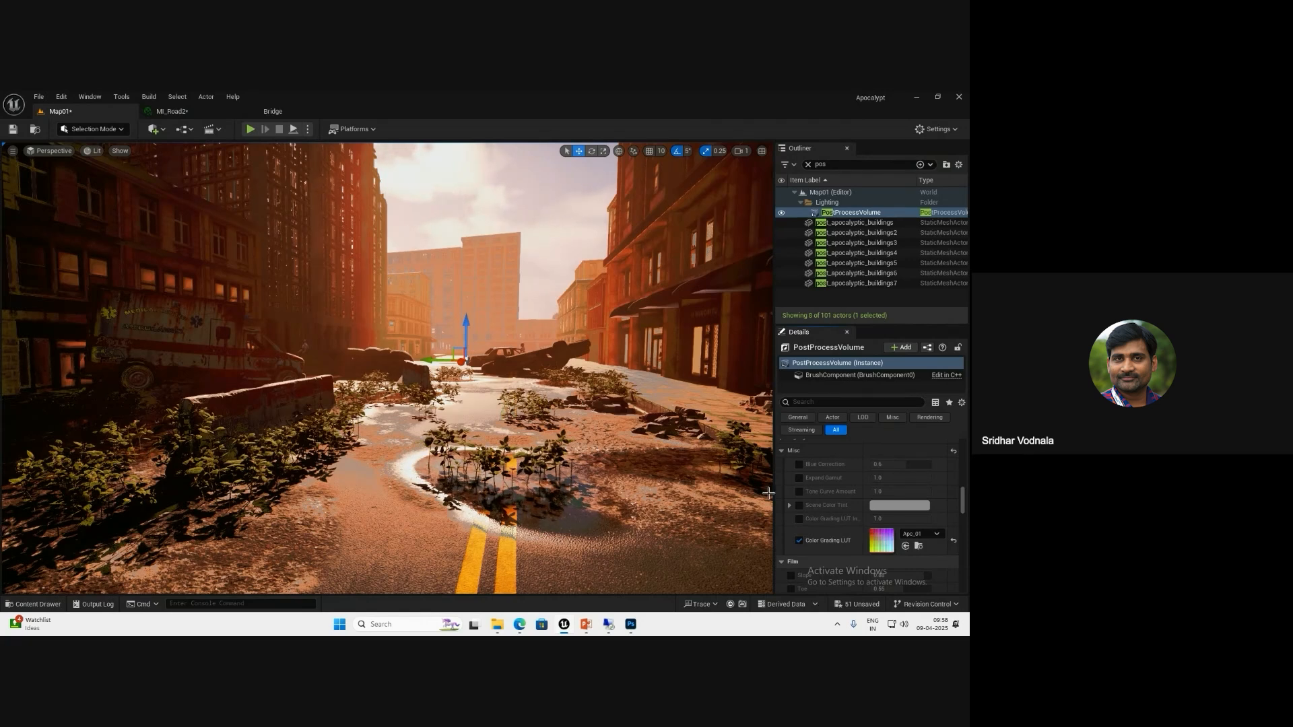
# - Open the Apc_01 texture asset, set its Texture Group to ColorLookupTable and save the asset
pyautogui.doubleClick(887, 546)
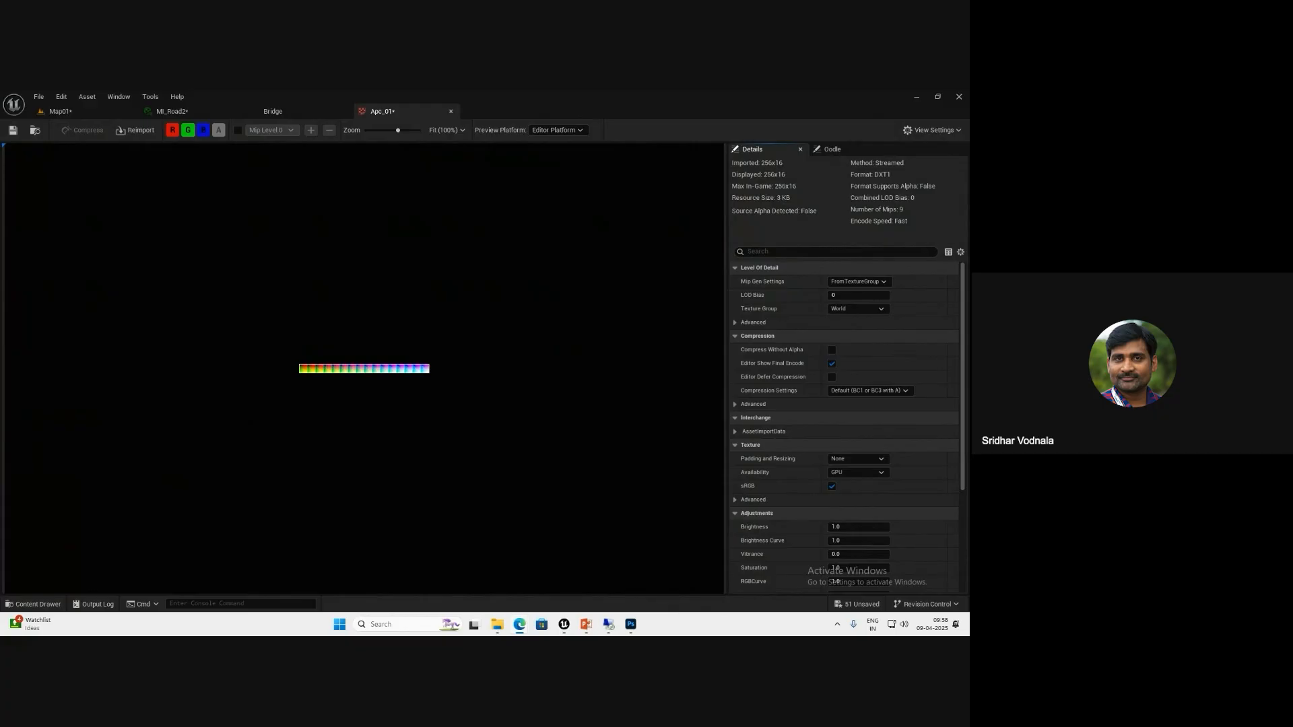
pyautogui.click(886, 391)
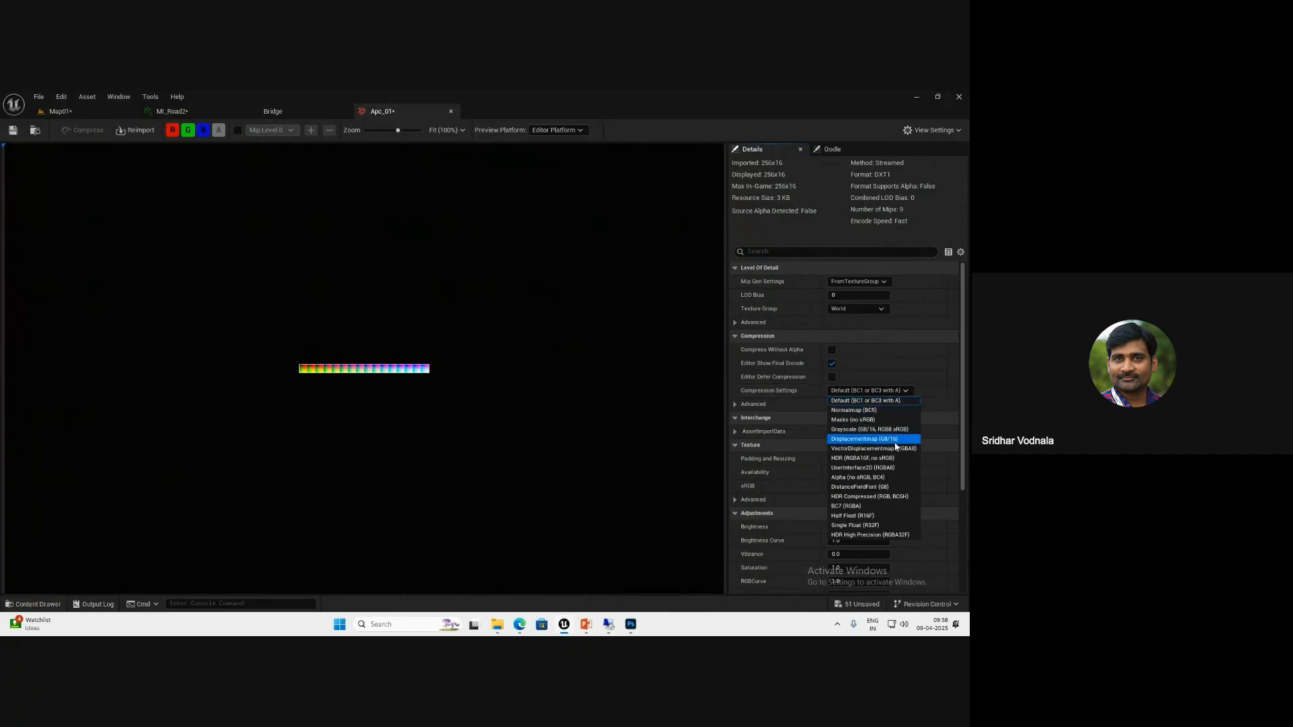
pyautogui.click(877, 312)
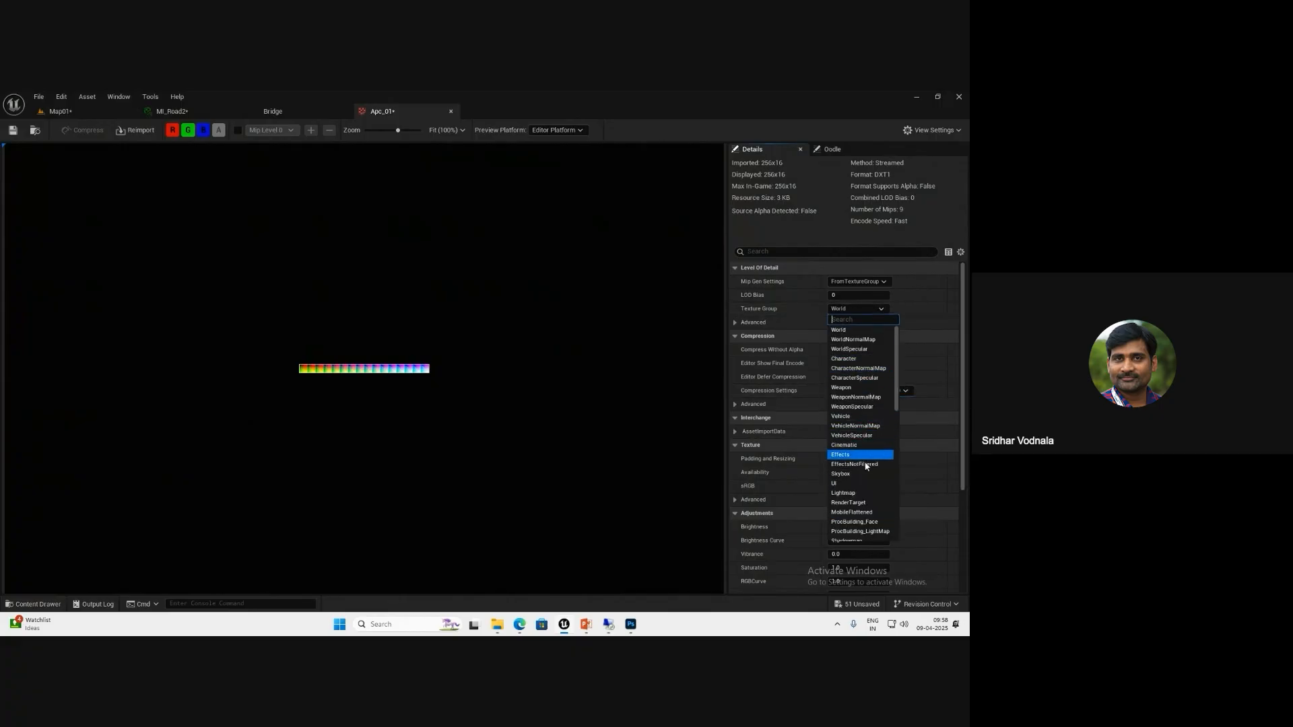
pyautogui.scroll(-1, 866, 503)
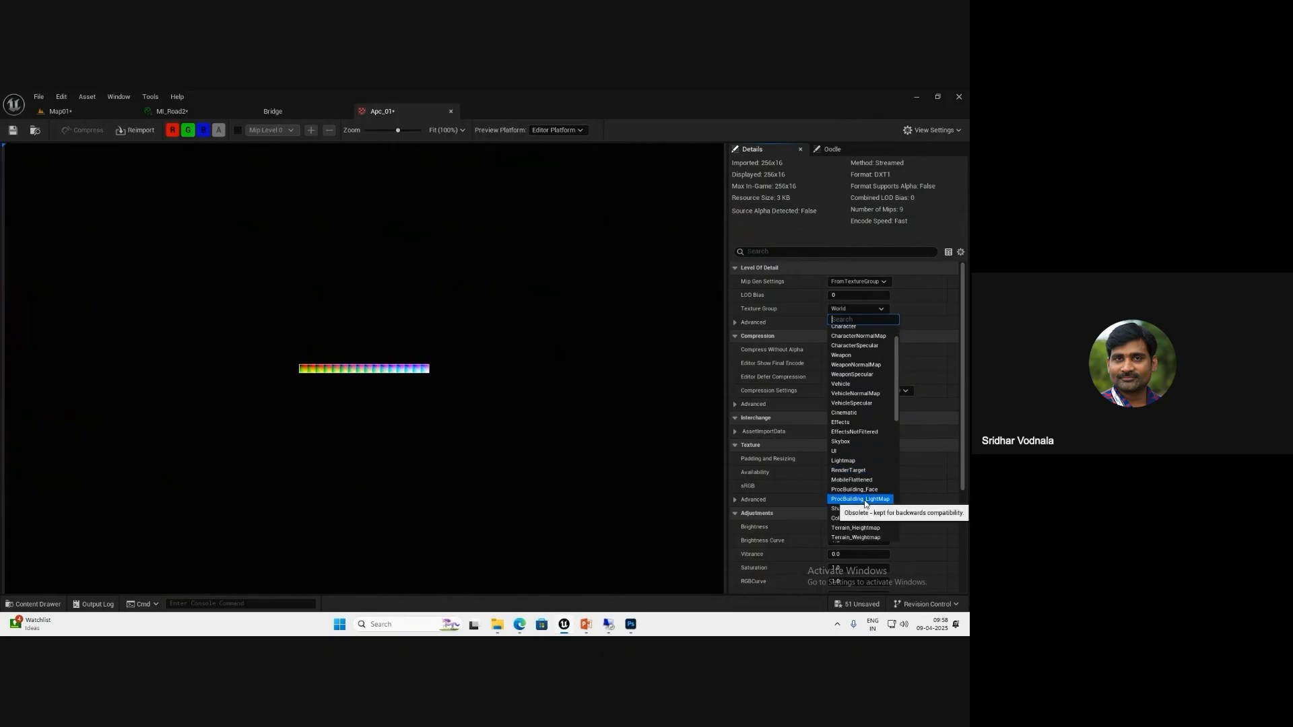
pyautogui.scroll(-2, 866, 505)
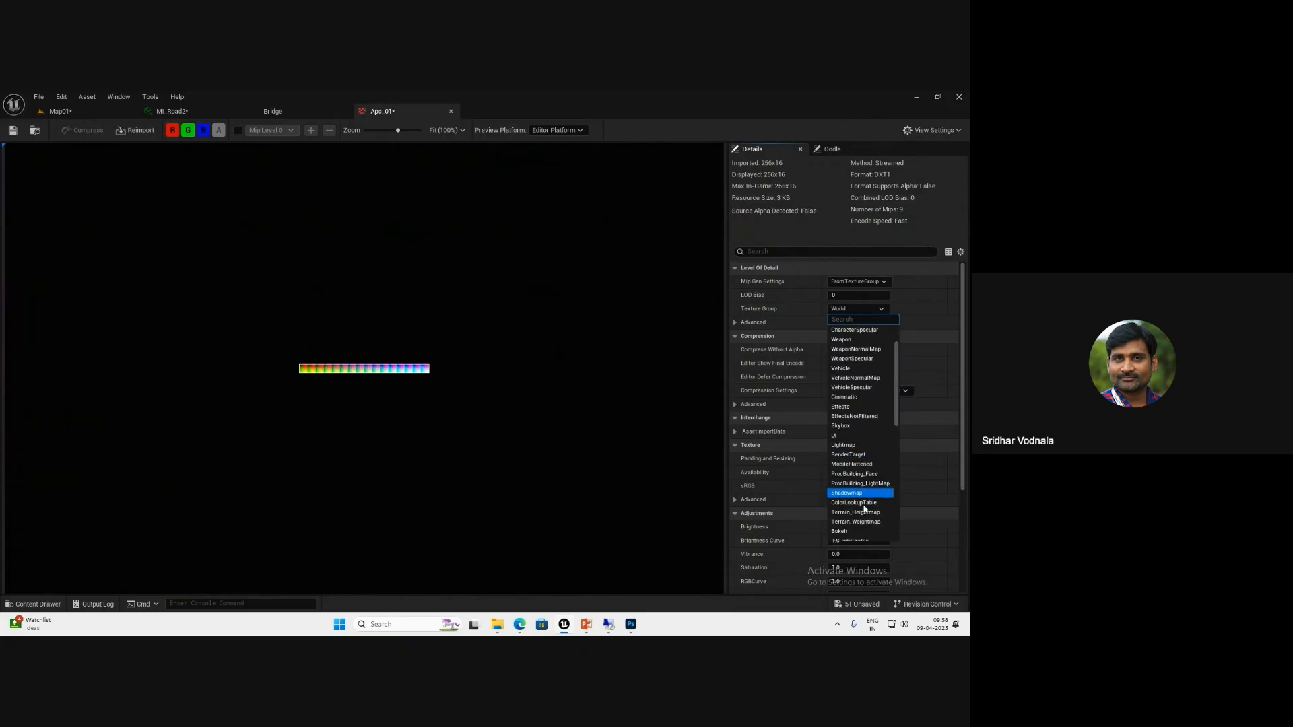
pyautogui.scroll(-1, 866, 524)
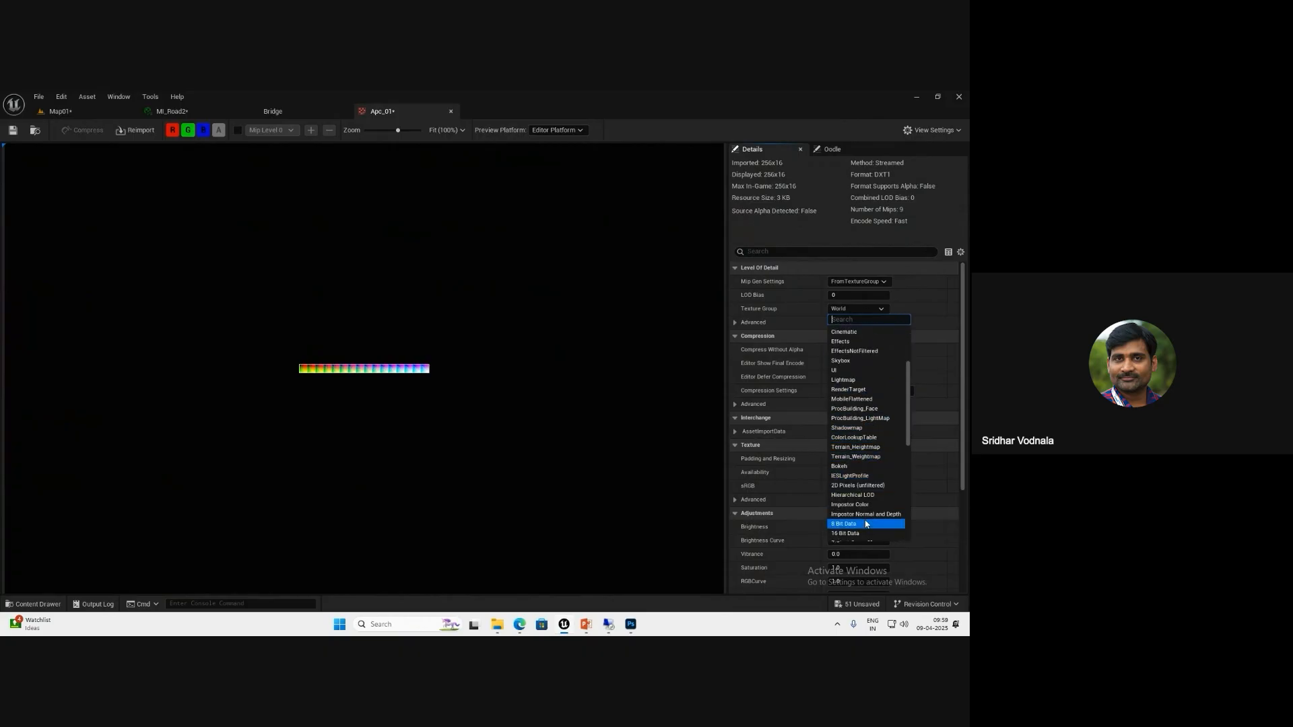
pyautogui.scroll(3, 867, 524)
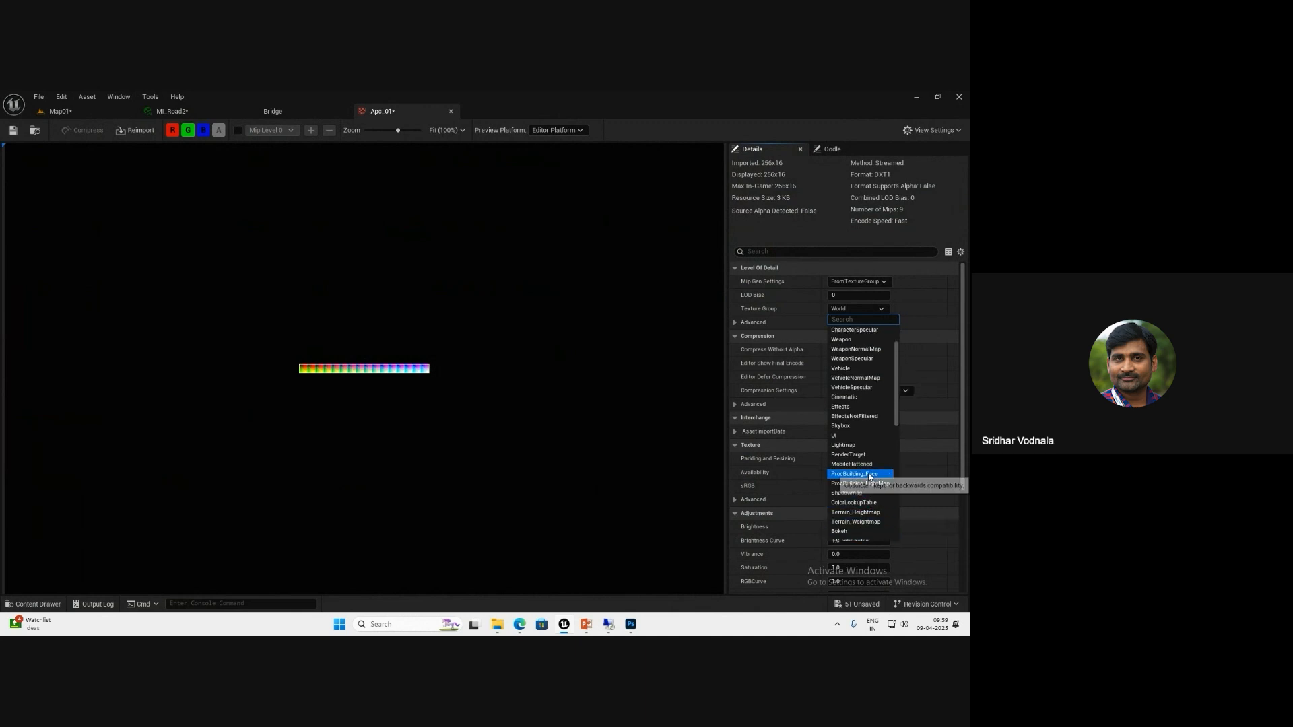
pyautogui.scroll(2, 869, 477)
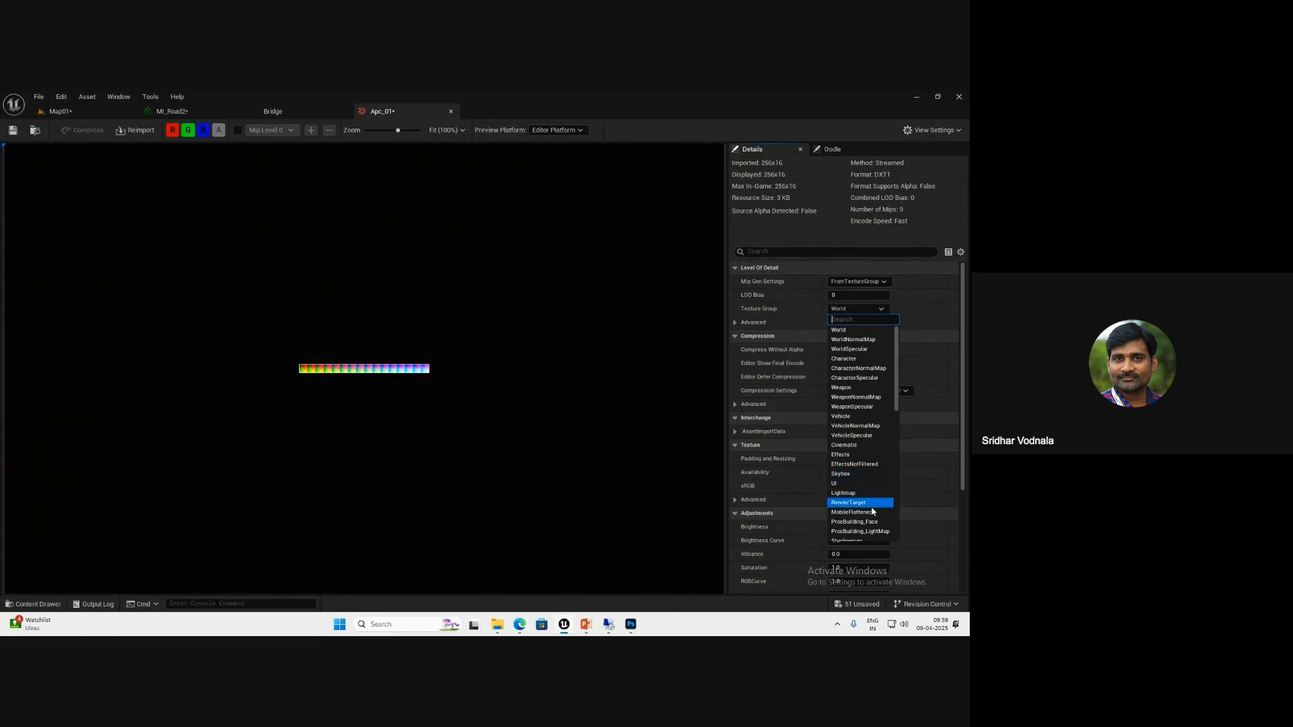
pyautogui.scroll(-1, 870, 516)
pyautogui.scroll(-1, 870, 516)
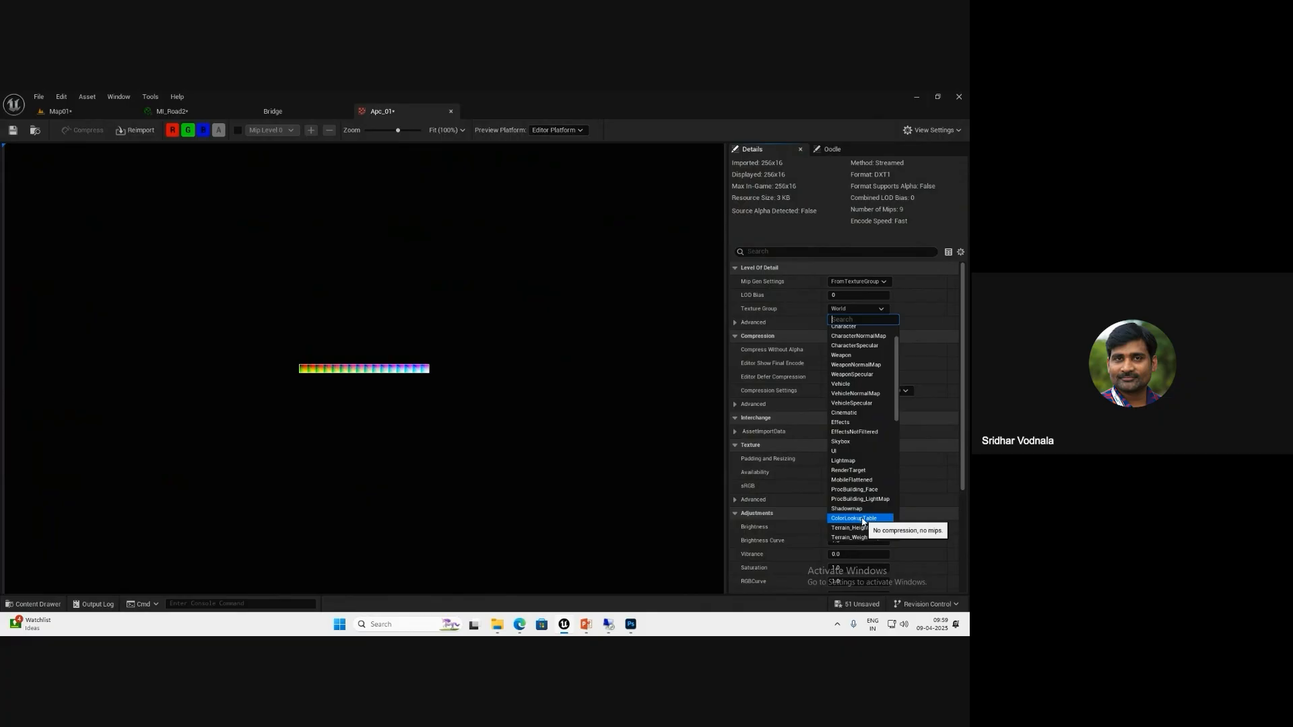
pyautogui.click(863, 518)
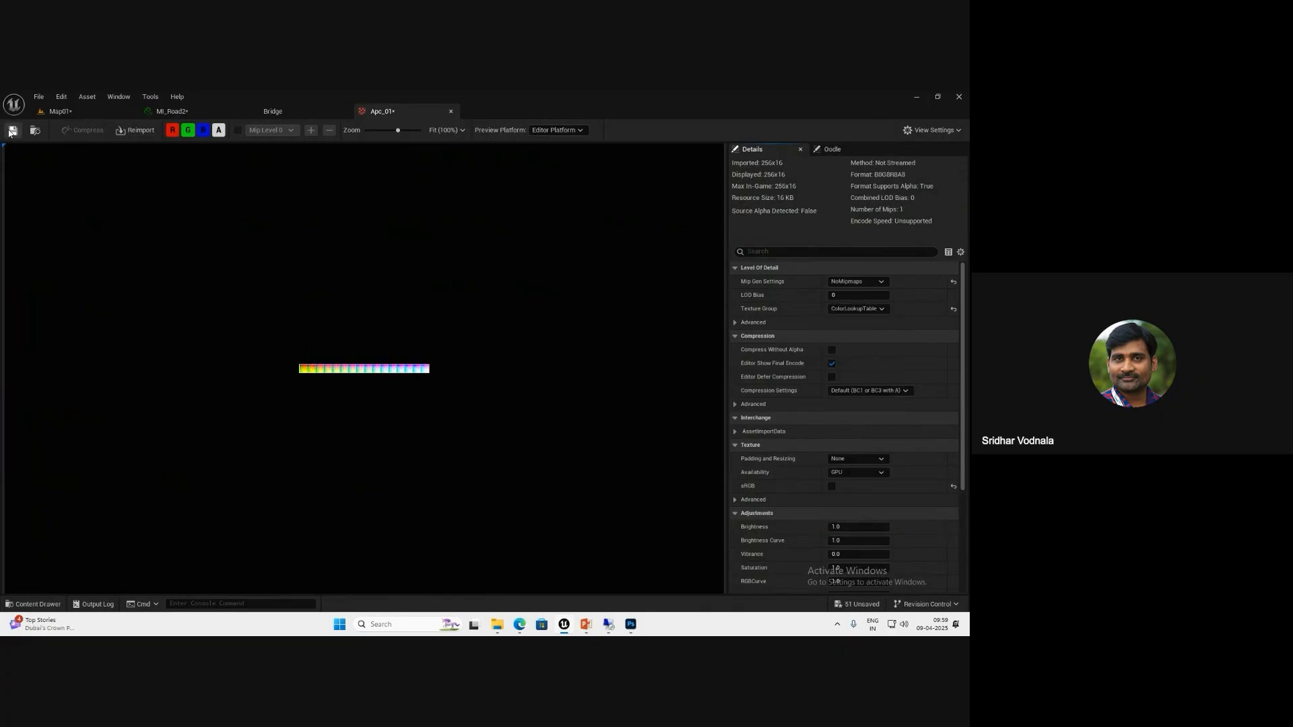
pyautogui.click(12, 131)
pyautogui.scroll(2, 333, 374)
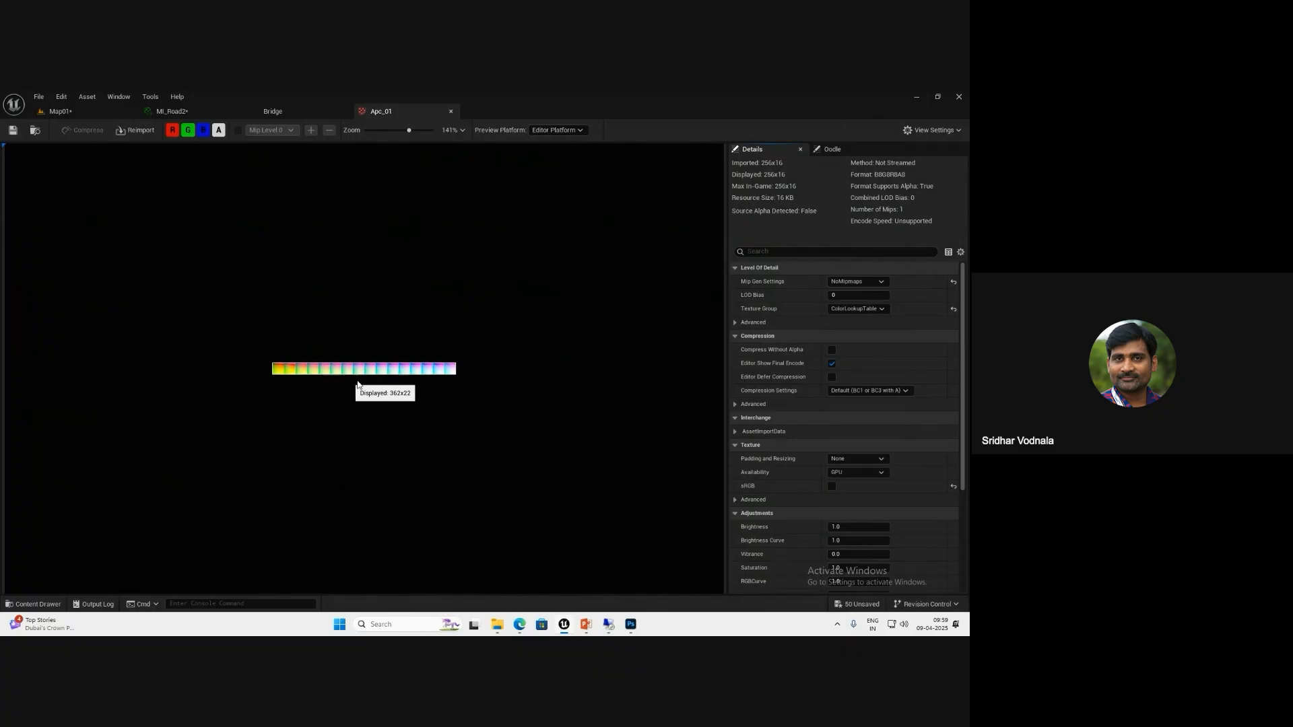
# - Compare the graded Map01 viewport in Unreal Engine with the color-graded screenshot document in Photoshop
pyautogui.click(86, 112)
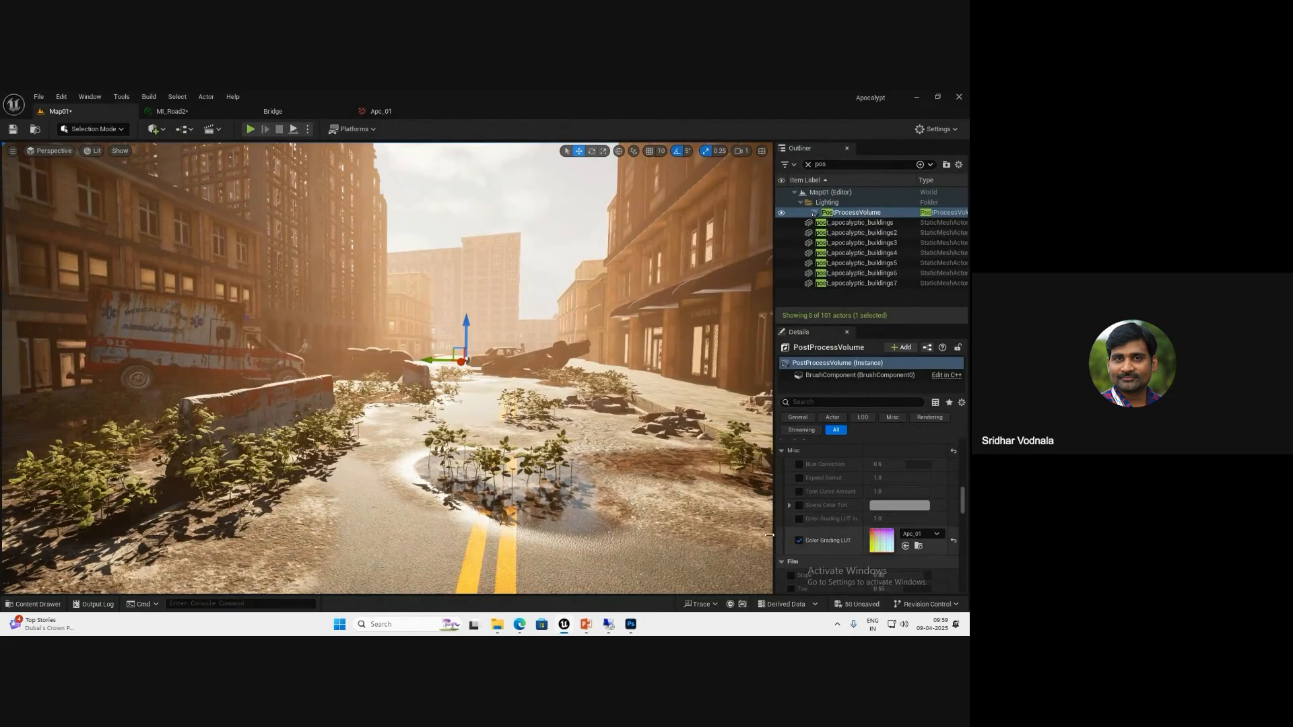
pyautogui.click(631, 625)
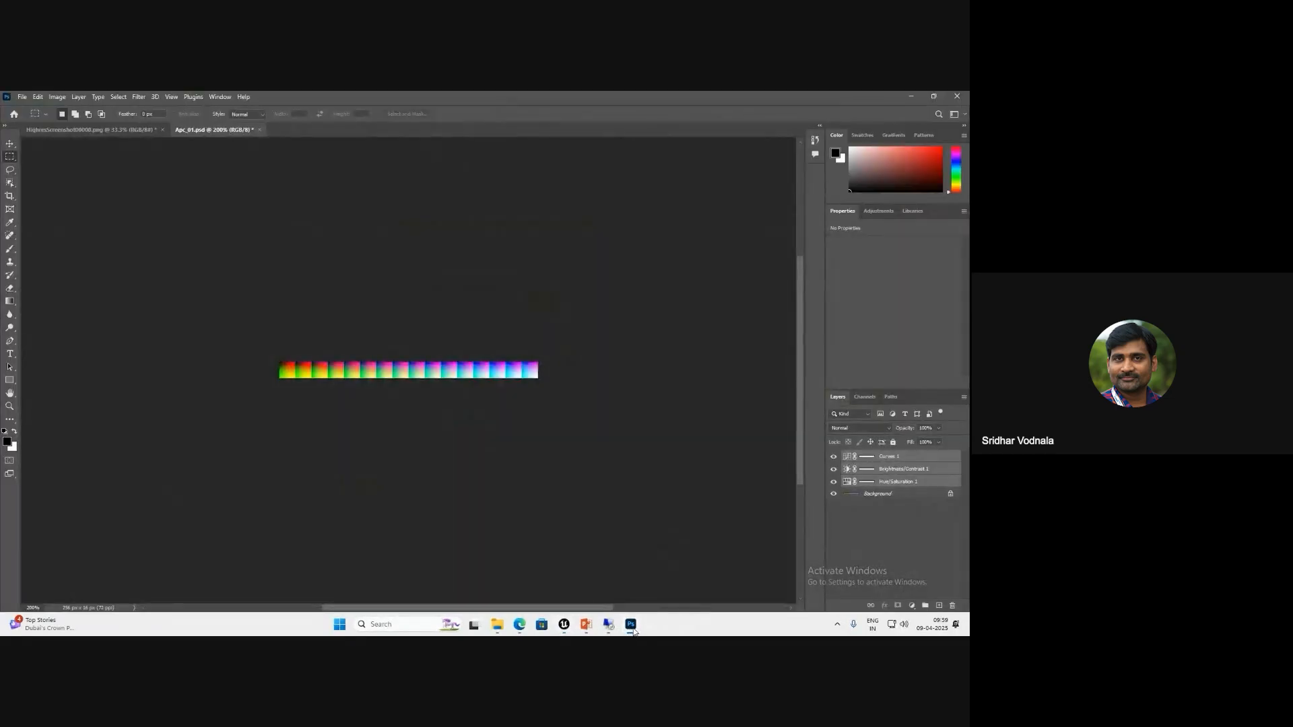
pyautogui.click(141, 130)
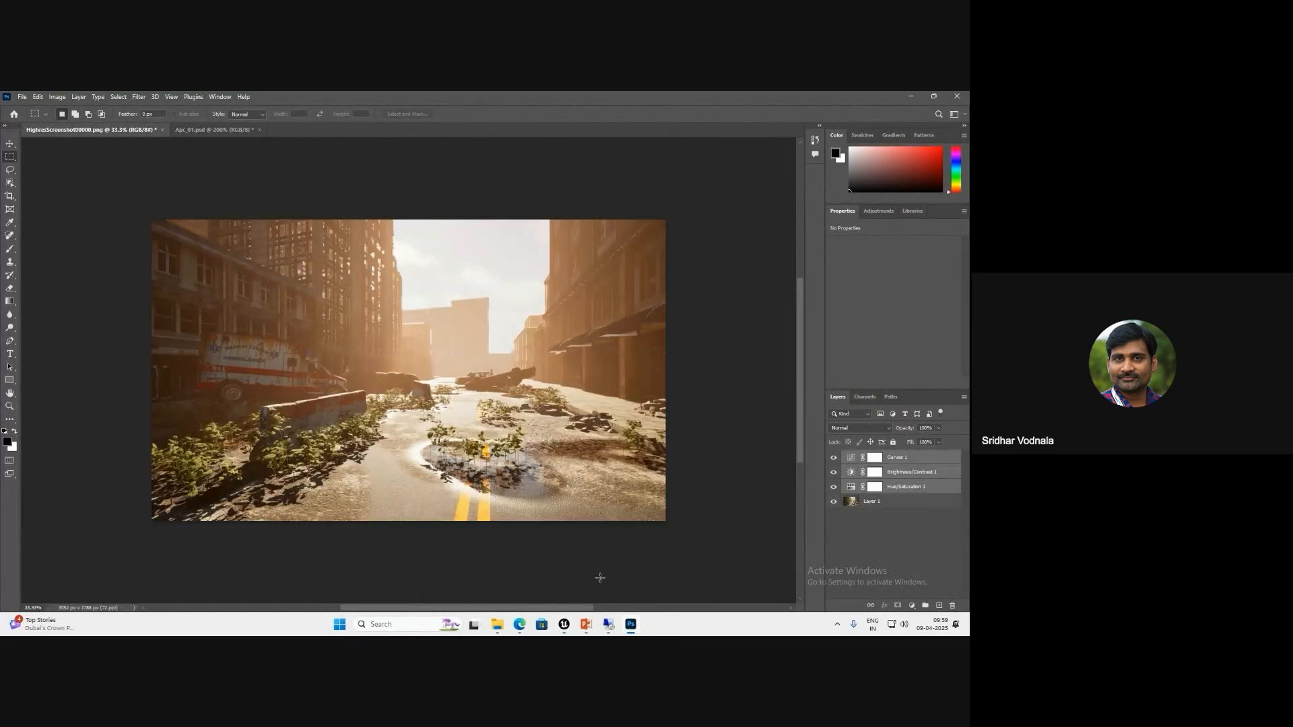
pyautogui.click(629, 631)
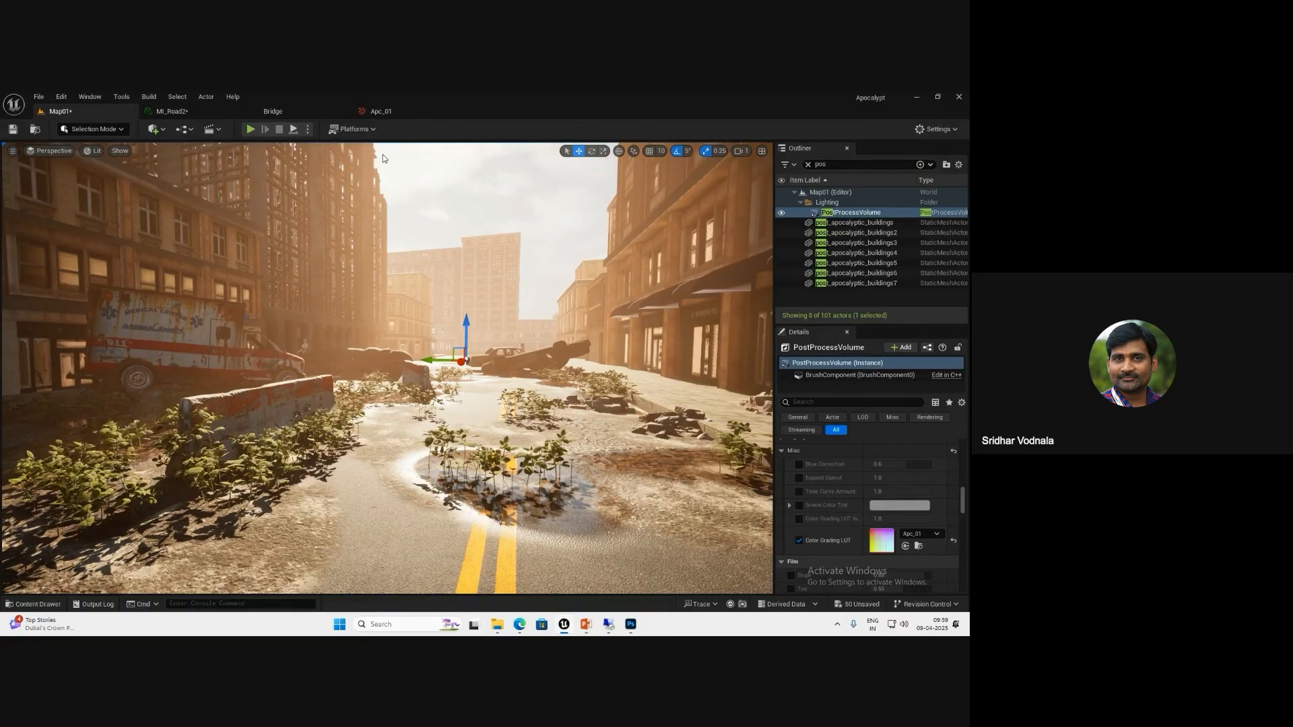
# - Check the Texture Group options in the Apc_01 texture asset and return to the Map01 level
pyautogui.click(381, 112)
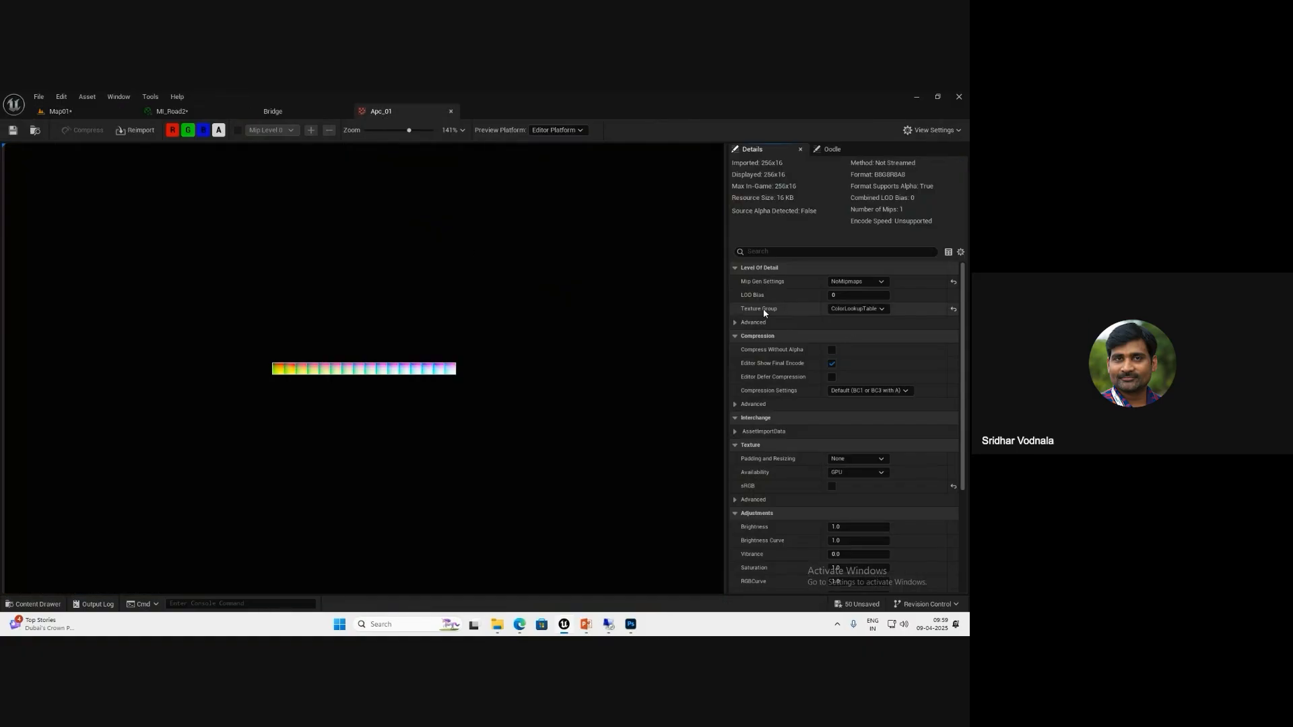
pyautogui.click(836, 310)
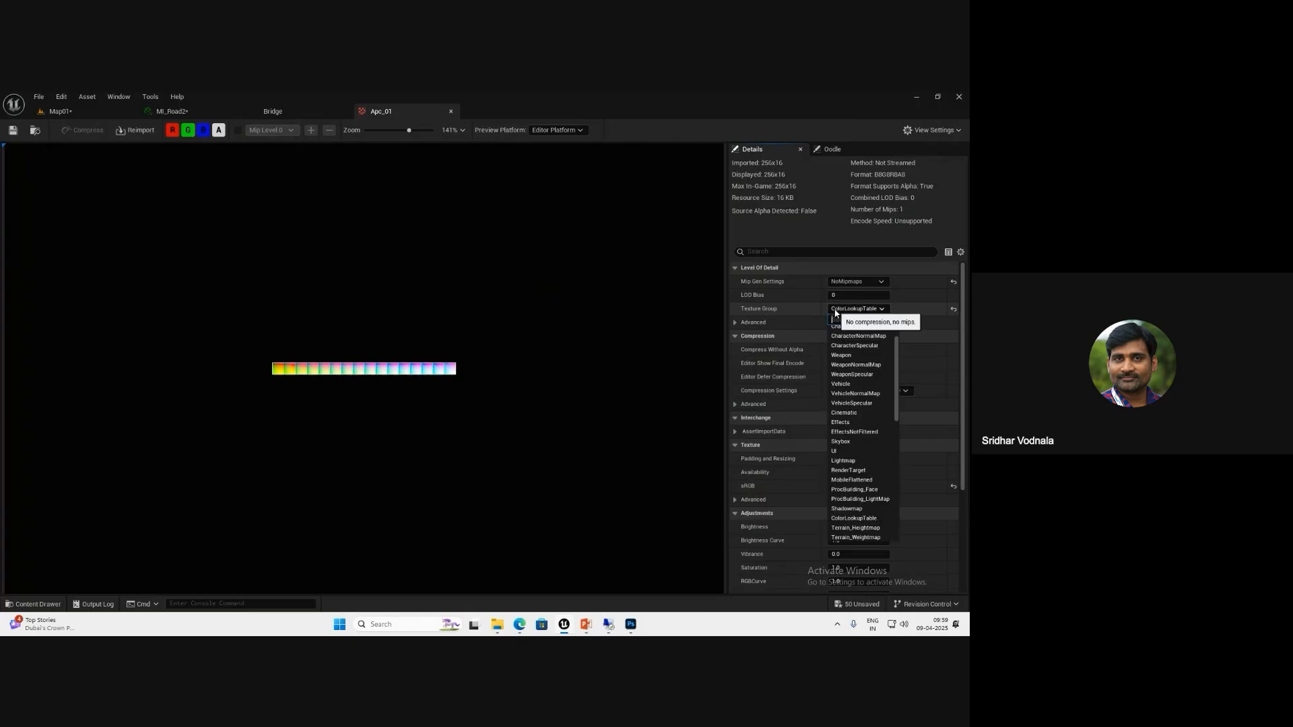
pyautogui.click(835, 312)
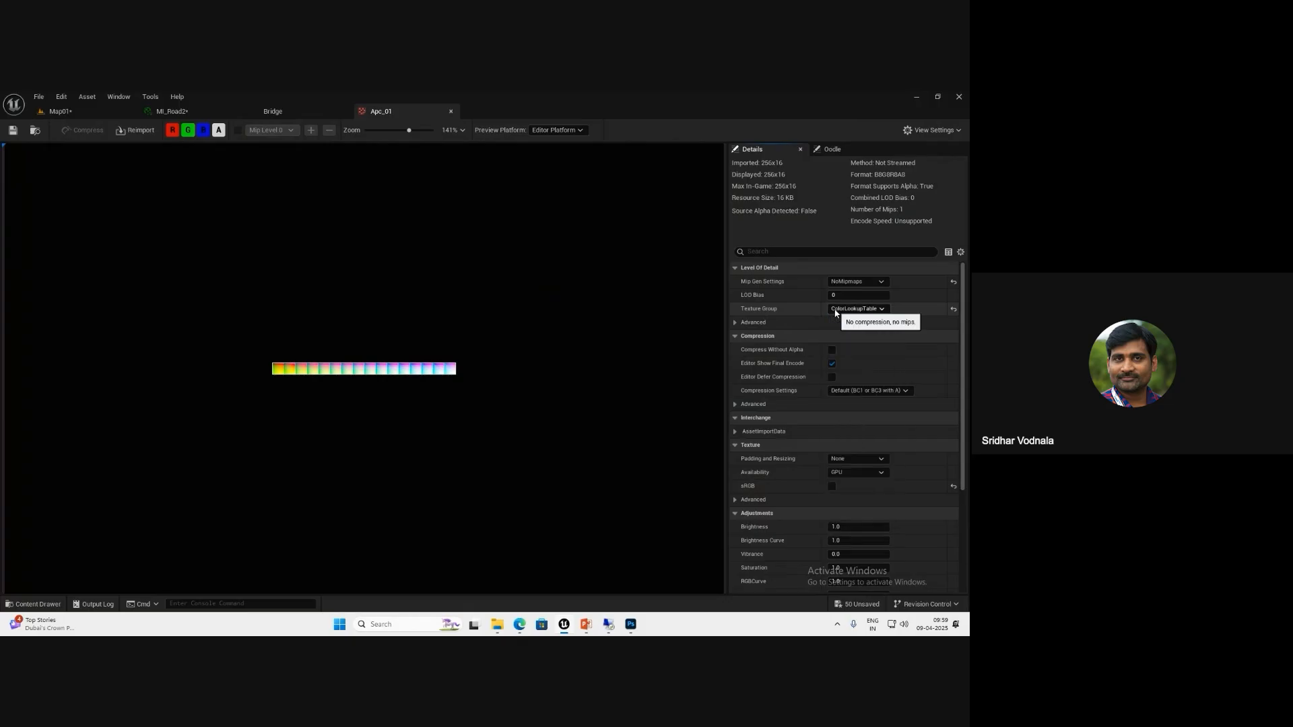
pyautogui.click(98, 107)
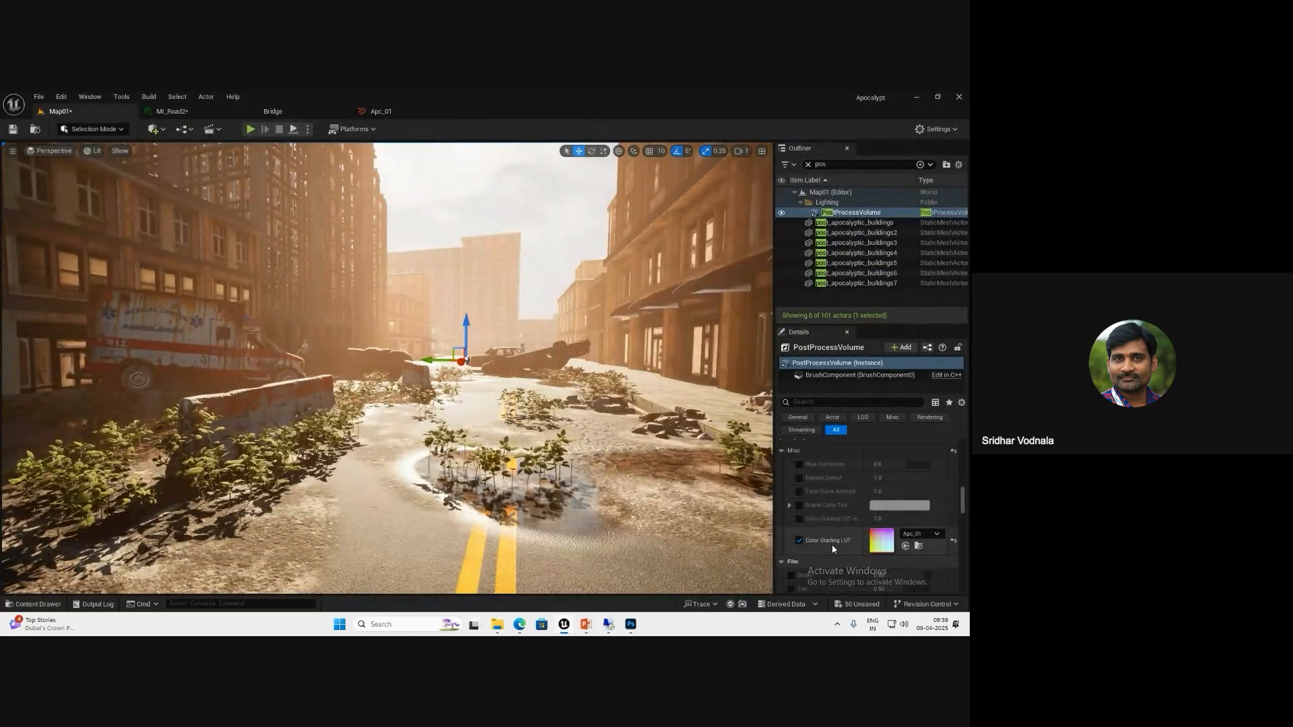
# - Toggle the PostProcessVolume's Color Grading LUT override off and on to compare the ungraded and graded scene, leaving it enabled
pyautogui.click(798, 540)
pyautogui.click(798, 540)
pyautogui.click(798, 540)
pyautogui.click(799, 540)
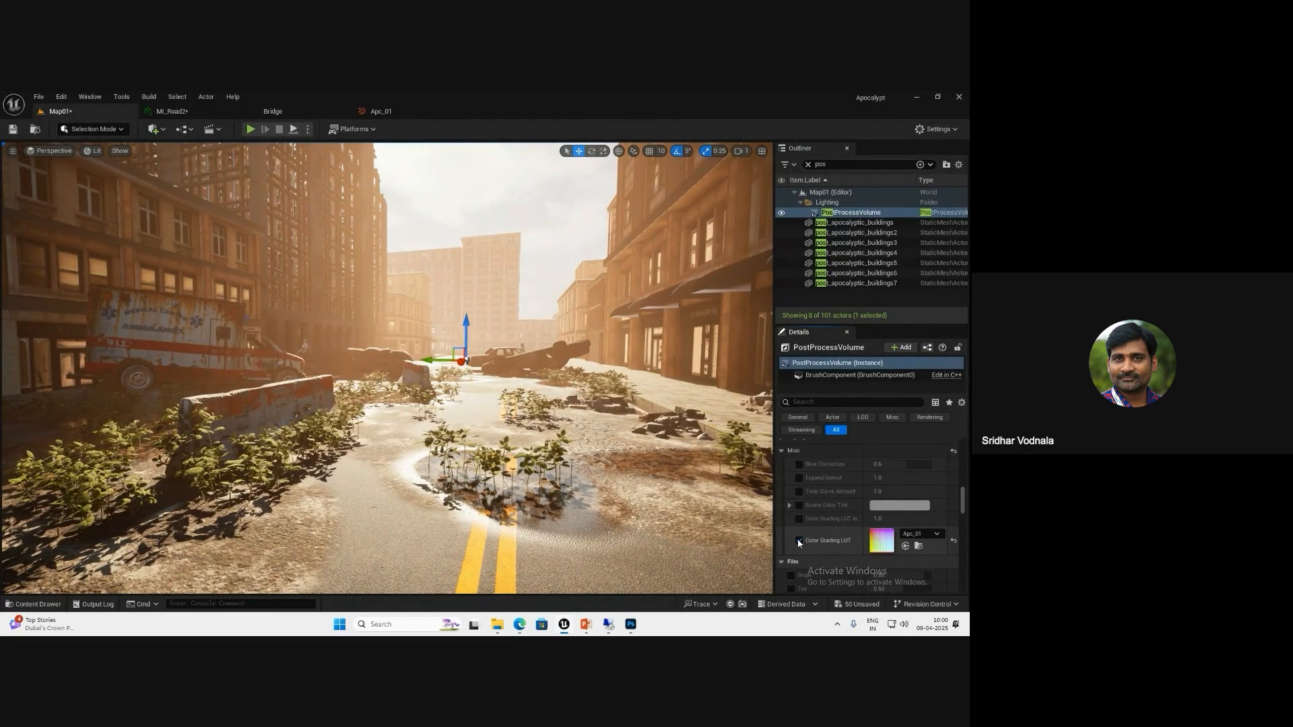
pyautogui.click(799, 540)
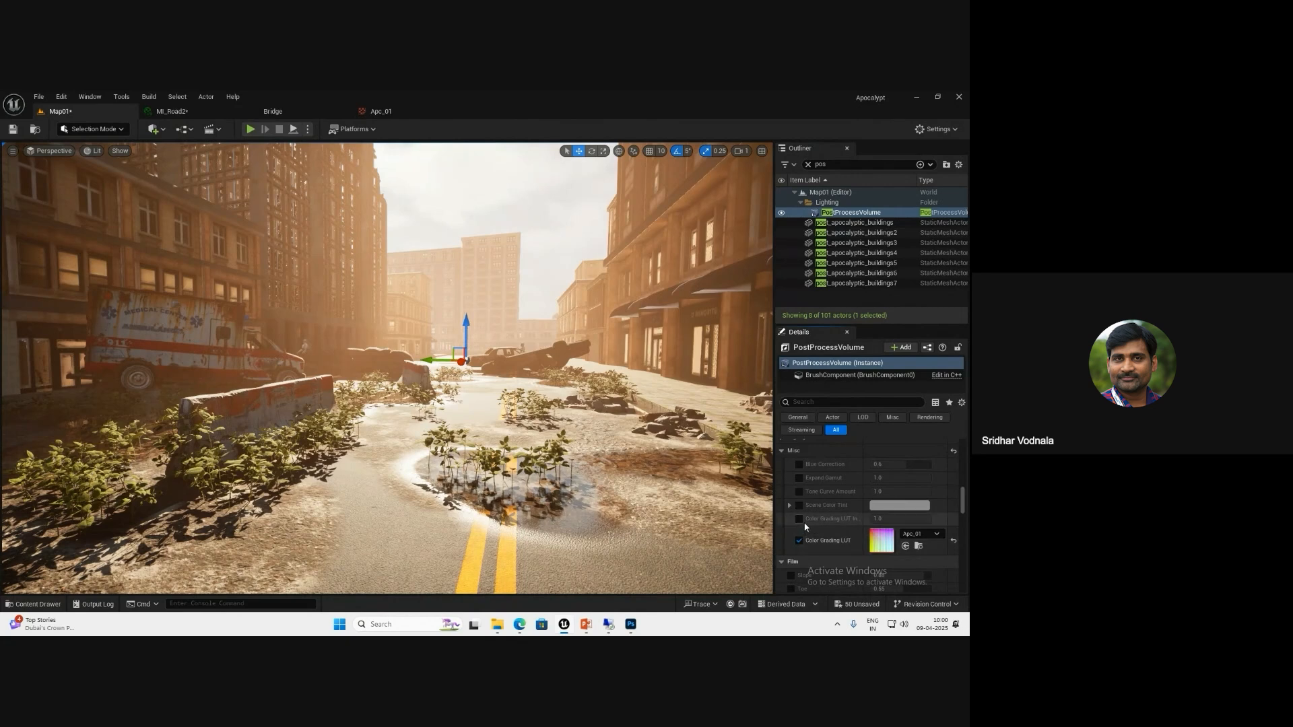
# - Enable Color Grading LUT Intensity in the PostProcessVolume, try 0.5 and set it to 0.9
pyautogui.click(799, 520)
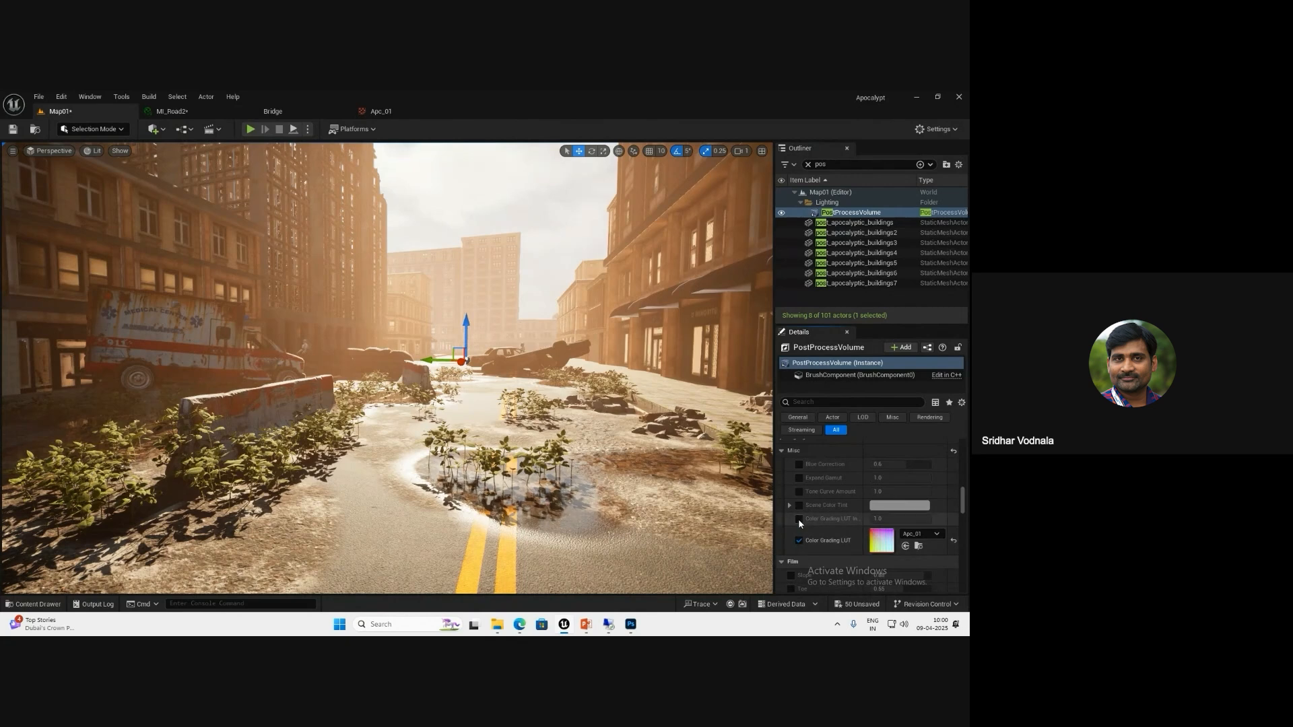
pyautogui.moveTo(906, 520); pyautogui.dragTo(874, 523)
pyautogui.click(905, 519)
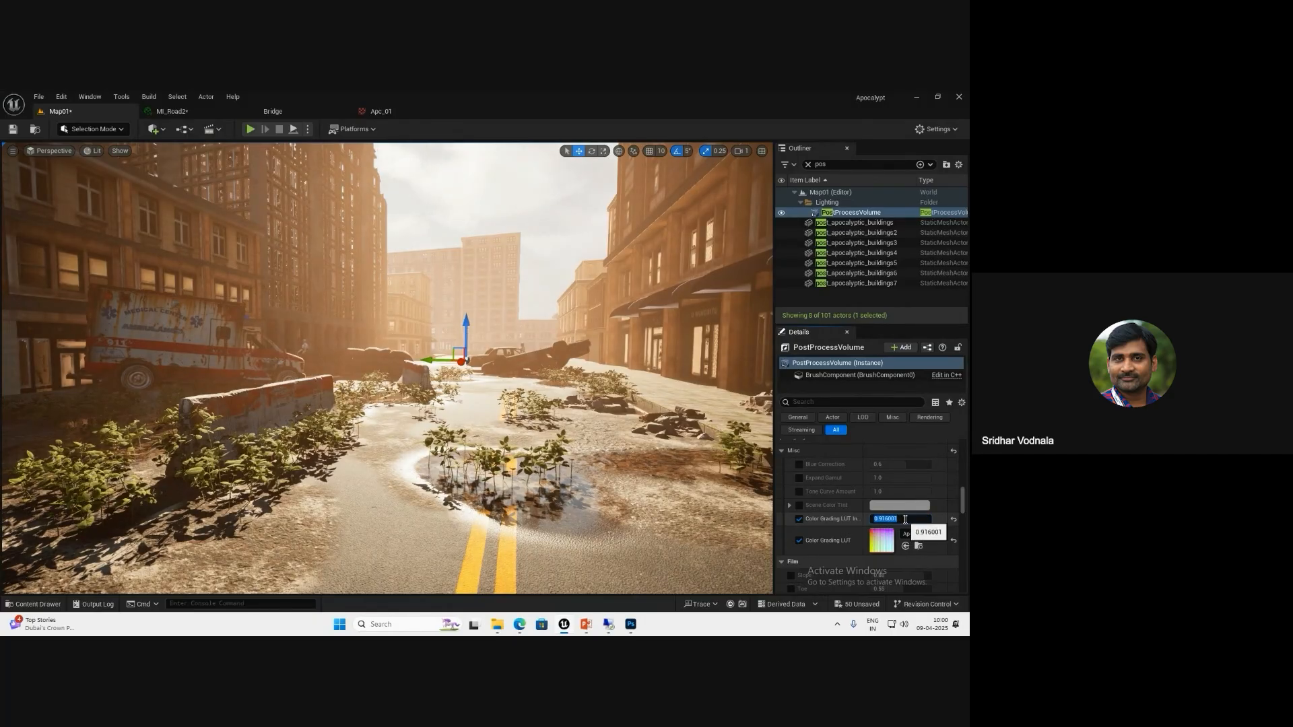
pyautogui.write('.5')
pyautogui.press('Return')
pyautogui.write('.')
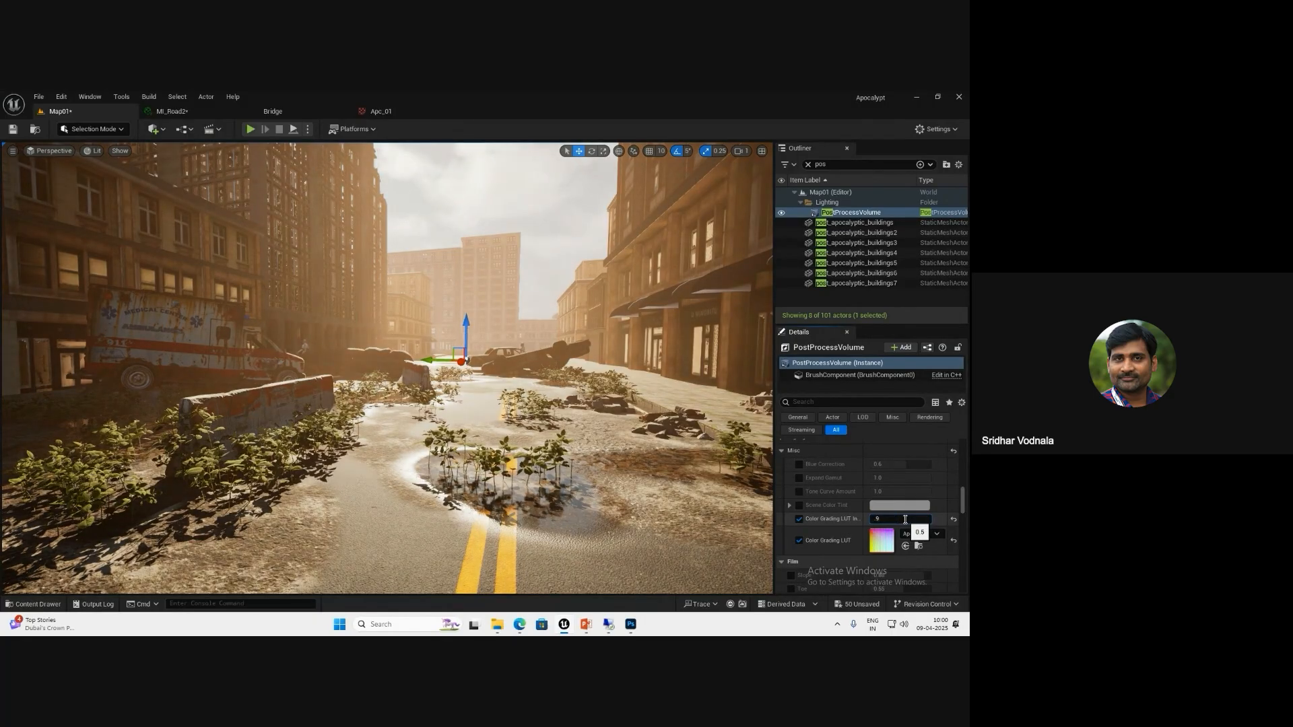
pyautogui.write('9')
pyautogui.press('Return')
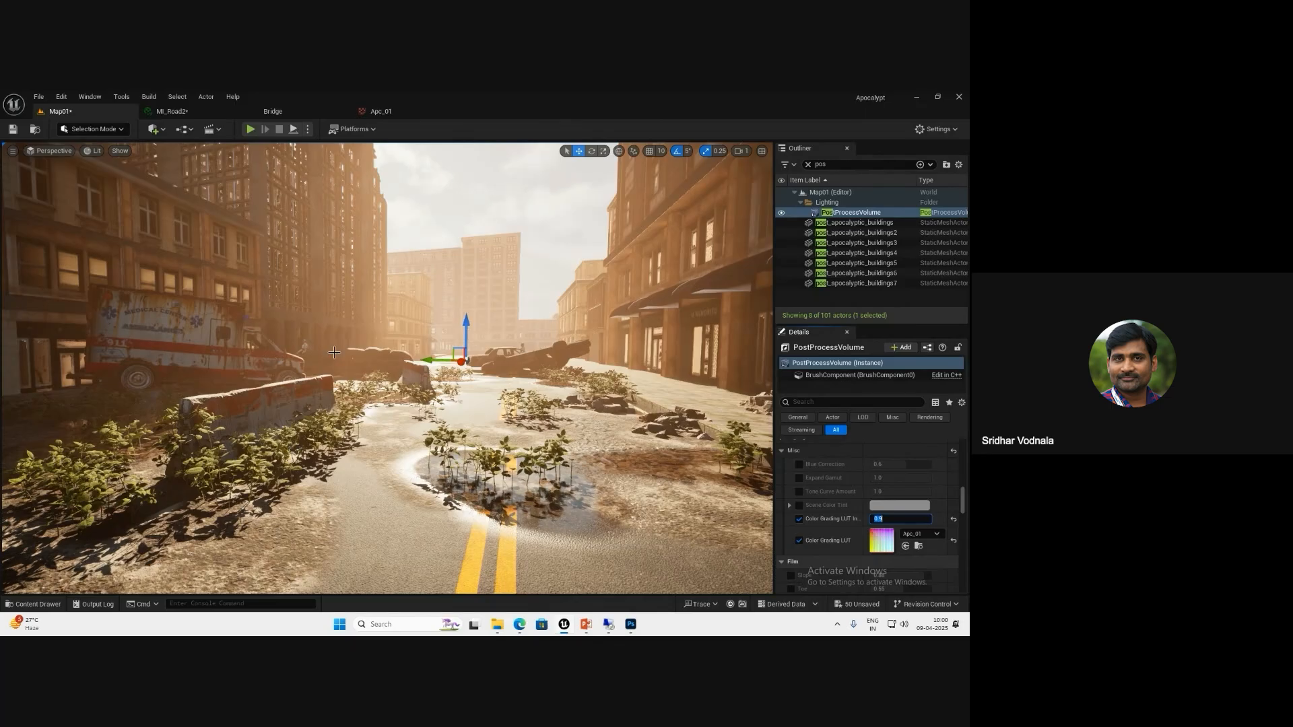
# - Enable the Lens Flares Intensity and BokehSize overrides, raising Intensity to about 2.66 and BokehSize to about 4.28
pyautogui.scroll(6, 828, 480)
pyautogui.scroll(10, 831, 490)
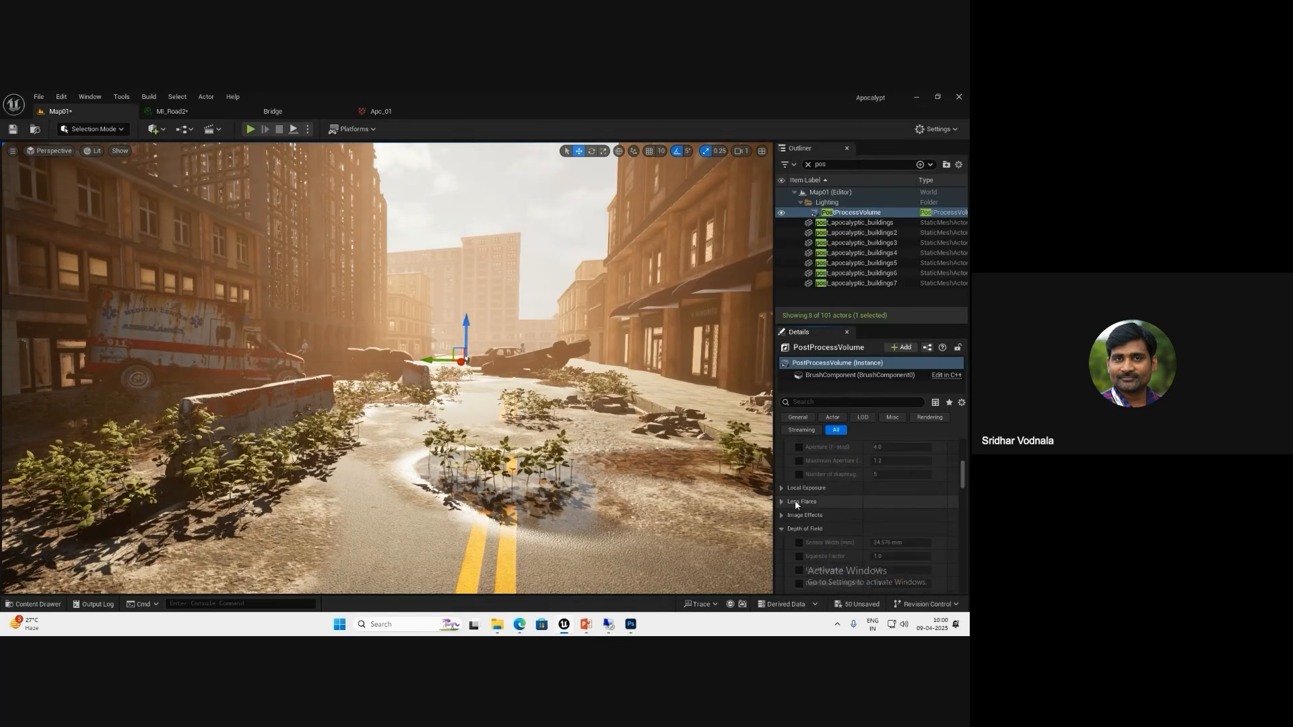
pyautogui.click(782, 502)
pyautogui.click(800, 515)
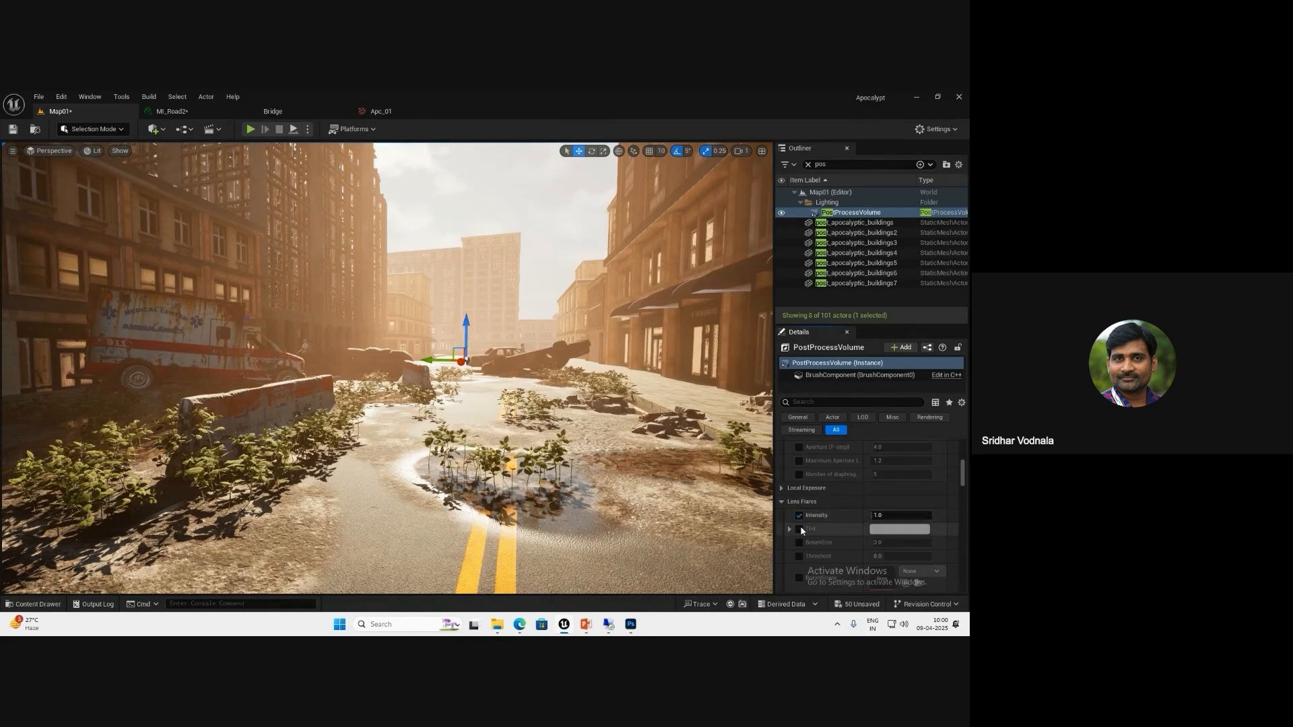
pyautogui.moveTo(532, 343); pyautogui.dragTo(569, 355, button='right')
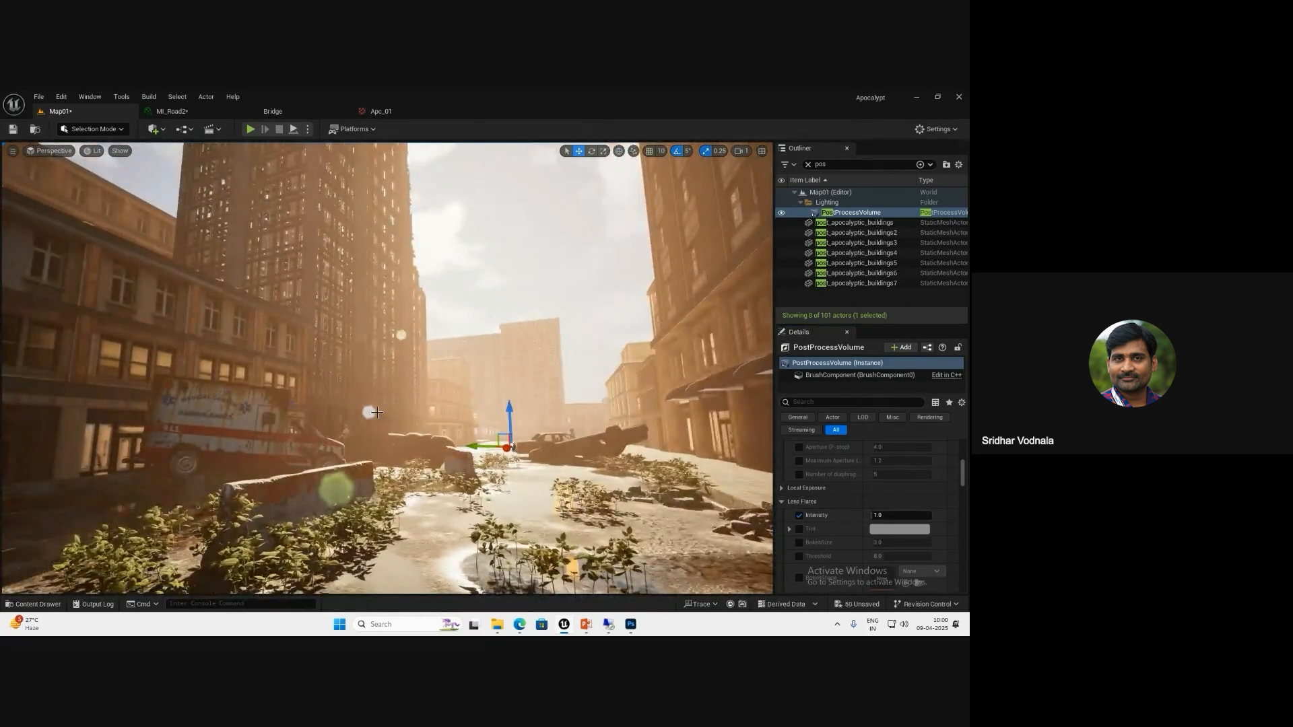
pyautogui.moveTo(876, 516); pyautogui.dragTo(882, 543)
pyautogui.click(799, 543)
pyautogui.scroll(-3, 892, 535)
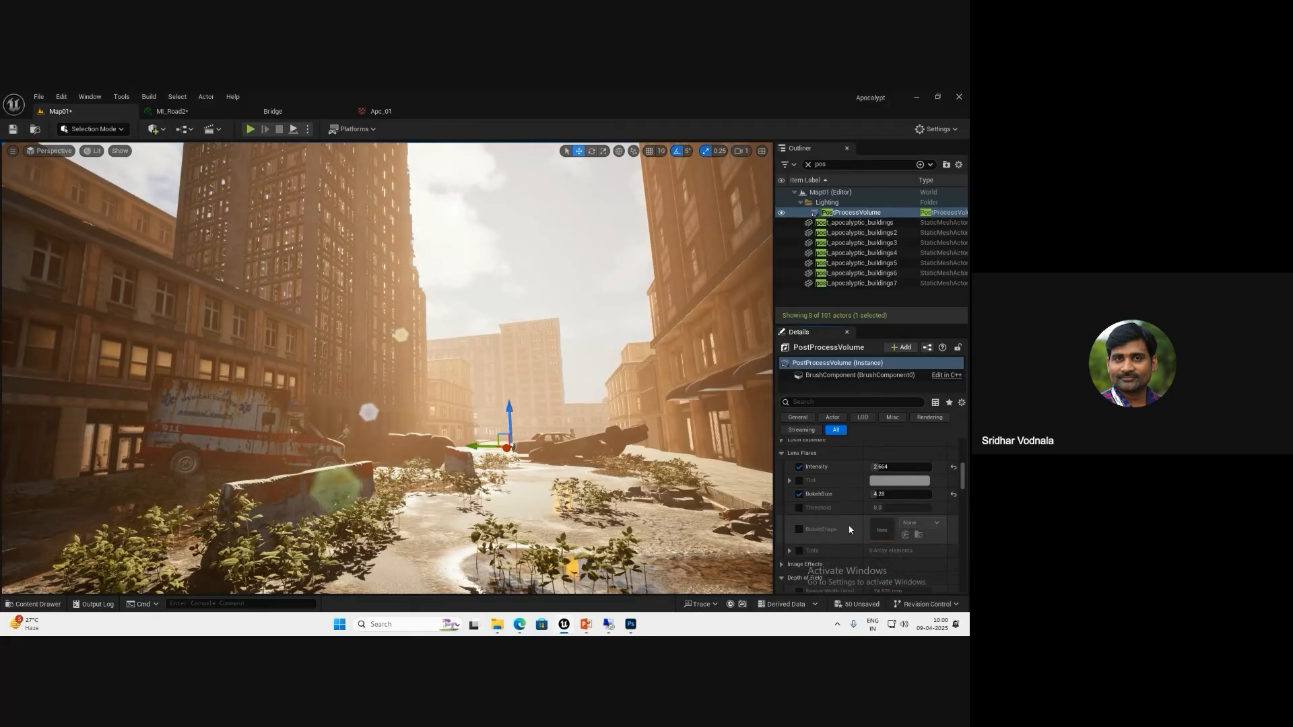
# - Enable the Lens Flares Tint override, try pale green but discard the colour, and switch the BokehShape override on and off again
pyautogui.click(800, 481)
pyautogui.click(887, 485)
pyautogui.click(720, 455)
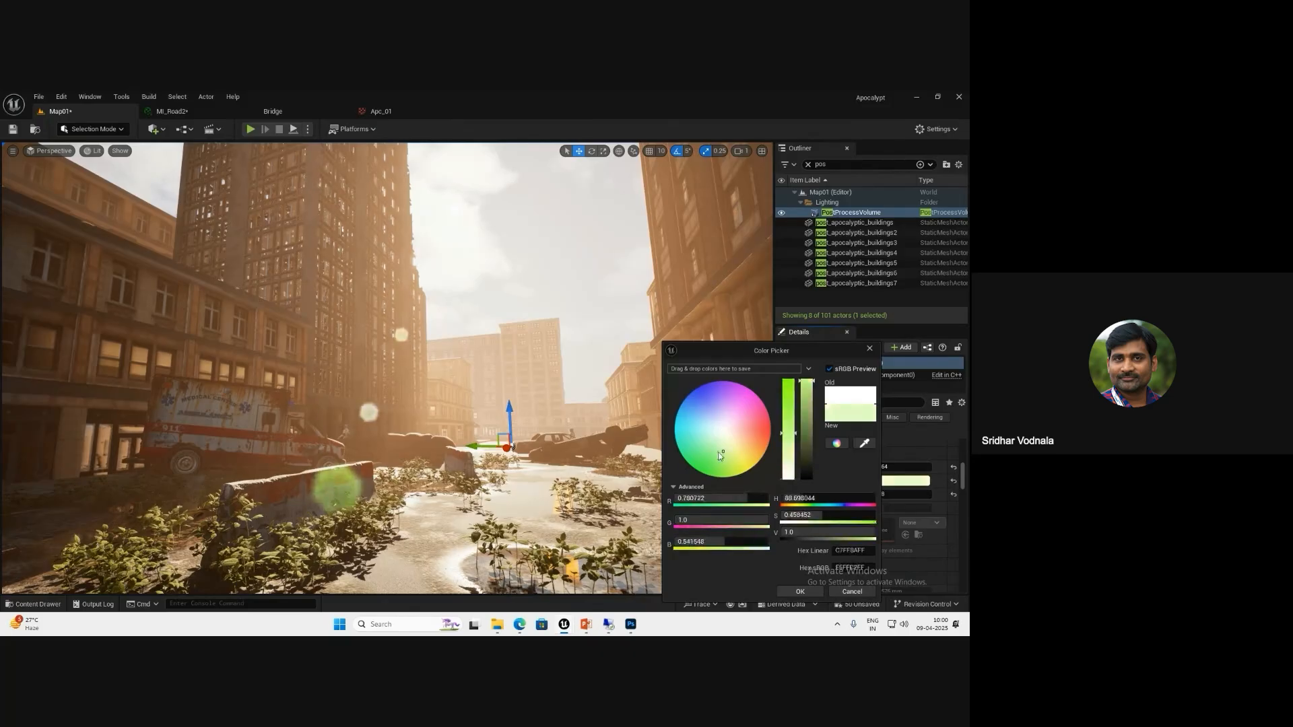
pyautogui.moveTo(720, 455)
pyautogui.mouseDown()
pyautogui.moveTo(741, 417)
pyautogui.moveTo(693, 406)
pyautogui.moveTo(729, 446)
pyautogui.moveTo(716, 443)
pyautogui.mouseUp()
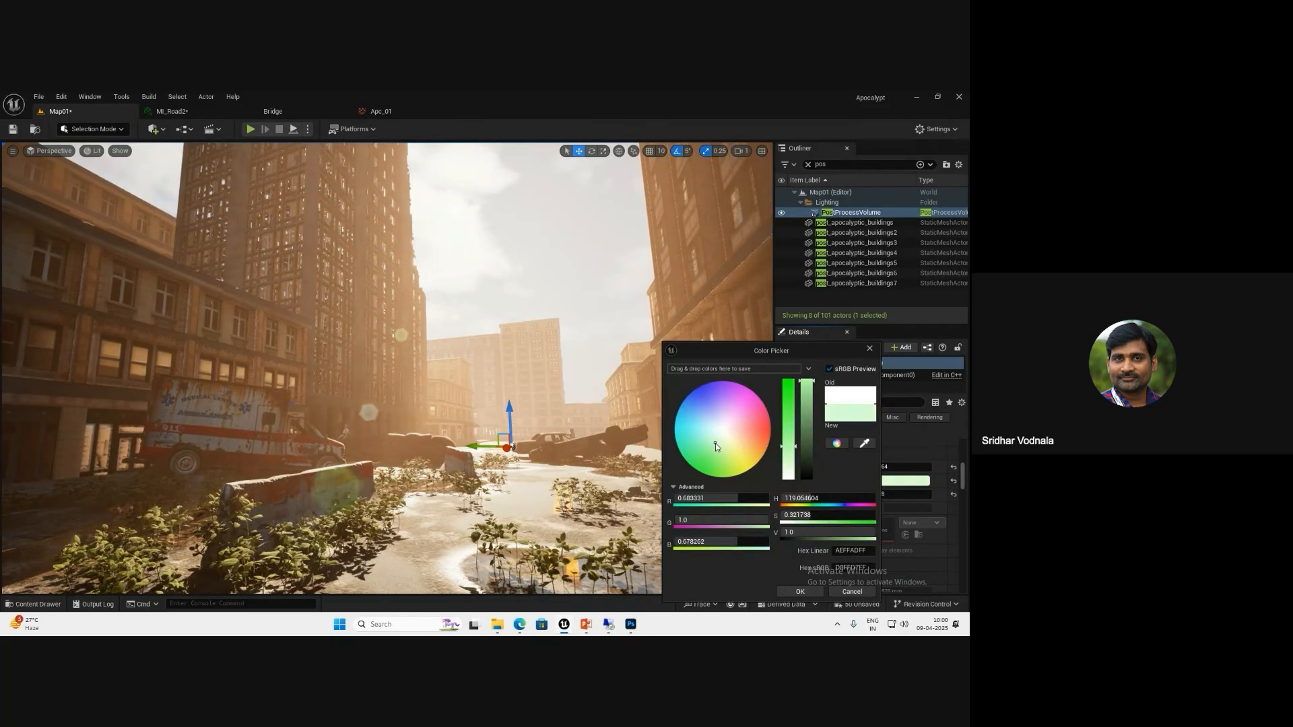
pyautogui.click(866, 591)
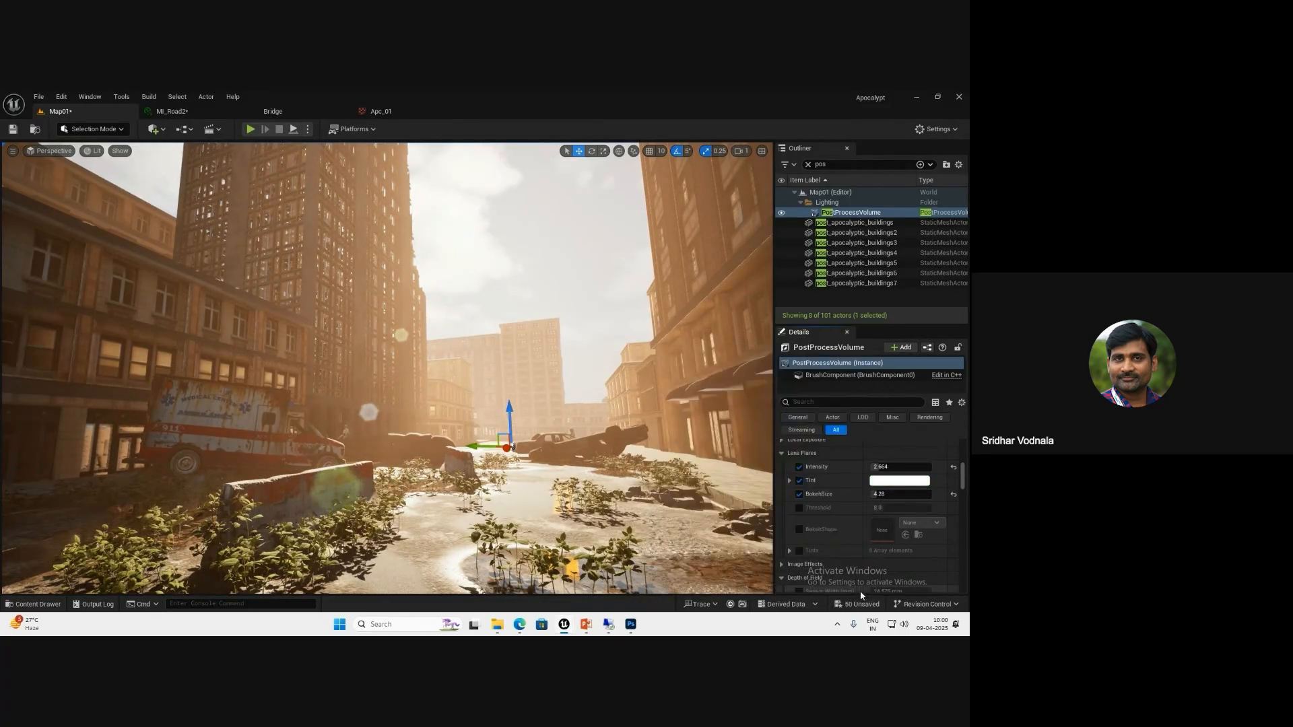
pyautogui.click(800, 530)
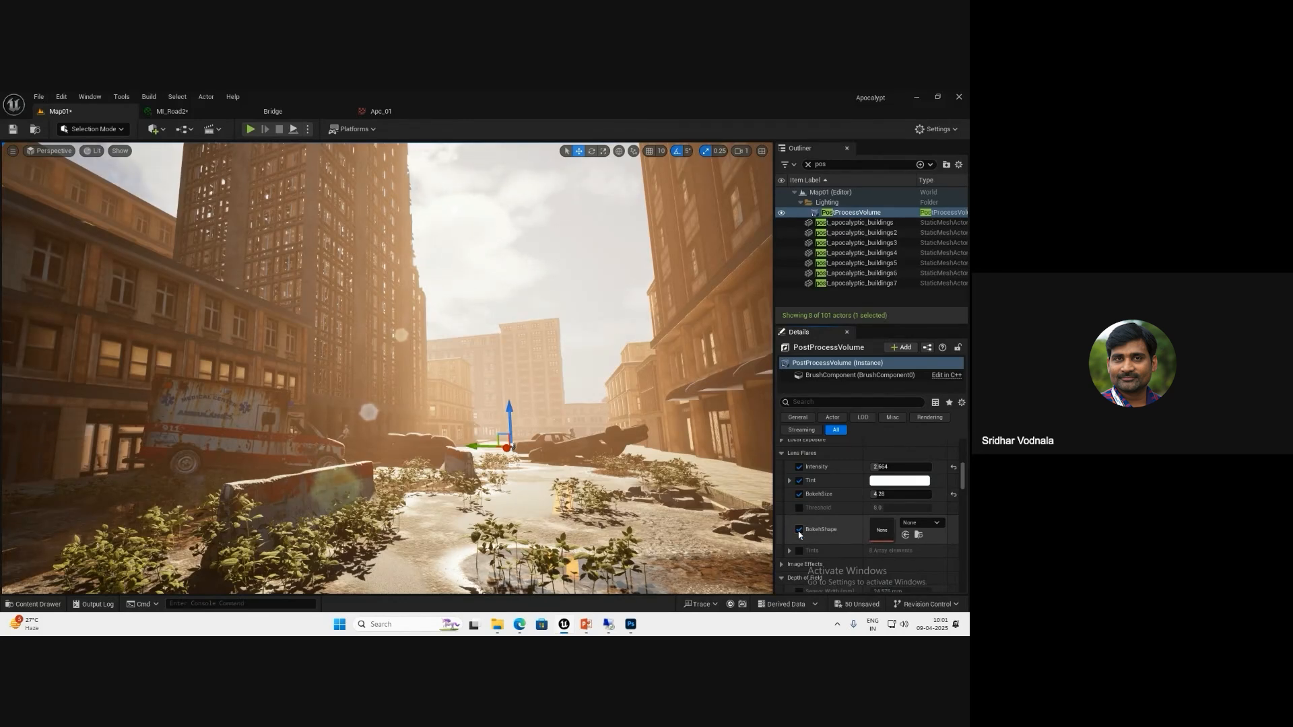
pyautogui.click(800, 530)
# - Enable Detail Strength in the Local Exposure settings and raise it to about 1.28
pyautogui.scroll(1, 788, 505)
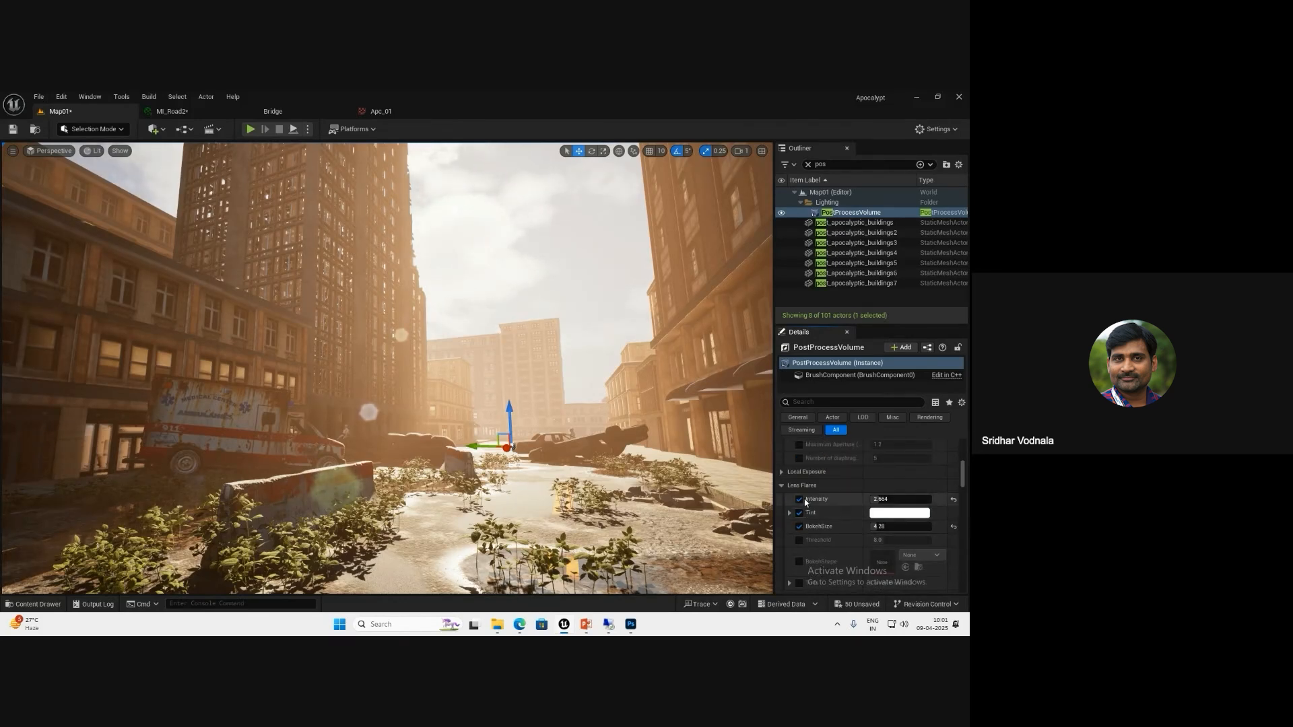
pyautogui.click(782, 472)
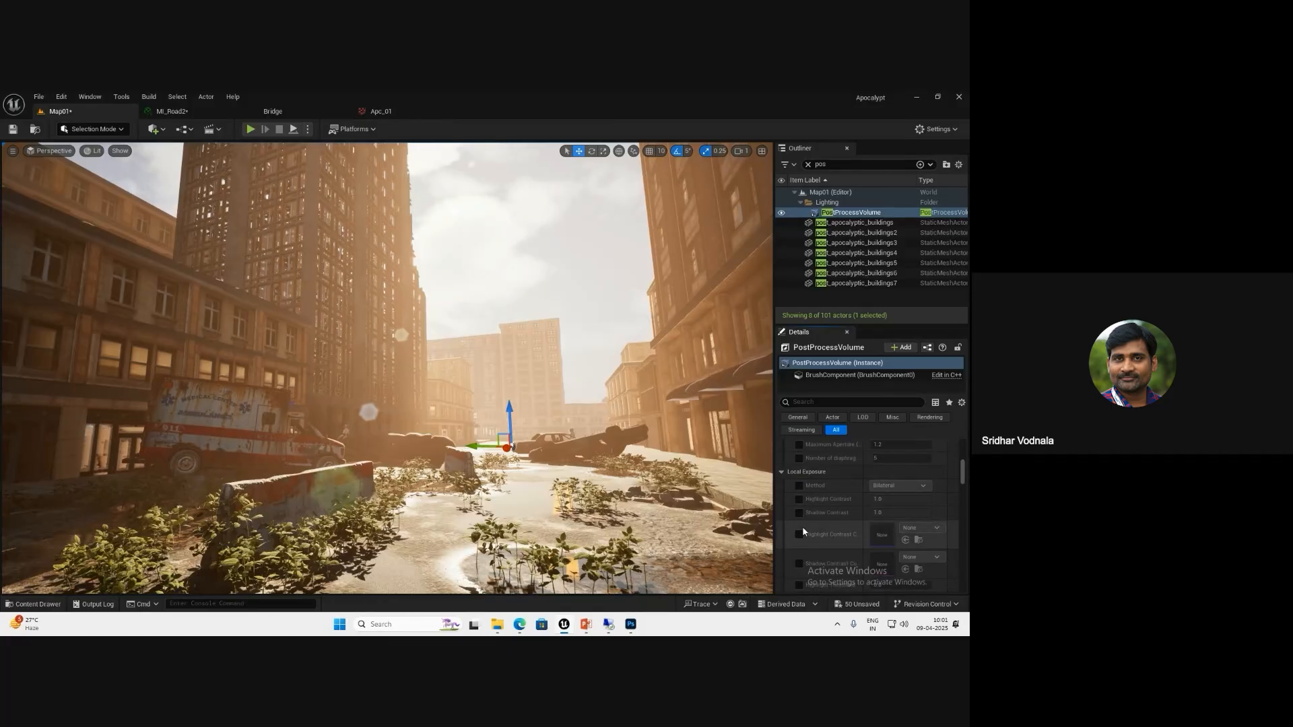
pyautogui.scroll(-3, 803, 533)
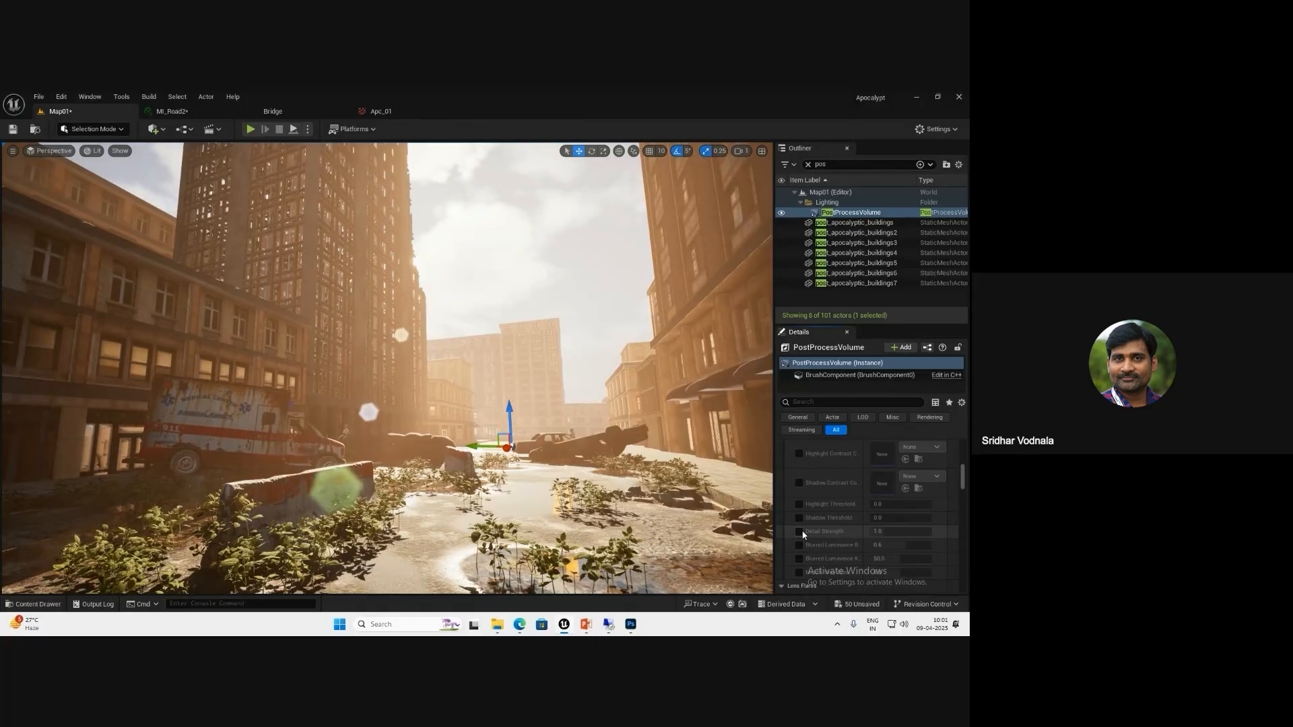
pyautogui.scroll(-2, 803, 534)
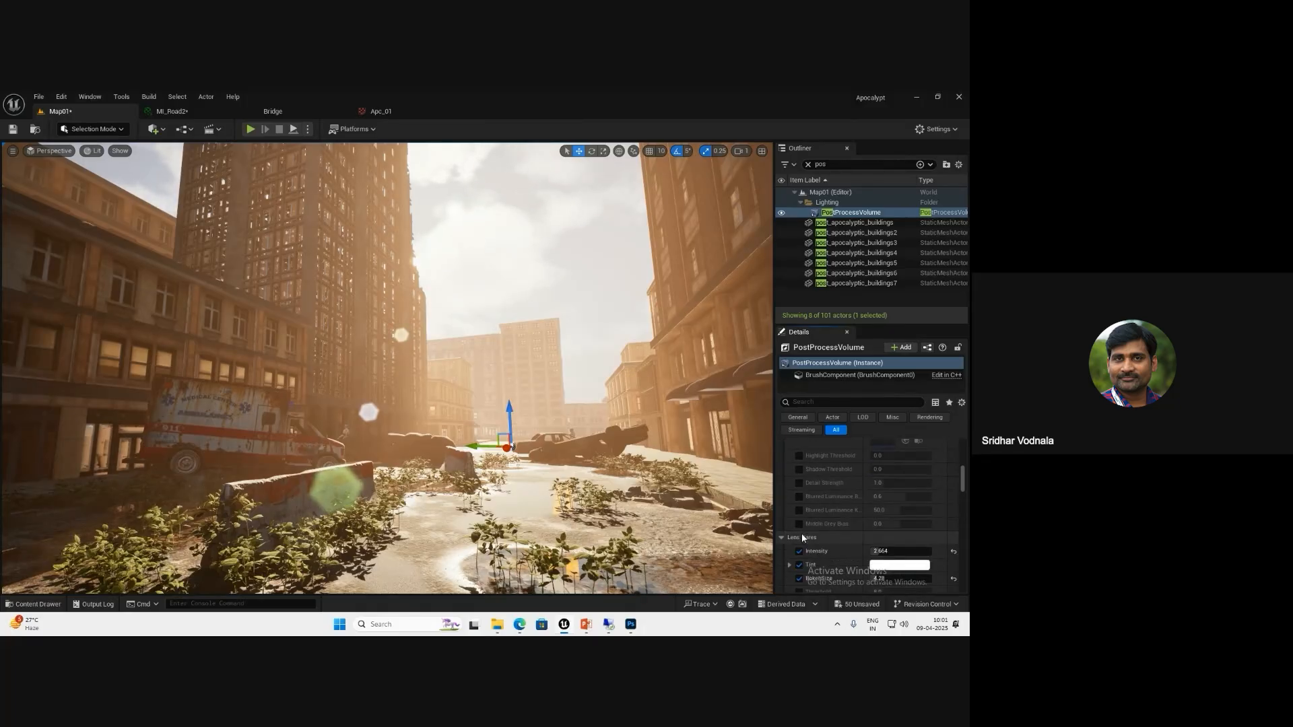
pyautogui.click(800, 483)
pyautogui.moveTo(889, 483); pyautogui.dragTo(926, 476)
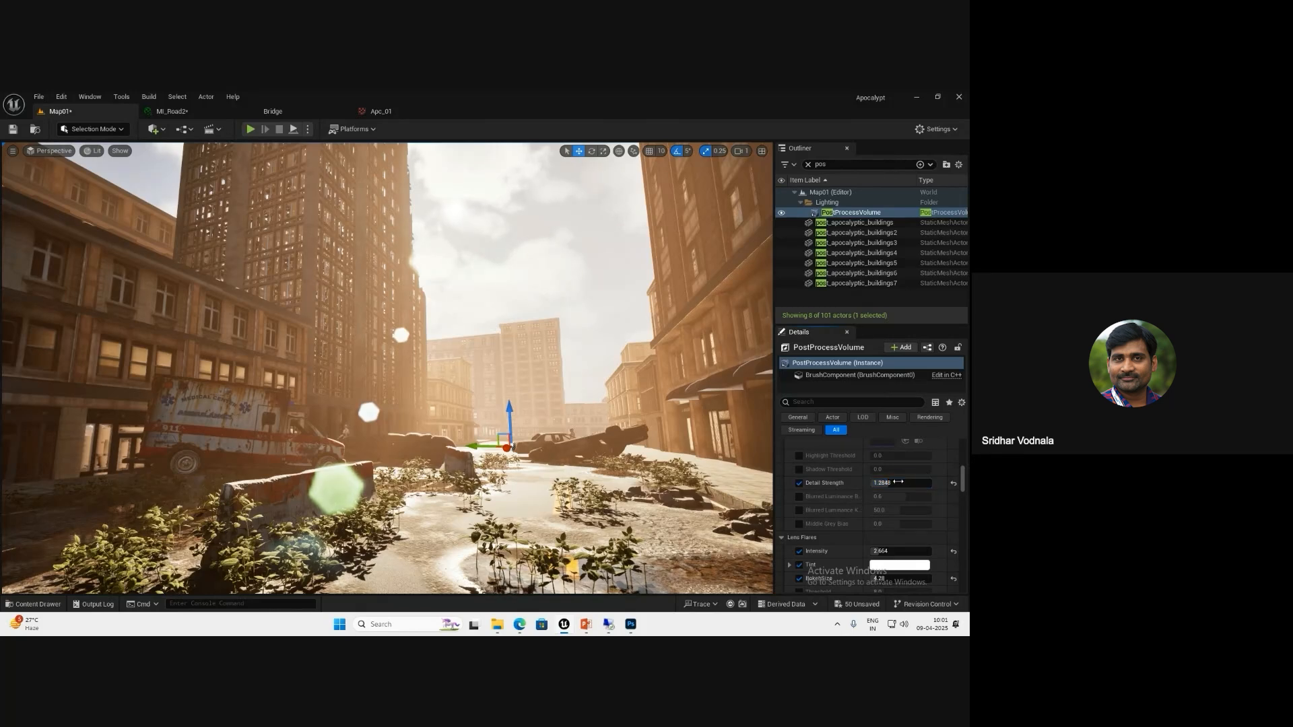
# - Try a Local Exposure Middle Grey Bias of about -1.08, undo the value and collapse the Local Exposure settings
pyautogui.click(800, 524)
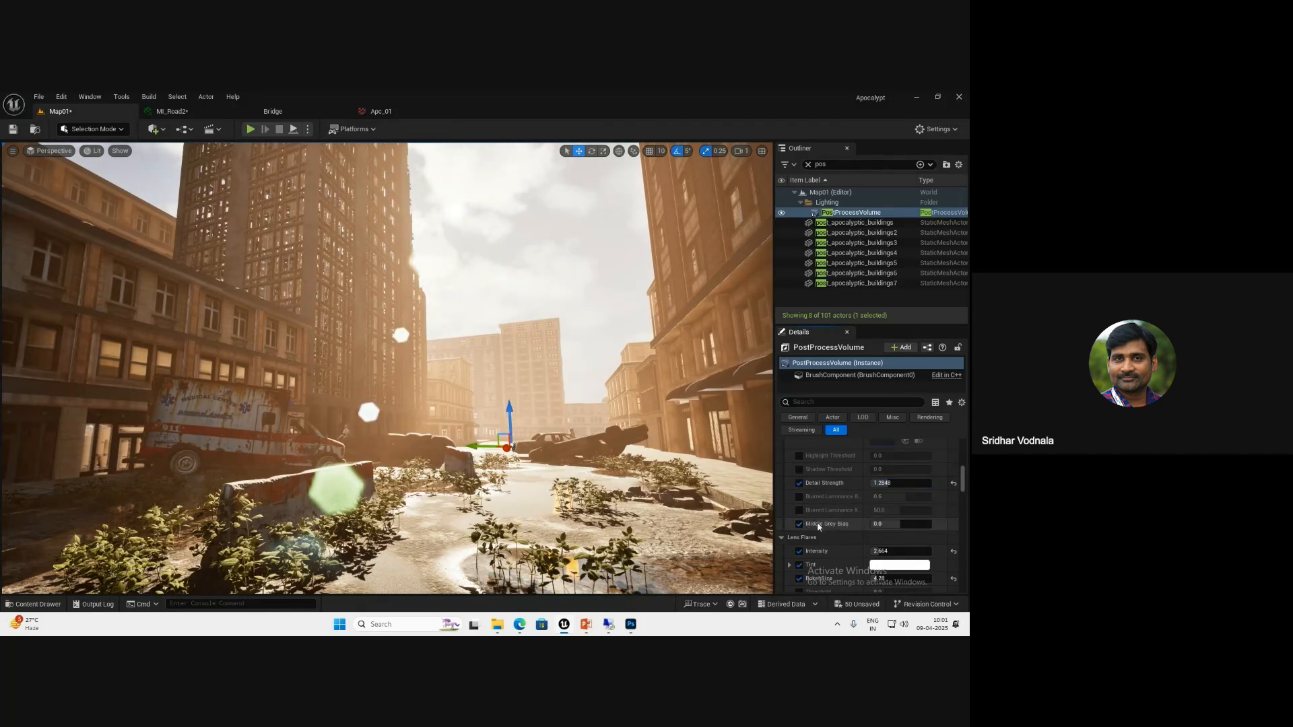
pyautogui.moveTo(901, 525)
pyautogui.mouseDown()
pyautogui.moveTo(920, 520)
pyautogui.moveTo(888, 524)
pyautogui.mouseUp()
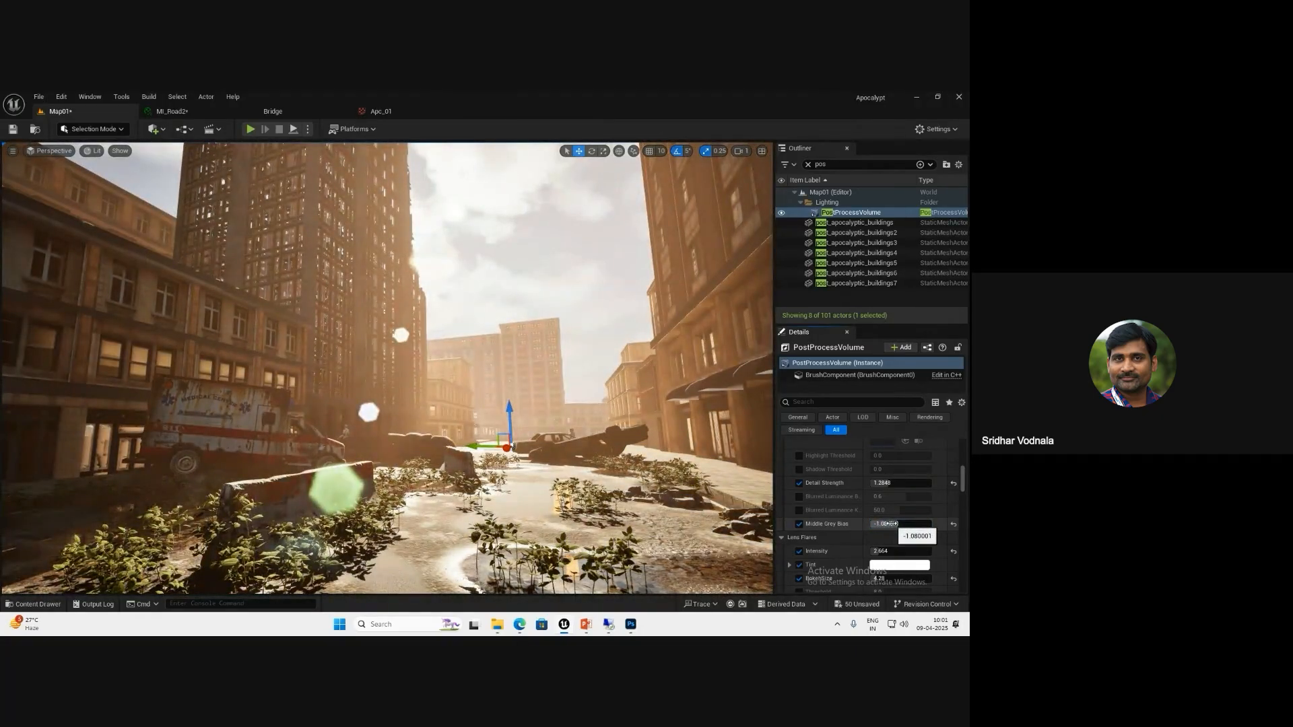
pyautogui.hotkey('ctrl', 'z')
pyautogui.scroll(1, 826, 512)
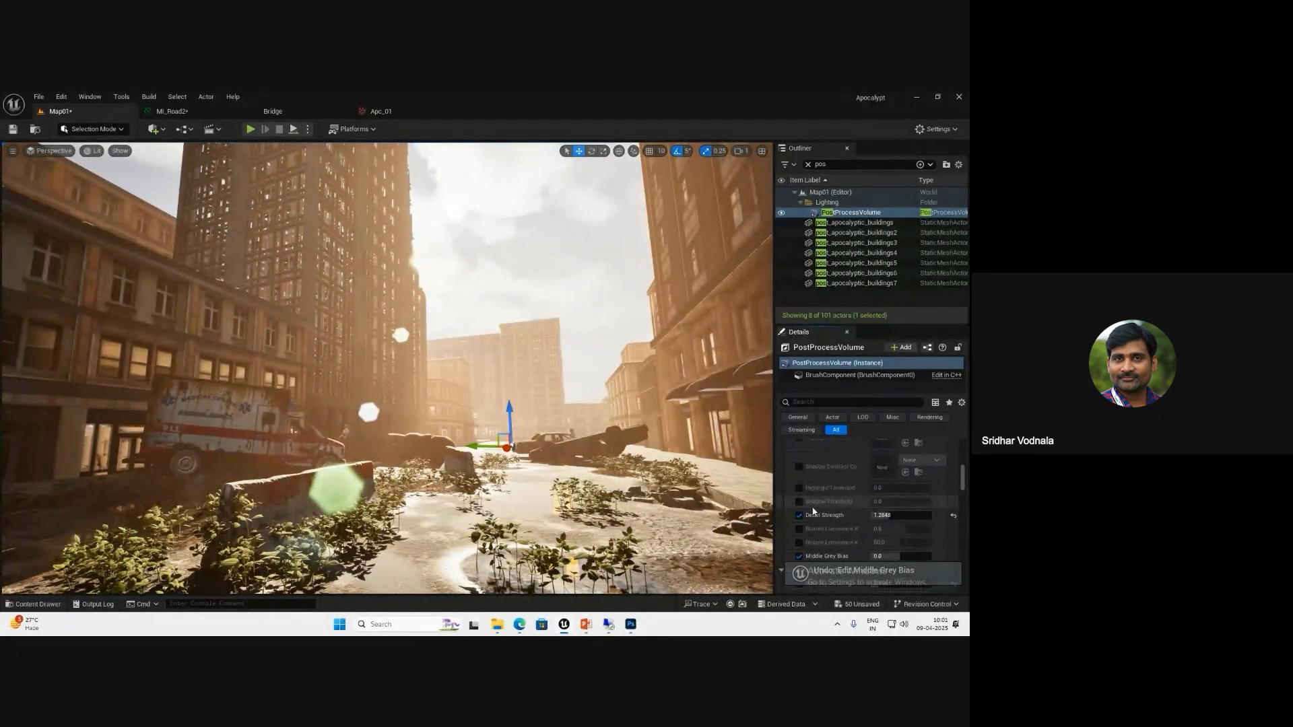
pyautogui.scroll(3, 826, 512)
pyautogui.scroll(1, 803, 506)
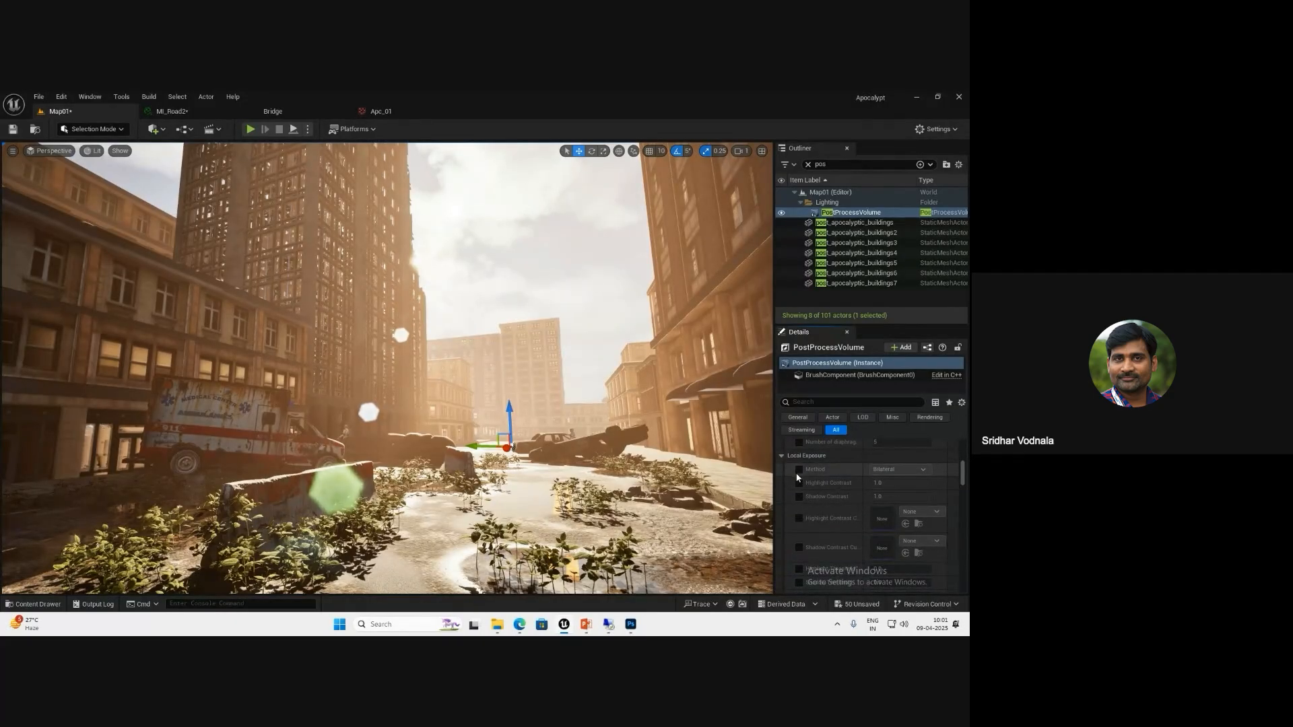
pyautogui.click(783, 456)
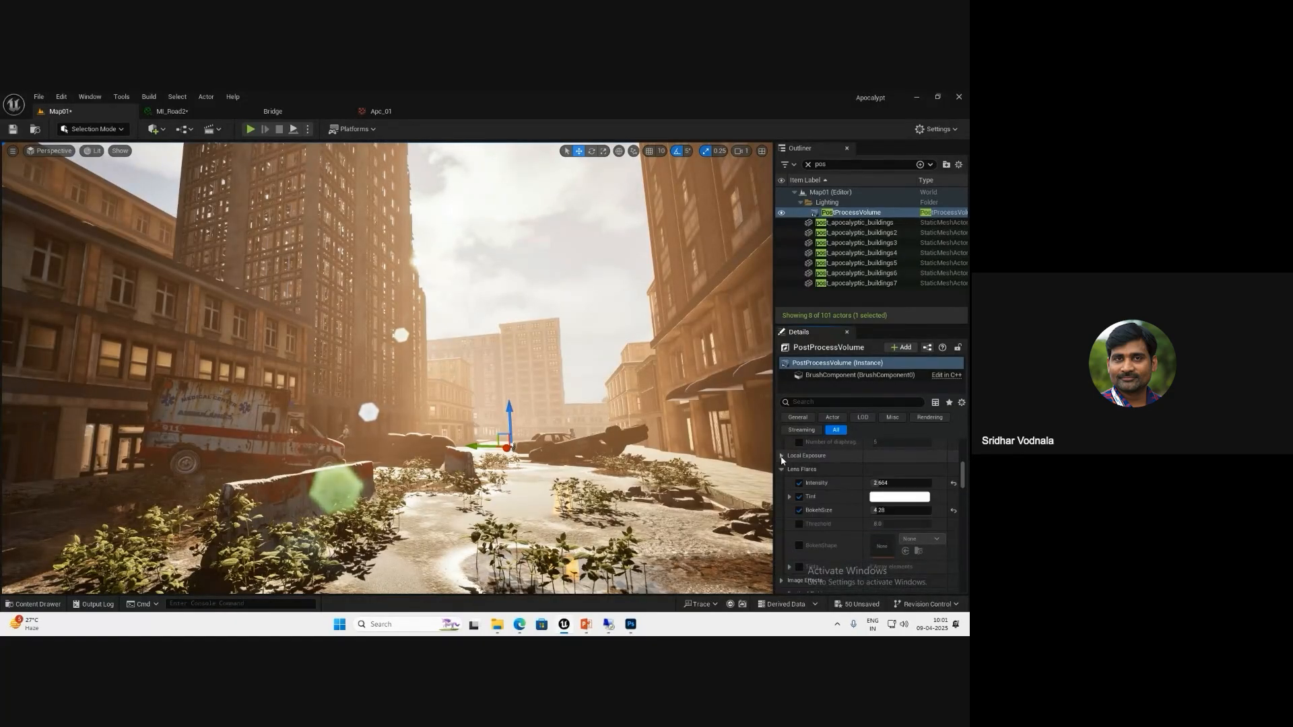
# - Enable the Metering Mode override in the Exposure settings and set it to Manual
pyautogui.scroll(1, 799, 488)
pyautogui.scroll(6, 799, 485)
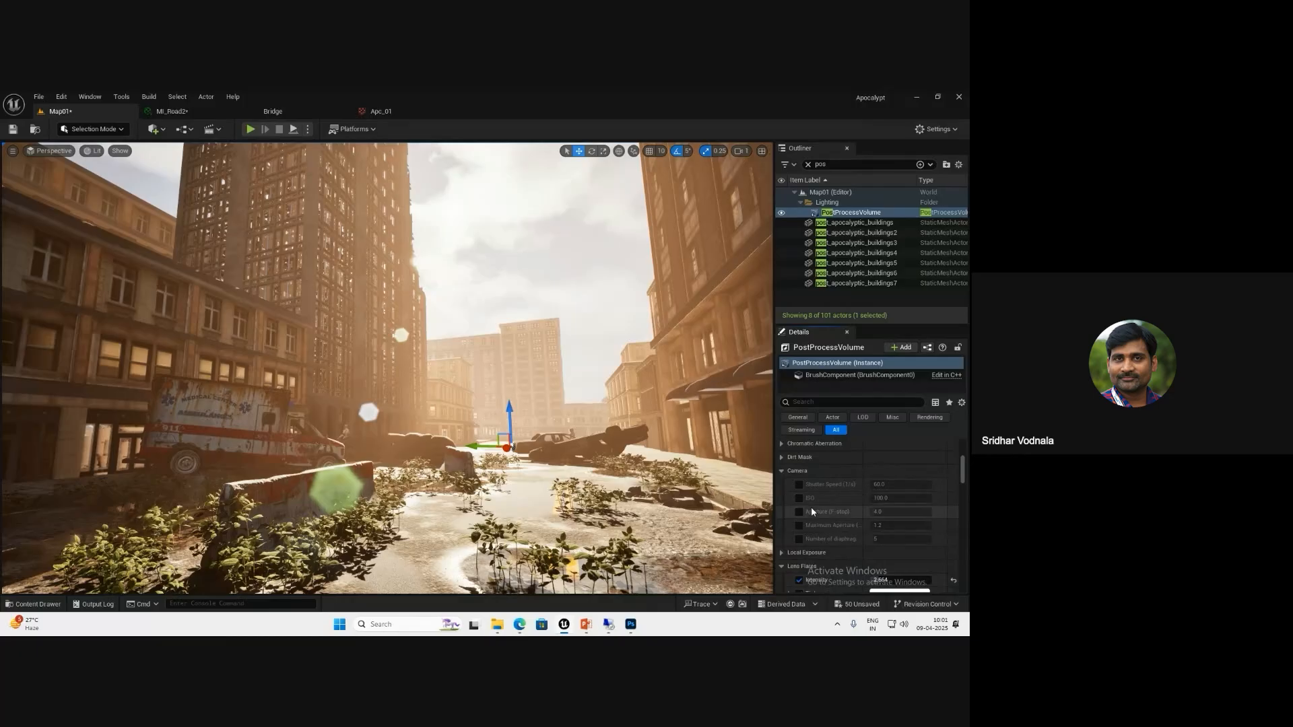
pyautogui.scroll(4, 811, 506)
pyautogui.scroll(-5, 811, 506)
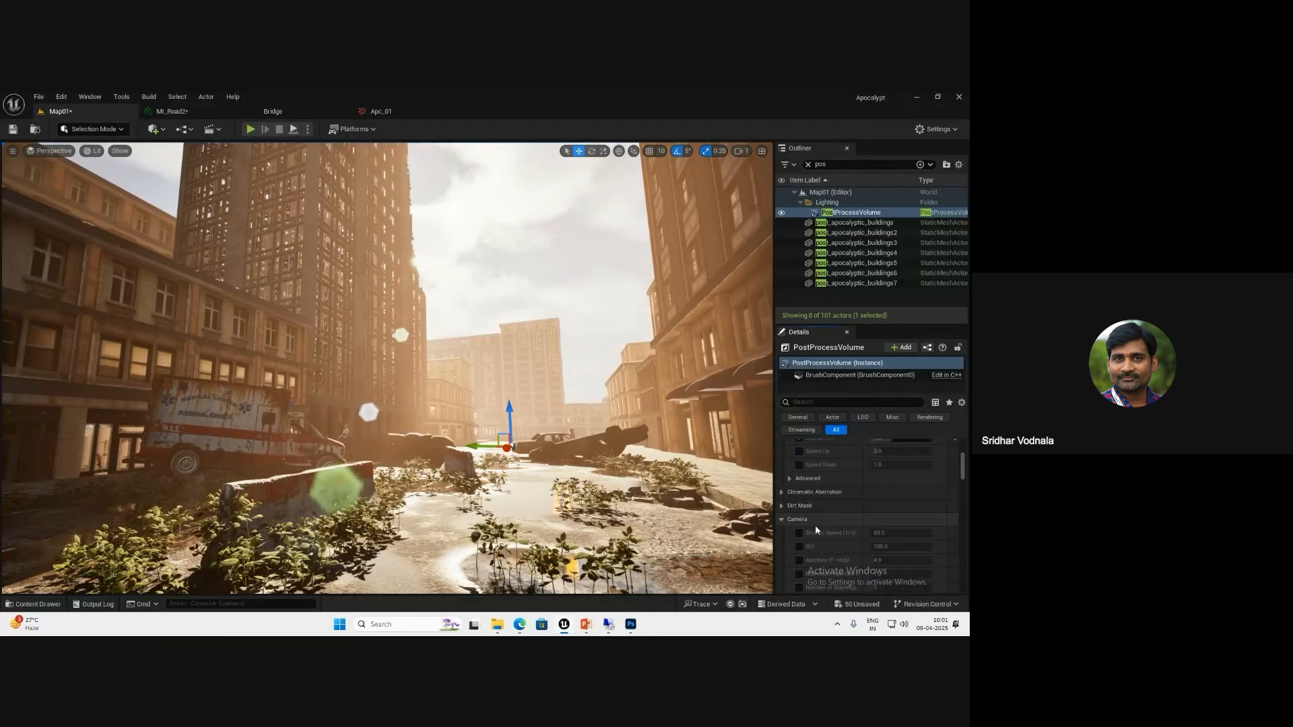
pyautogui.scroll(6, 815, 530)
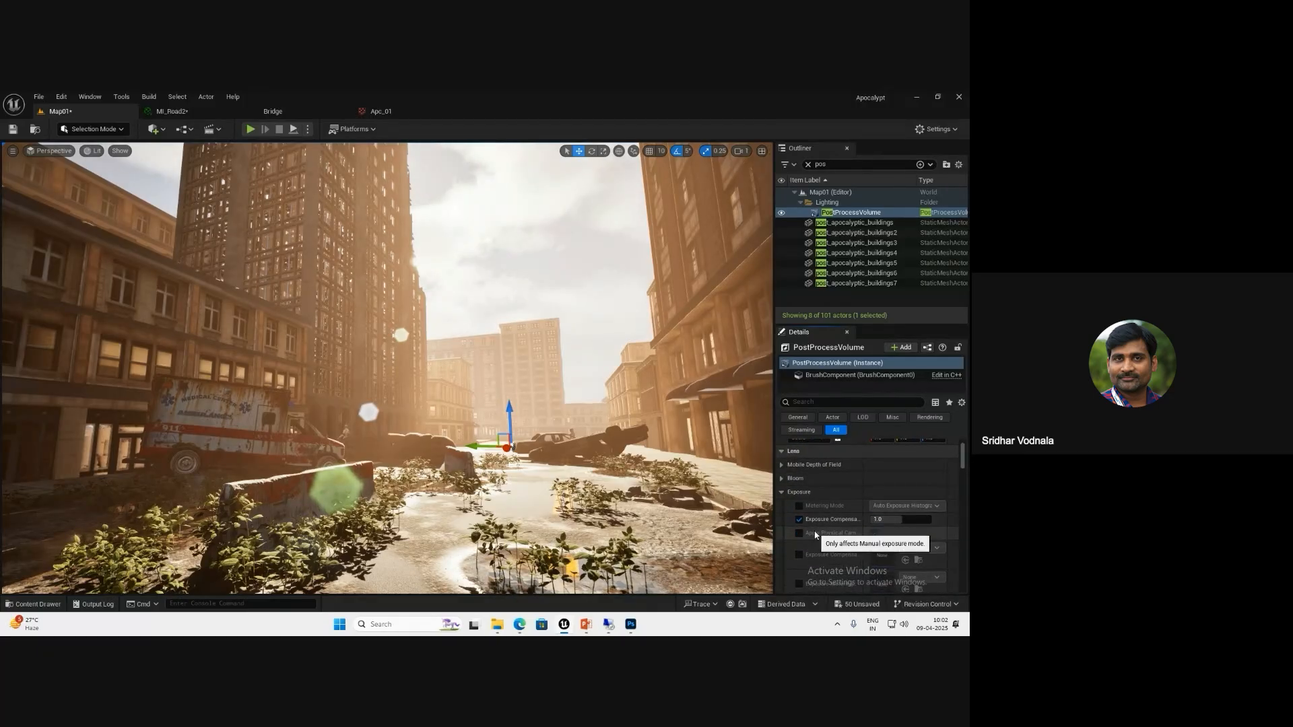
pyautogui.scroll(-2, 824, 533)
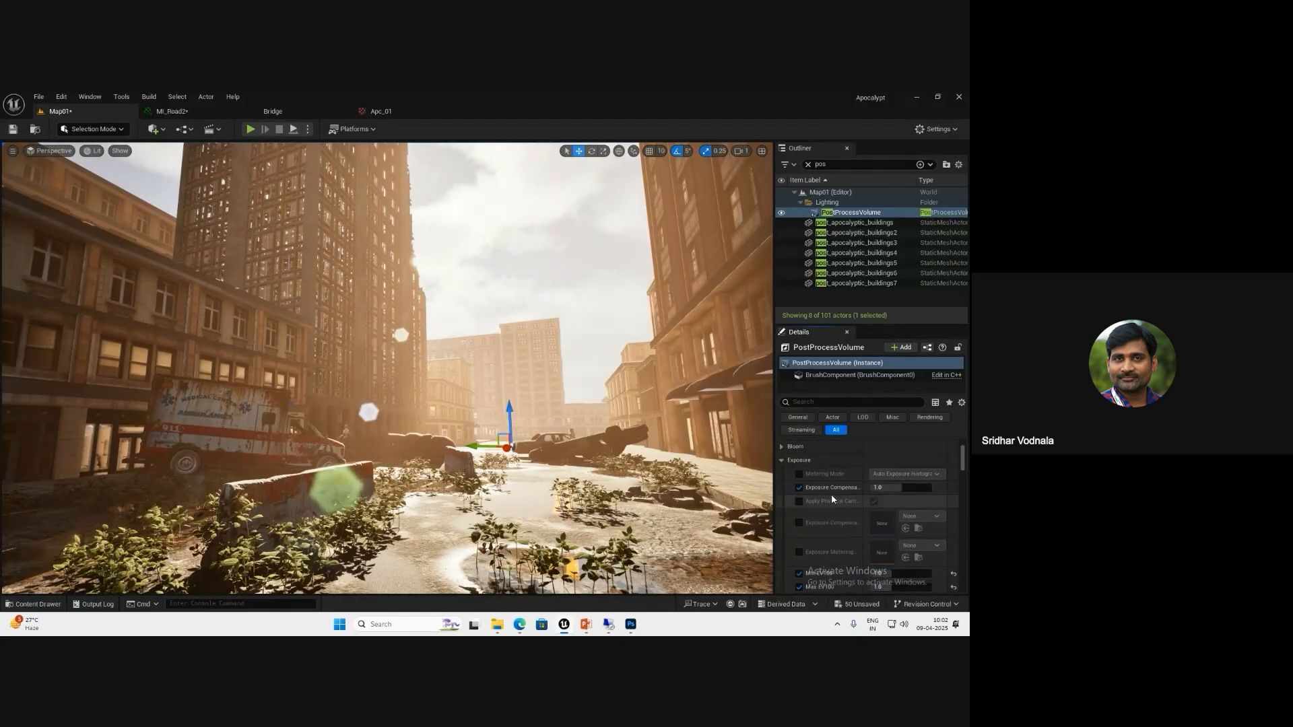
pyautogui.click(800, 475)
pyautogui.click(902, 474)
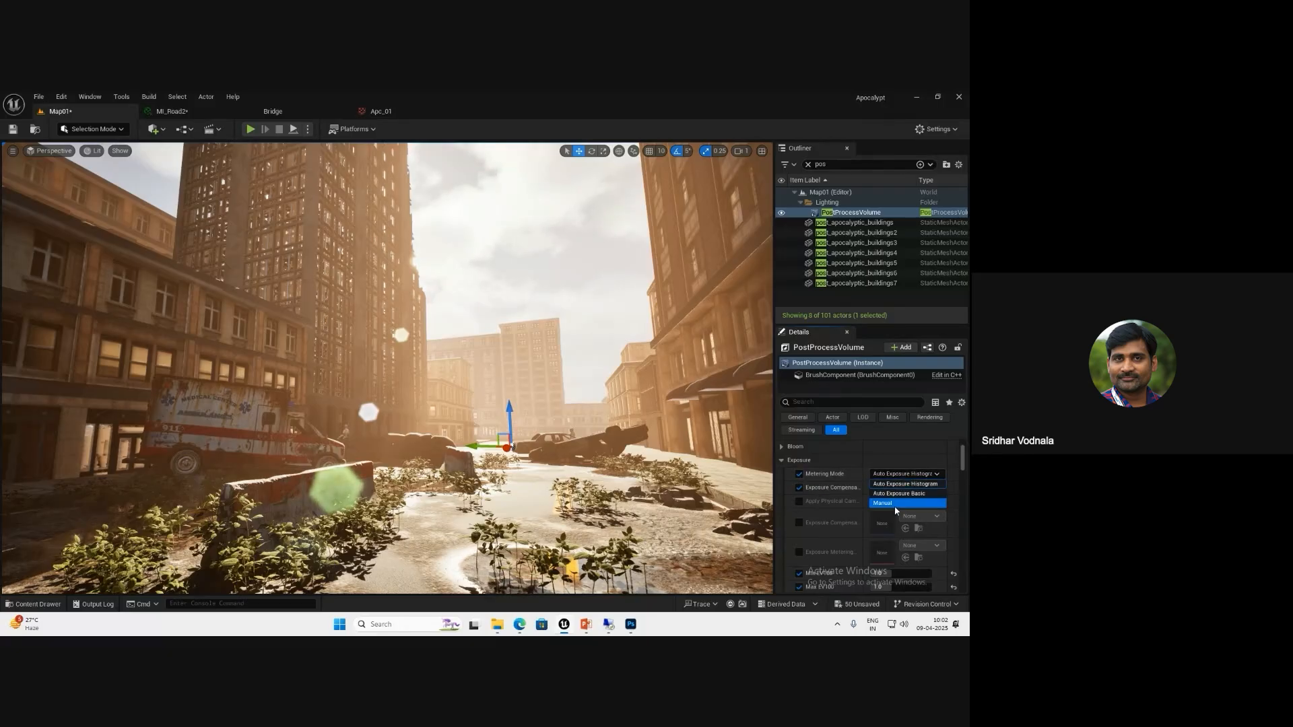
pyautogui.click(893, 506)
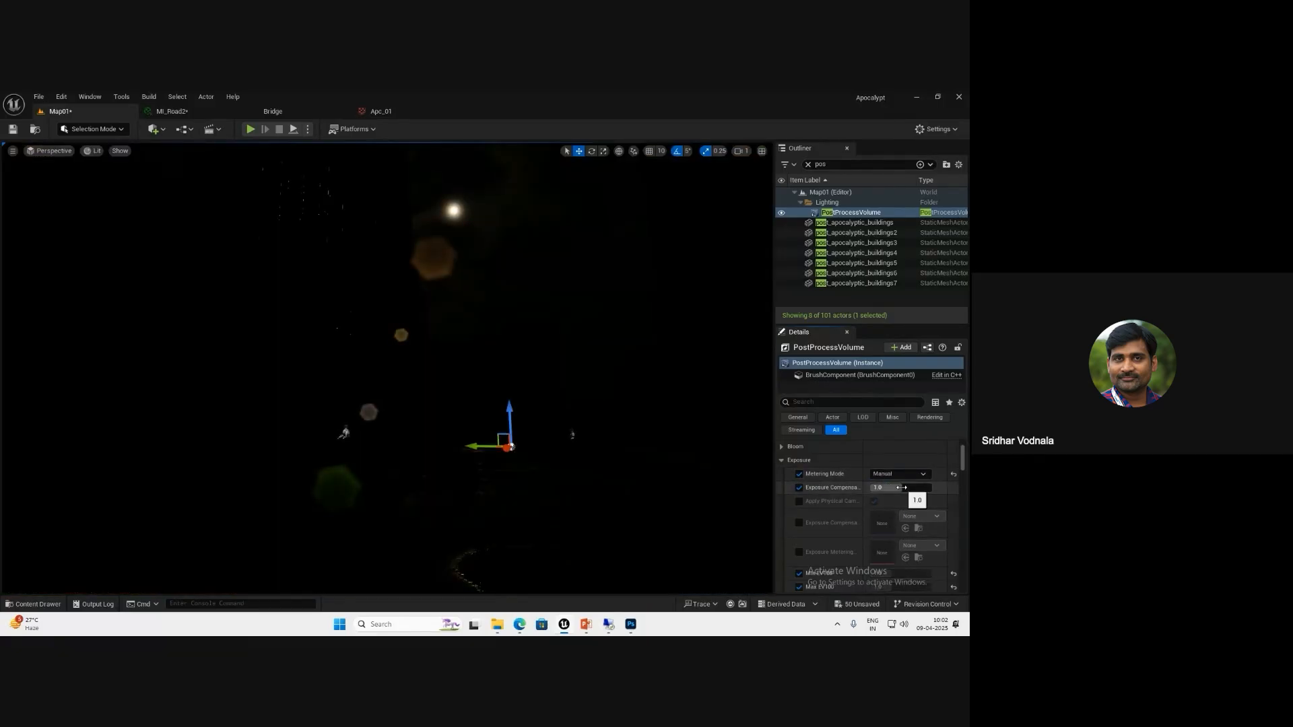
# - Set the PostProcessVolume's Exposure Compensation to 15
pyautogui.click(903, 488)
pyautogui.write('15')
pyautogui.press('Return')
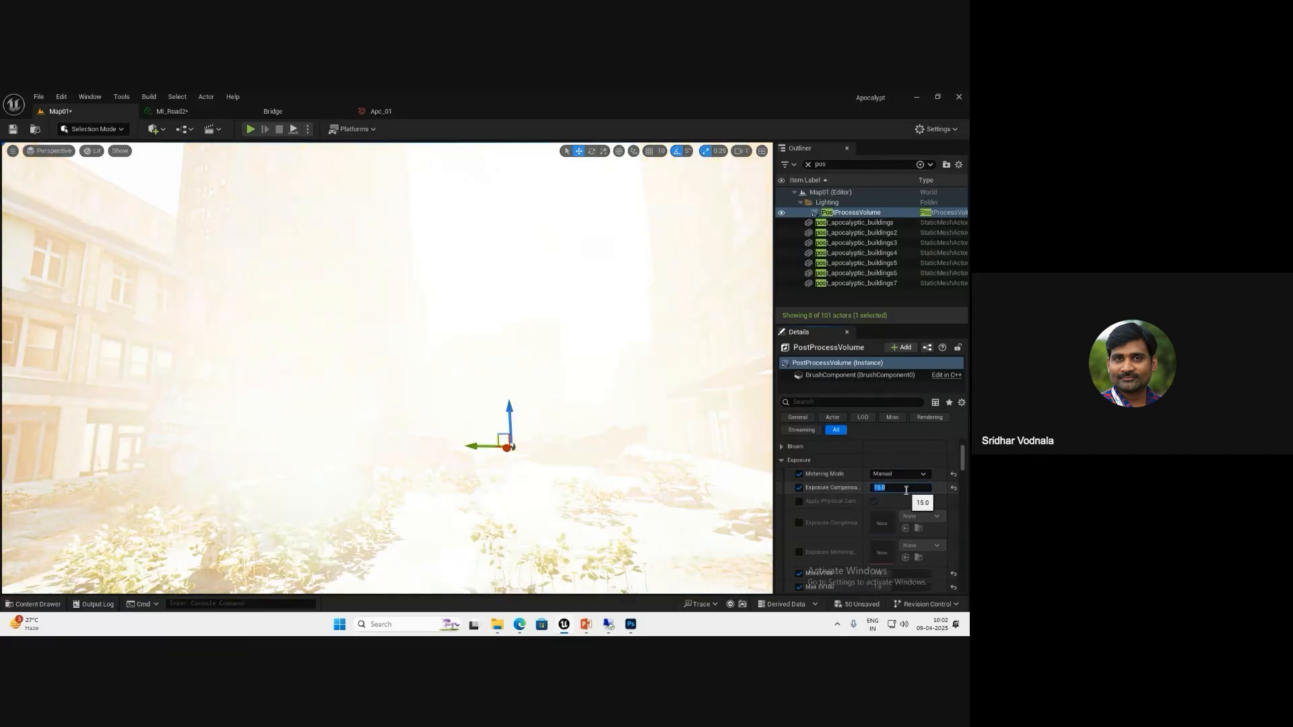
# - Set the PostProcessVolume's Exposure Compensation to 10 and disable its override
pyautogui.write('10')
pyautogui.press('Return')
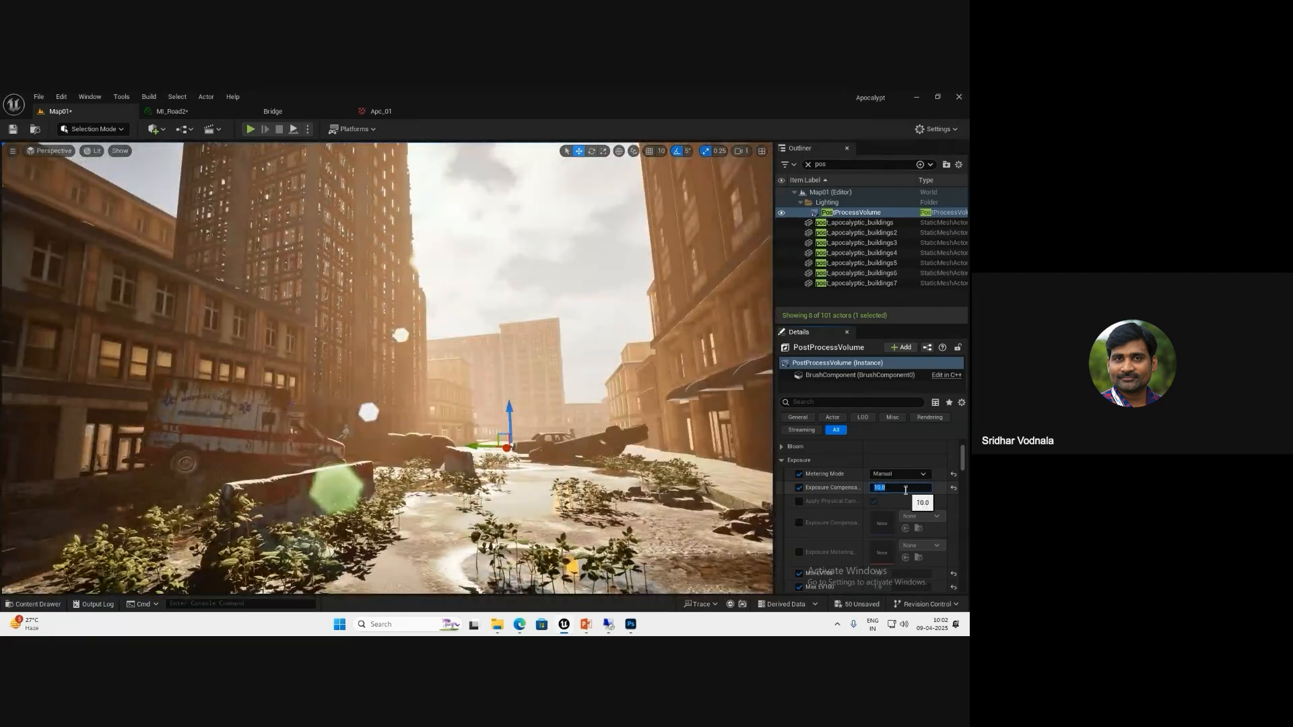
pyautogui.click(800, 487)
# - Enable the ISO override in the PostProcessVolume's Camera settings and set it to 5000
pyautogui.scroll(-6, 819, 502)
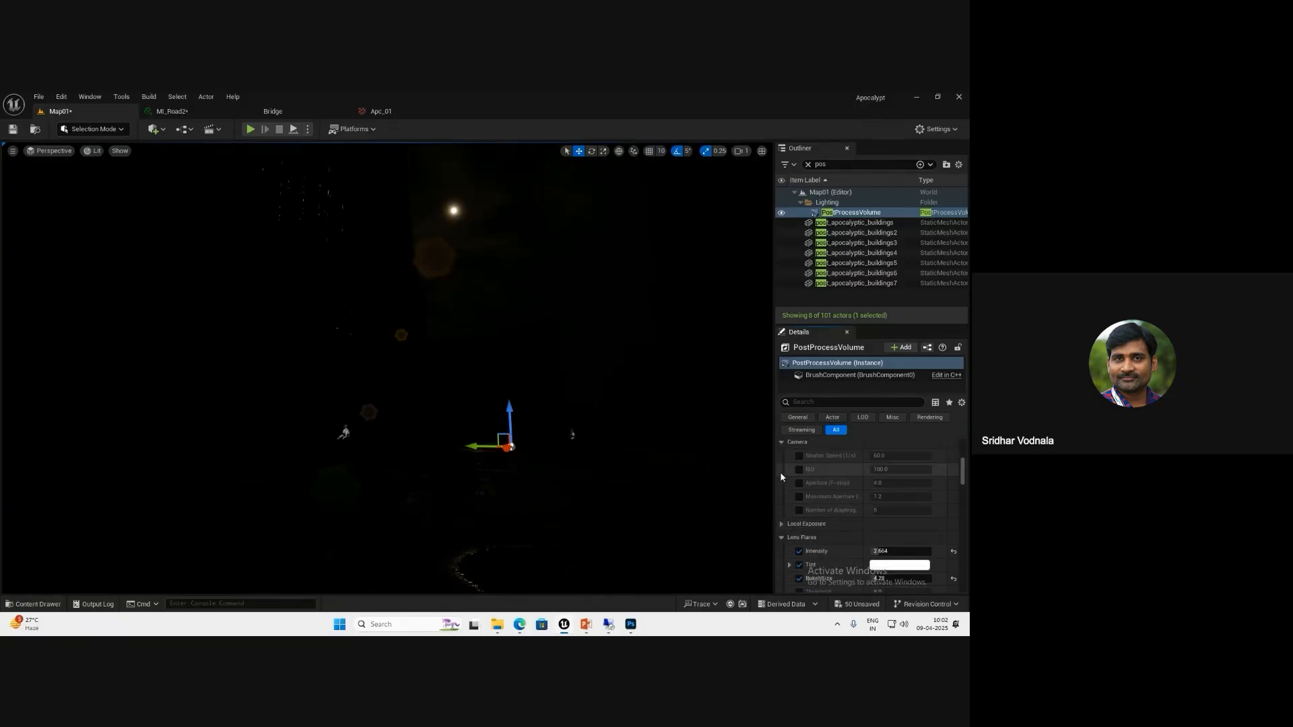
pyautogui.click(799, 470)
pyautogui.click(881, 469)
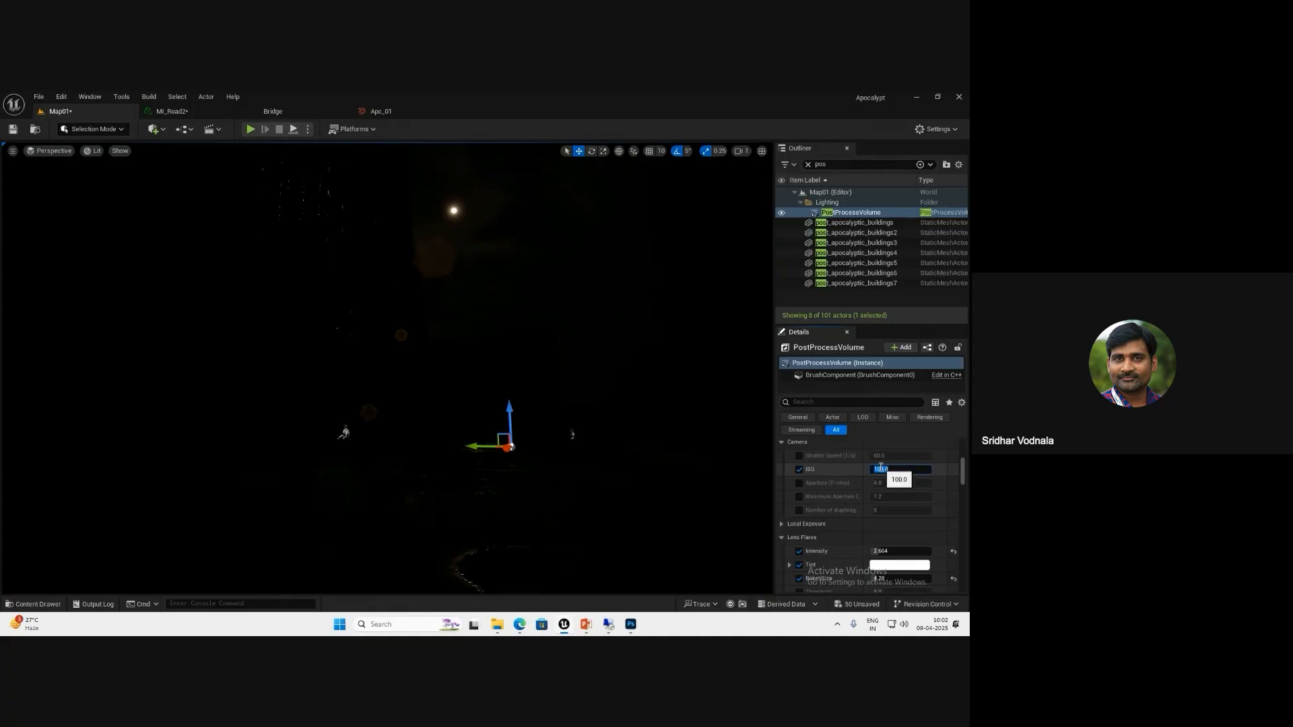
pyautogui.write('5000')
pyautogui.press('Return')
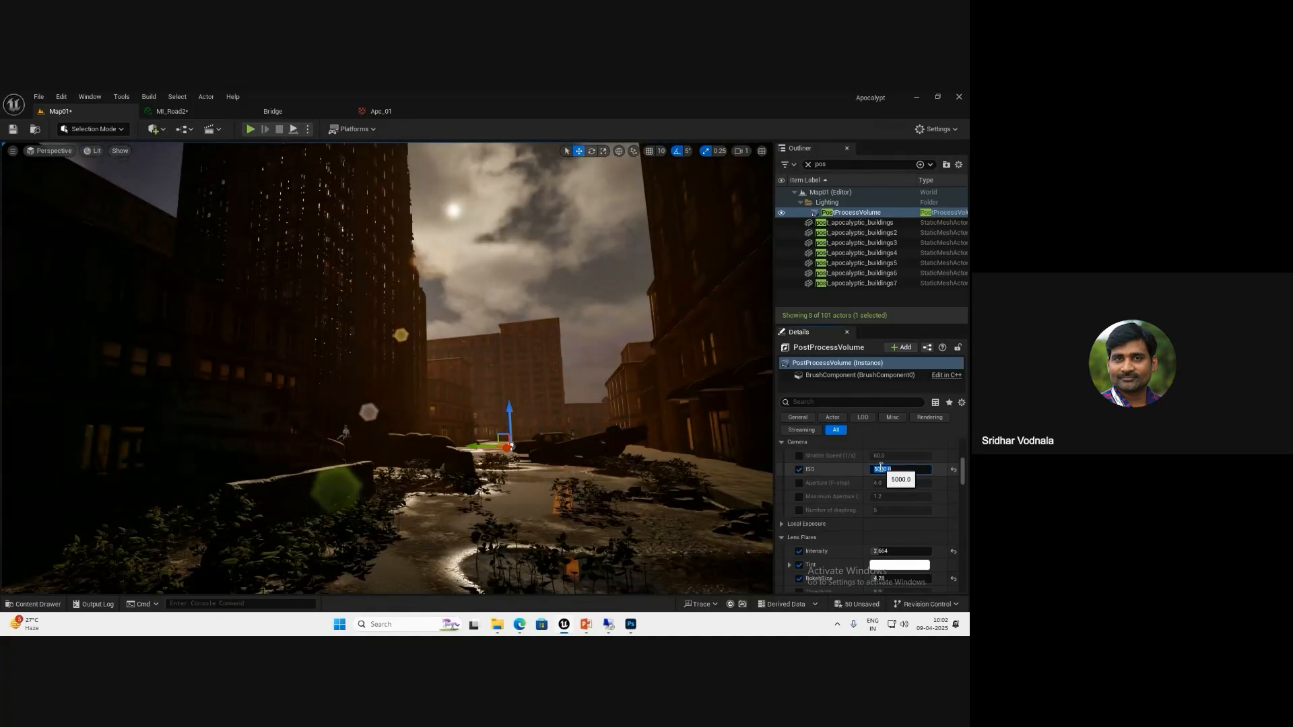
# - Enable the Shutter Speed override in the Camera settings and set it to 10
pyautogui.click(799, 456)
pyautogui.click(889, 456)
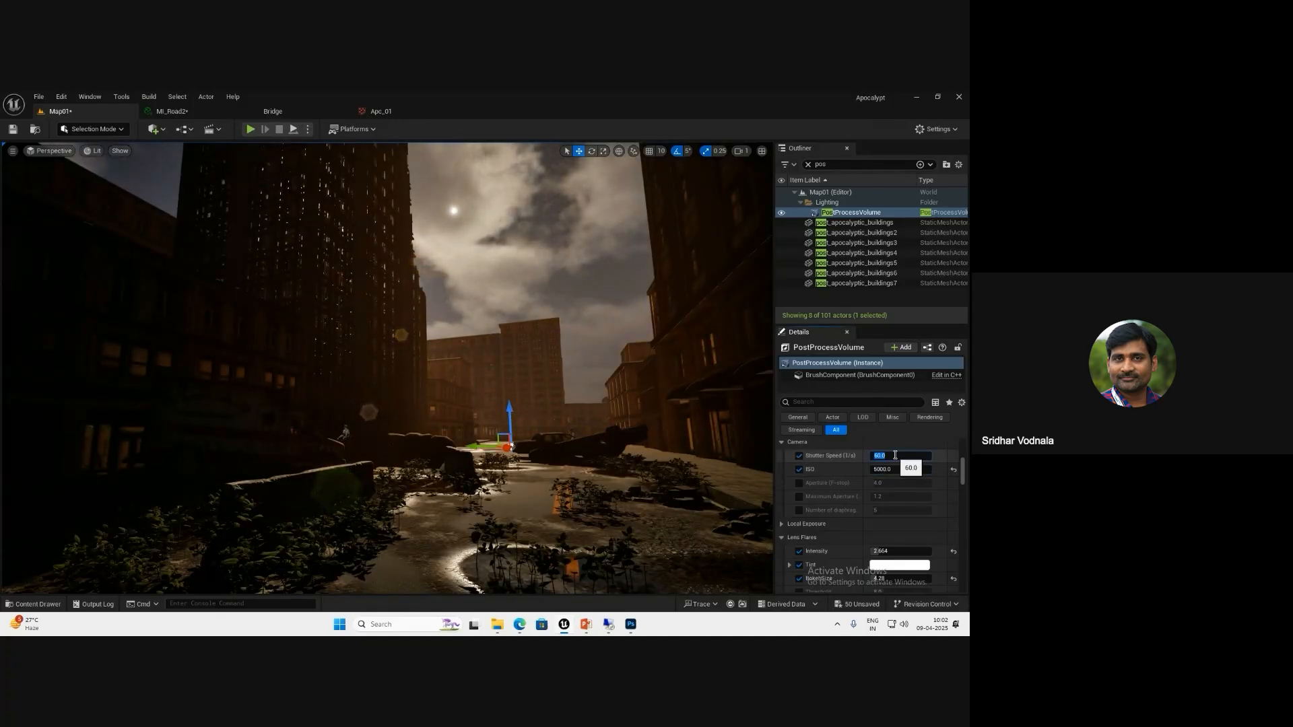
pyautogui.write('10')
pyautogui.press('Return')
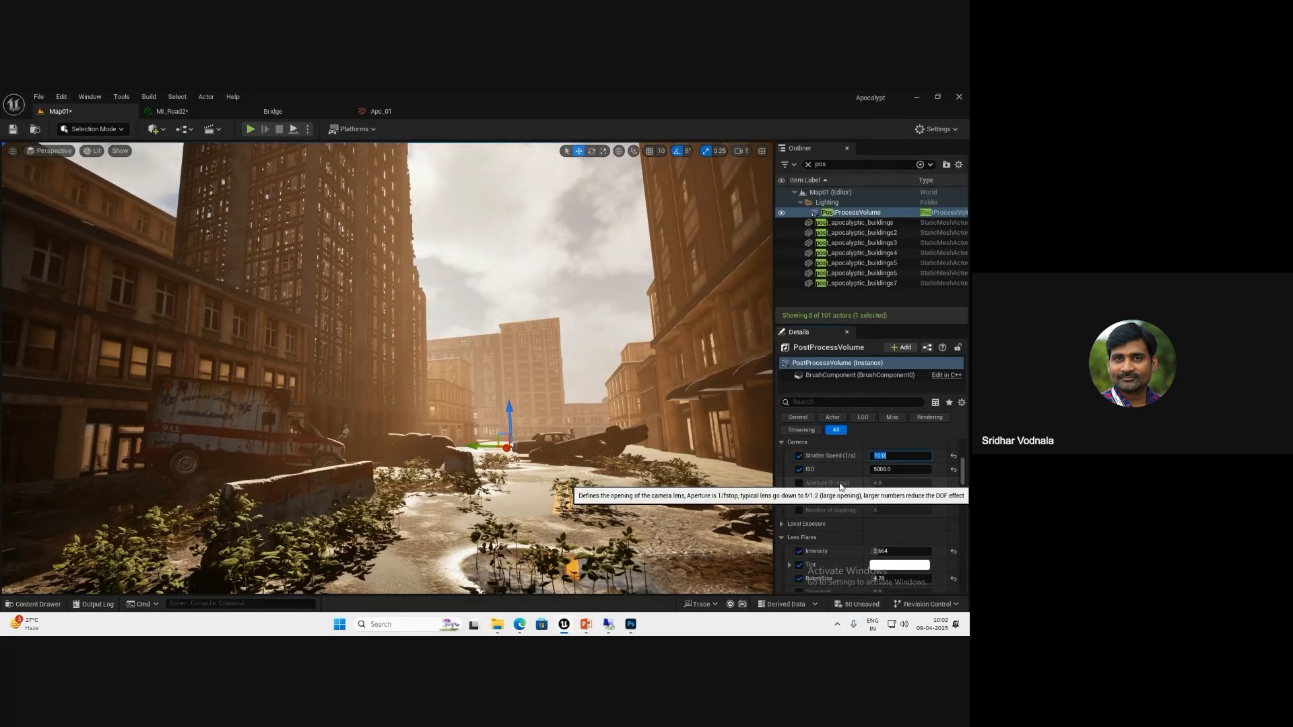
# - Expand the Chromatic Aberration settings, enable the Intensity override and set it to 1
pyautogui.scroll(5, 840, 483)
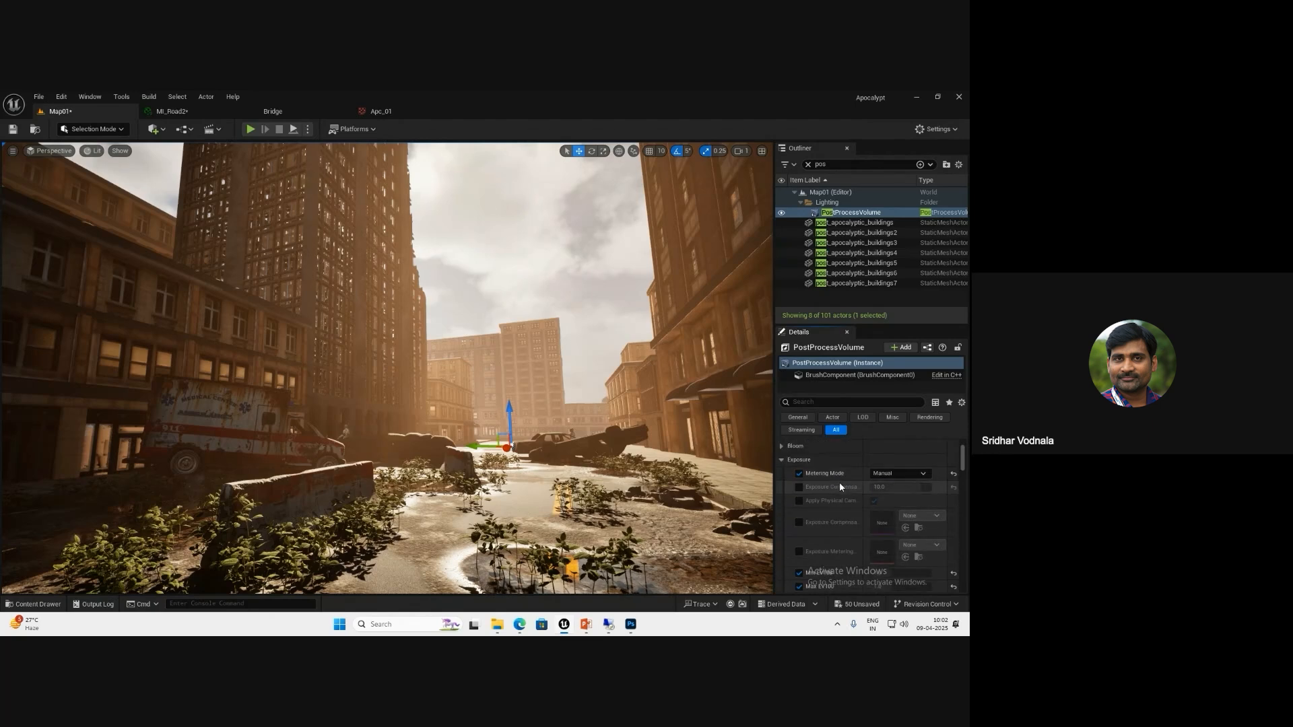
pyautogui.scroll(3, 839, 482)
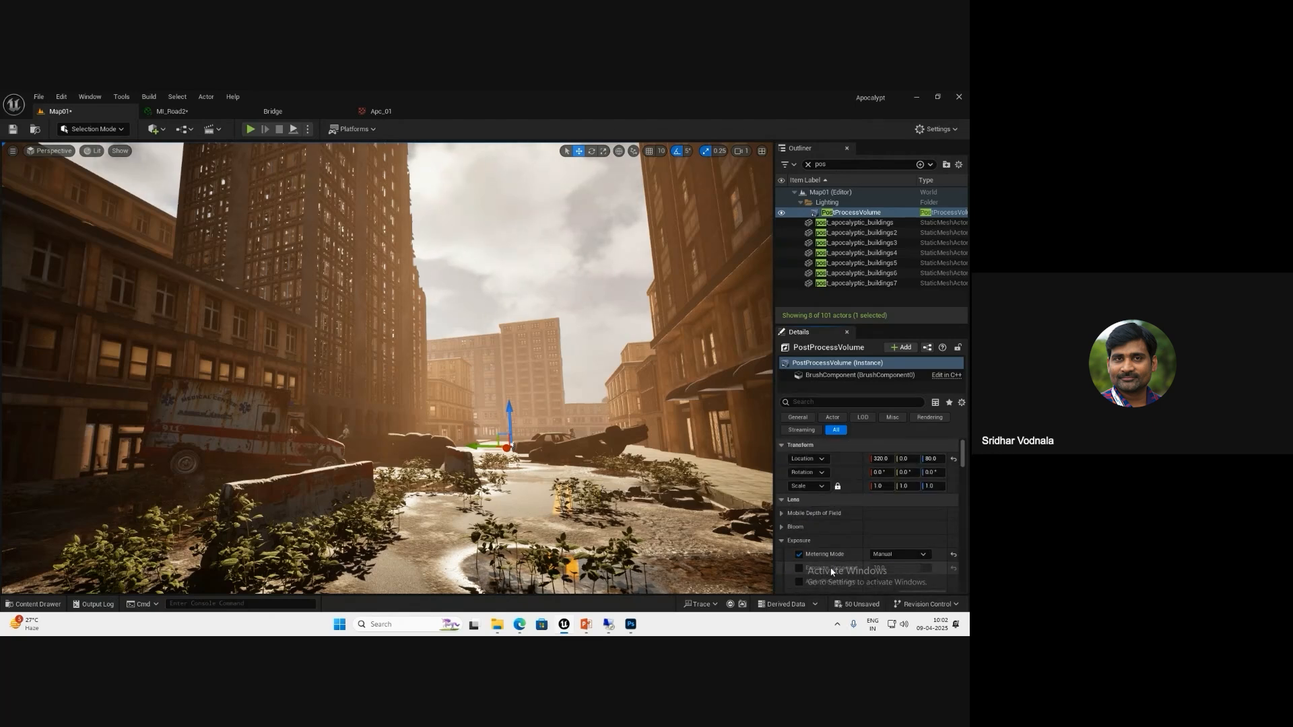
pyautogui.scroll(-1, 832, 572)
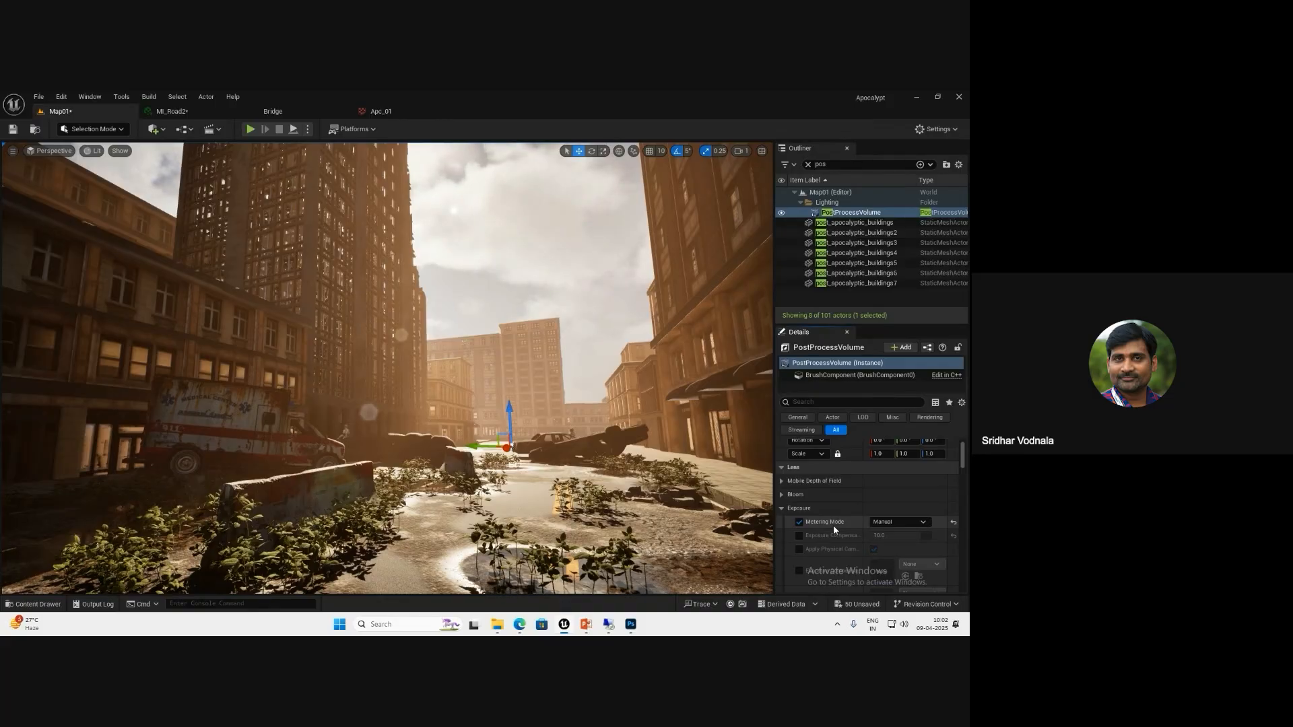
pyautogui.scroll(-6, 834, 528)
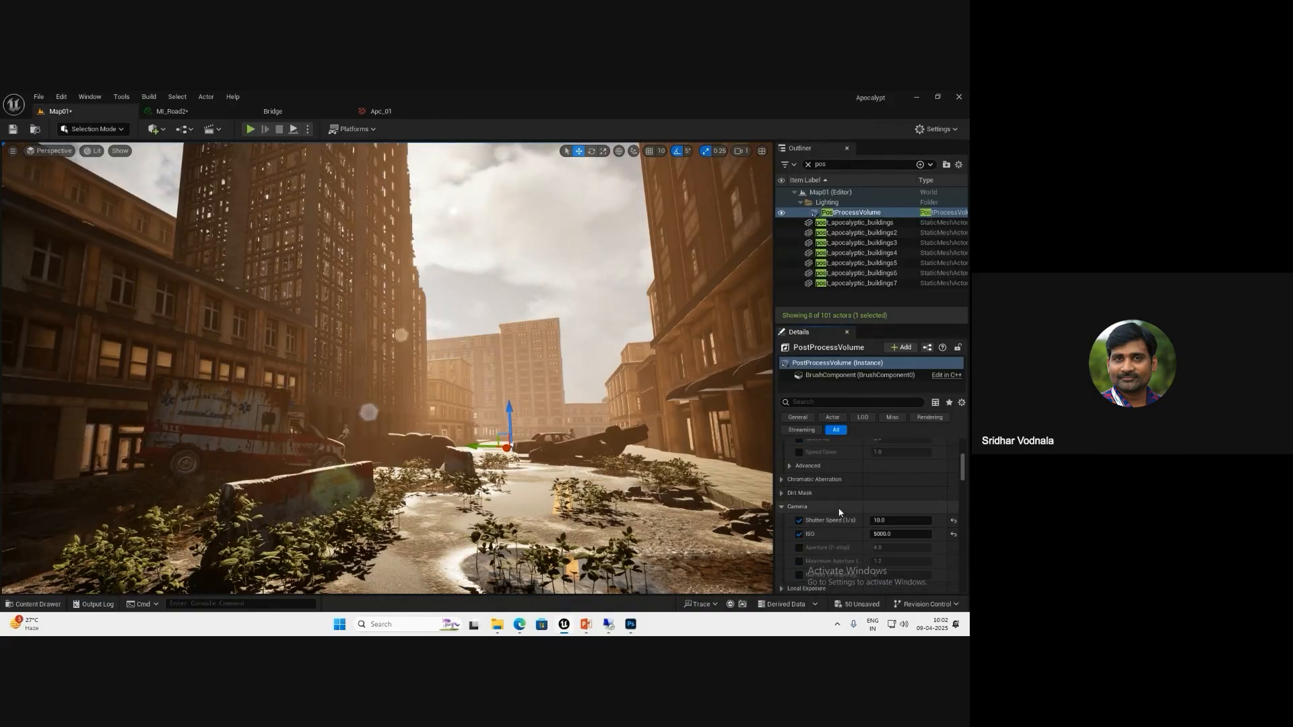
pyautogui.click(783, 479)
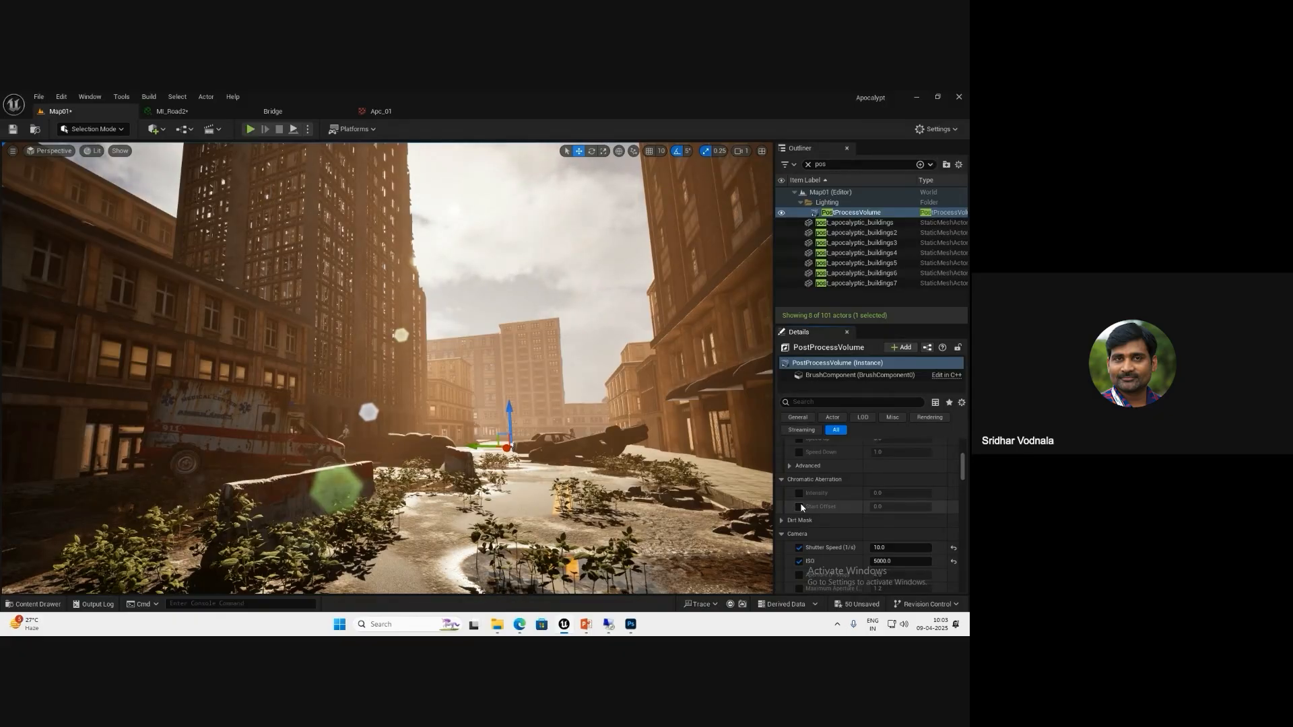
pyautogui.click(800, 493)
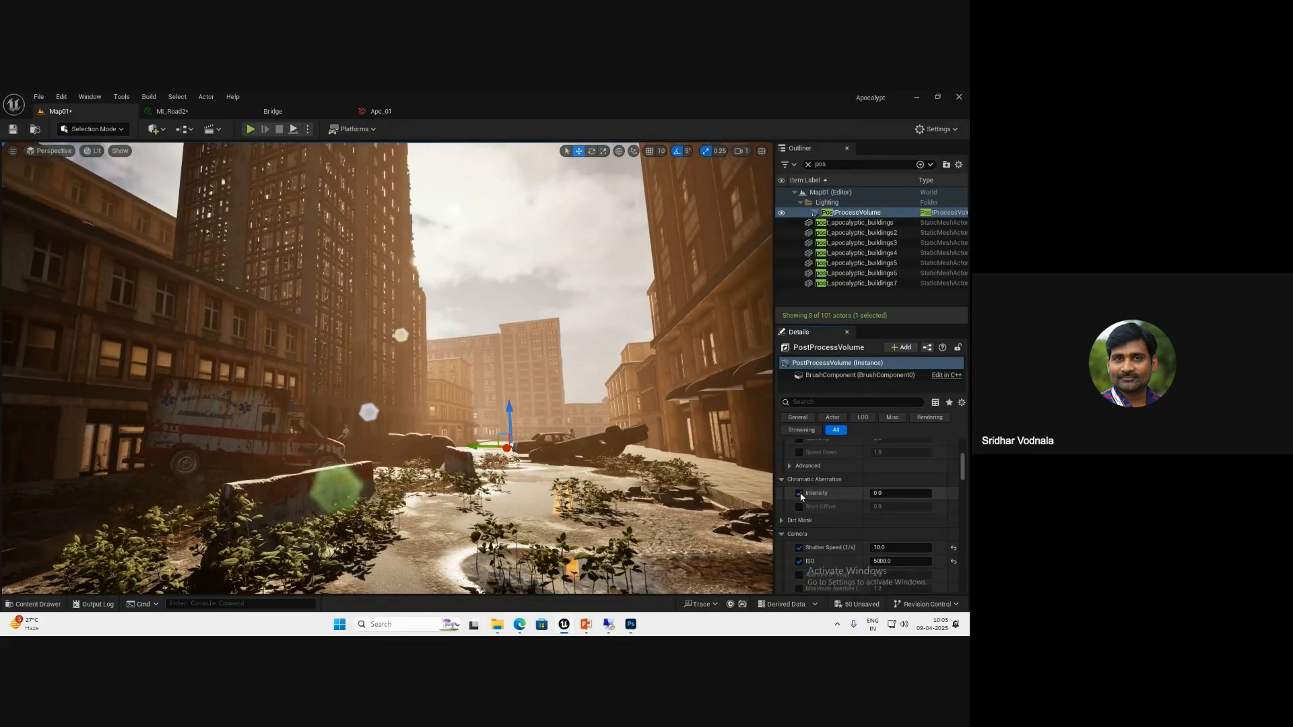
pyautogui.click(879, 493)
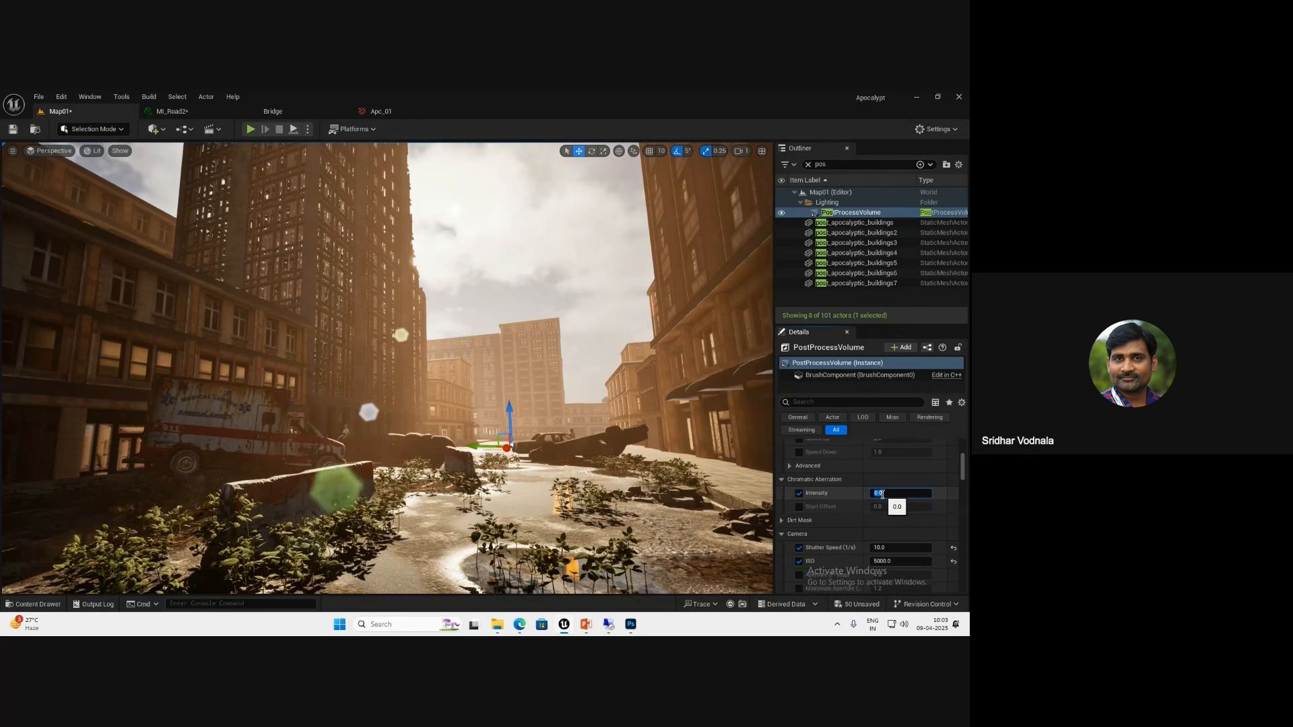
pyautogui.write('1')
pyautogui.press('Return')
# - Try Chromatic Aberration Intensity values of 5 and 1, and settle on 0.5
pyautogui.write('5')
pyautogui.press('Return')
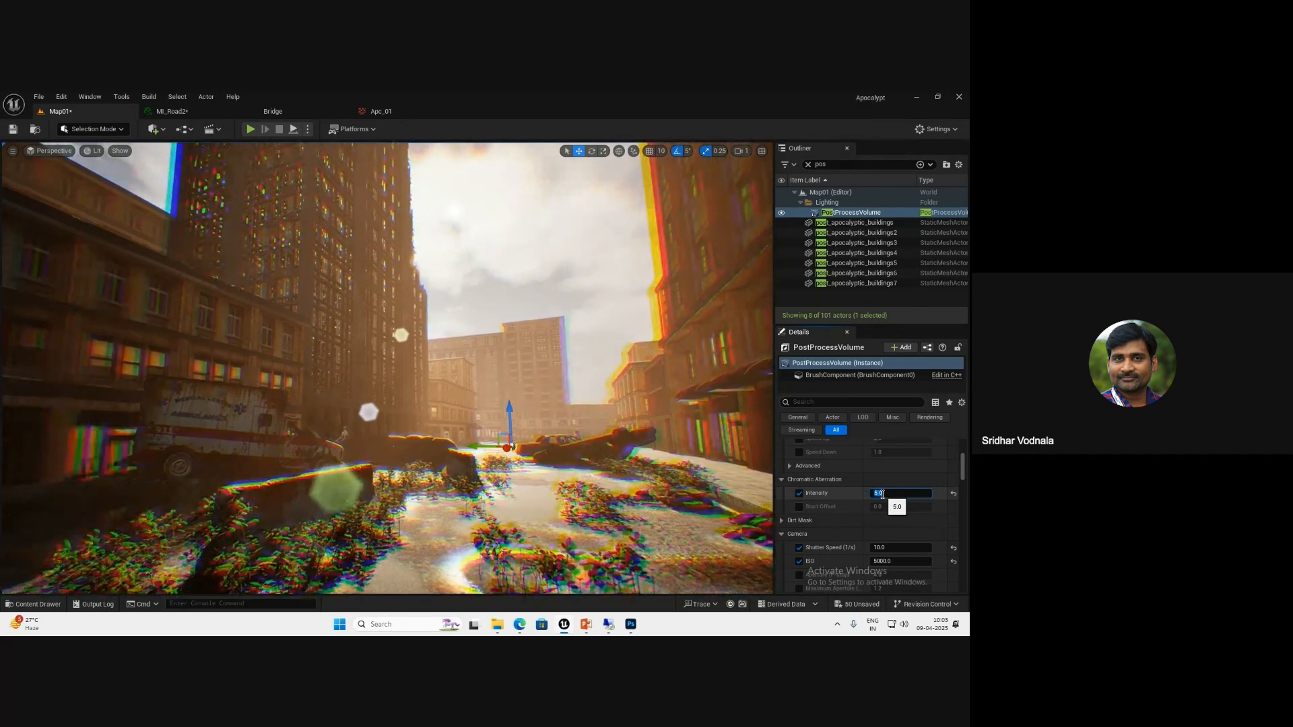
pyautogui.write('1')
pyautogui.press('Return')
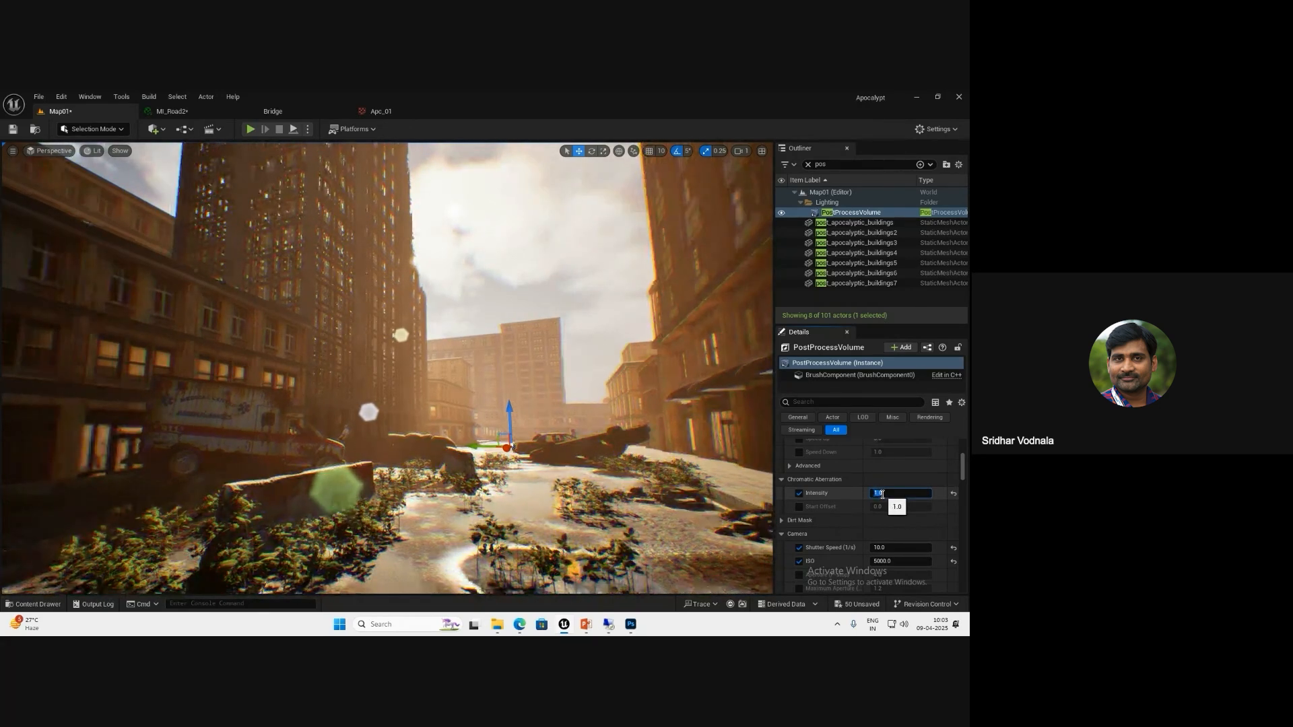
pyautogui.write('0.5')
pyautogui.press('Return')
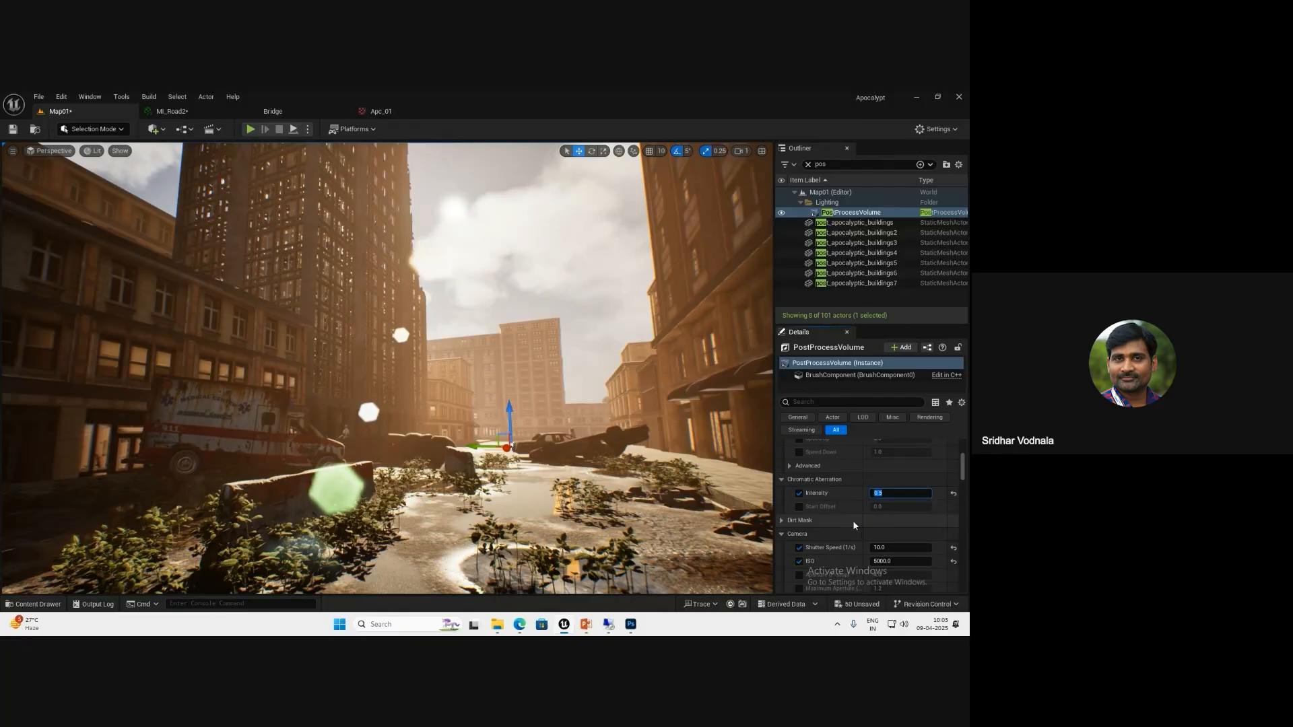
# - Expand the Dirt Mask settings of the PostProcessVolume
pyautogui.click(785, 521)
pyautogui.scroll(-2, 822, 519)
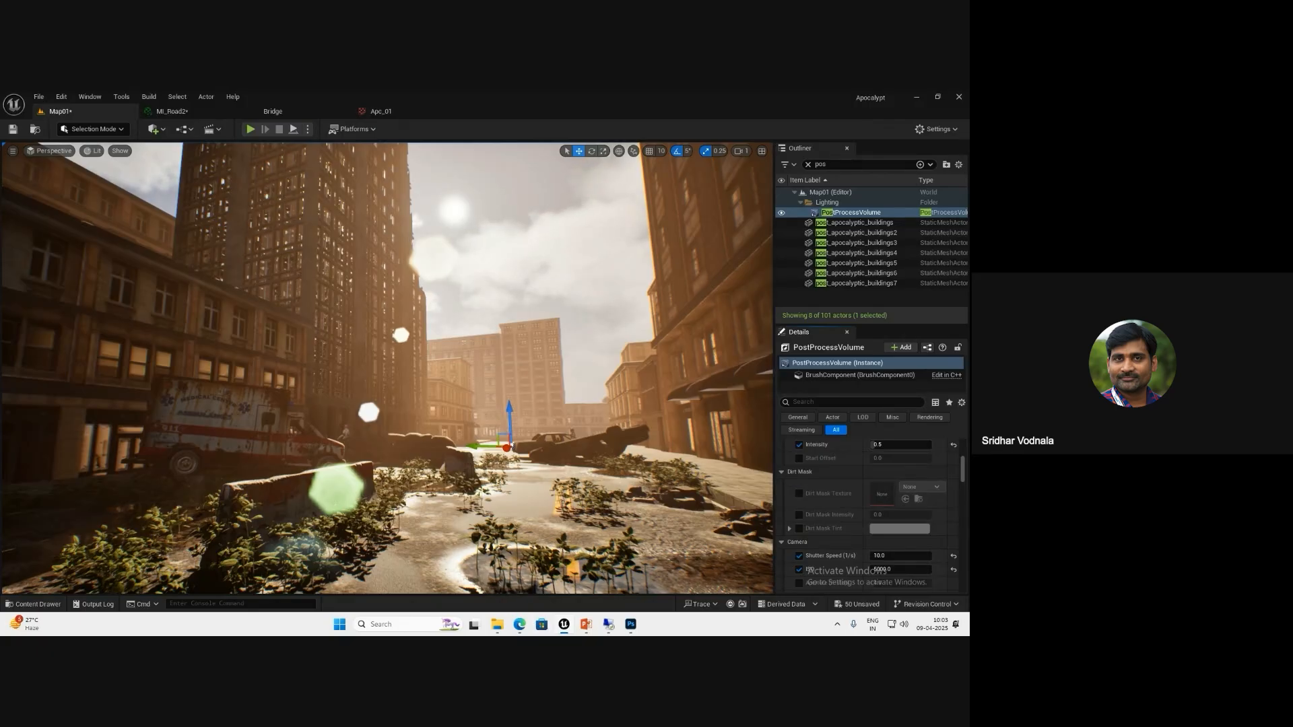
# - Switch to the Edge browser and load gmail.com
pyautogui.click(519, 624)
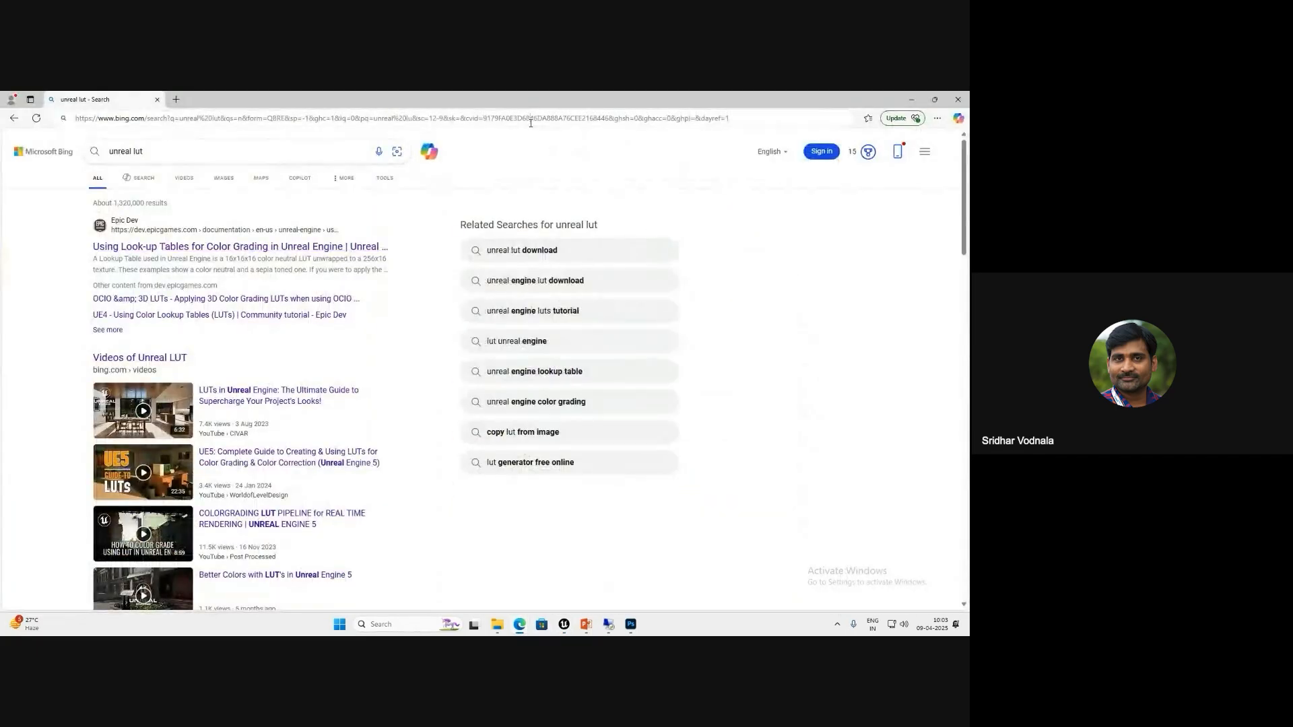
pyautogui.click(531, 123)
pyautogui.write('gmail.com')
pyautogui.press('Return')
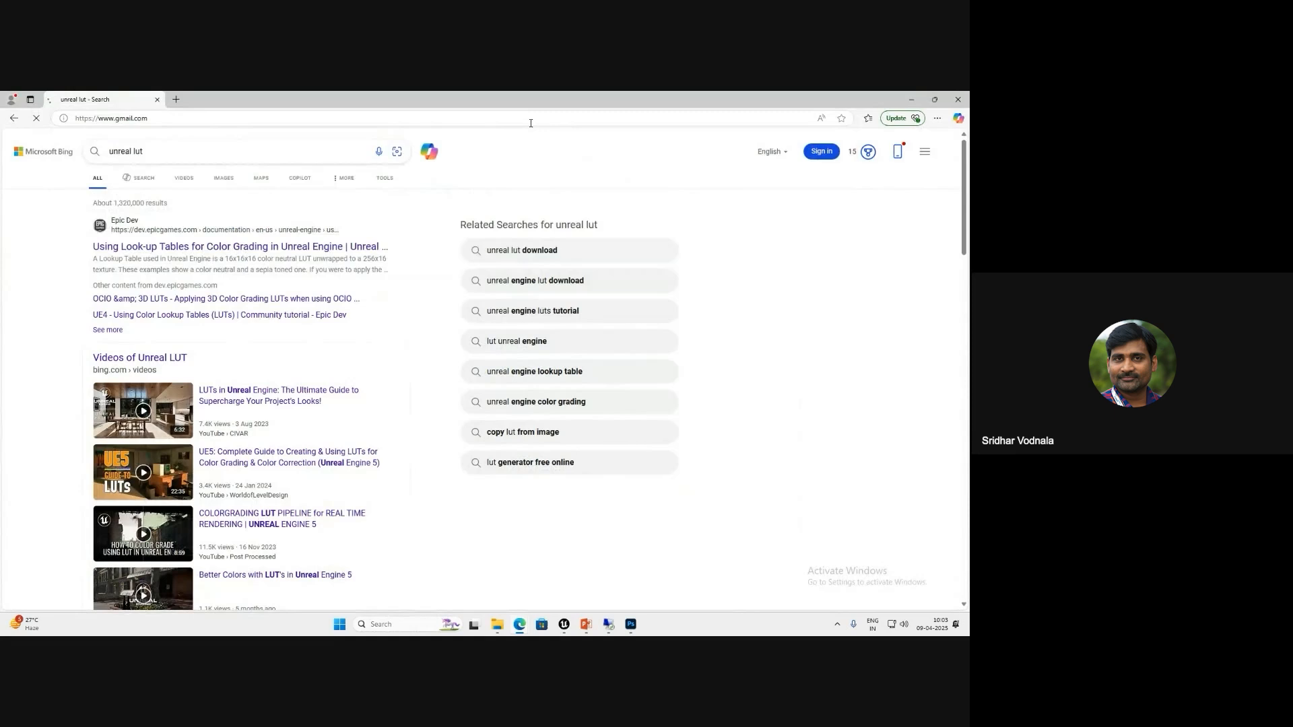
# - Open Google in a new browser tab and close the Gmail tab
pyautogui.click(176, 99)
pyautogui.write('goo')
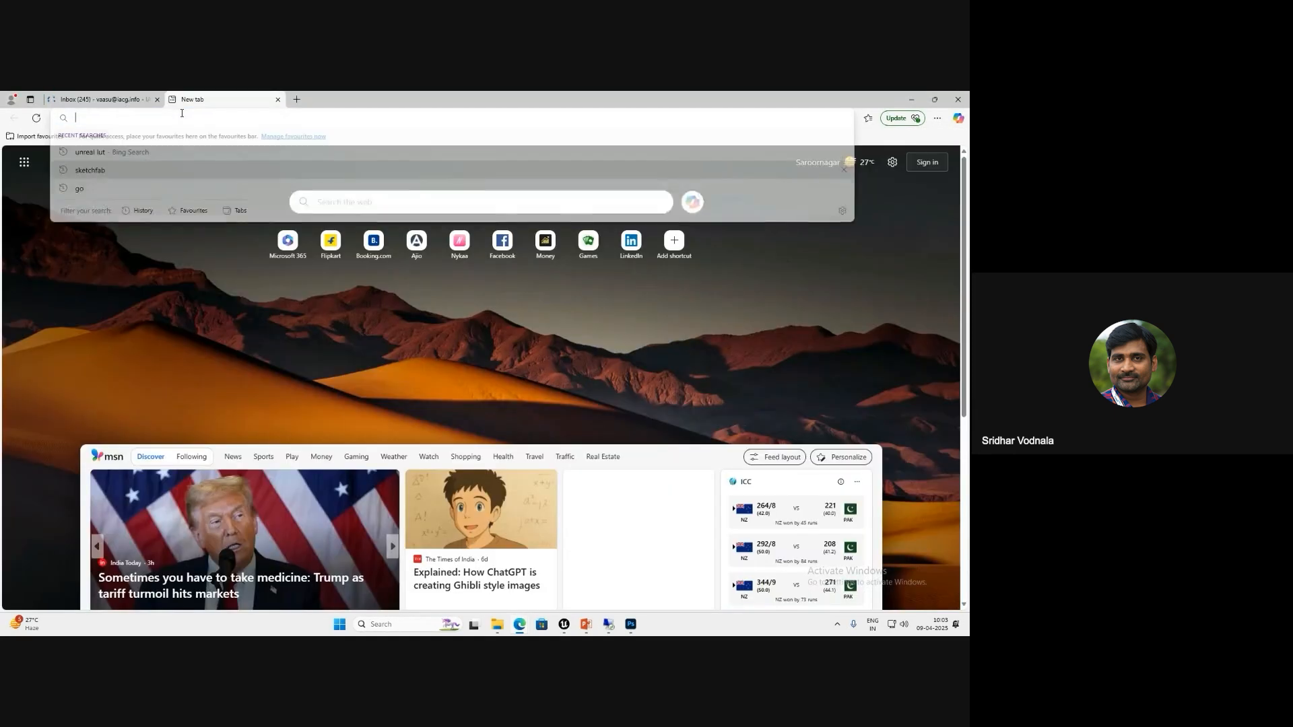
pyautogui.write('gle')
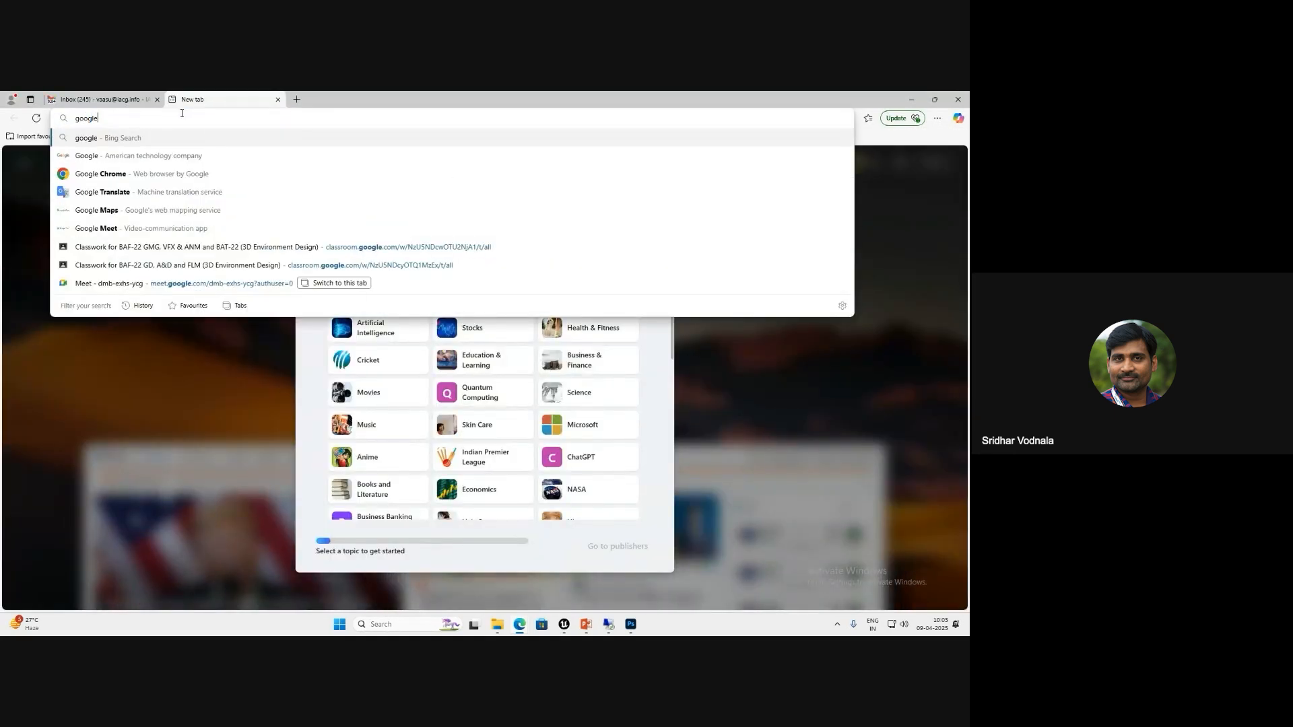
pyautogui.press('Return')
pyautogui.middleClick(112, 96)
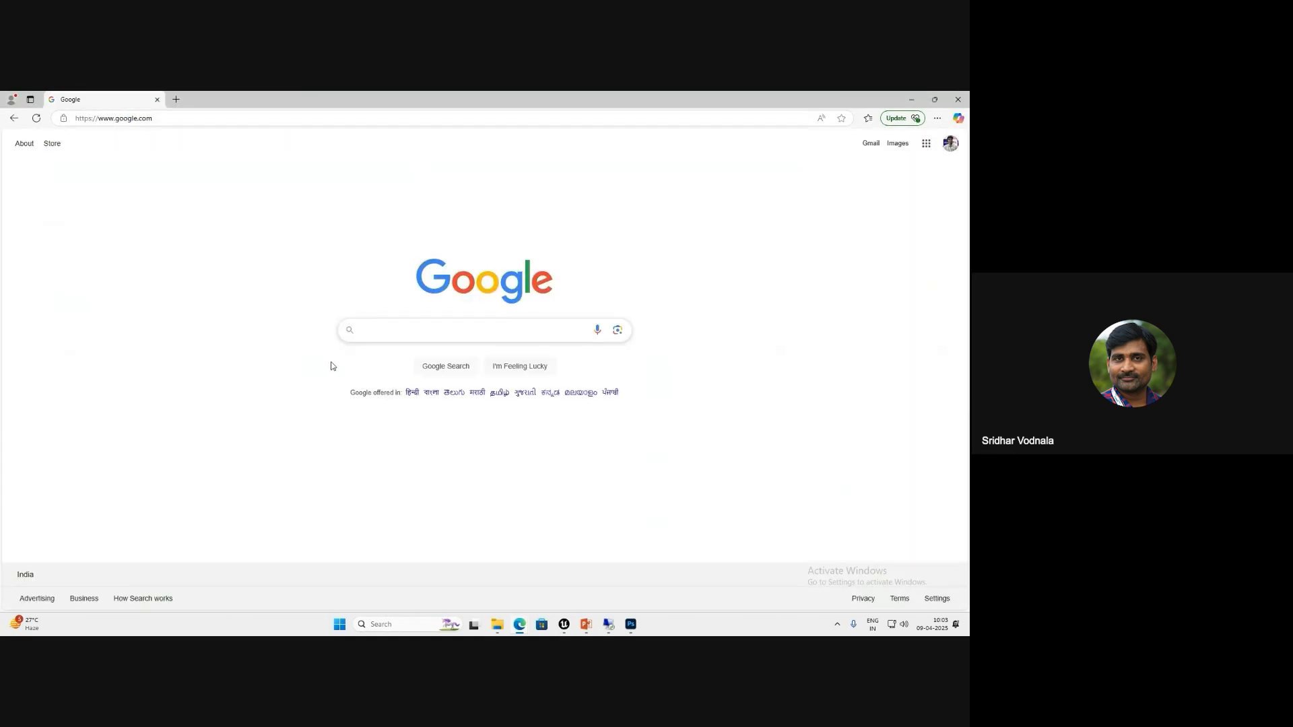
# - Search Google for "dirt mask", refine the search to "dirt mask texture" and show the image results
pyautogui.click(370, 329)
pyautogui.write('dirt')
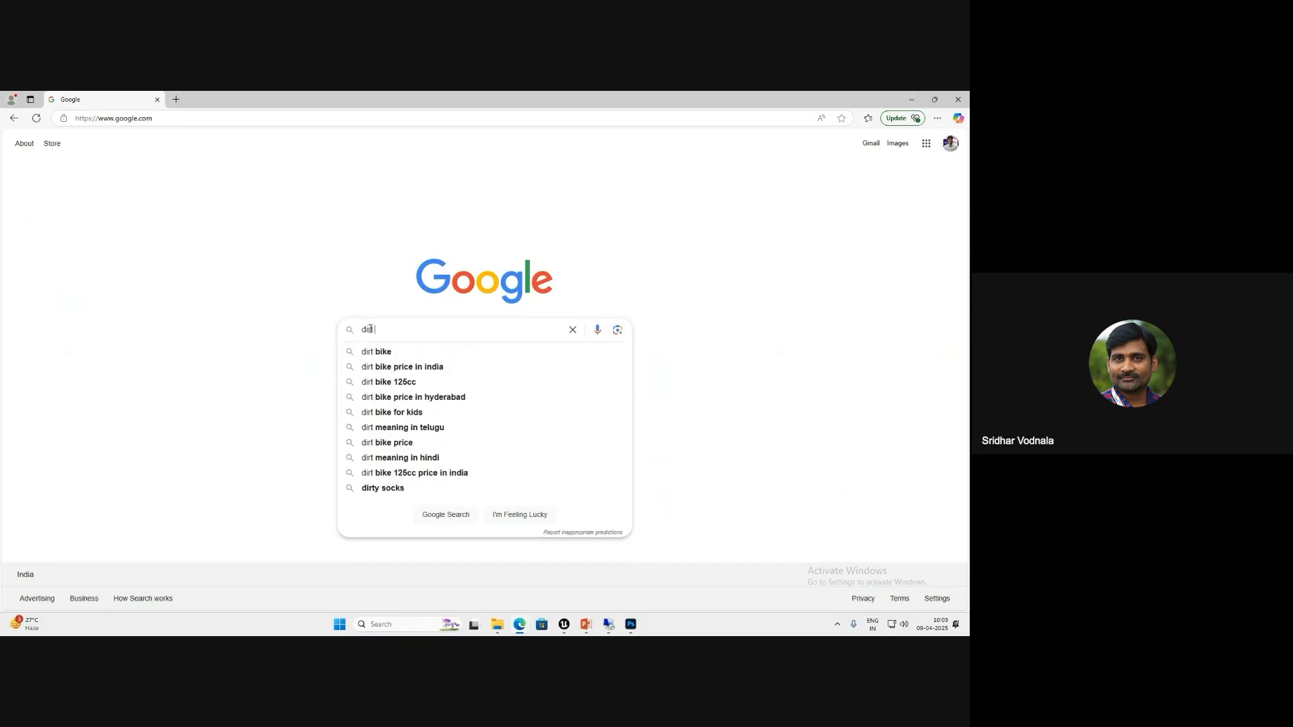
pyautogui.write(' mask')
pyautogui.press('Return')
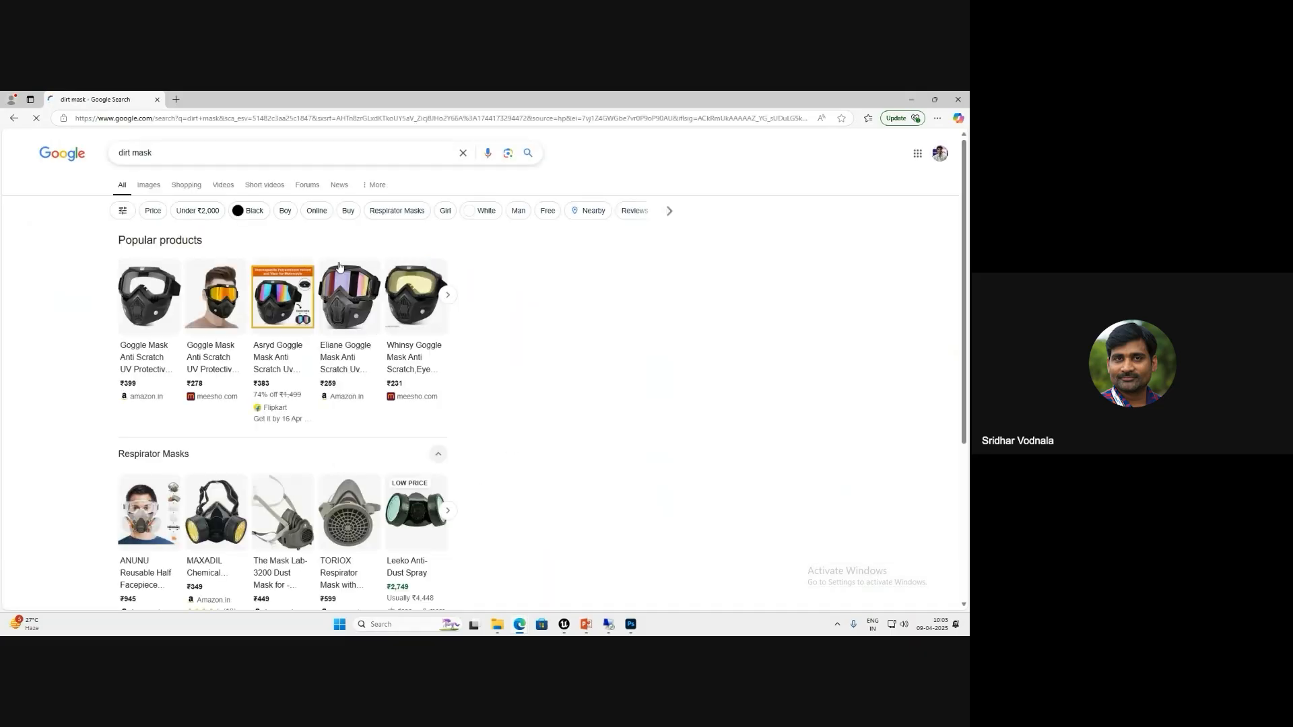
pyautogui.click(171, 156)
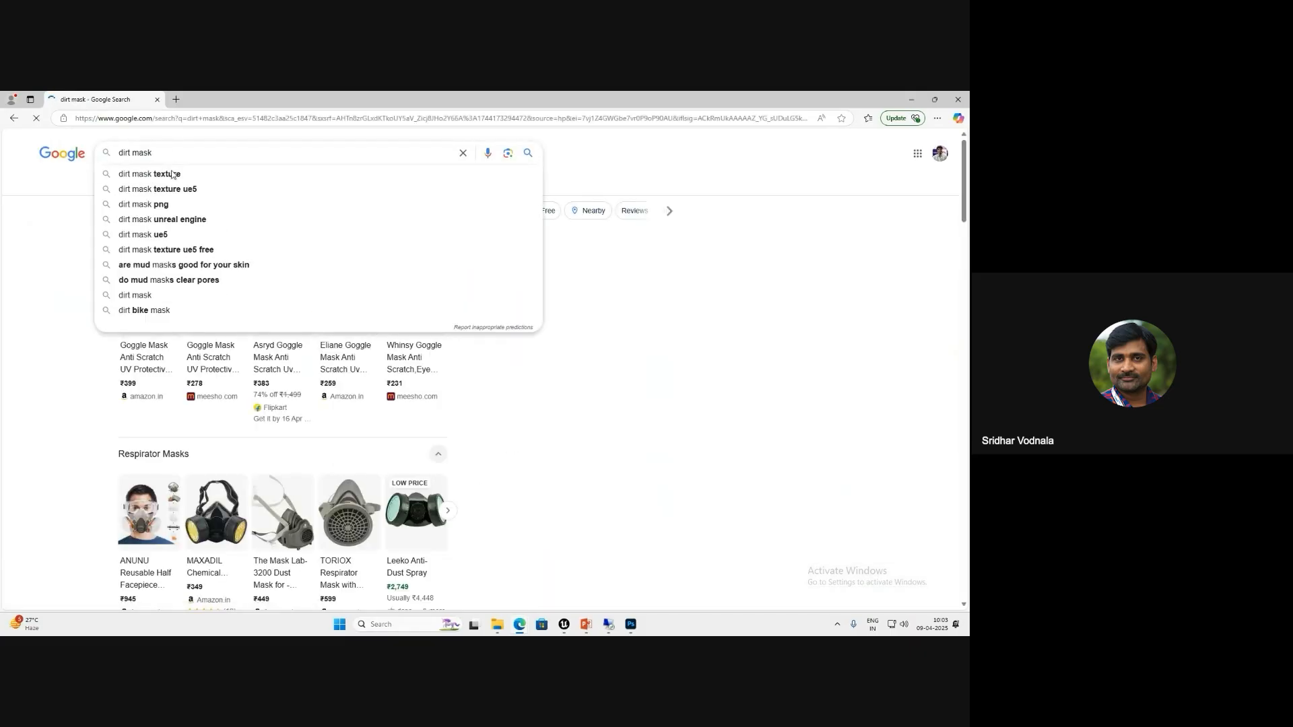
pyautogui.click(168, 189)
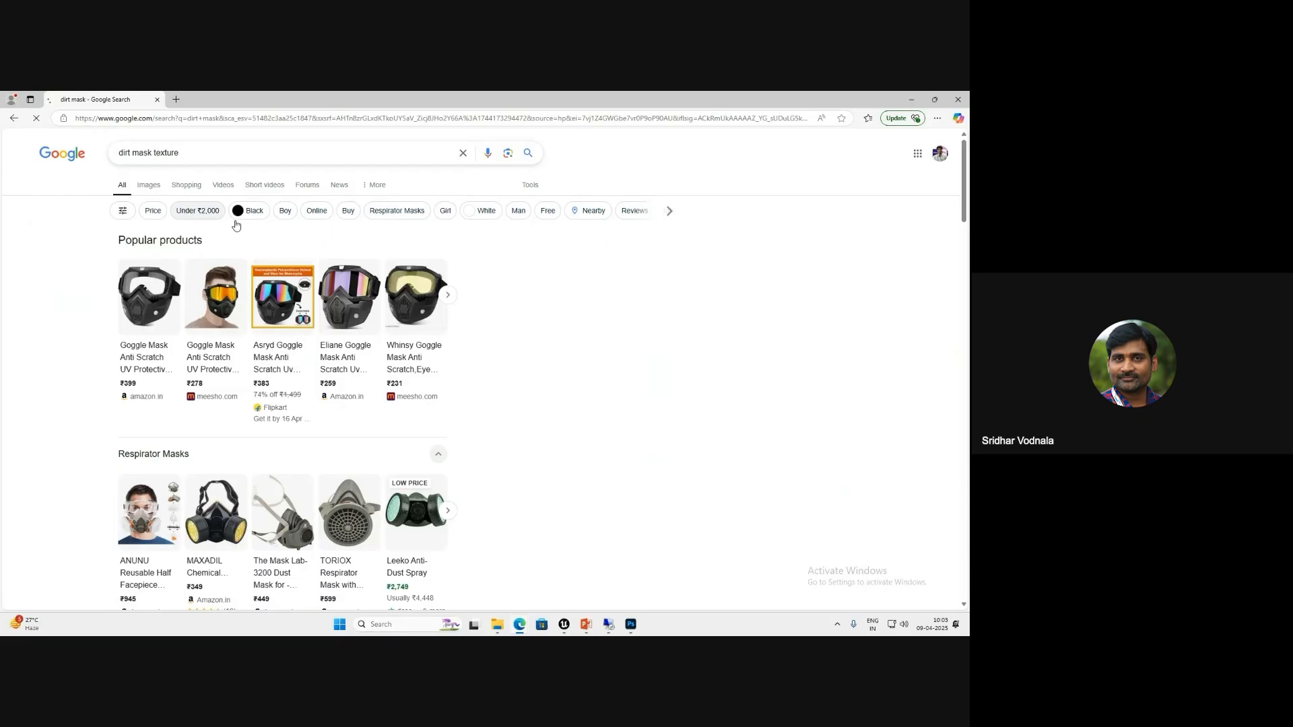
pyautogui.click(150, 185)
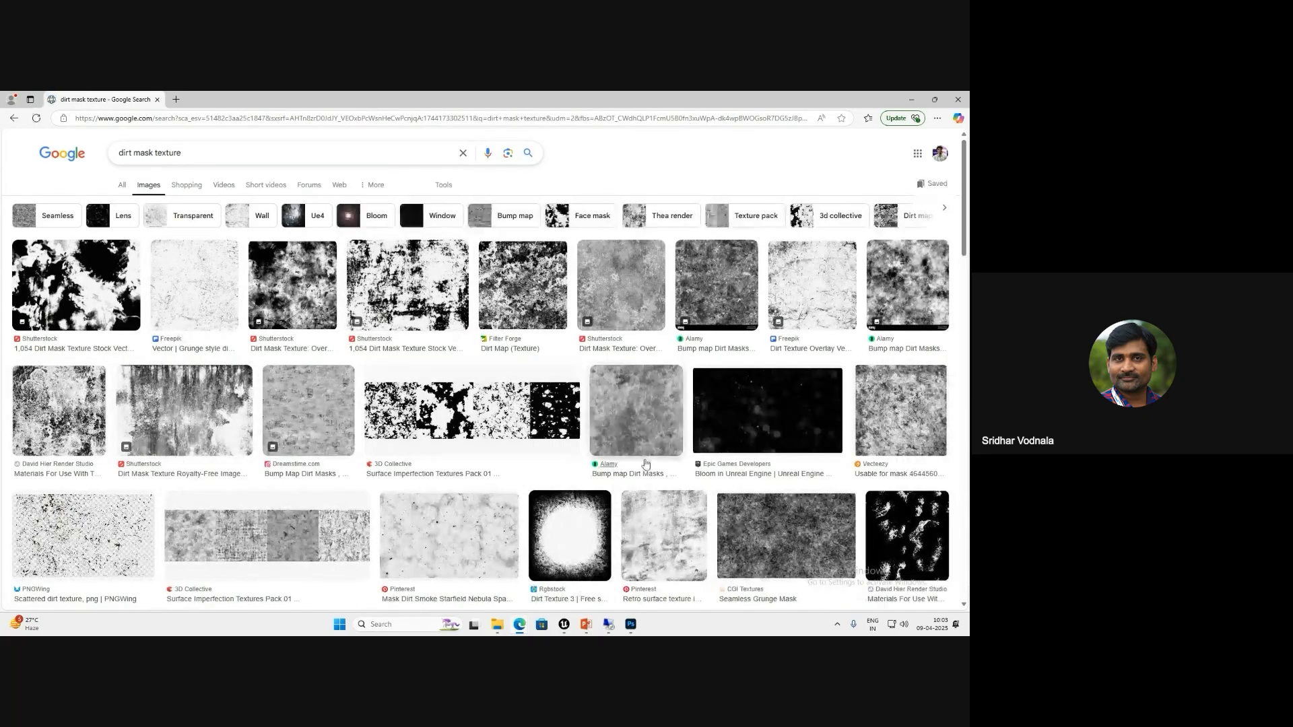
# - Preview the dark Epic Games Developers dirt mask image and look through its related images
pyautogui.click(771, 417)
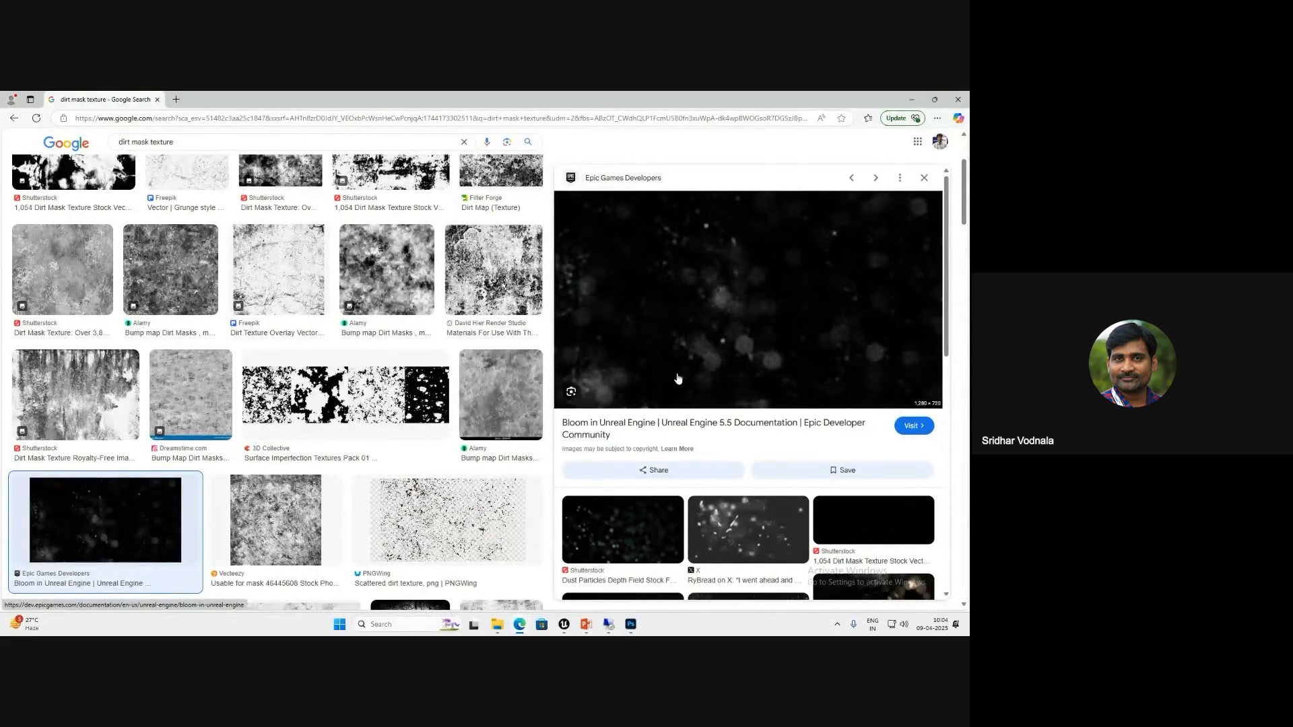
pyautogui.scroll(-1, 690, 367)
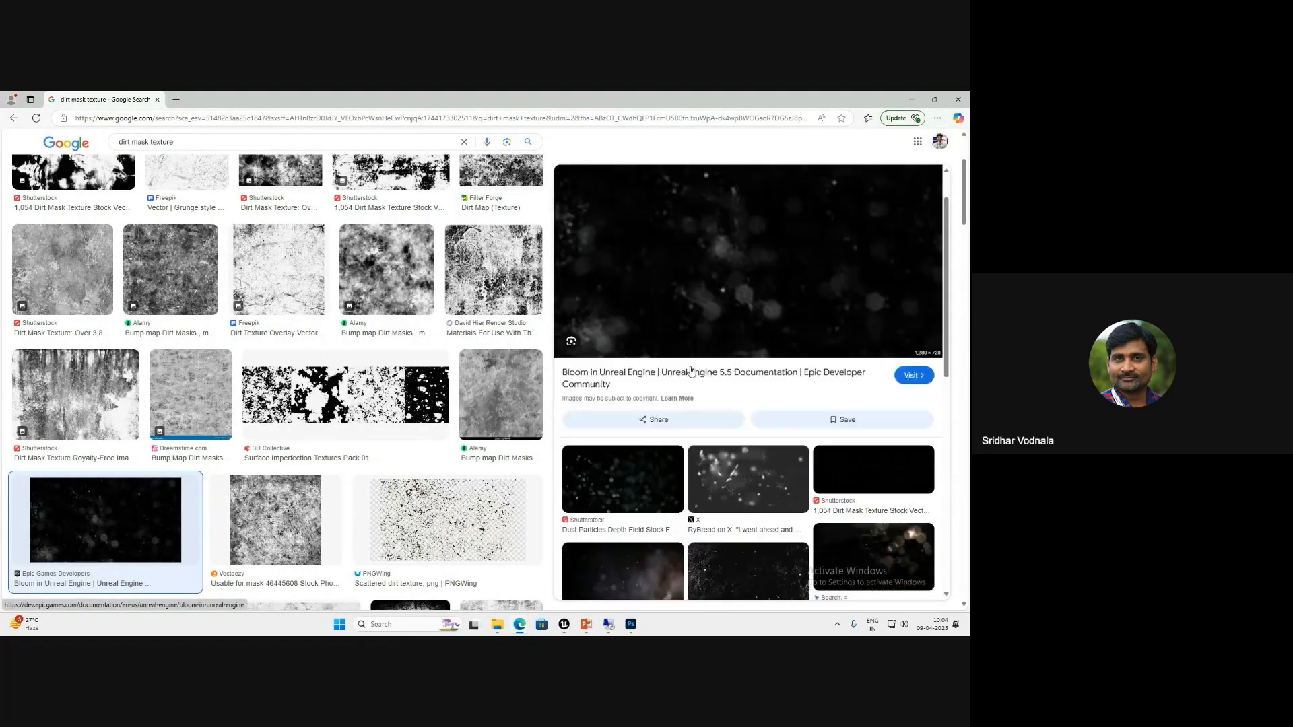
pyautogui.scroll(1, 689, 369)
pyautogui.scroll(-1, 692, 374)
pyautogui.scroll(-2, 738, 471)
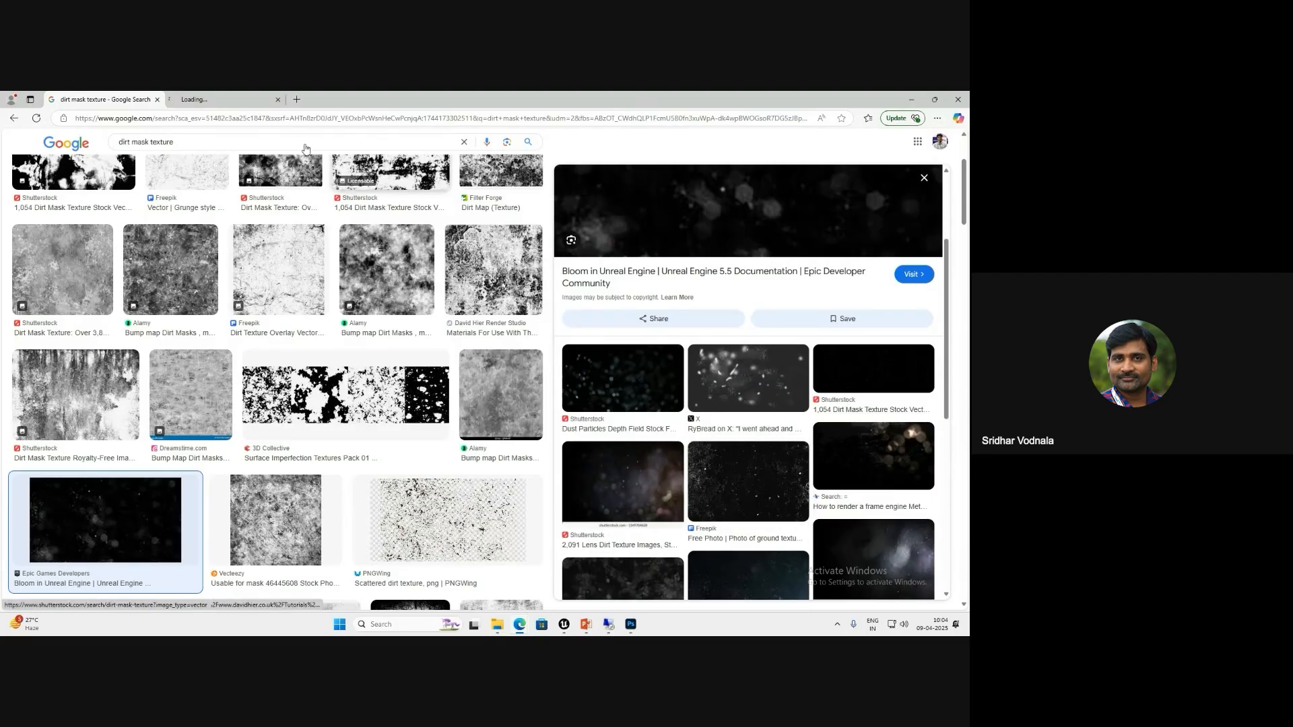
pyautogui.click(747, 488)
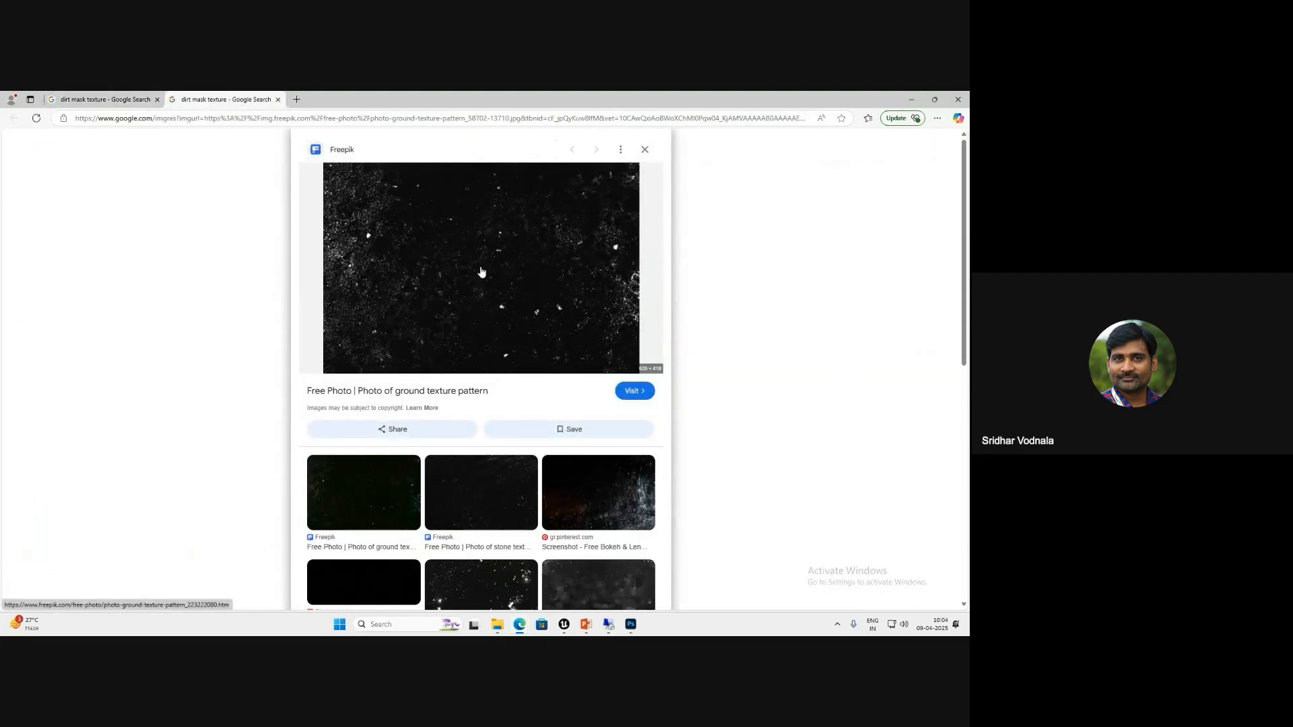
pyautogui.rightClick(444, 267)
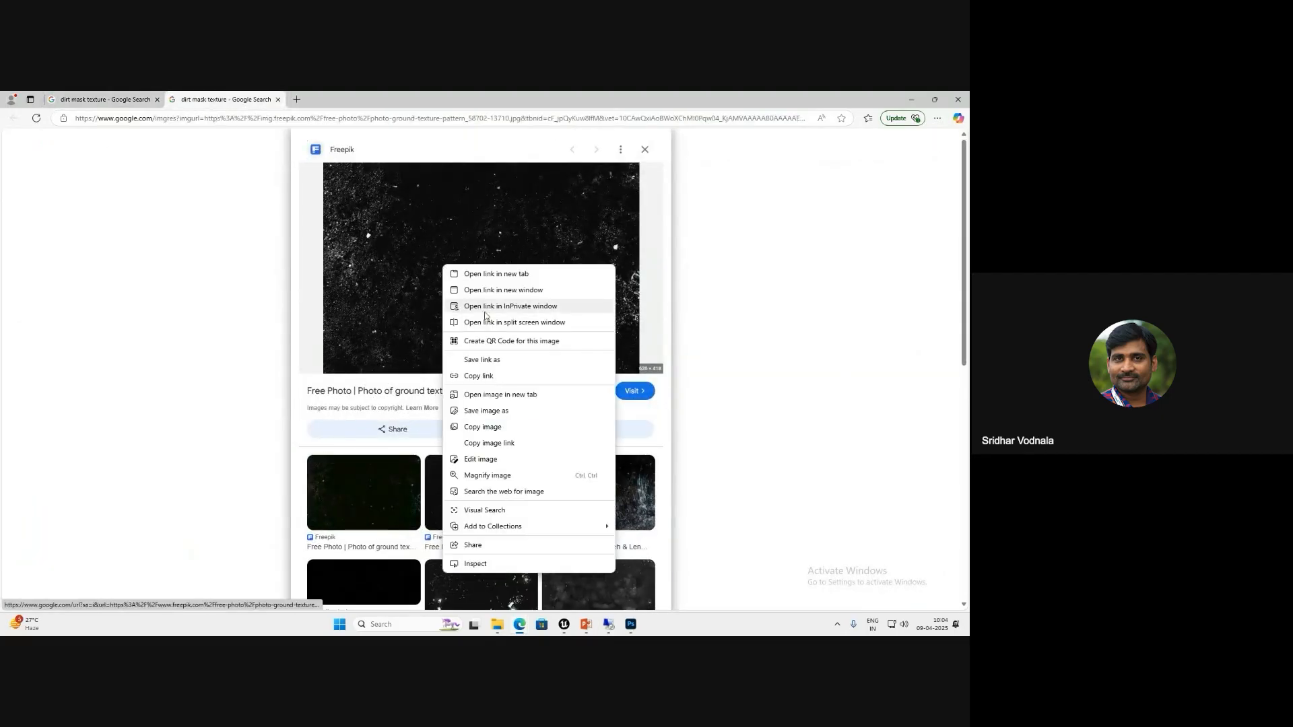
pyautogui.click(486, 411)
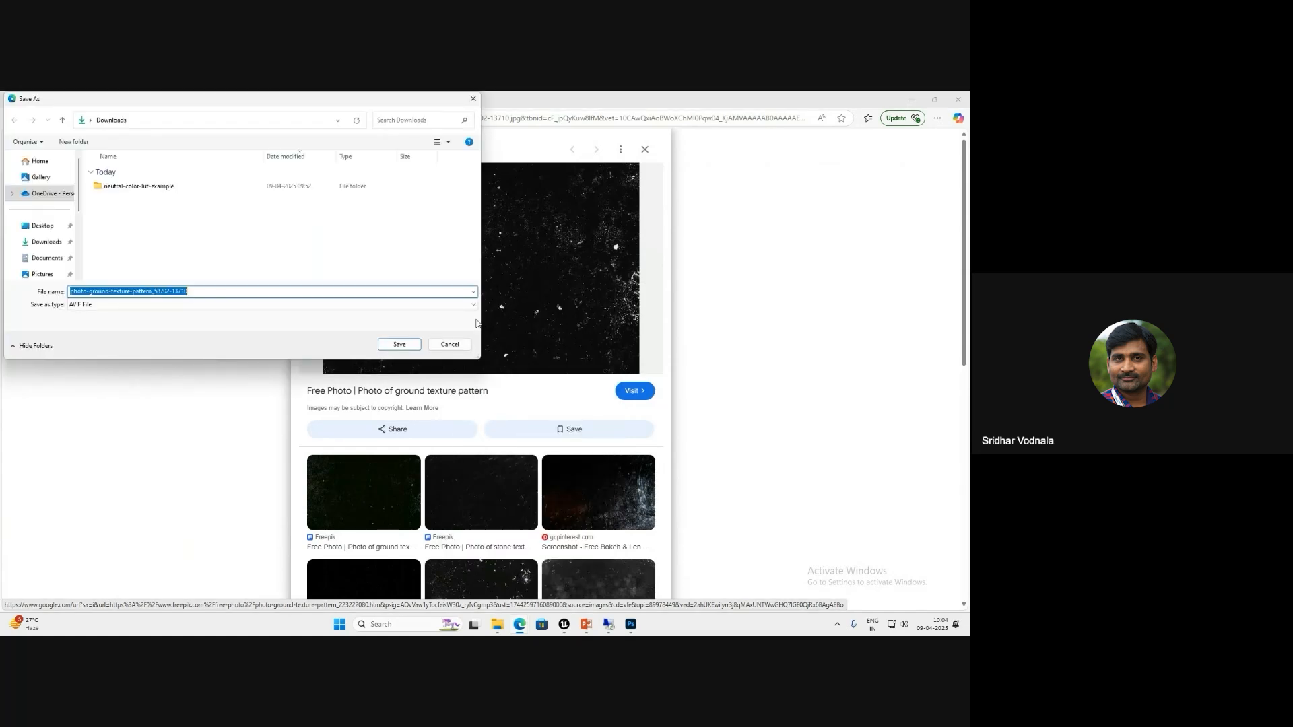
pyautogui.click(450, 344)
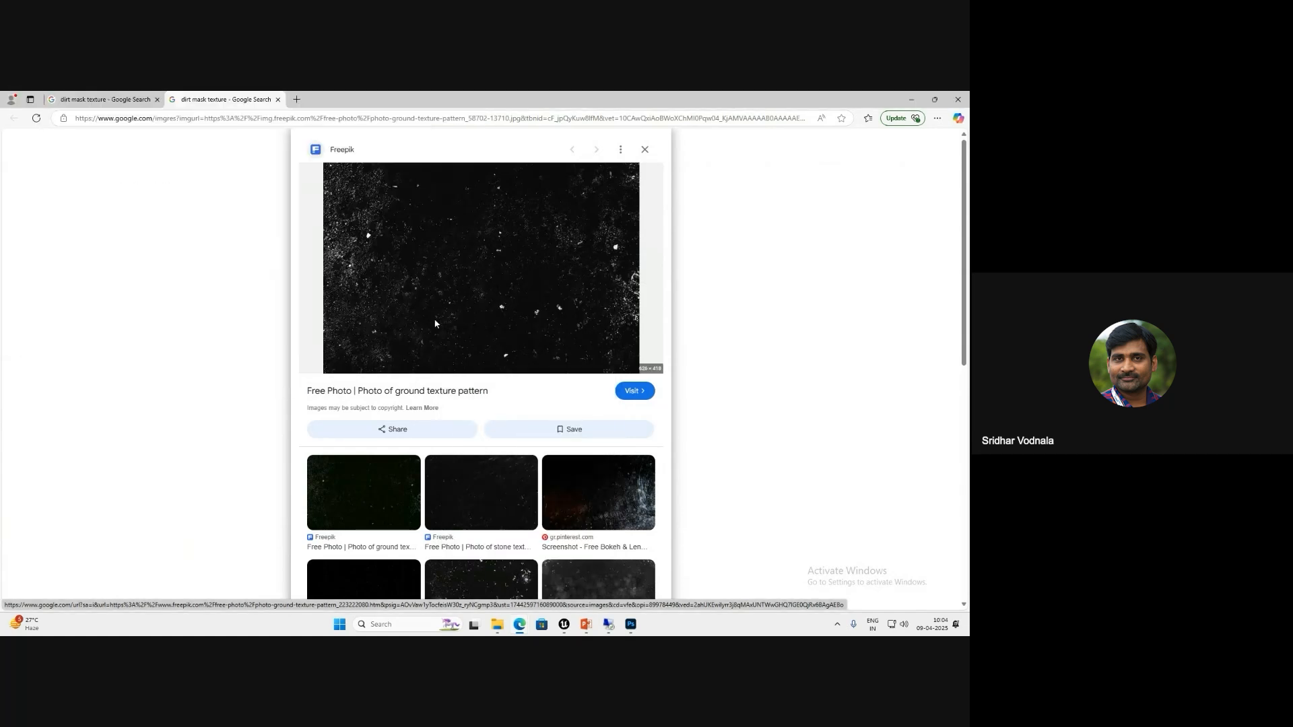
# - Save the Epic Games Developers dirt mask image as dirtmasktextureexample.png in the Downloads folder
pyautogui.click(104, 99)
pyautogui.rightClick(687, 308)
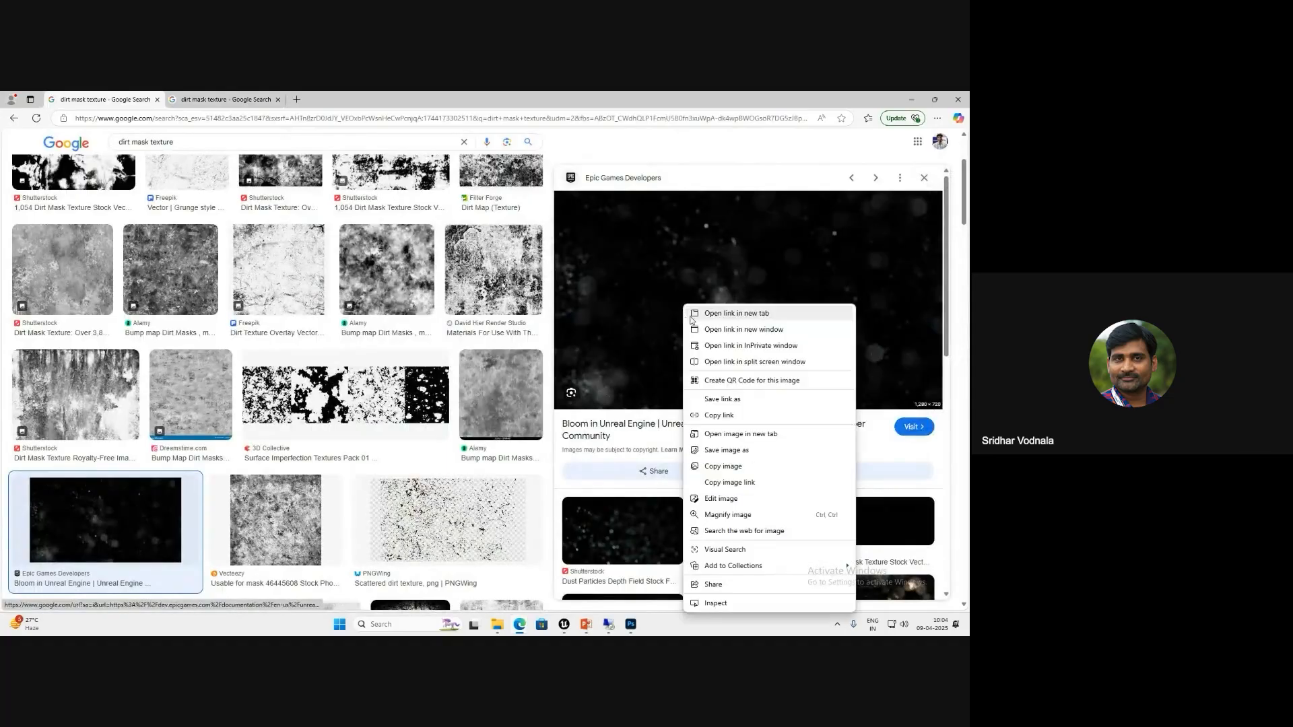
pyautogui.click(726, 450)
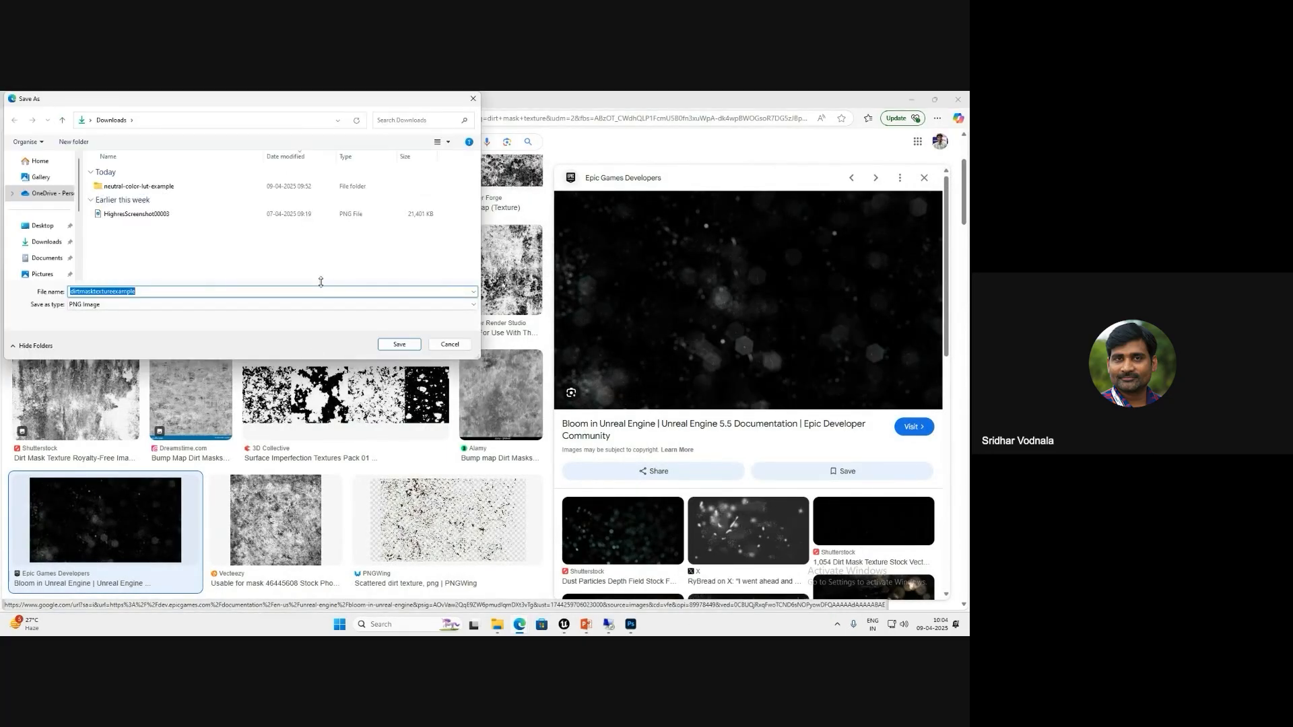
pyautogui.press('Return')
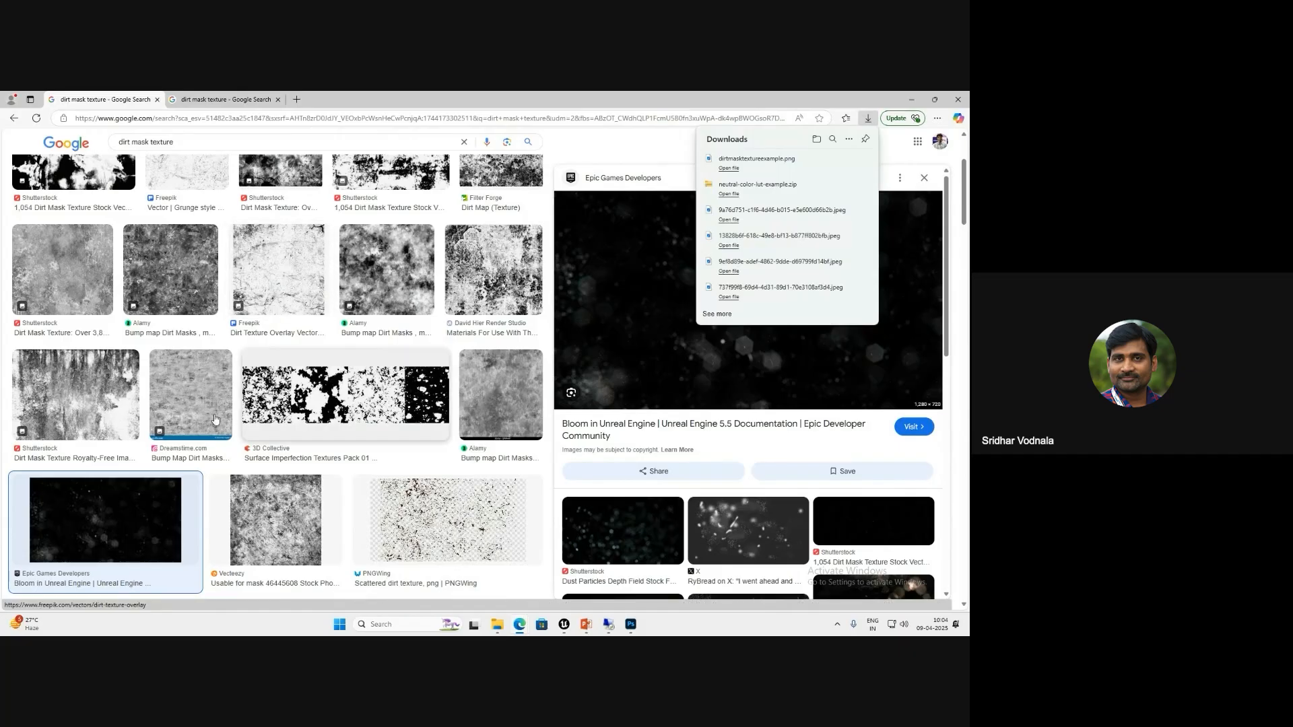
pyautogui.scroll(-2, 312, 429)
pyautogui.scroll(-2, 312, 428)
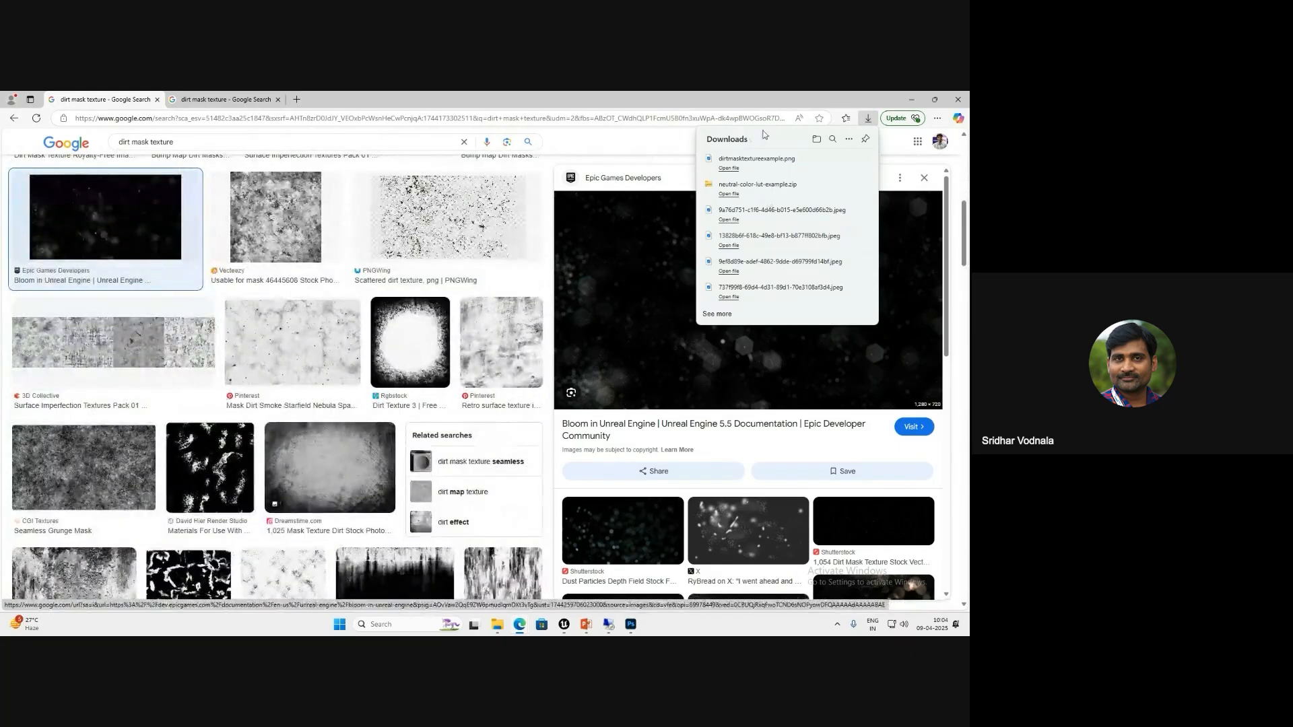
# - Switch to Unreal Engine and import dirtmasktextureexample from Downloads into the project's Content folder
pyautogui.hotkey('alt', 'Tab')
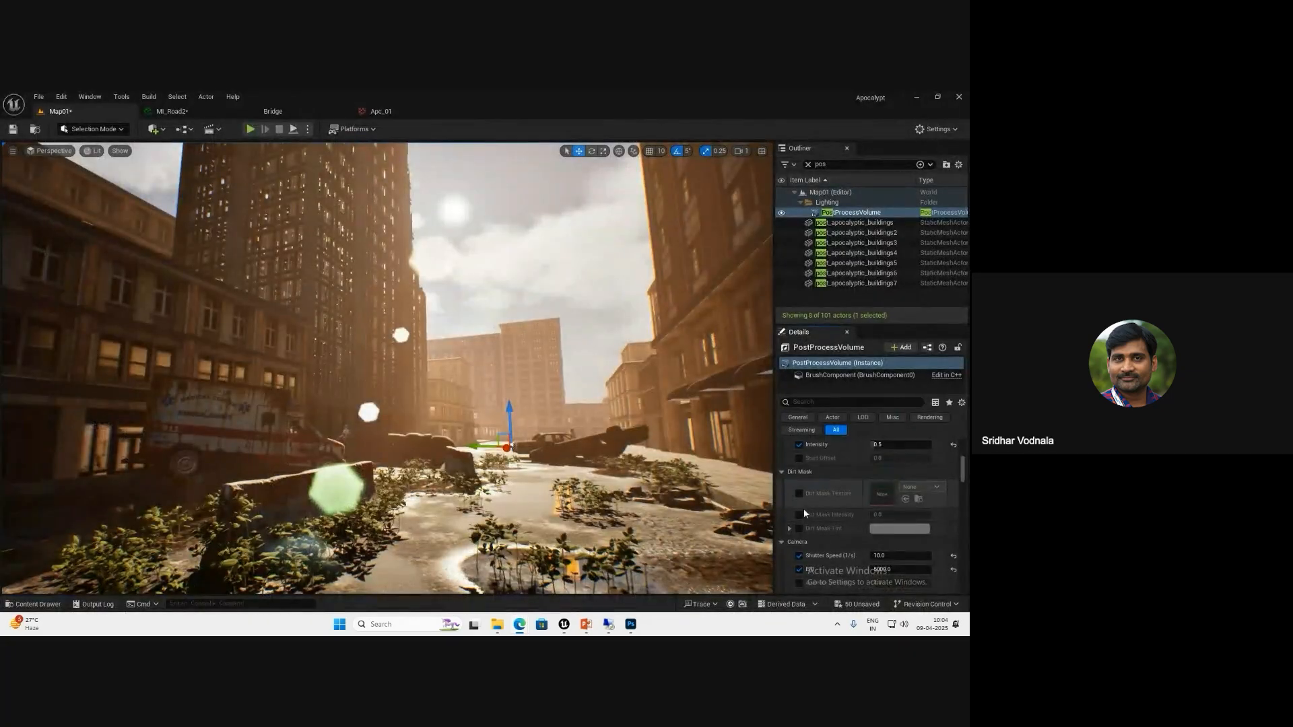
pyautogui.hotkey('ctrl', 'space')
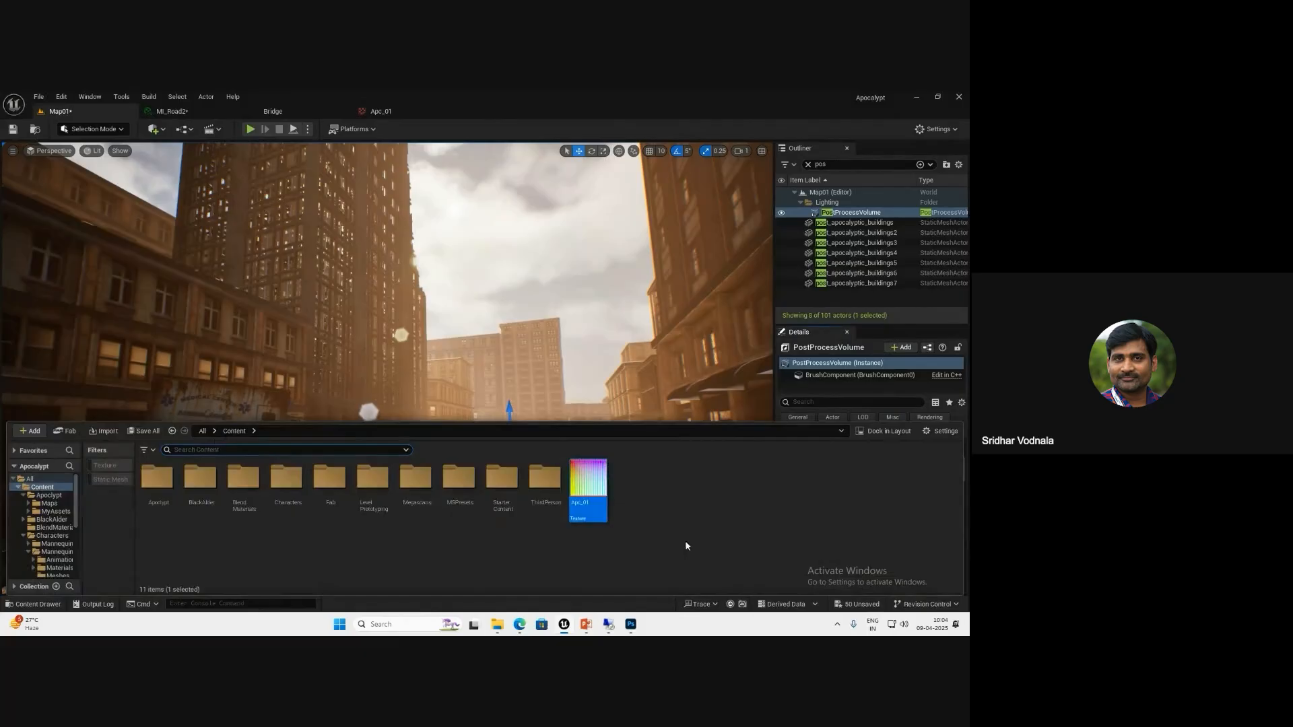
pyautogui.rightClick(685, 540)
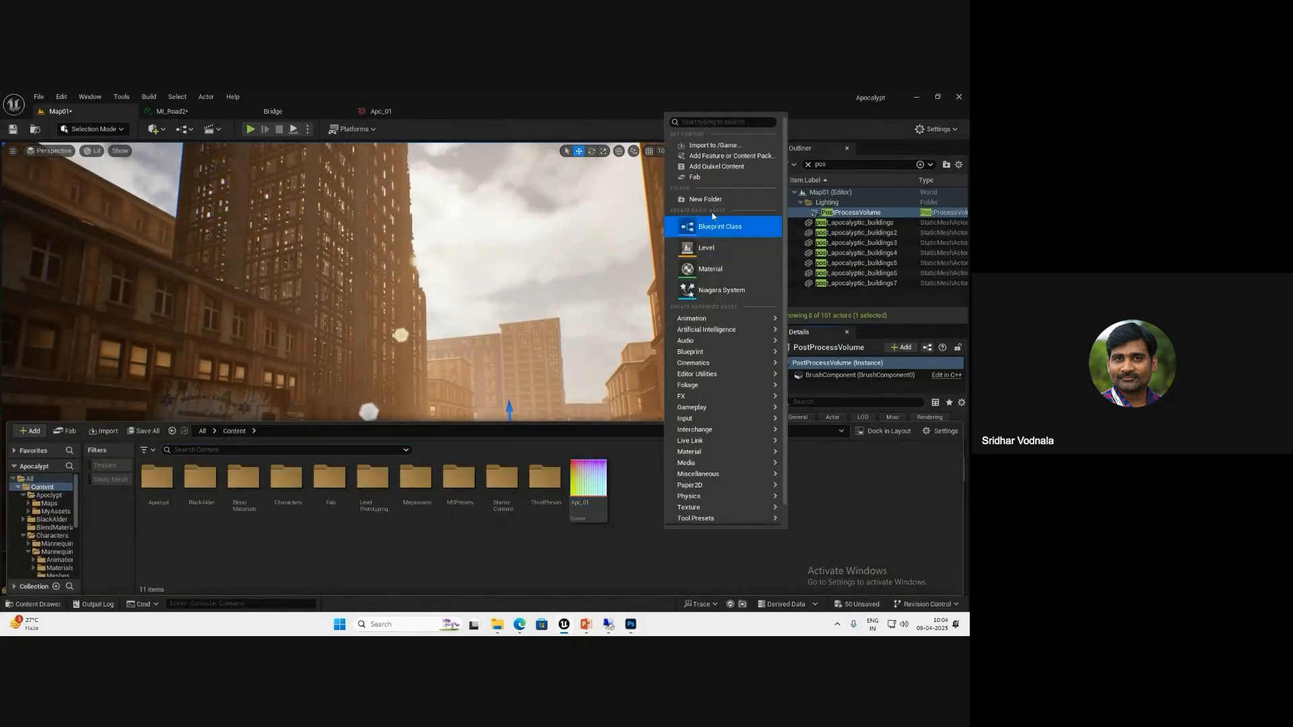
pyautogui.click(704, 145)
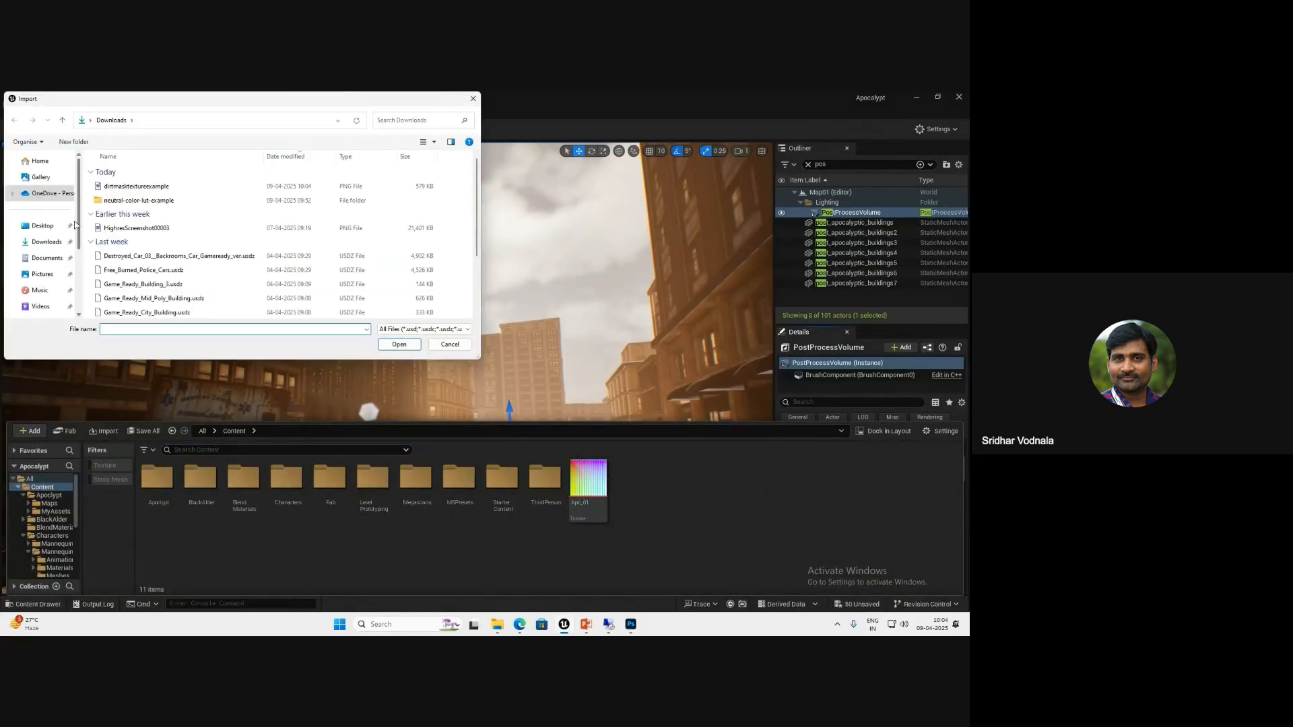
pyautogui.doubleClick(118, 188)
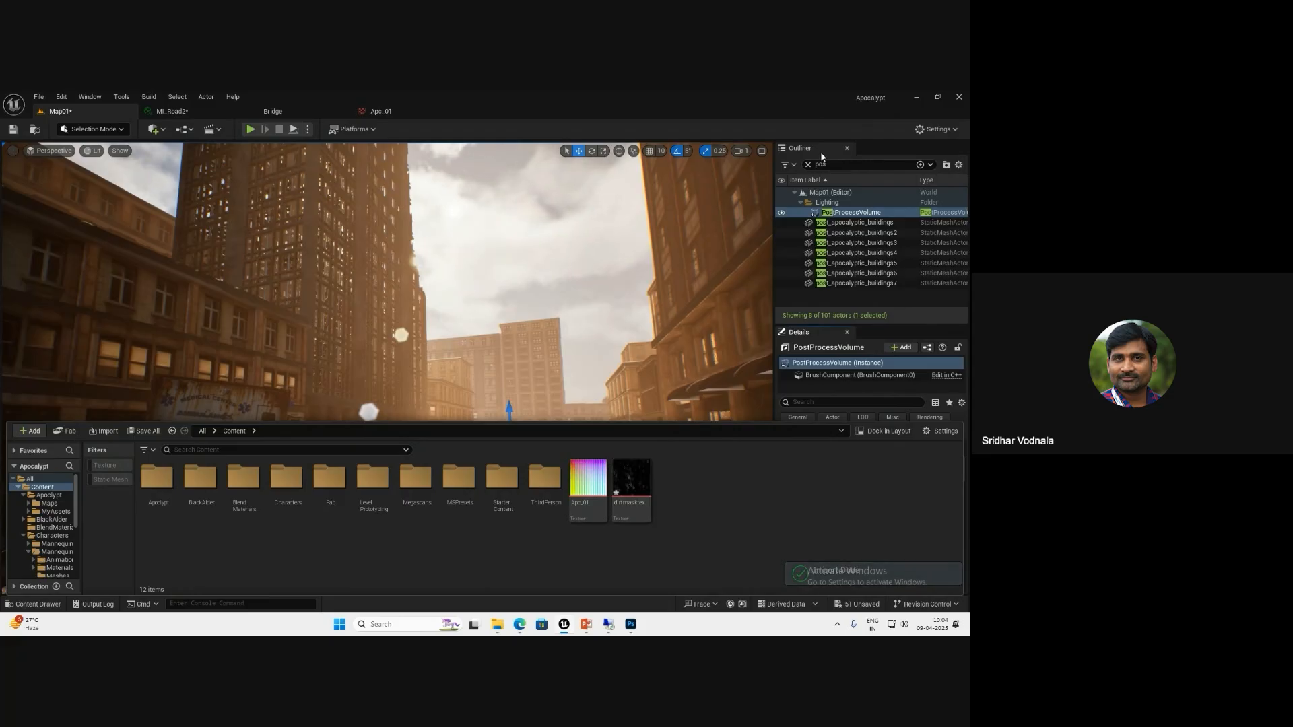
# - Enable the post process volume's Dirt Mask Texture and assign the imported dirt mask texture to it
pyautogui.click(829, 348)
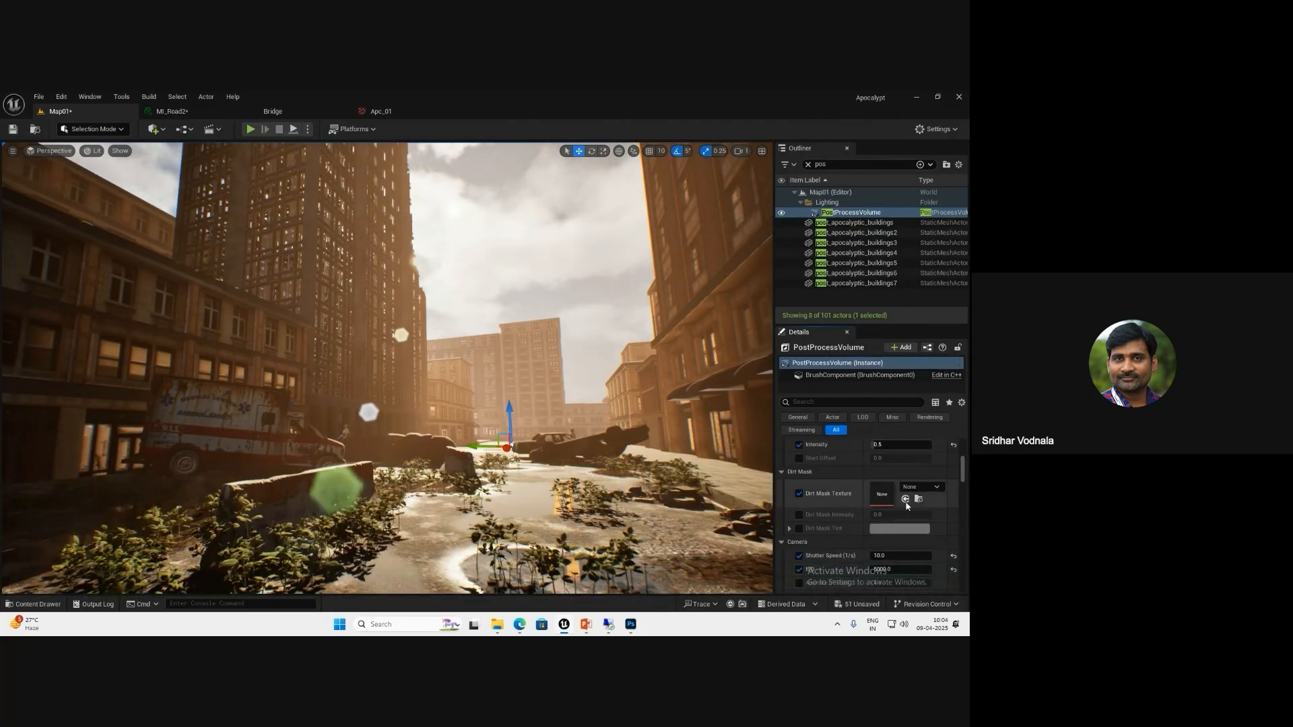
pyautogui.click(918, 499)
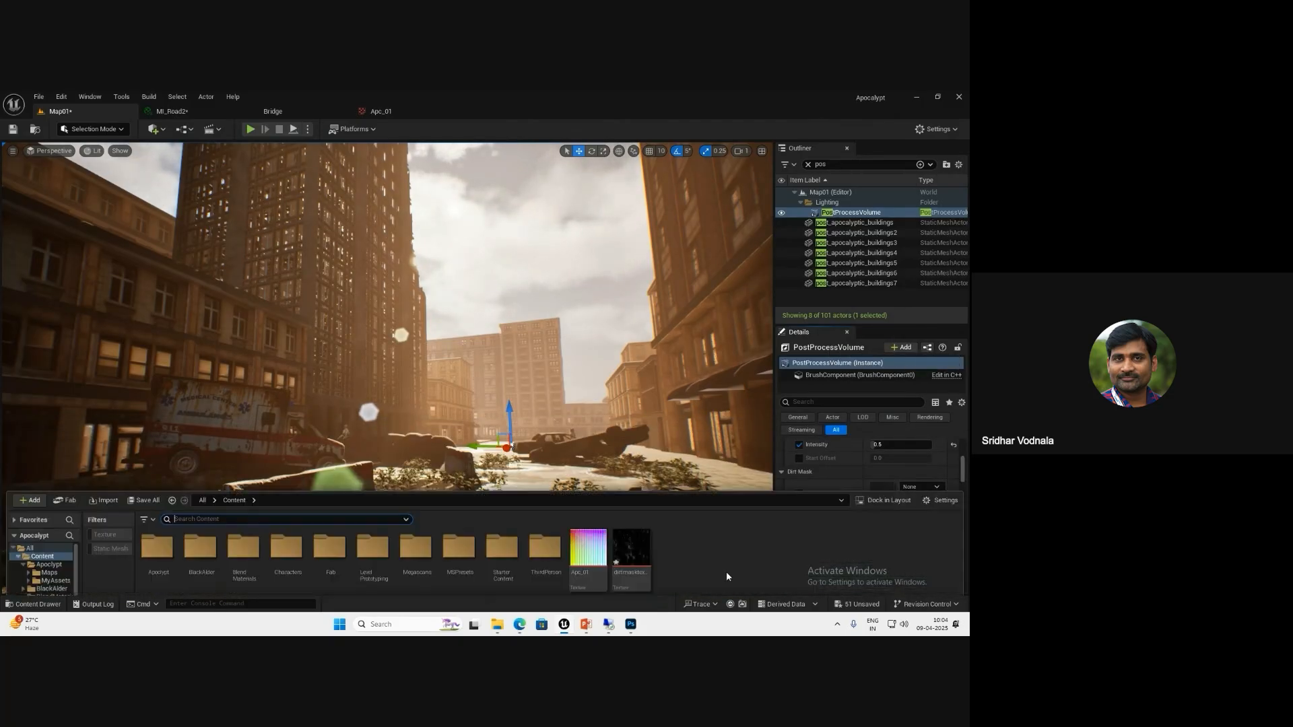
pyautogui.moveTo(573, 290); pyautogui.dragTo(587, 307, button='right')
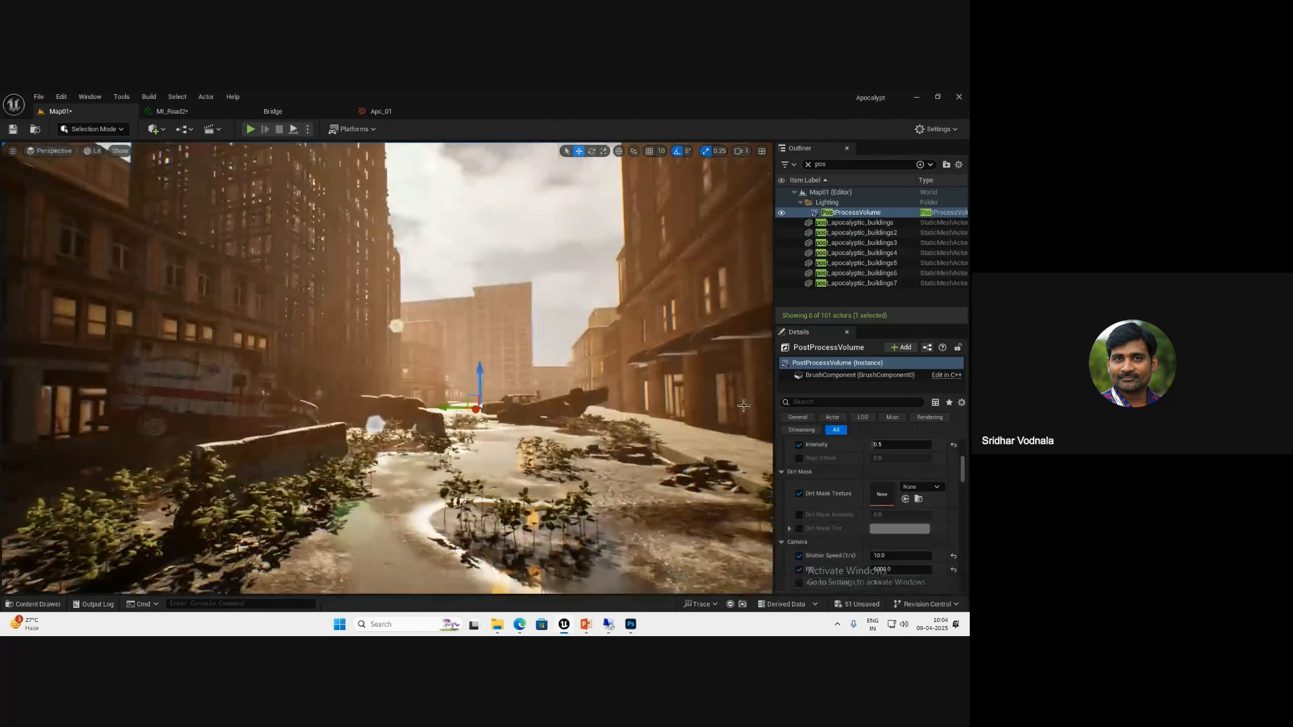
pyautogui.click(905, 499)
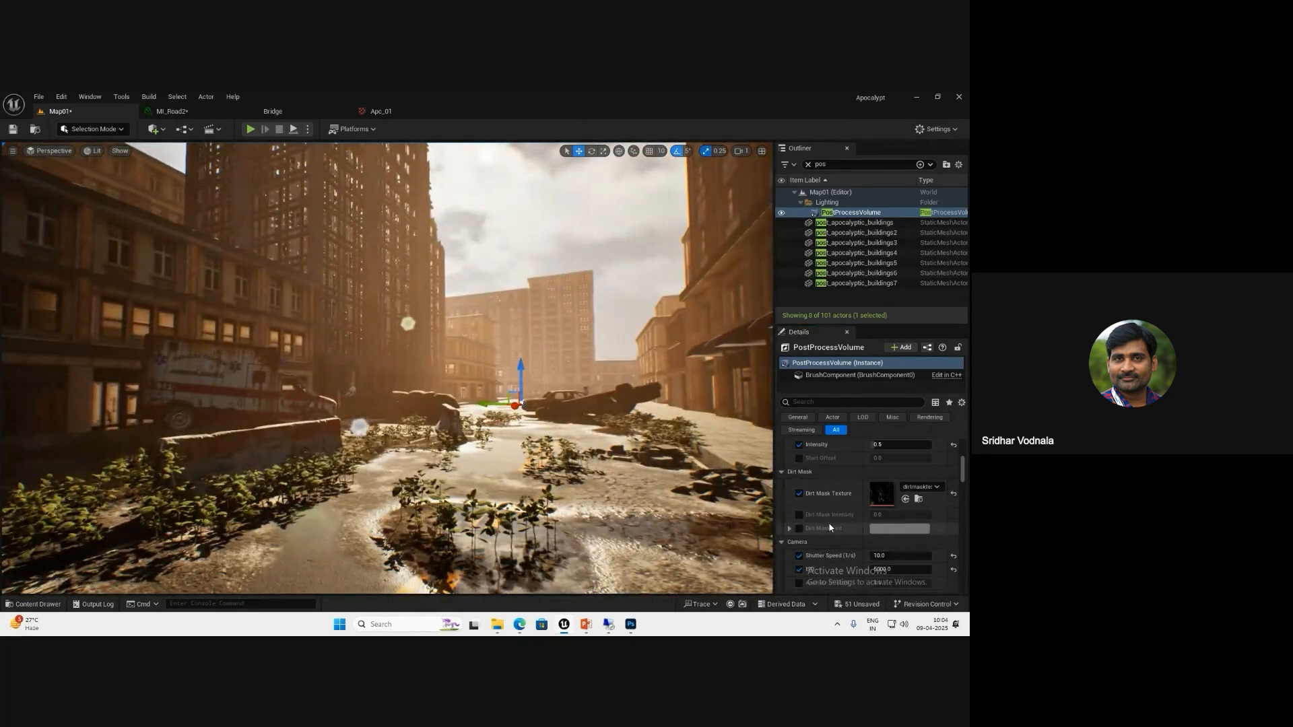
# - Enable Dirt Mask Intensity, try a value of 100, and set it to 1000
pyautogui.click(799, 515)
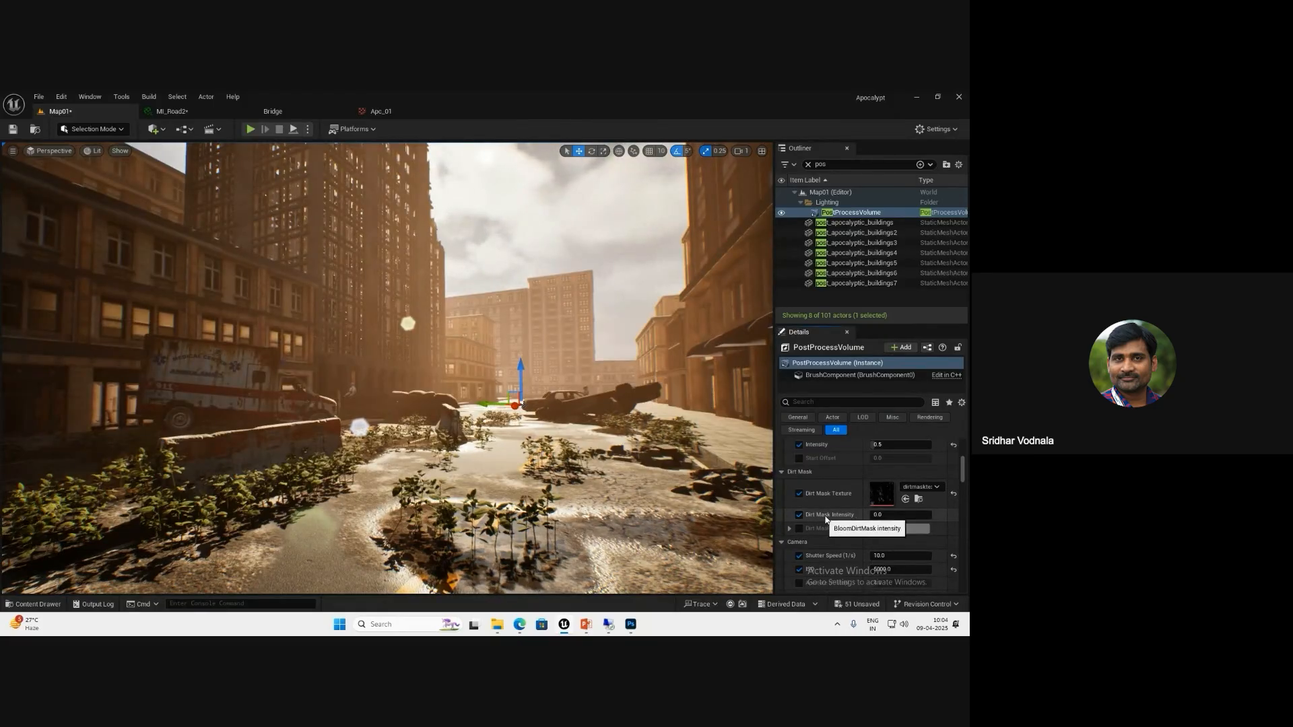
pyautogui.click(889, 515)
pyautogui.write('100')
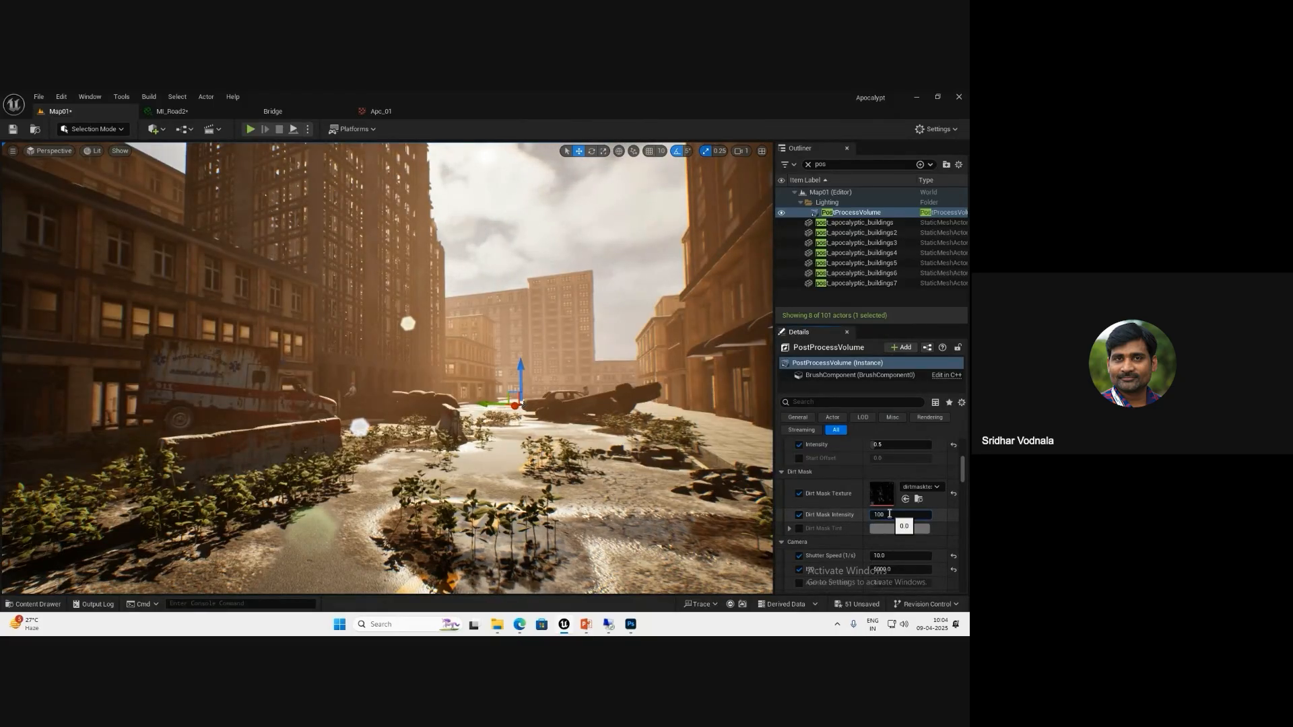
pyautogui.press('Return')
pyautogui.write('100')
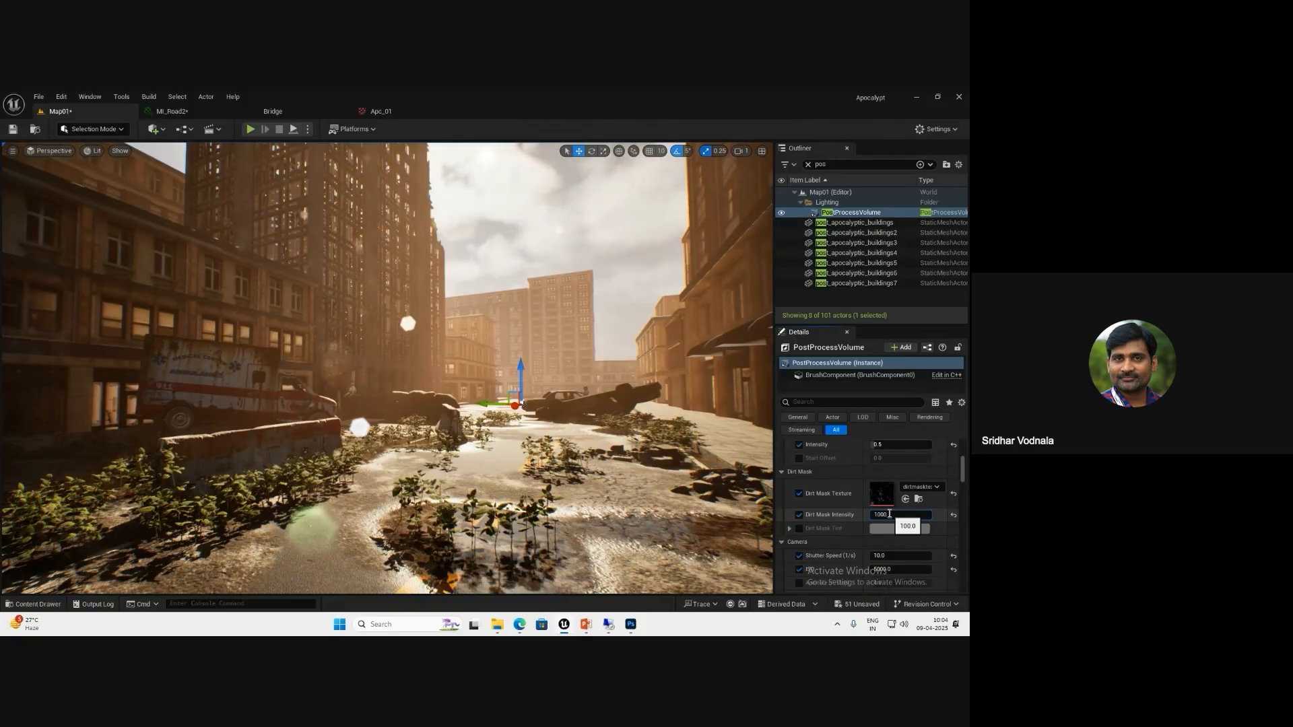
pyautogui.write('0')
pyautogui.press('Return')
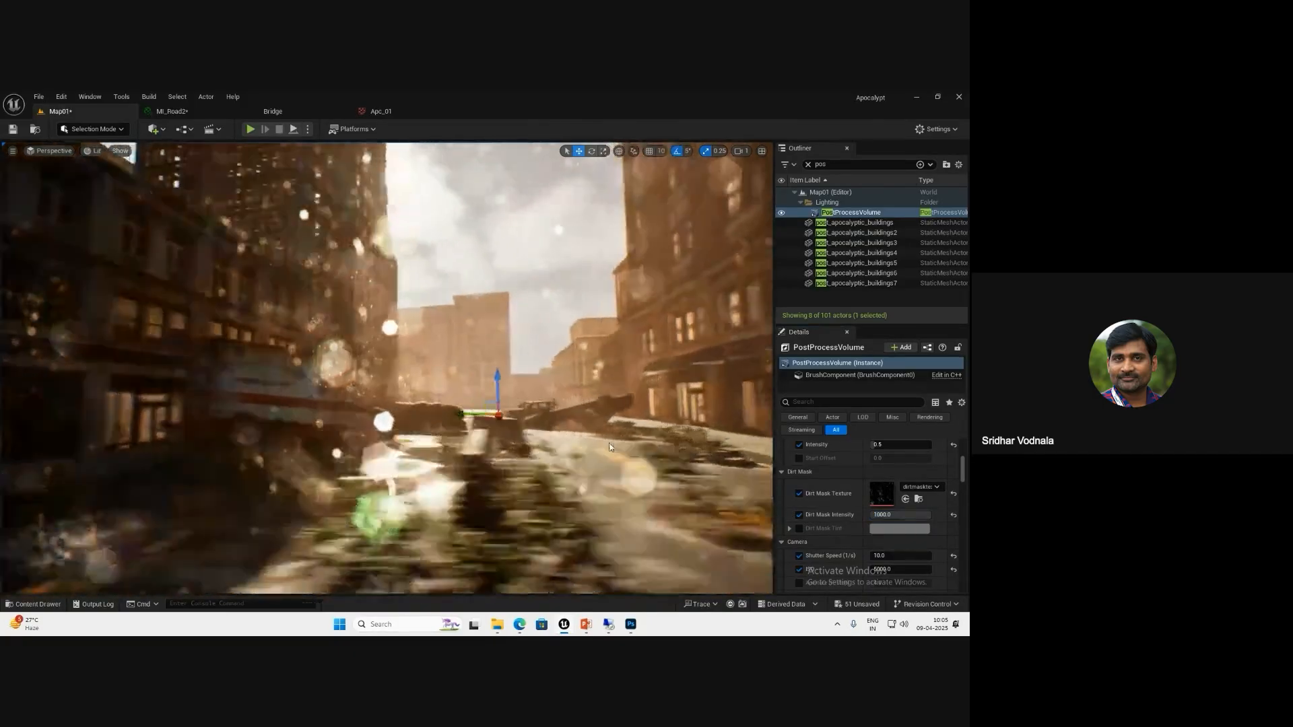
# - Enable Dirt Mask Tint and set it to a muted orange with hue about 33, saturation about 0.79 and value 0.5
pyautogui.moveTo(611, 447)
pyautogui.mouseDown(button='right')
pyautogui.moveTo(584, 460)
pyautogui.moveTo(351, 455)
pyautogui.moveTo(616, 458)
pyautogui.mouseUp(button='right')
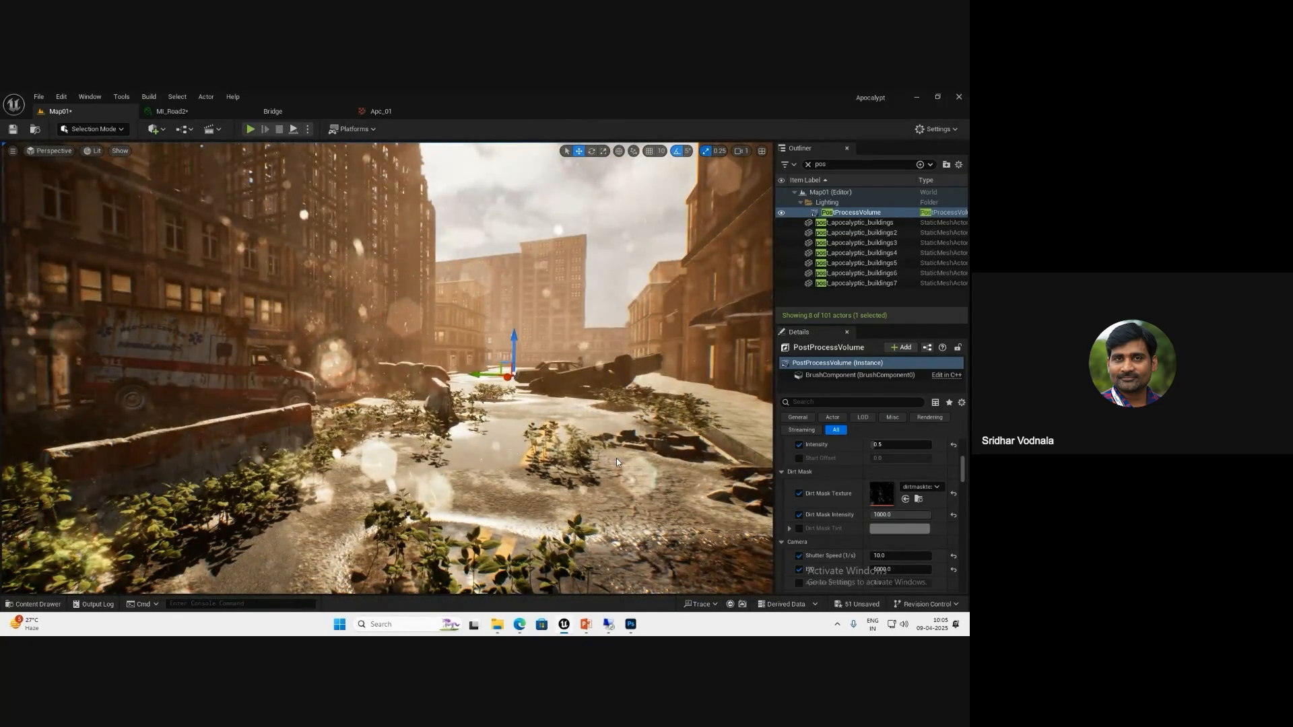
pyautogui.moveTo(616, 458); pyautogui.dragTo(633, 460, button='right')
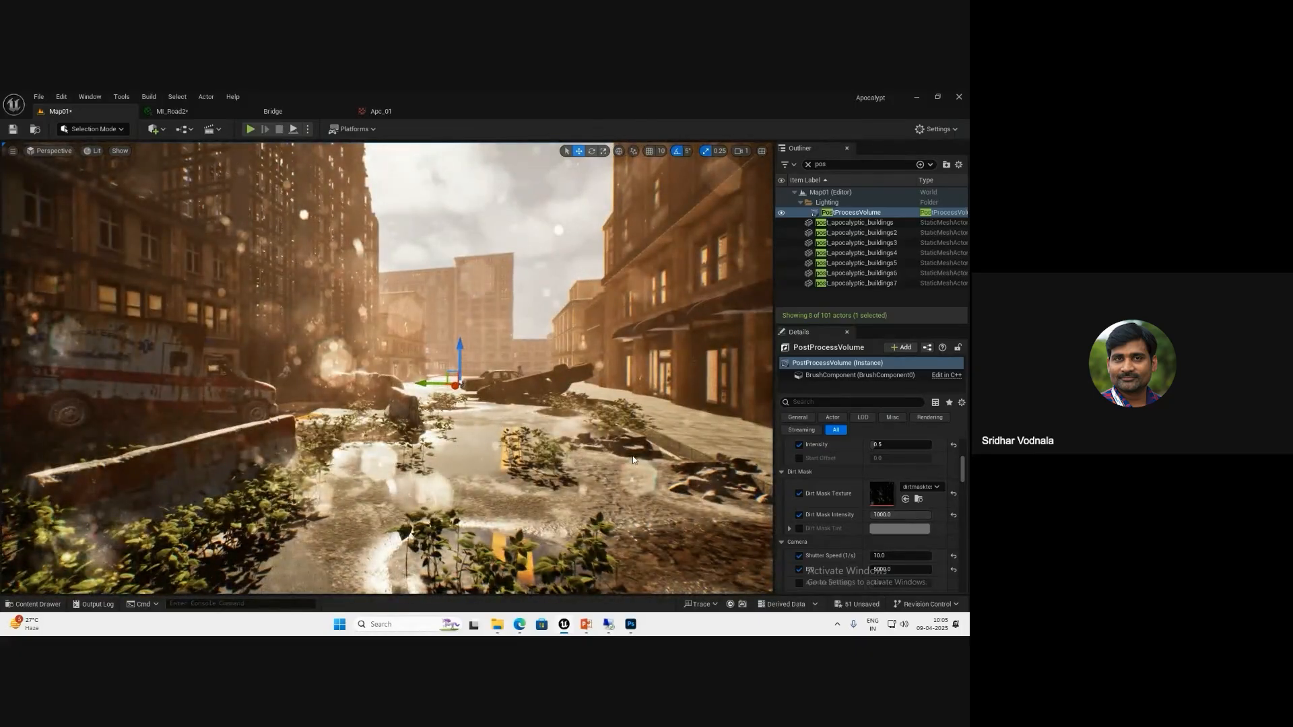
pyautogui.moveTo(634, 461); pyautogui.dragTo(628, 462, button='right')
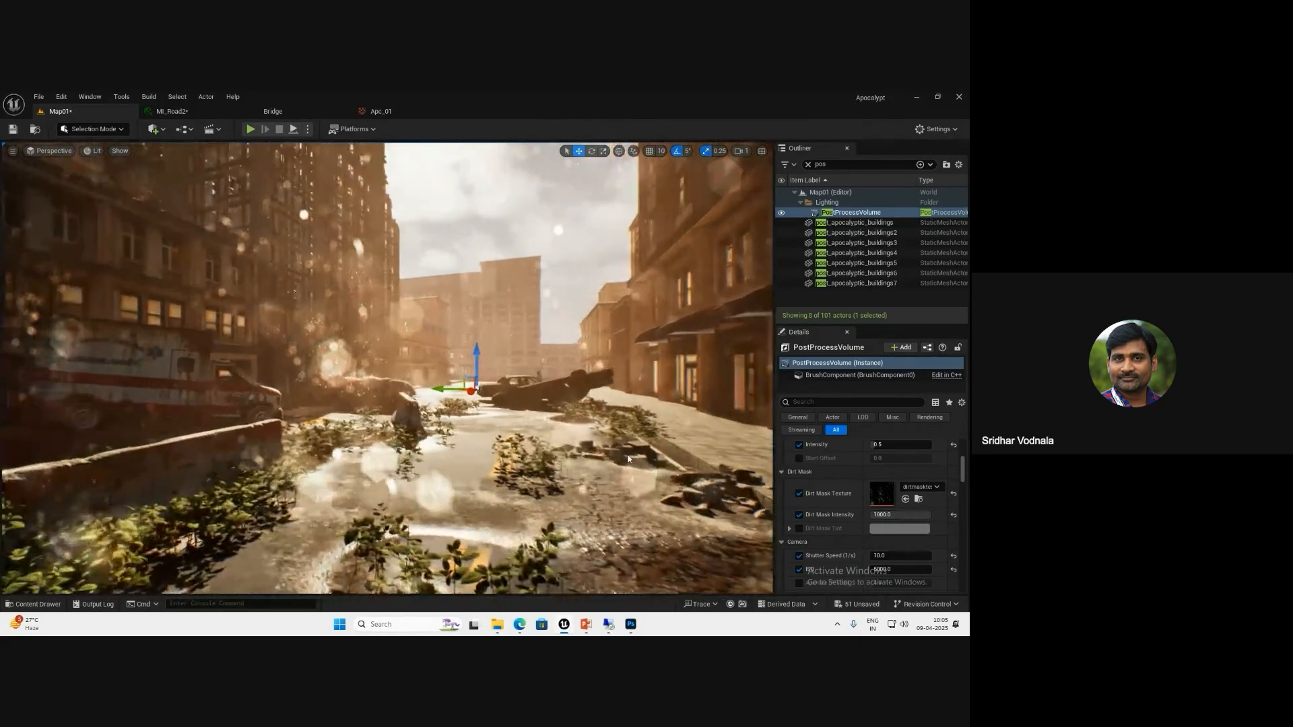
pyautogui.click(799, 529)
pyautogui.click(895, 530)
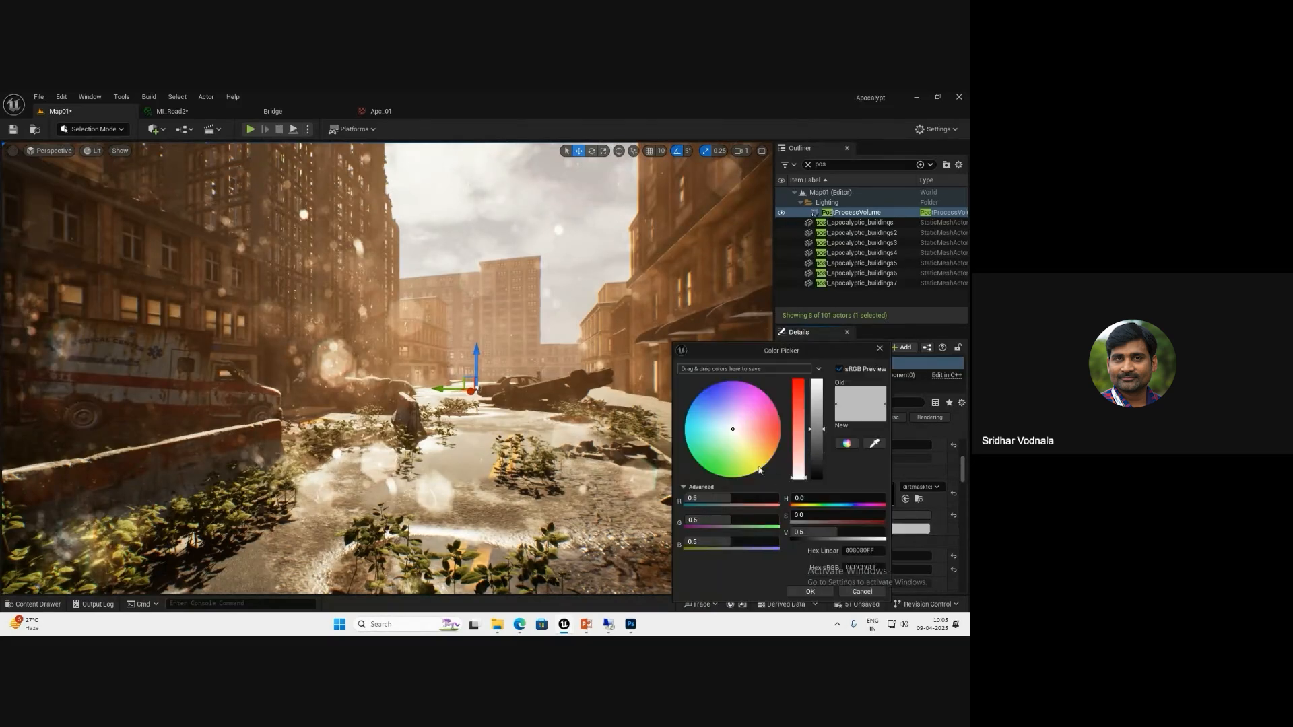
pyautogui.moveTo(737, 459)
pyautogui.mouseDown()
pyautogui.moveTo(779, 471)
pyautogui.moveTo(782, 456)
pyautogui.moveTo(762, 449)
pyautogui.mouseUp()
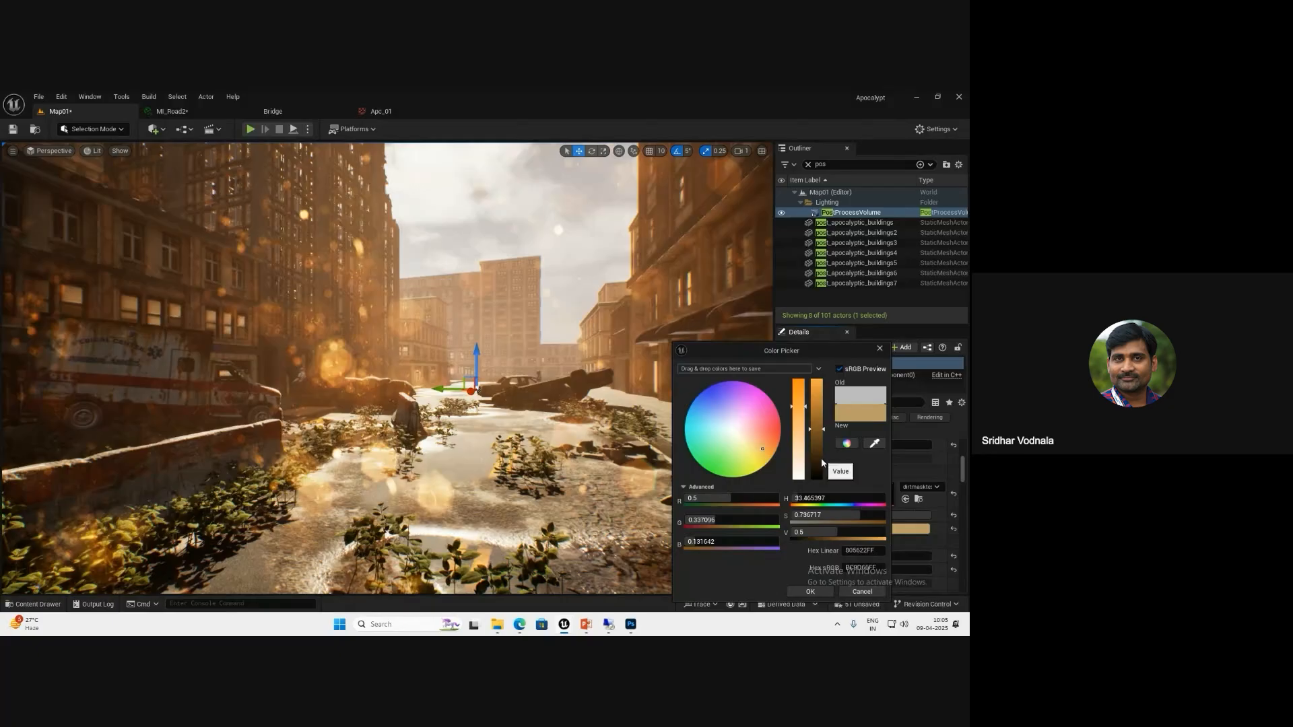
pyautogui.click(812, 591)
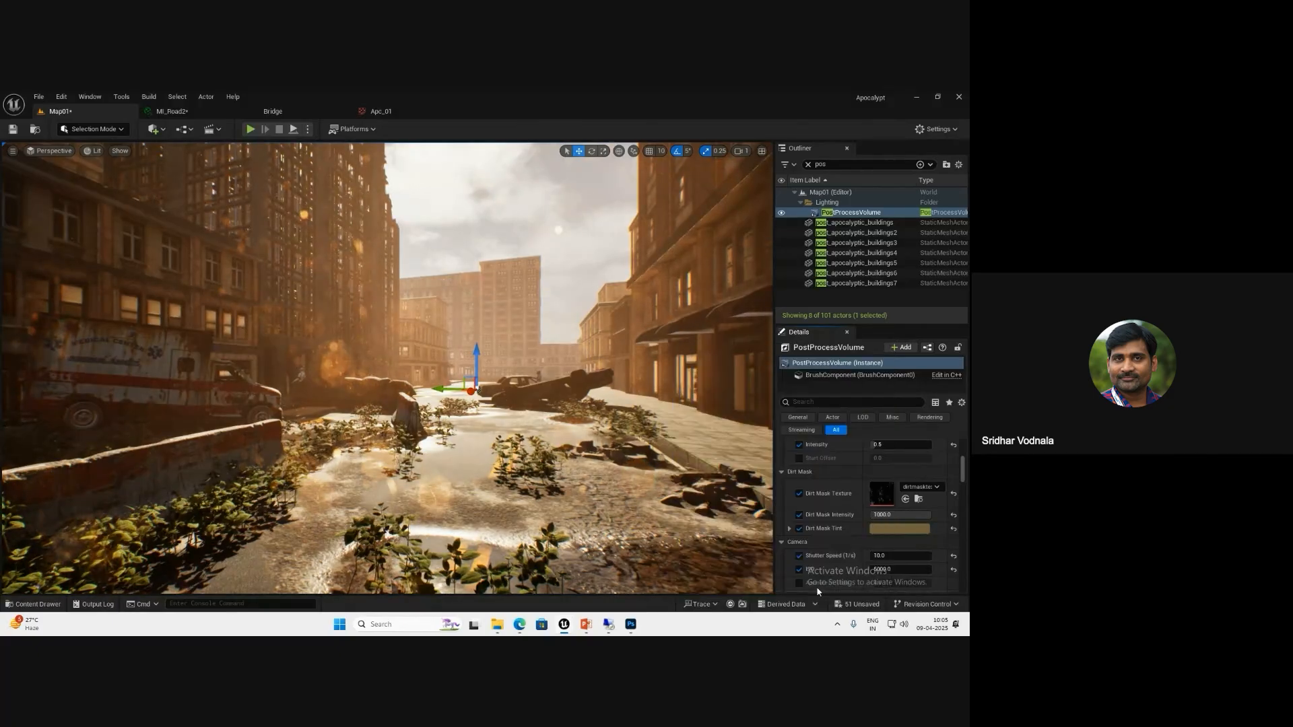
# - Enable Vignette Intensity in the volume's Image Effects settings and set it to 0
pyautogui.moveTo(569, 465); pyautogui.dragTo(555, 489, button='right')
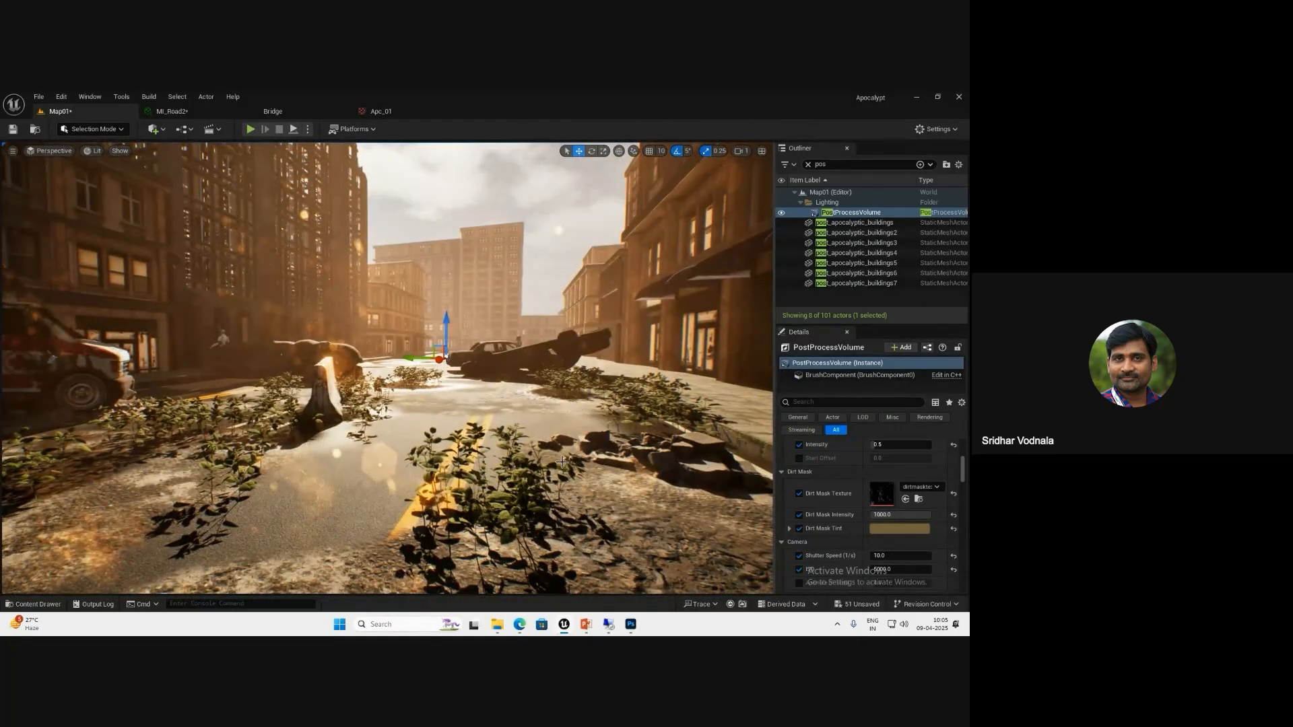
pyautogui.scroll(-5, 864, 524)
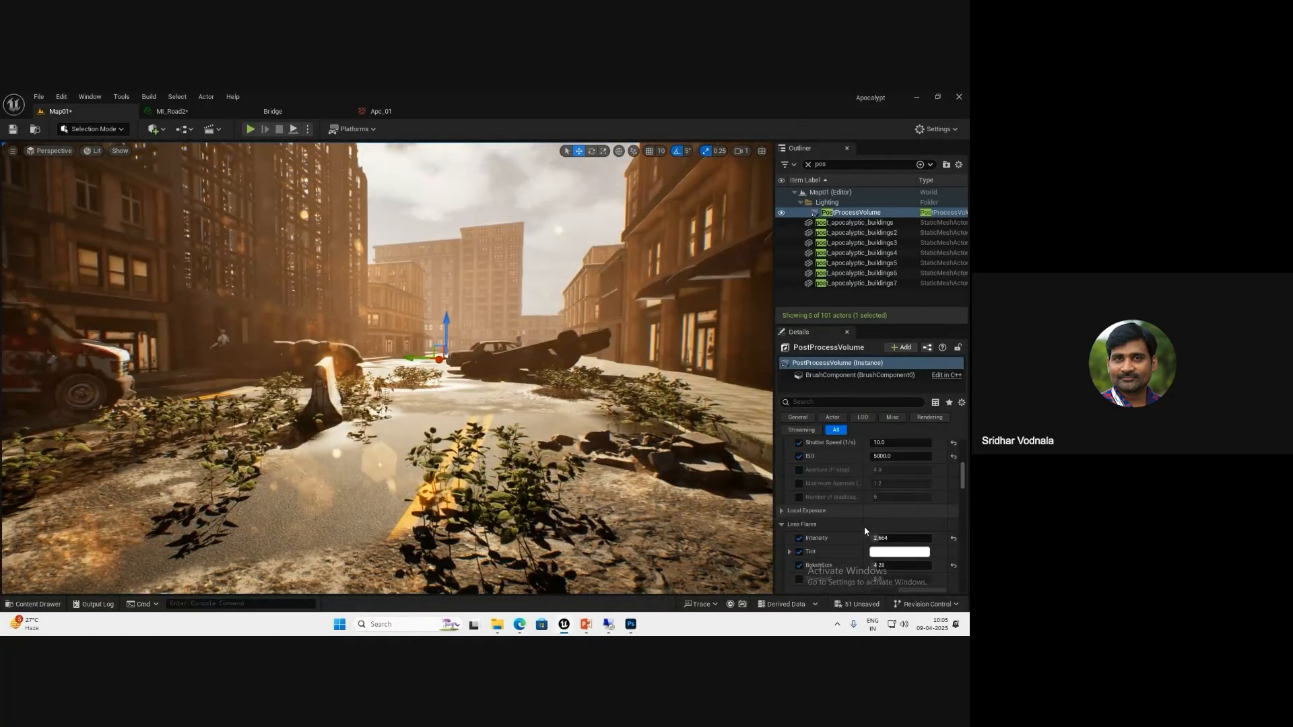
pyautogui.scroll(-3, 835, 485)
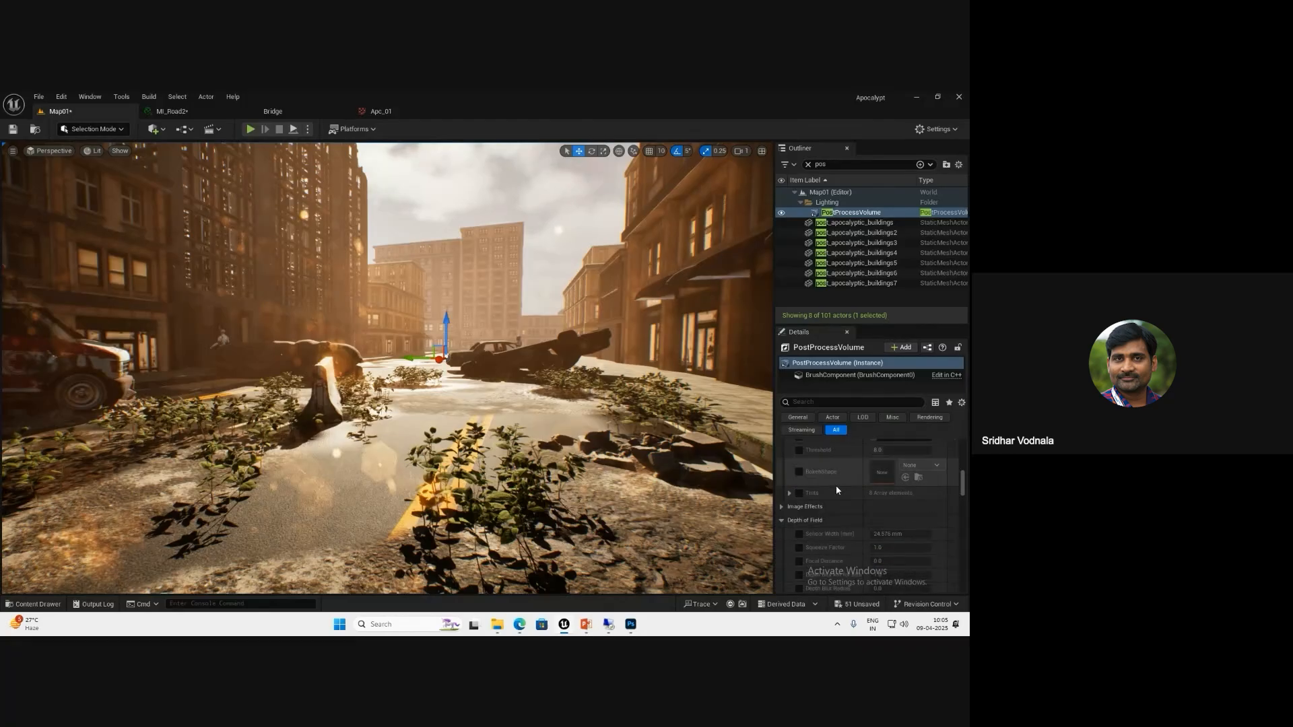
pyautogui.click(782, 475)
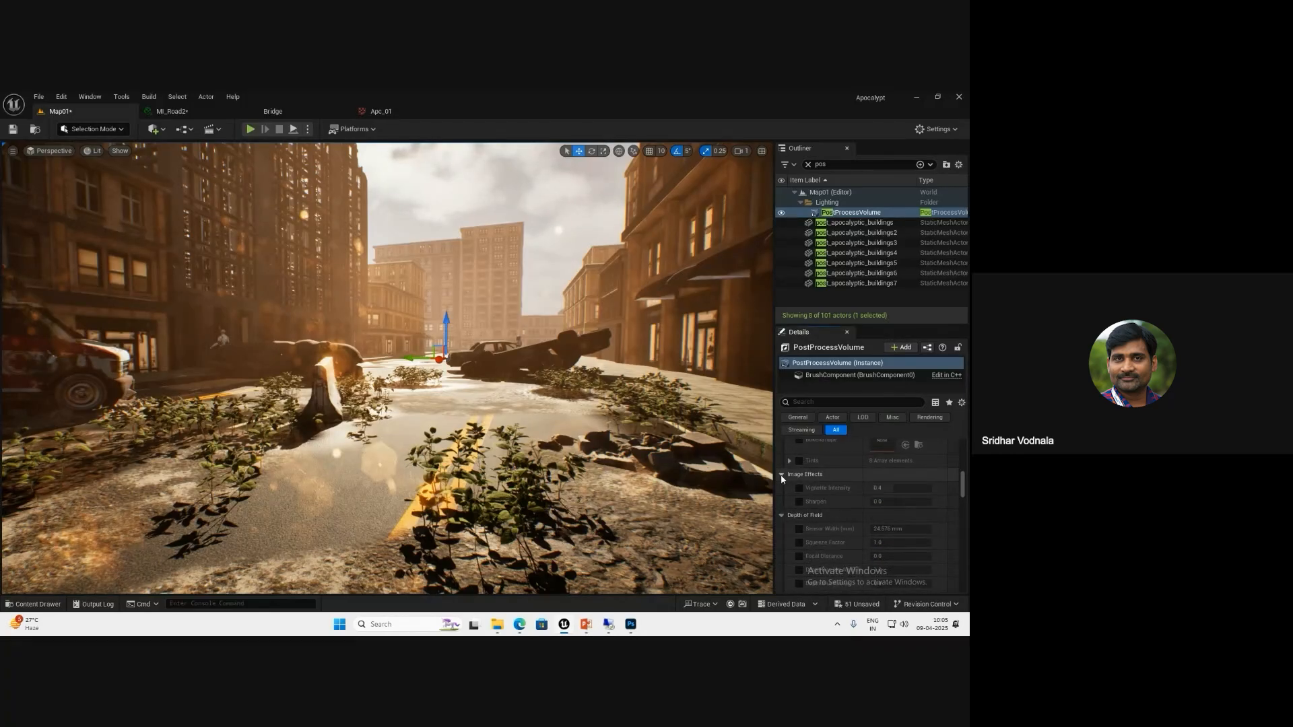
pyautogui.click(800, 488)
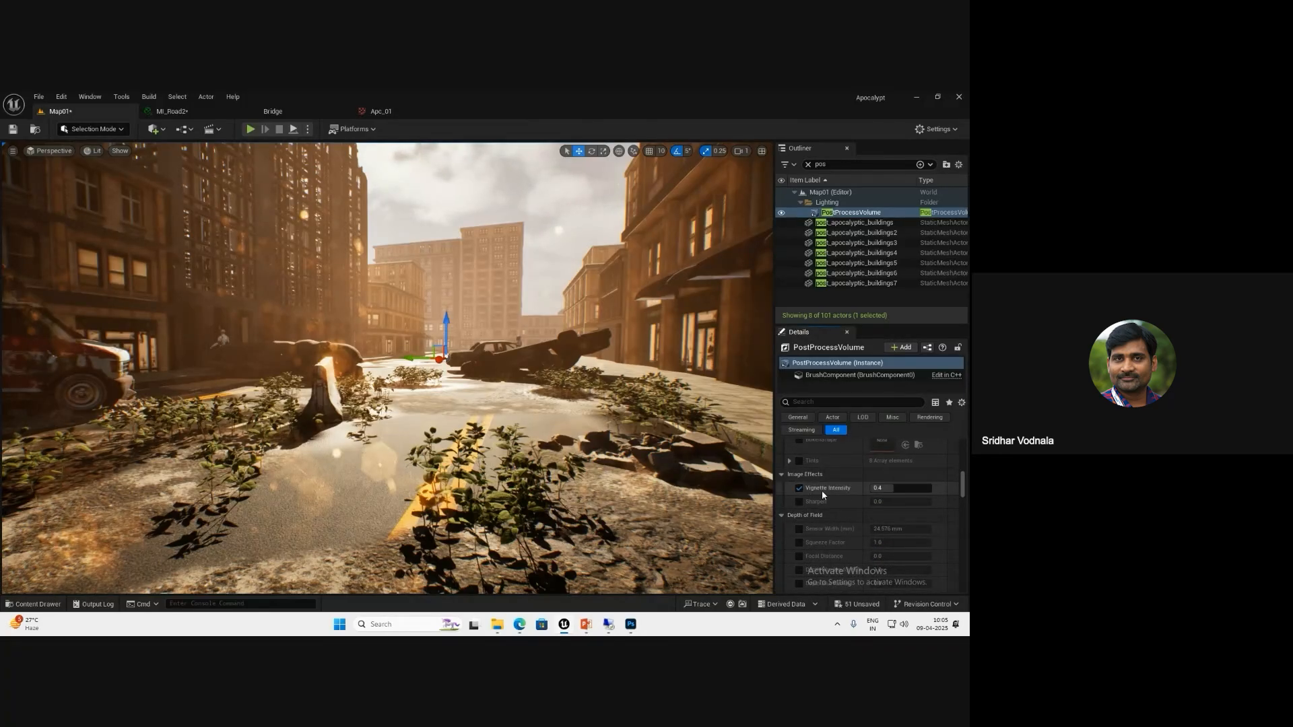
pyautogui.click(891, 490)
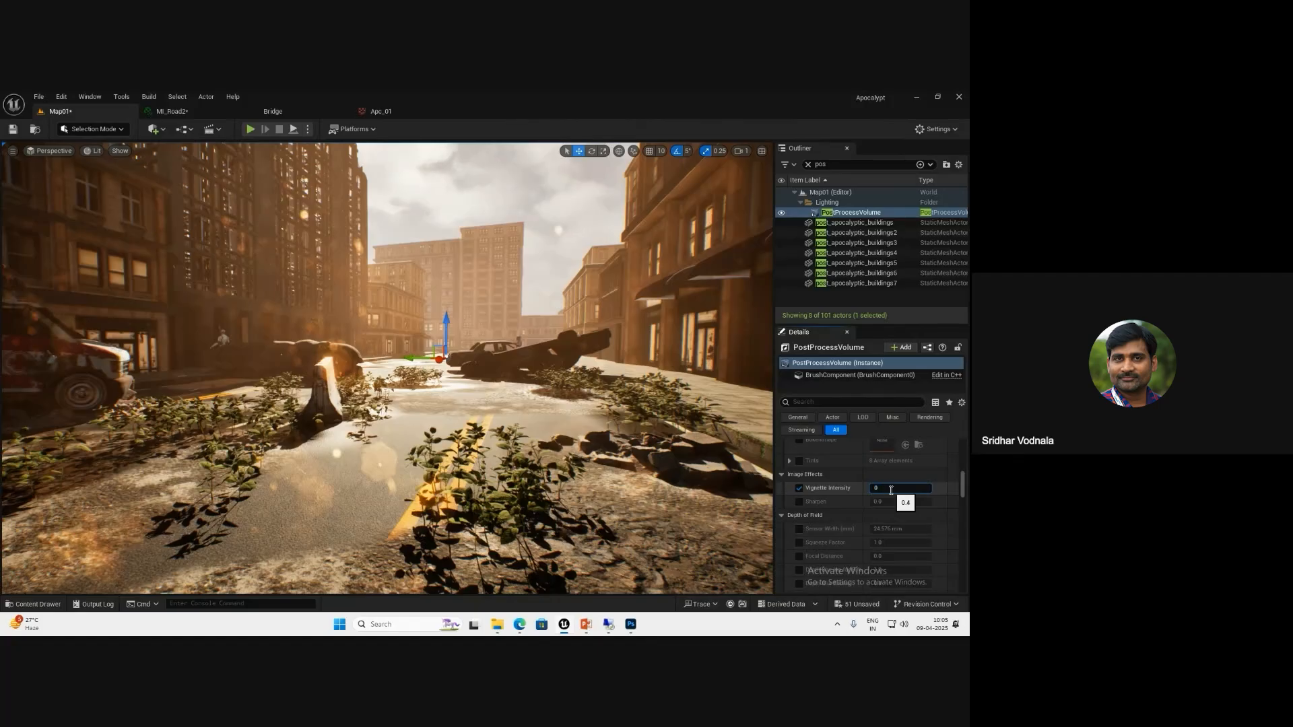
pyautogui.press('Return')
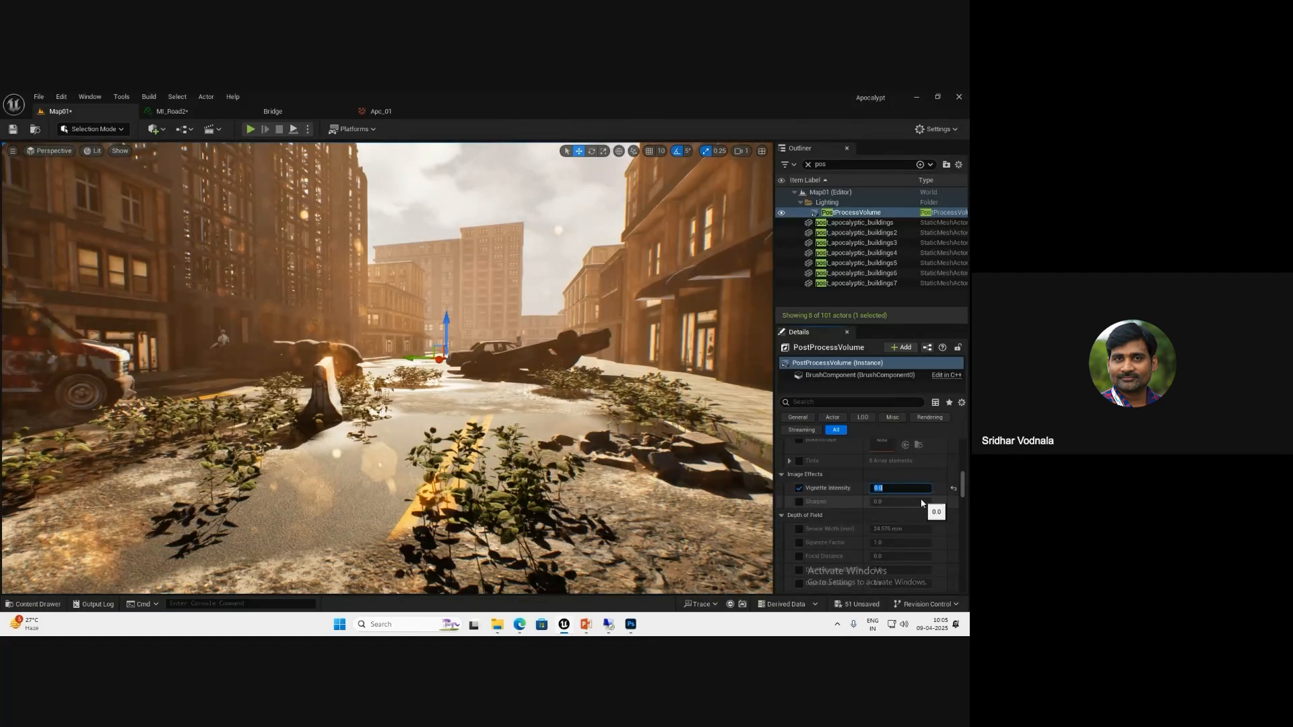
# - Try a Vignette Intensity of 1 to compare the darkened edges, and reset it to 0
pyautogui.write('1')
pyautogui.press('Return')
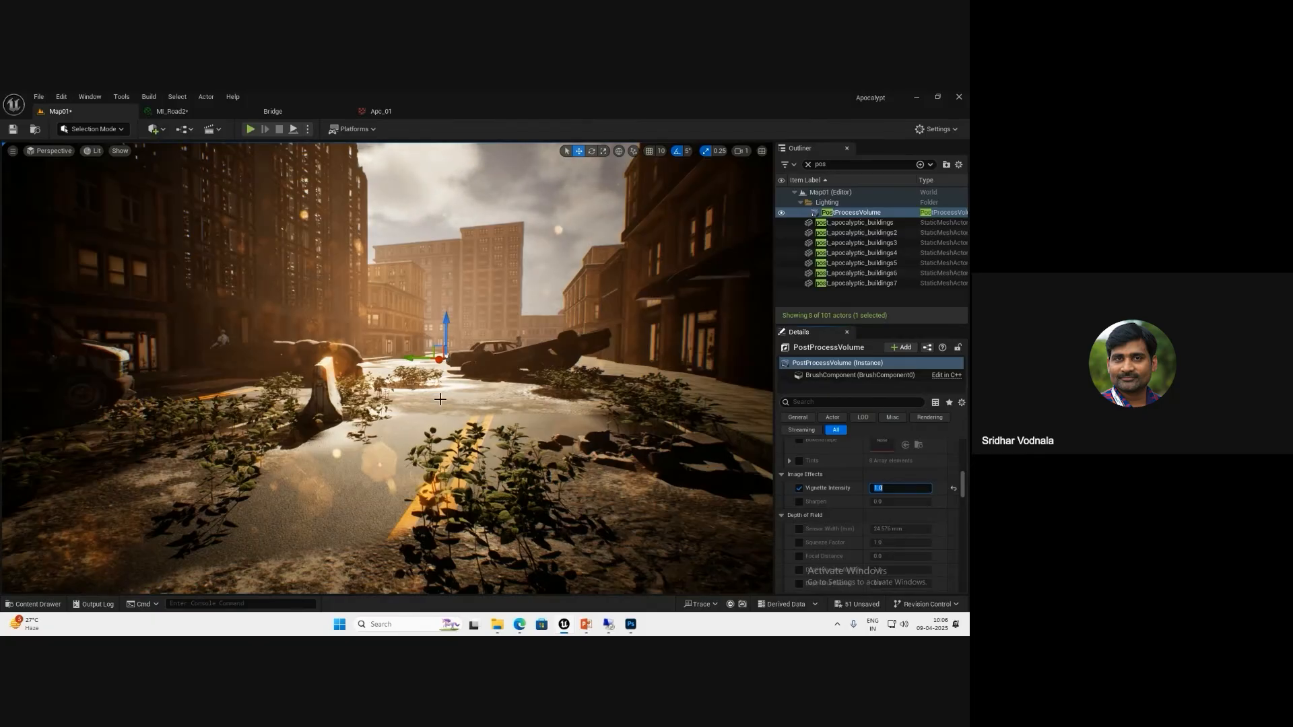
pyautogui.write('0')
pyautogui.press('Return')
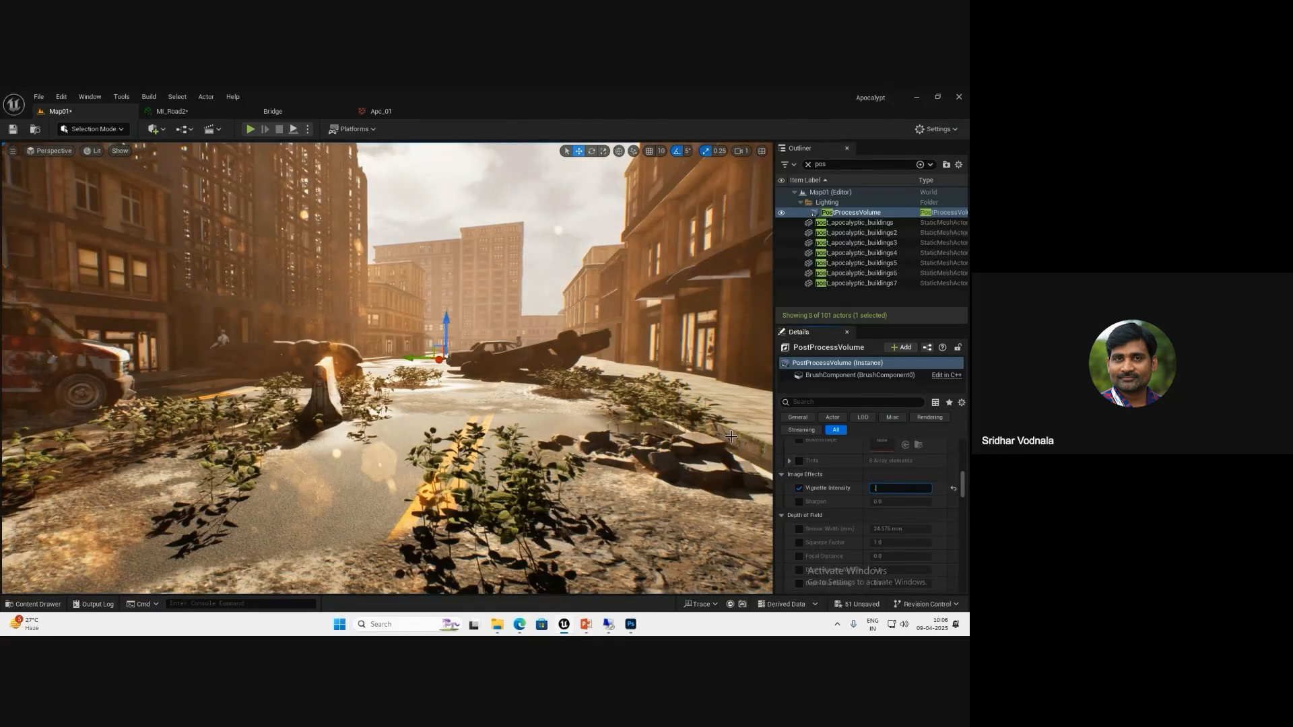
# - Compare Vignette Intensity at 0.5 and 0 on the street scene, and set it to 0.5
pyautogui.write('0.5')
pyautogui.press('Return')
pyautogui.moveTo(574, 401); pyautogui.dragTo(528, 399, button='right')
pyautogui.moveTo(891, 486); pyautogui.dragTo(849, 487)
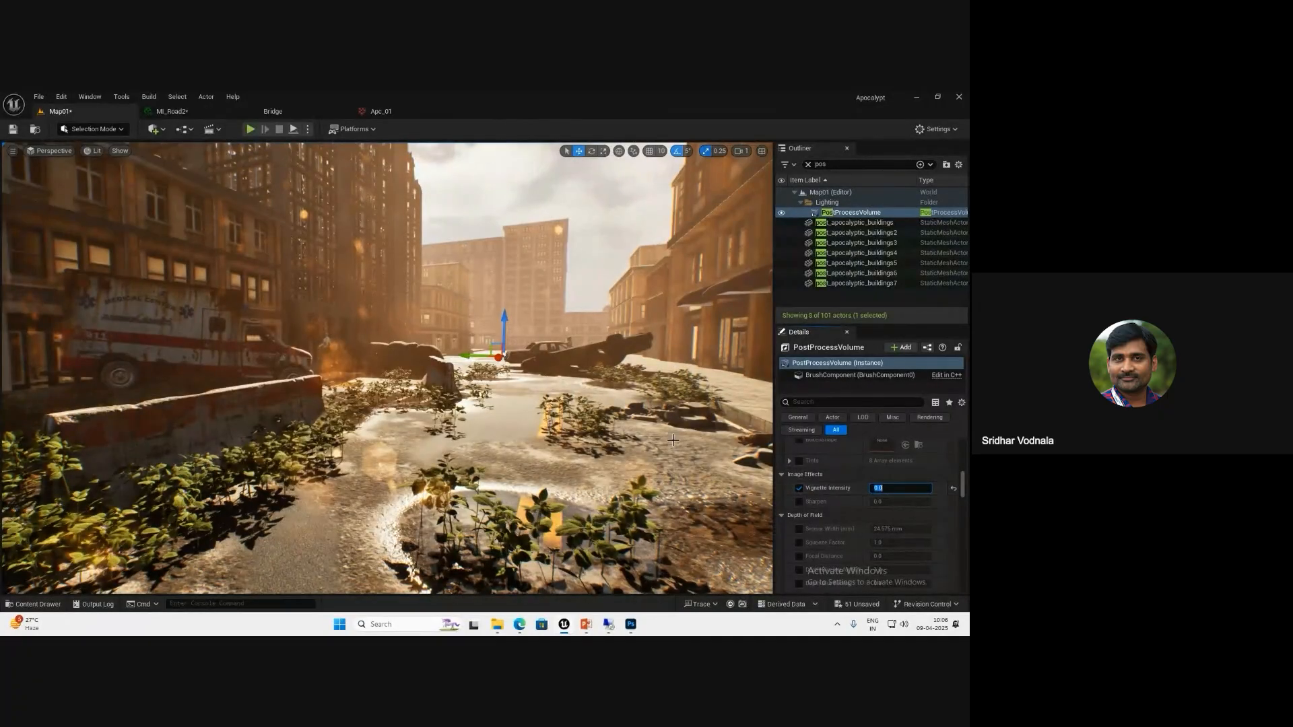
pyautogui.moveTo(678, 444)
pyautogui.mouseDown(button='right')
pyautogui.moveTo(700, 447)
pyautogui.moveTo(686, 443)
pyautogui.mouseUp(button='right')
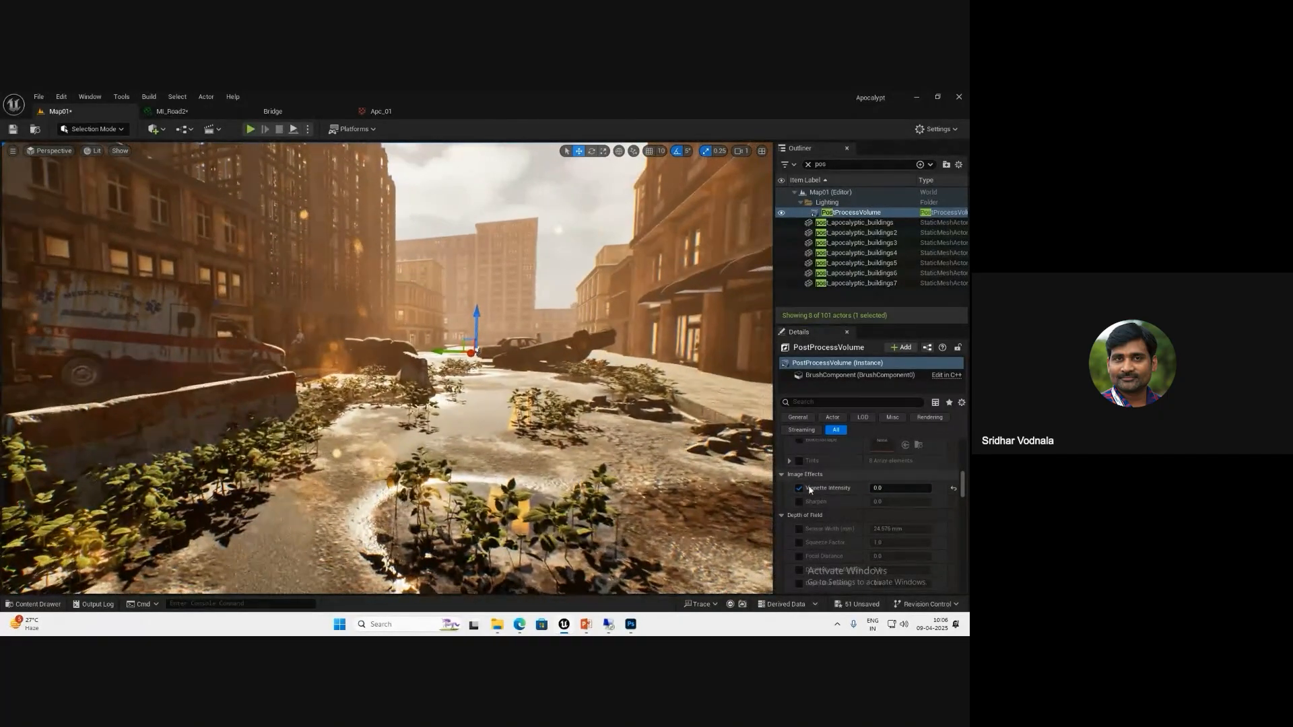
pyautogui.click(885, 489)
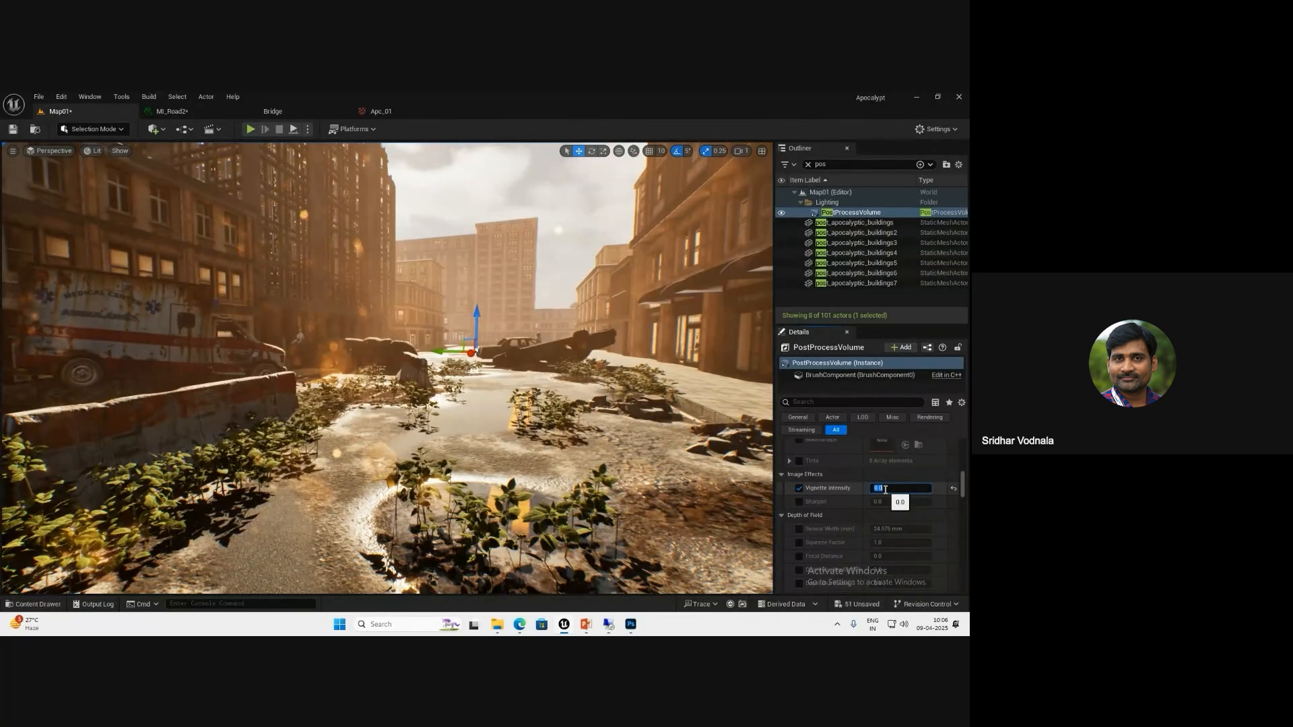
pyautogui.write('.5')
pyautogui.press('Return')
# - Try a Sharpen value of about 0.23 in the Image Effects settings and disable the override again
pyautogui.click(800, 502)
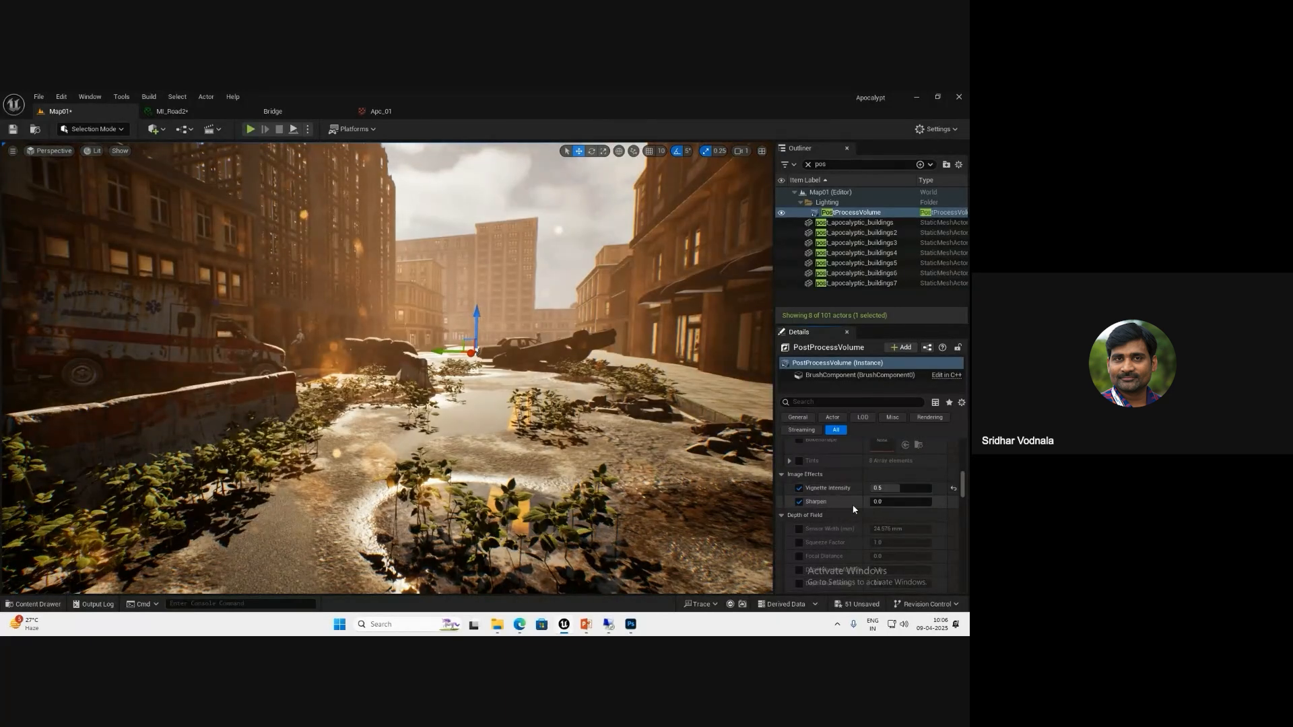
pyautogui.moveTo(882, 502); pyautogui.dragTo(896, 502)
pyautogui.moveTo(816, 490); pyautogui.dragTo(835, 501)
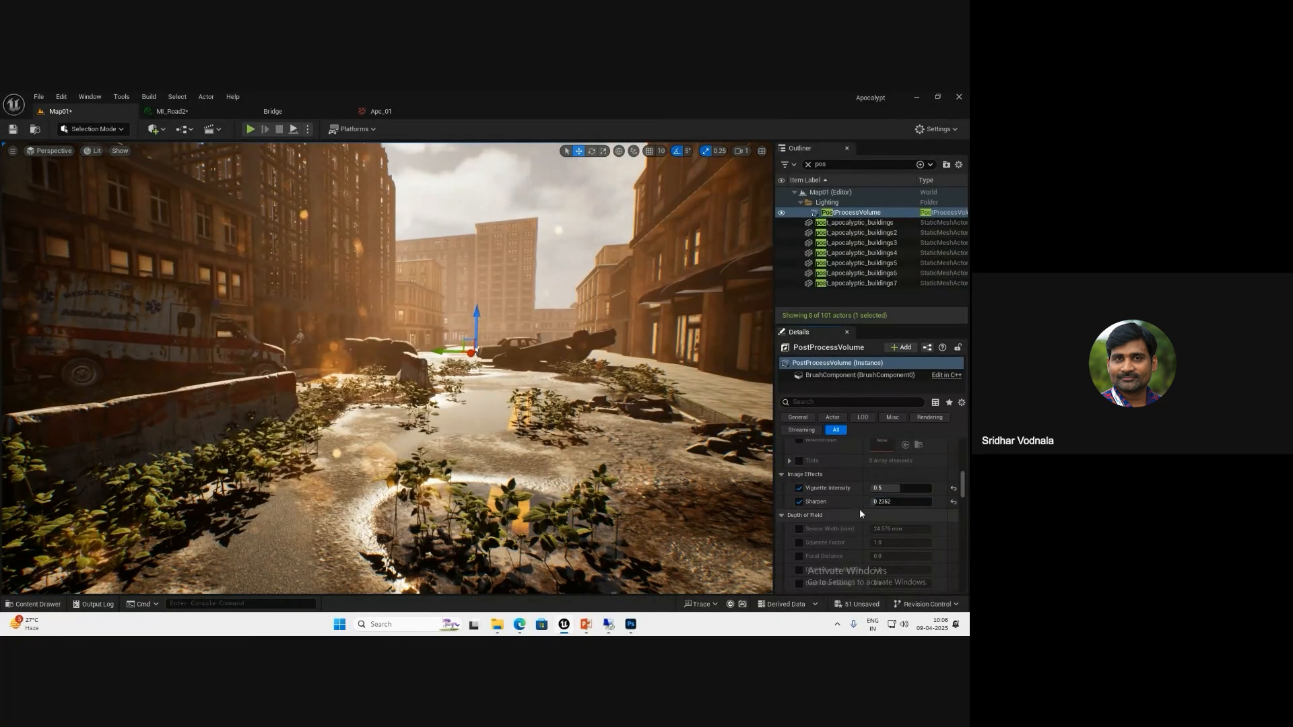
pyautogui.click(799, 502)
# - Enable the Slope, Toe and Shoulder overrides in the volume's Film settings
pyautogui.scroll(-3, 813, 517)
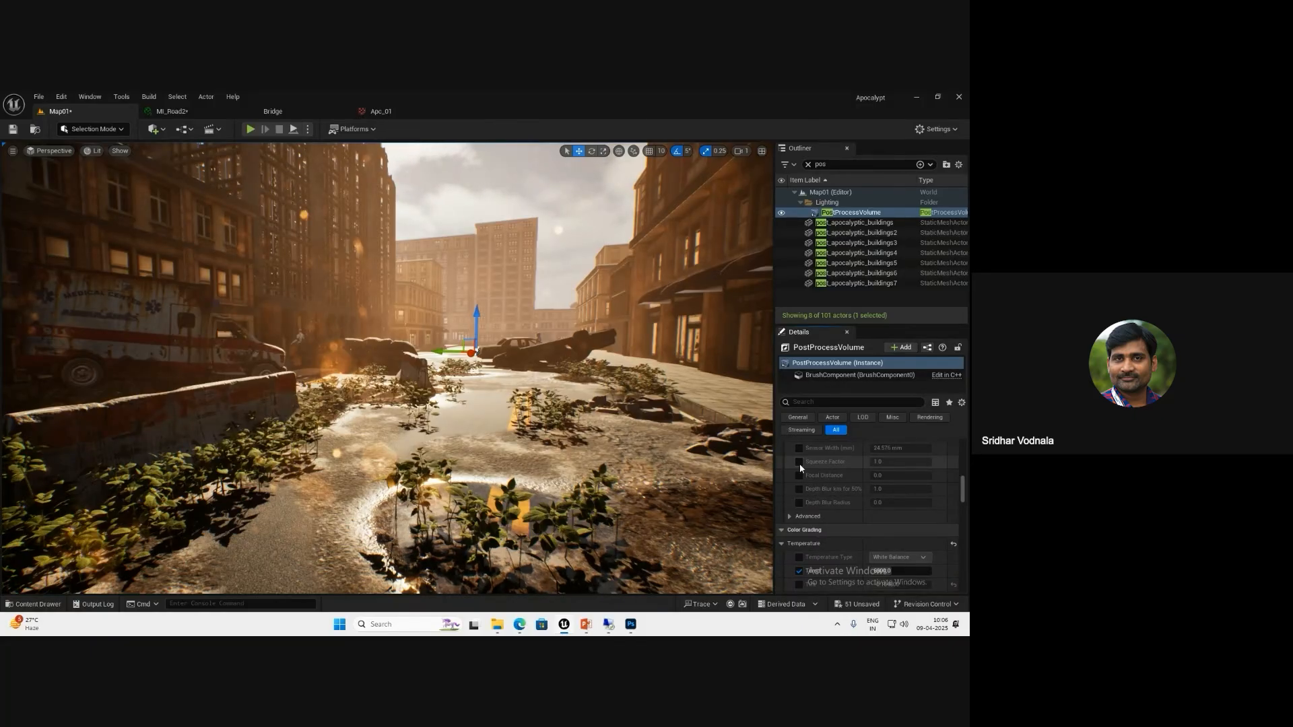
pyautogui.scroll(-10, 799, 464)
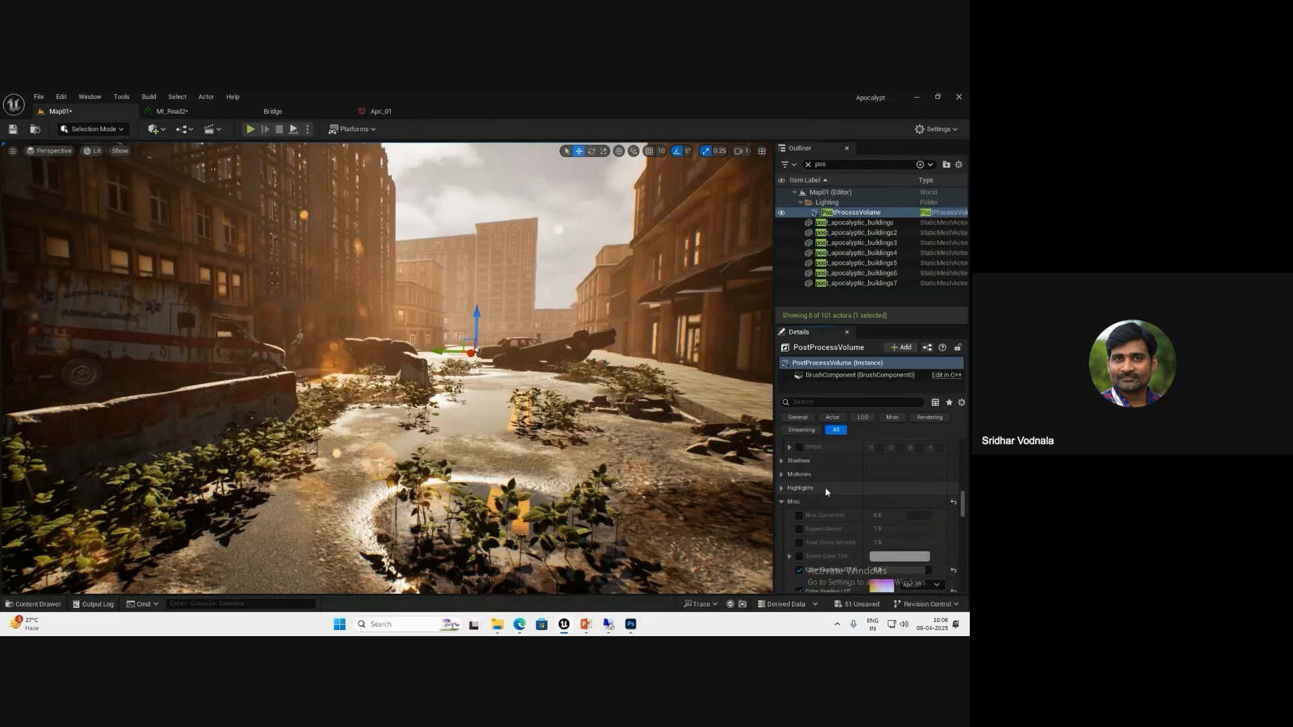
pyautogui.scroll(-5, 830, 492)
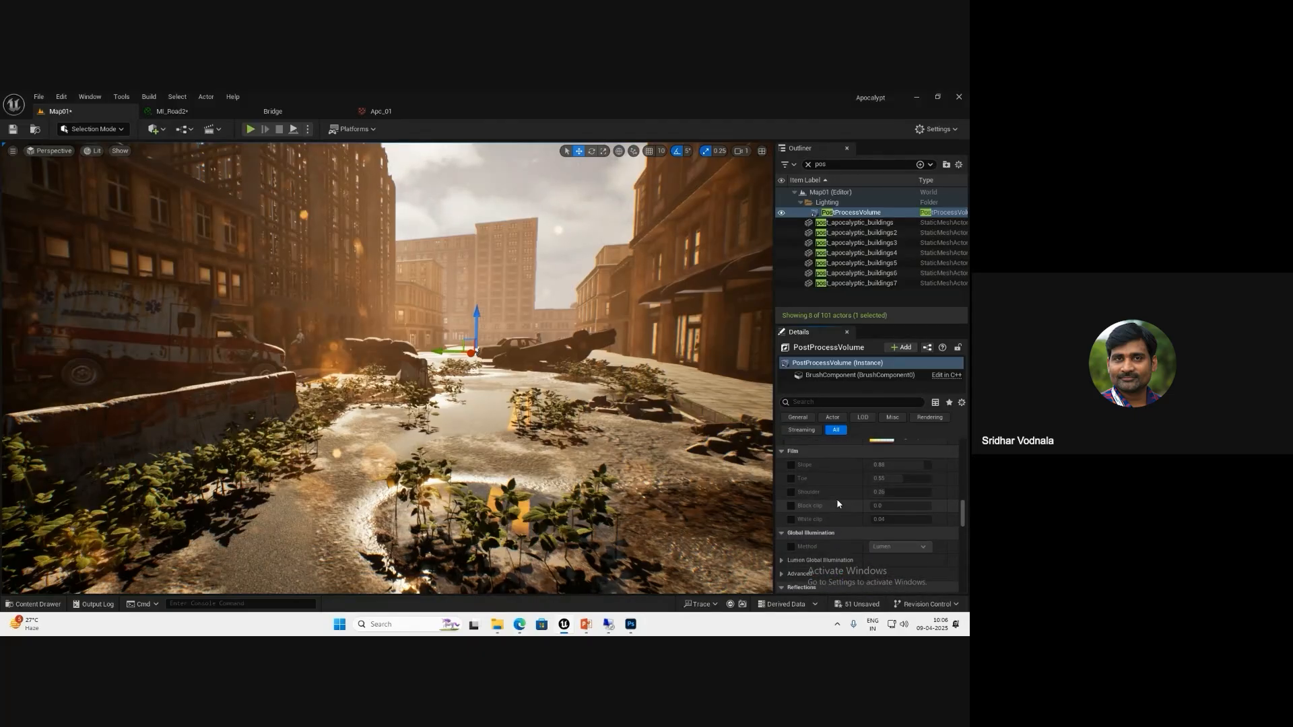
pyautogui.click(792, 466)
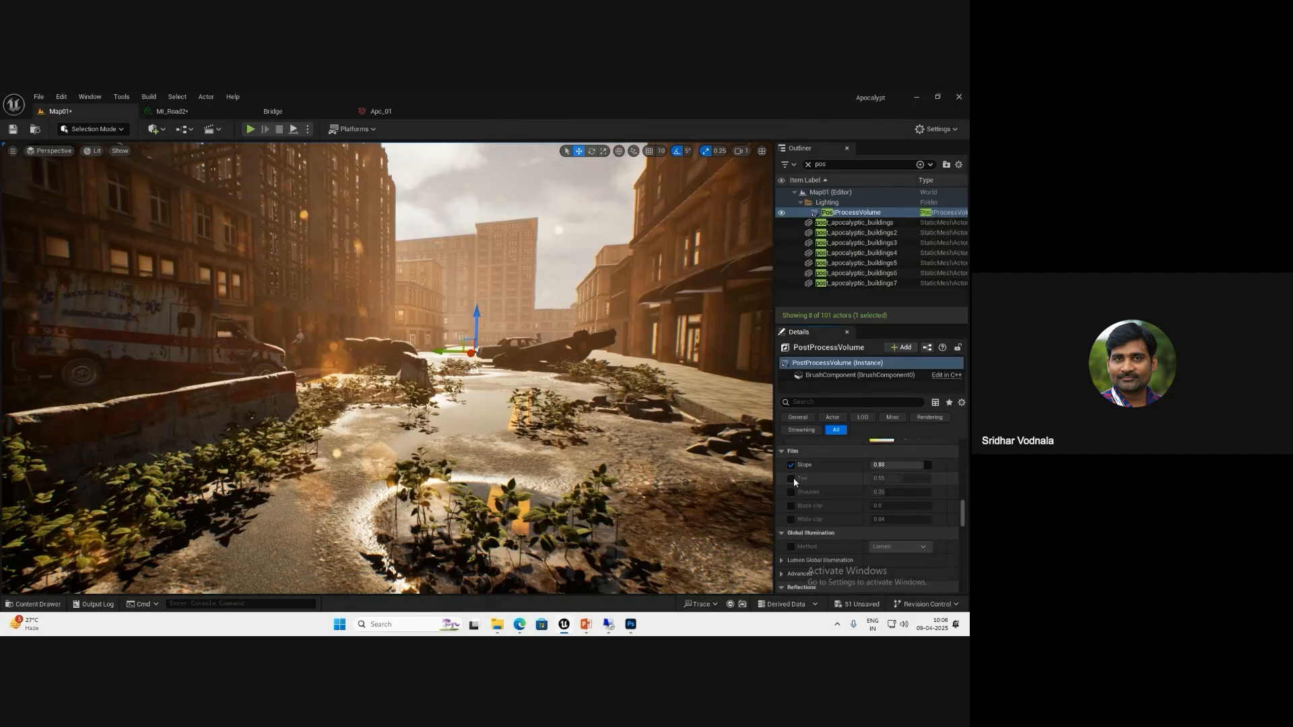
pyautogui.click(791, 478)
pyautogui.click(792, 492)
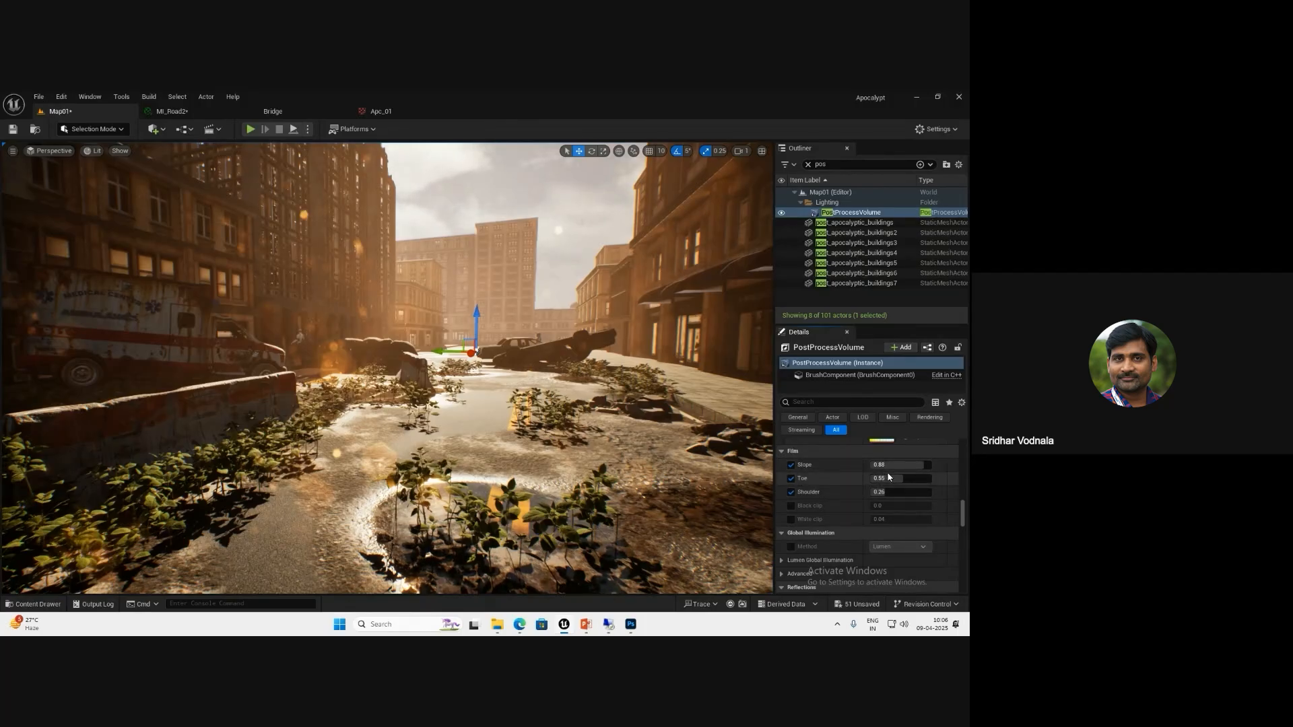
# - Lower the Film Slope to soften the contrast and set it to 0.65
pyautogui.moveTo(909, 465)
pyautogui.mouseDown()
pyautogui.moveTo(707, 461)
pyautogui.moveTo(914, 465)
pyautogui.mouseUp()
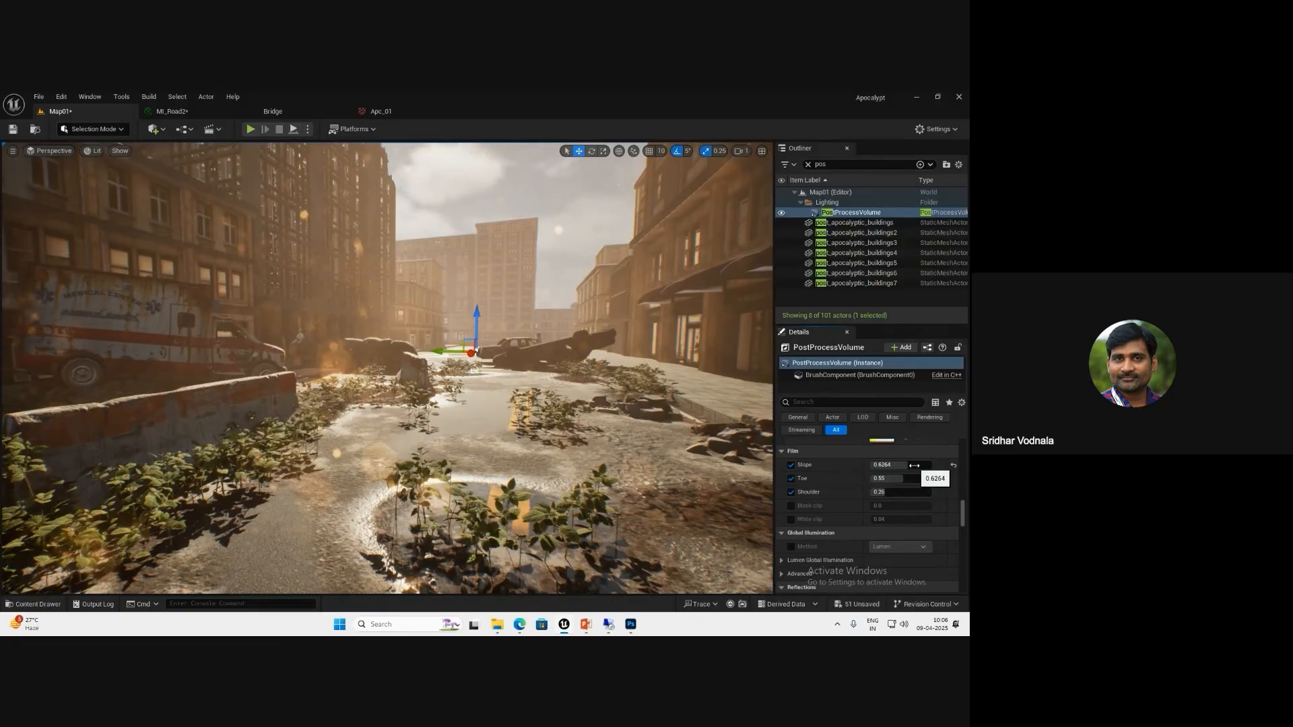
pyautogui.click(914, 465)
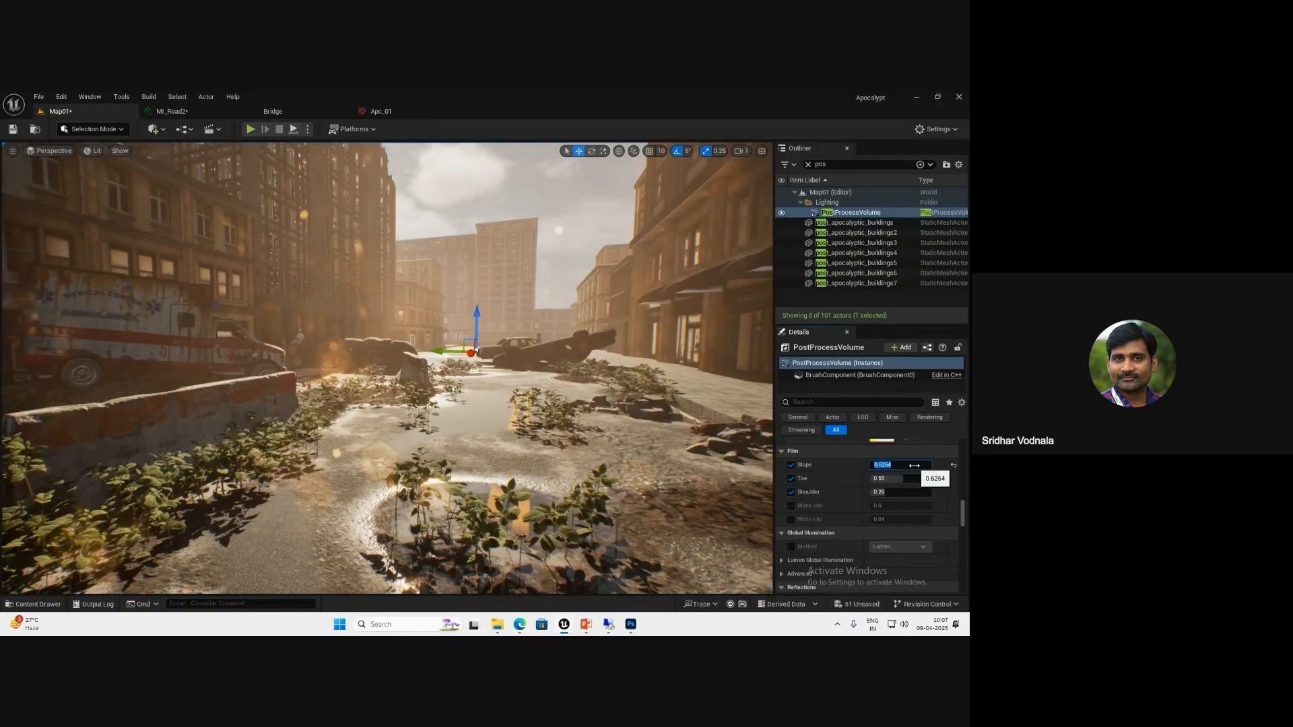
pyautogui.write('0.65')
pyautogui.press('Return')
pyautogui.moveTo(533, 406); pyautogui.dragTo(508, 422, button='right')
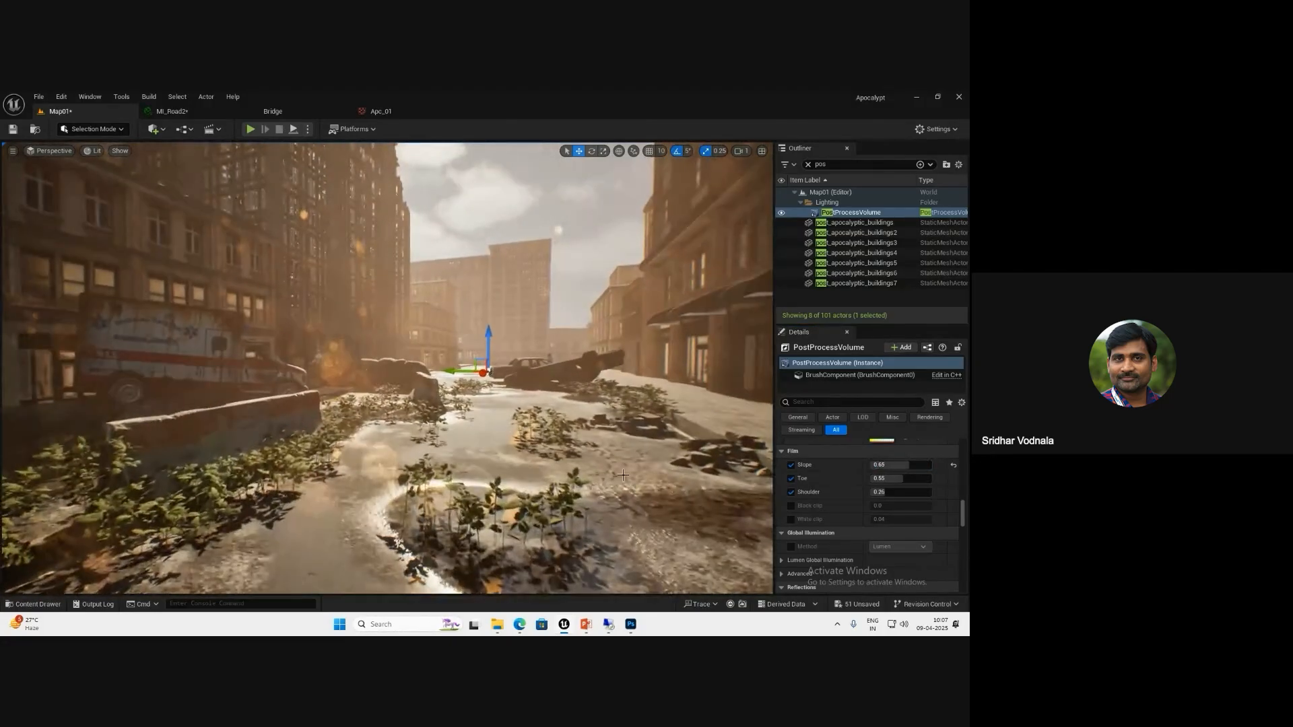
# - Adjust the Film Toe to about 0.556 and set Shoulder to 0.35
pyautogui.moveTo(917, 479)
pyautogui.mouseDown()
pyautogui.moveTo(944, 476)
pyautogui.moveTo(905, 496)
pyautogui.mouseUp()
pyautogui.click(909, 493)
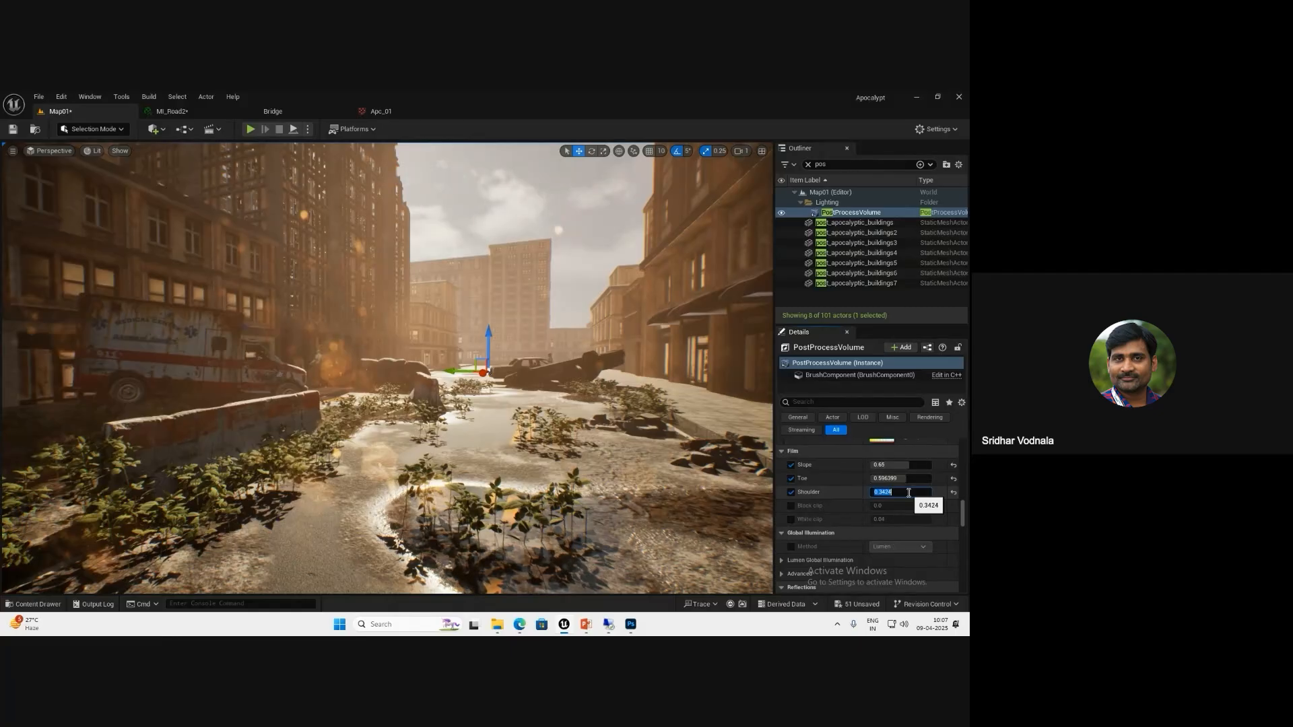
pyautogui.write('0.85')
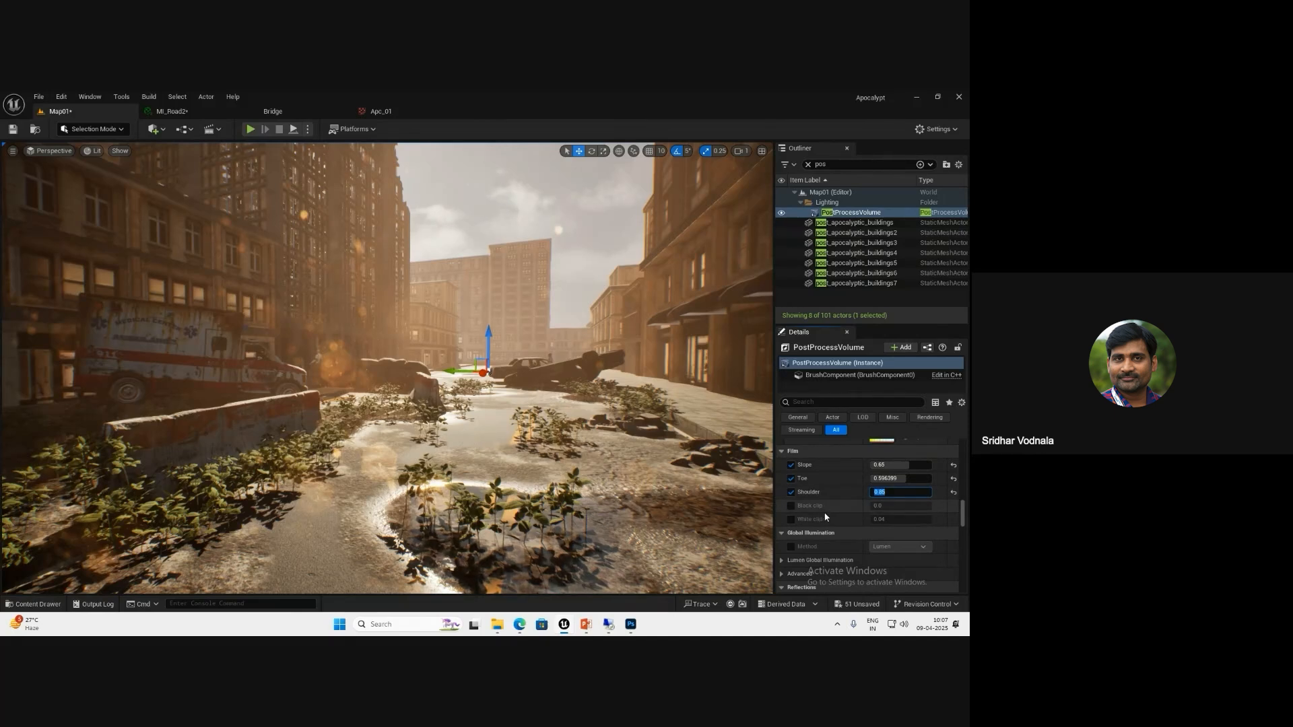
# - Enable Film Grain Intensity at about 0.23 and Film Grain Intensity Shadows at about 0.91
pyautogui.scroll(-2, 826, 516)
pyautogui.scroll(-1, 826, 517)
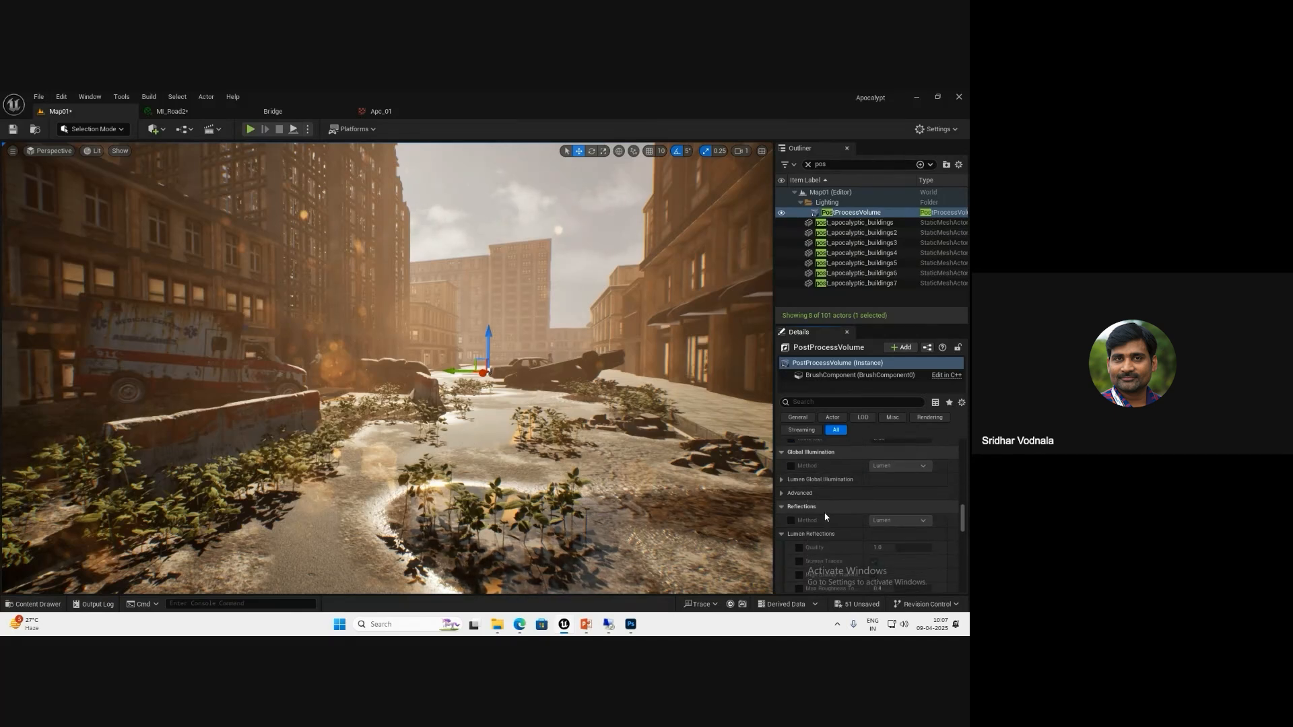
pyautogui.scroll(-5, 826, 516)
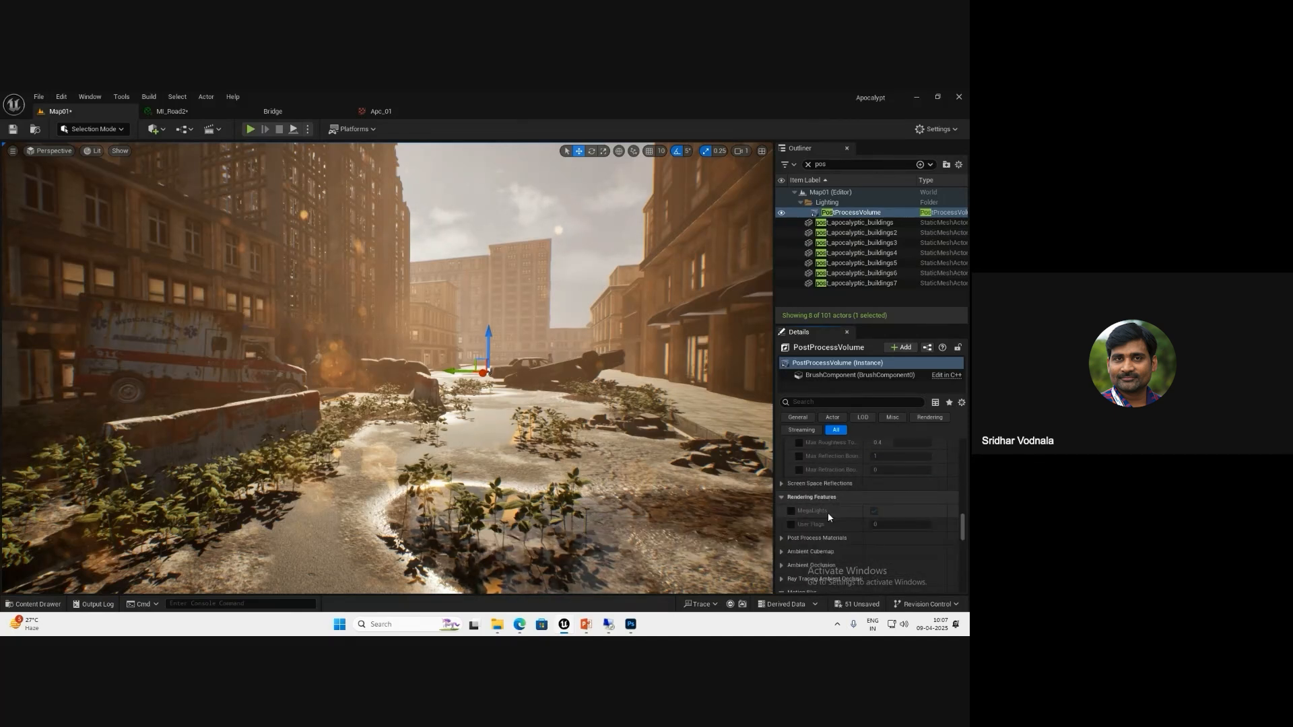
pyautogui.scroll(-5, 828, 516)
pyautogui.scroll(-4, 831, 512)
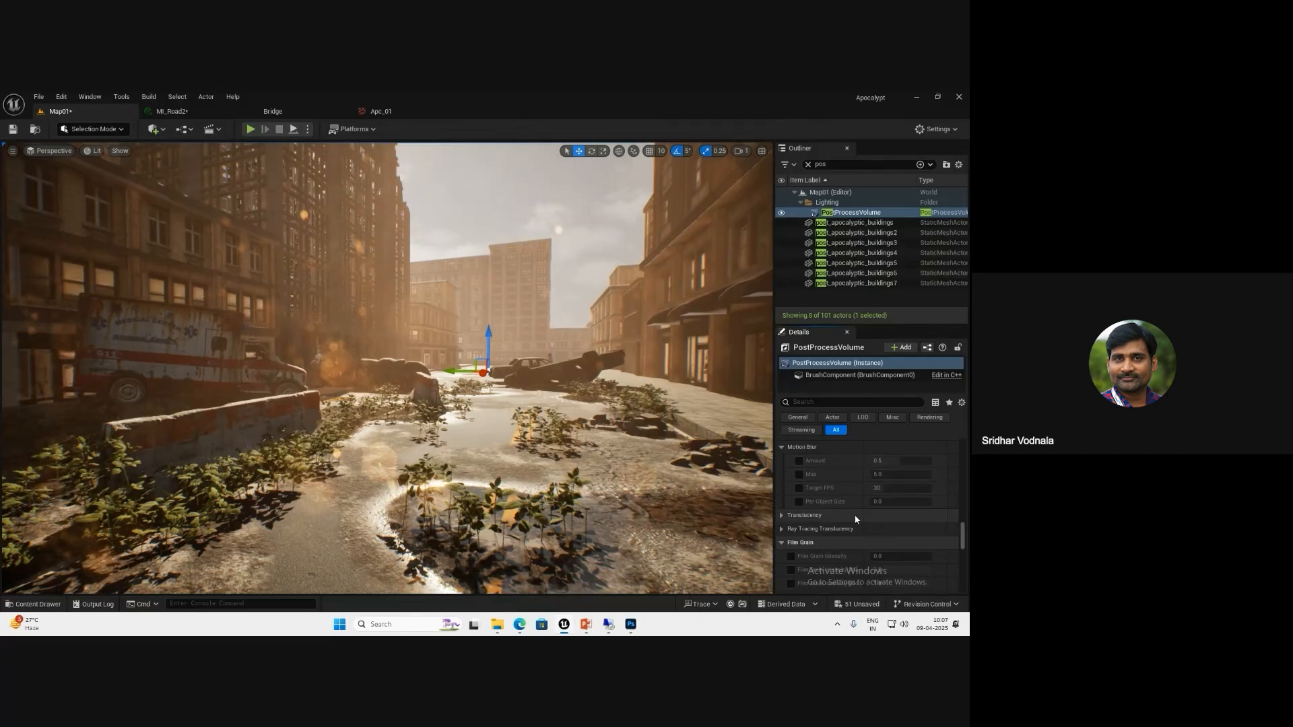
pyautogui.scroll(-3, 855, 519)
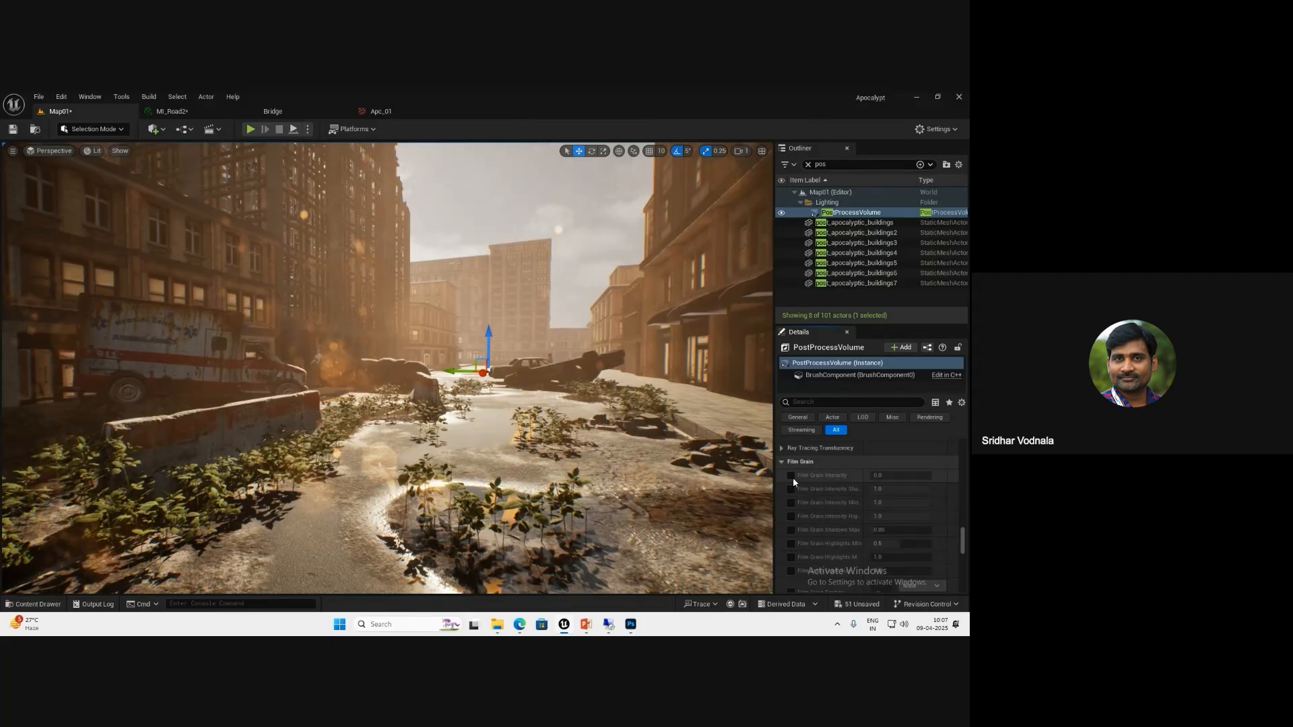
pyautogui.click(791, 476)
pyautogui.moveTo(879, 475); pyautogui.dragTo(903, 477)
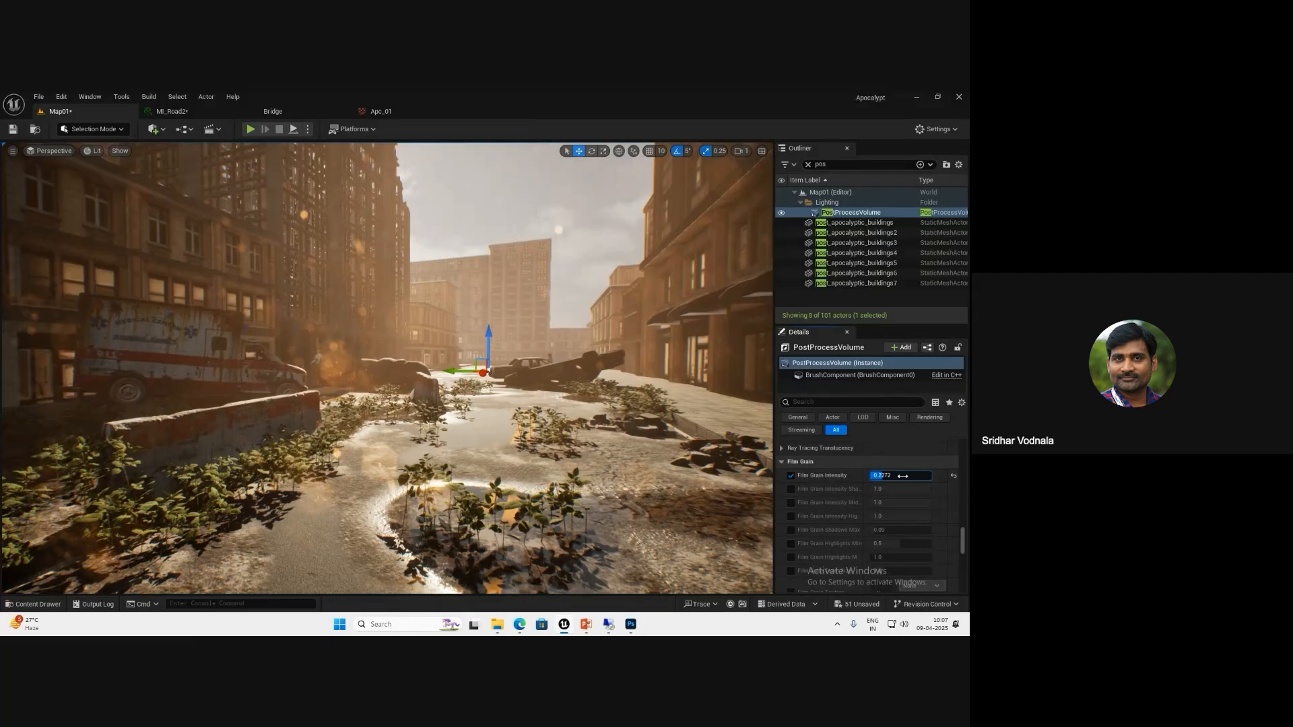
pyautogui.click(791, 489)
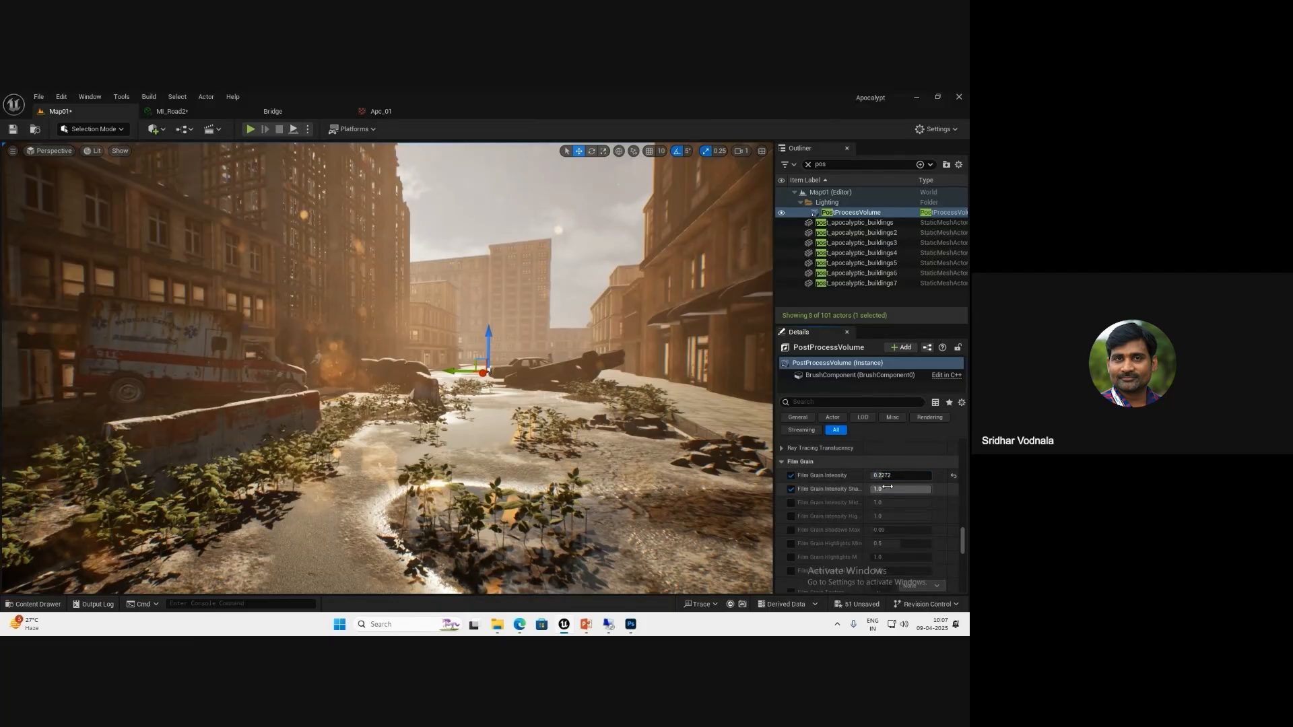
pyautogui.click(903, 491)
pyautogui.moveTo(903, 489)
pyautogui.mouseDown()
pyautogui.moveTo(887, 489)
pyautogui.moveTo(898, 490)
pyautogui.mouseUp()
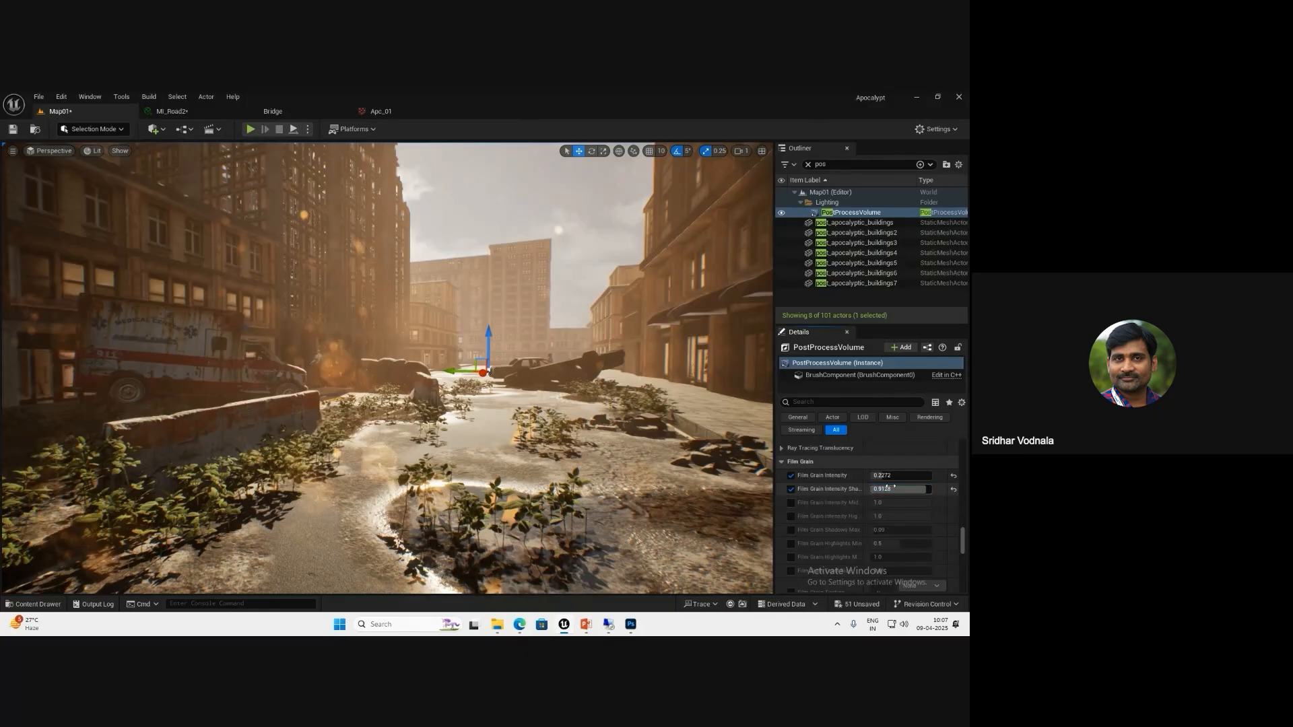
# - Try Film Grain Intensity values of 1, 10 and 5, return to 1, and set it to 2
pyautogui.click(881, 476)
pyautogui.write('1')
pyautogui.press('Return')
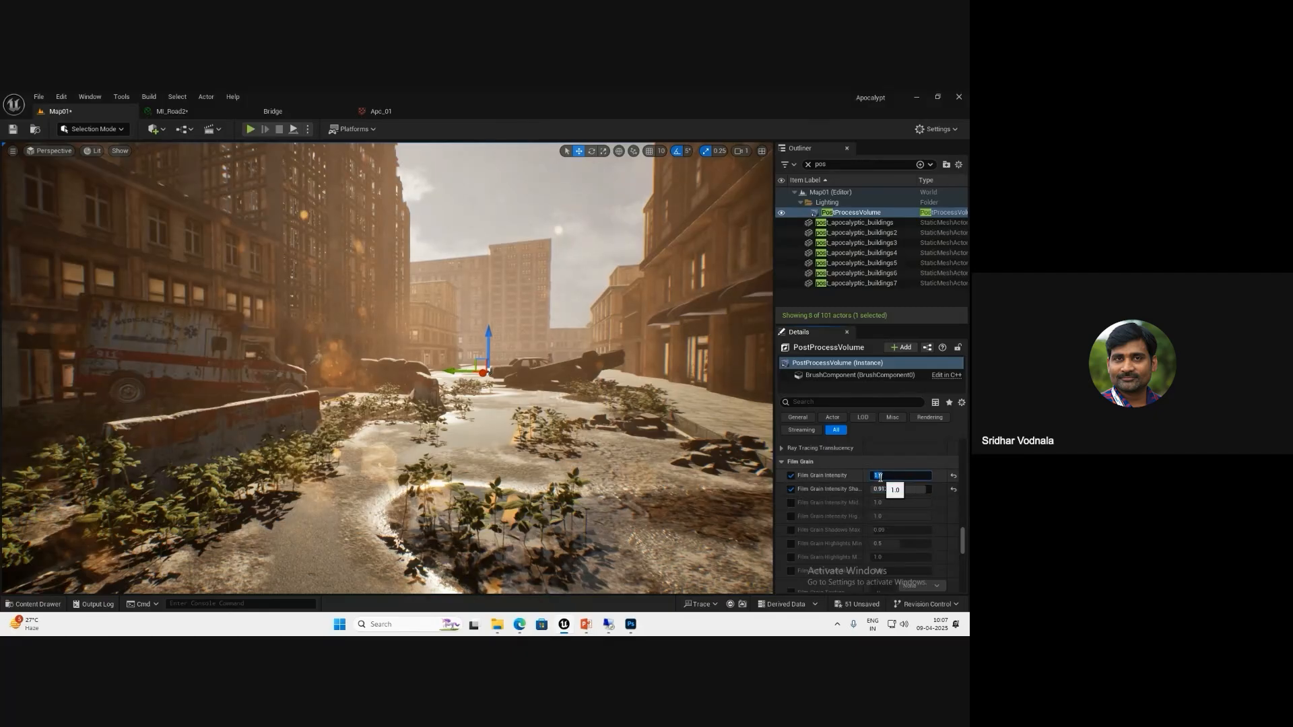
pyautogui.write('10')
pyautogui.press('Return')
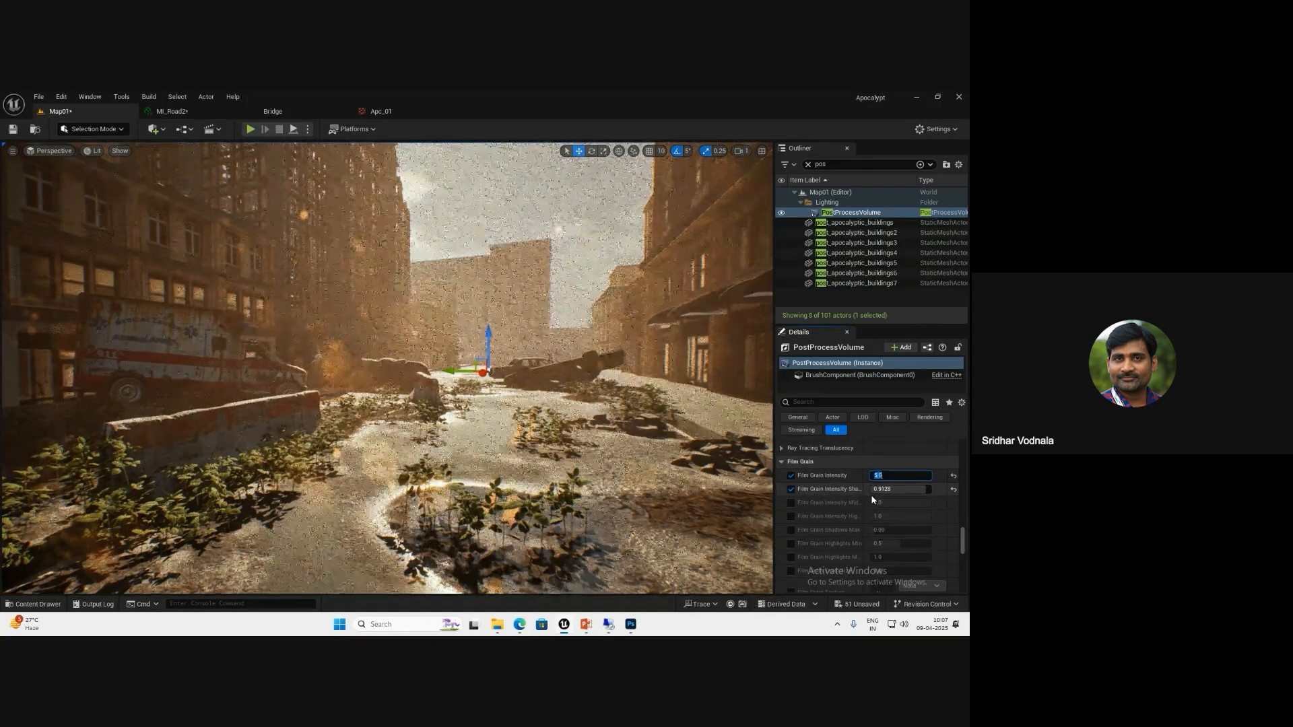
pyautogui.write('5')
pyautogui.press('Return')
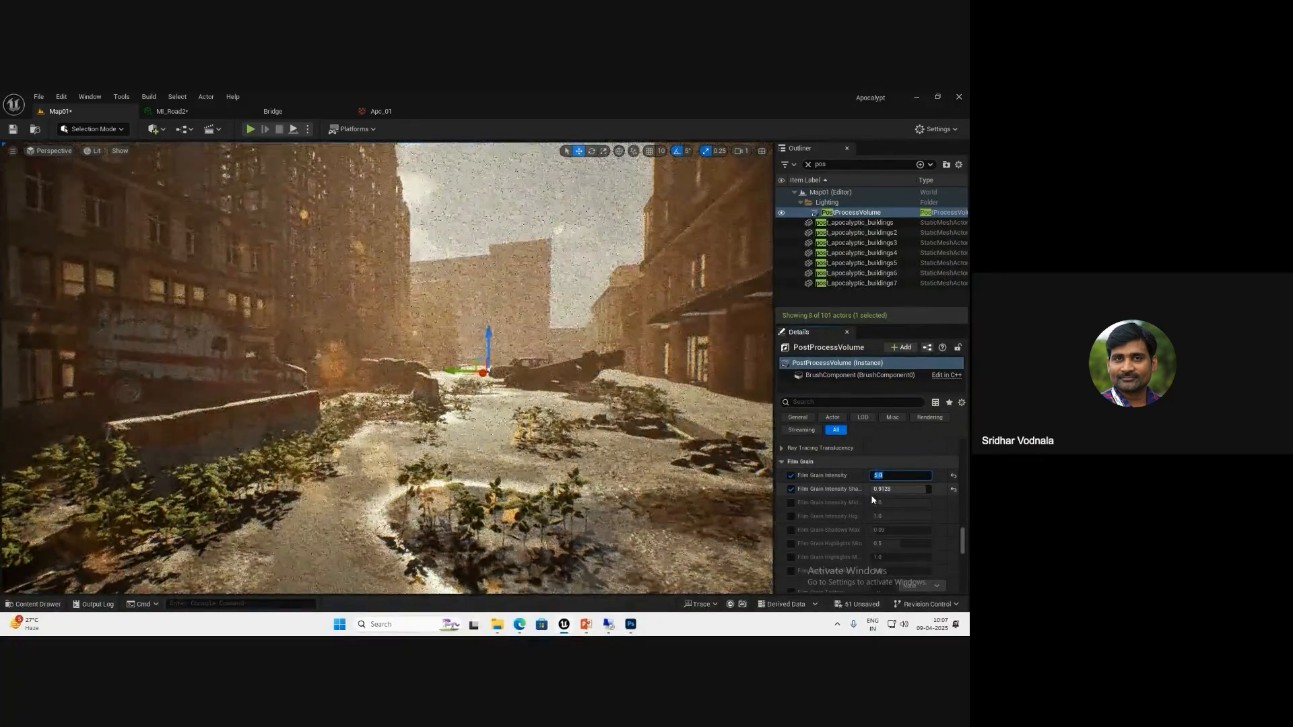
pyautogui.write('1')
pyautogui.press('Return')
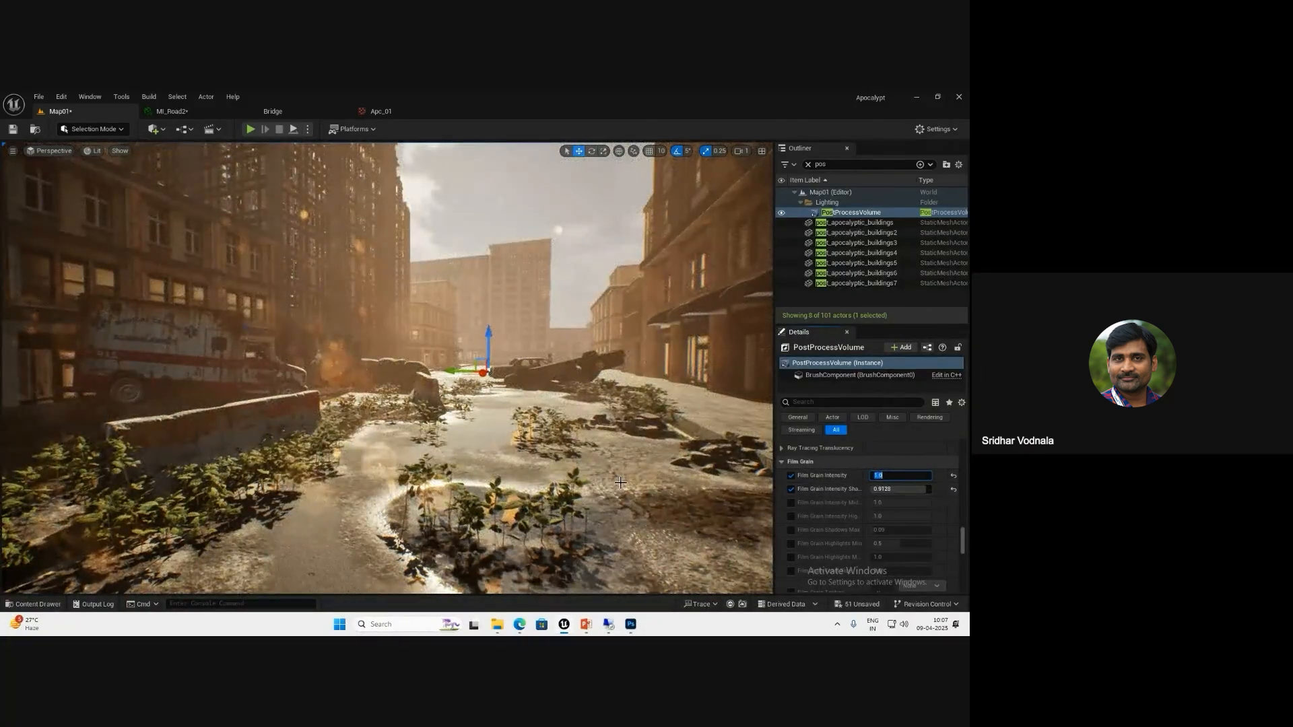
pyautogui.write('2')
pyautogui.press('Return')
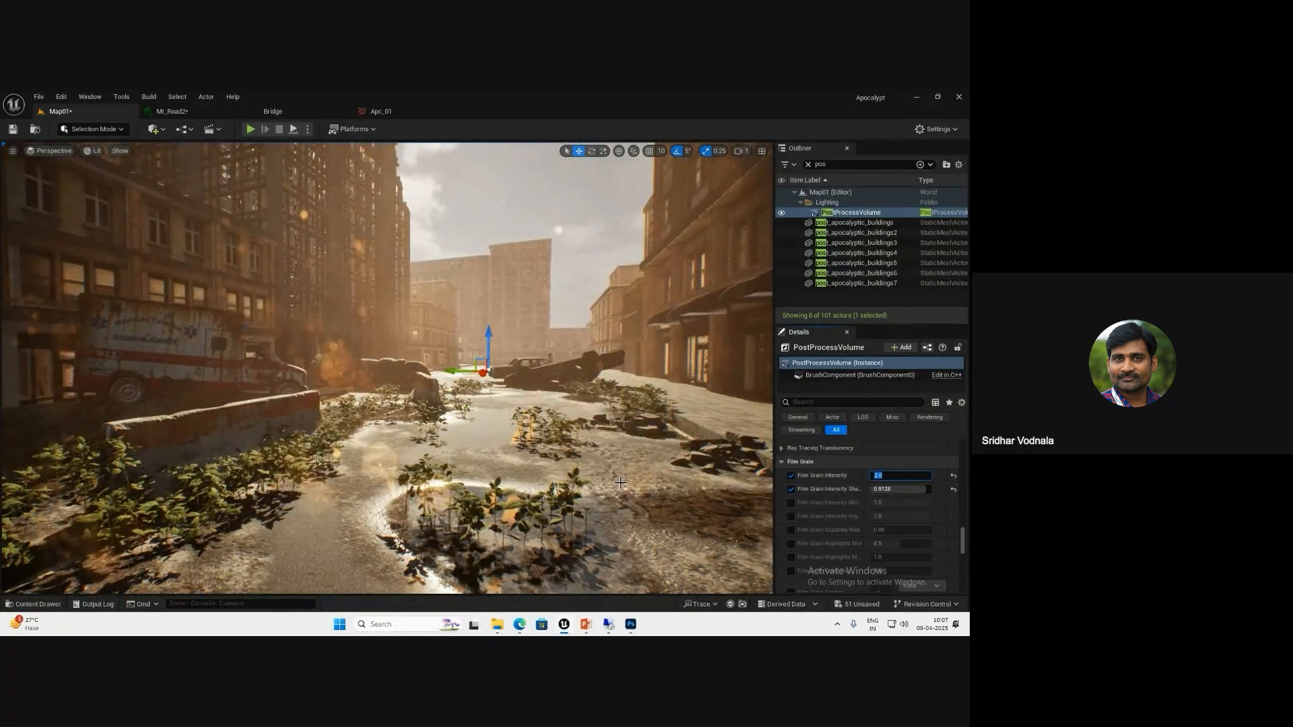
# - Try a higher Film Grain Intensity Shadows value, undo it, and disable both film grain overrides
pyautogui.moveTo(883, 490); pyautogui.dragTo(920, 494)
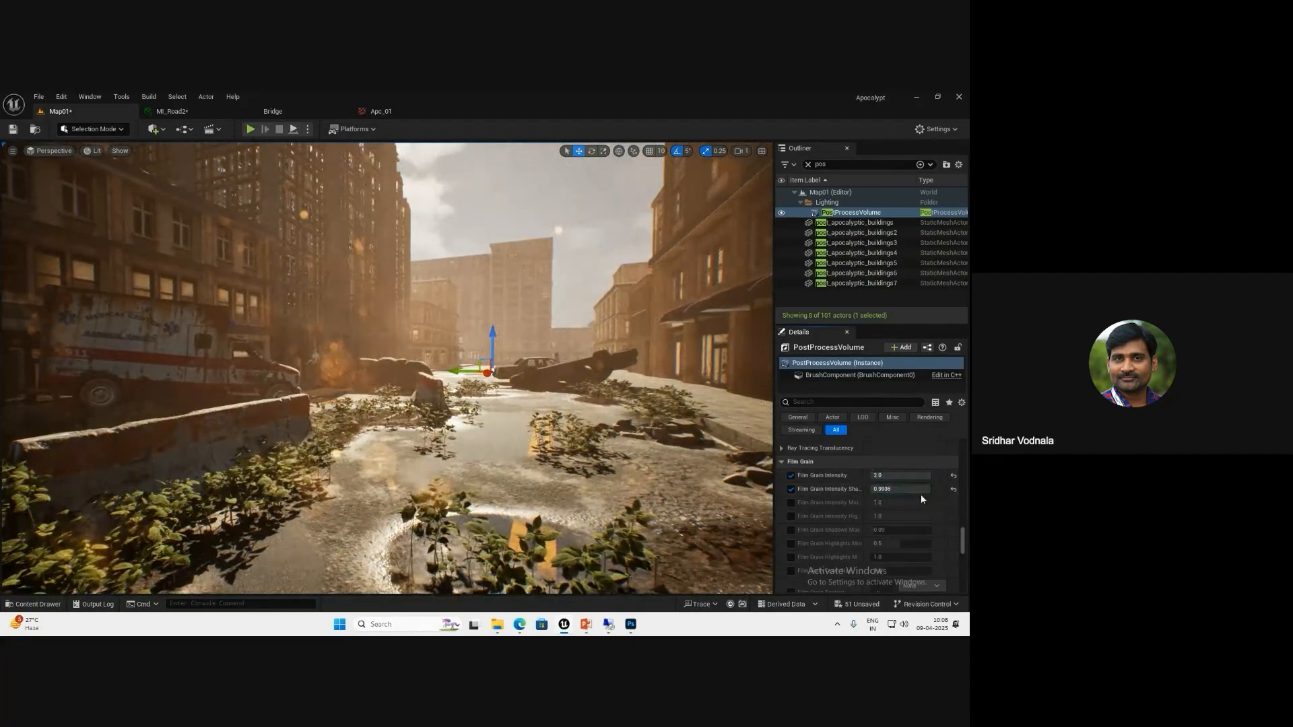
pyautogui.hotkey('ctrl', 'z')
pyautogui.scroll(-3, 841, 514)
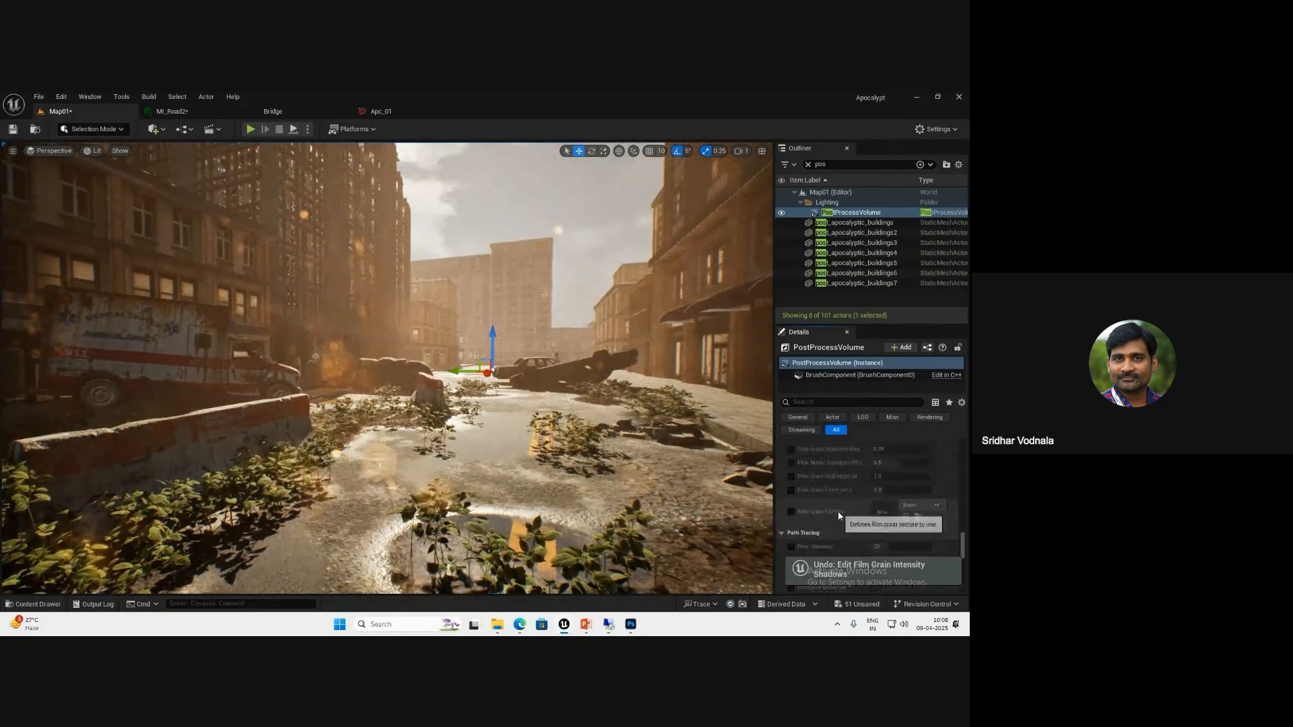
pyautogui.scroll(3, 822, 499)
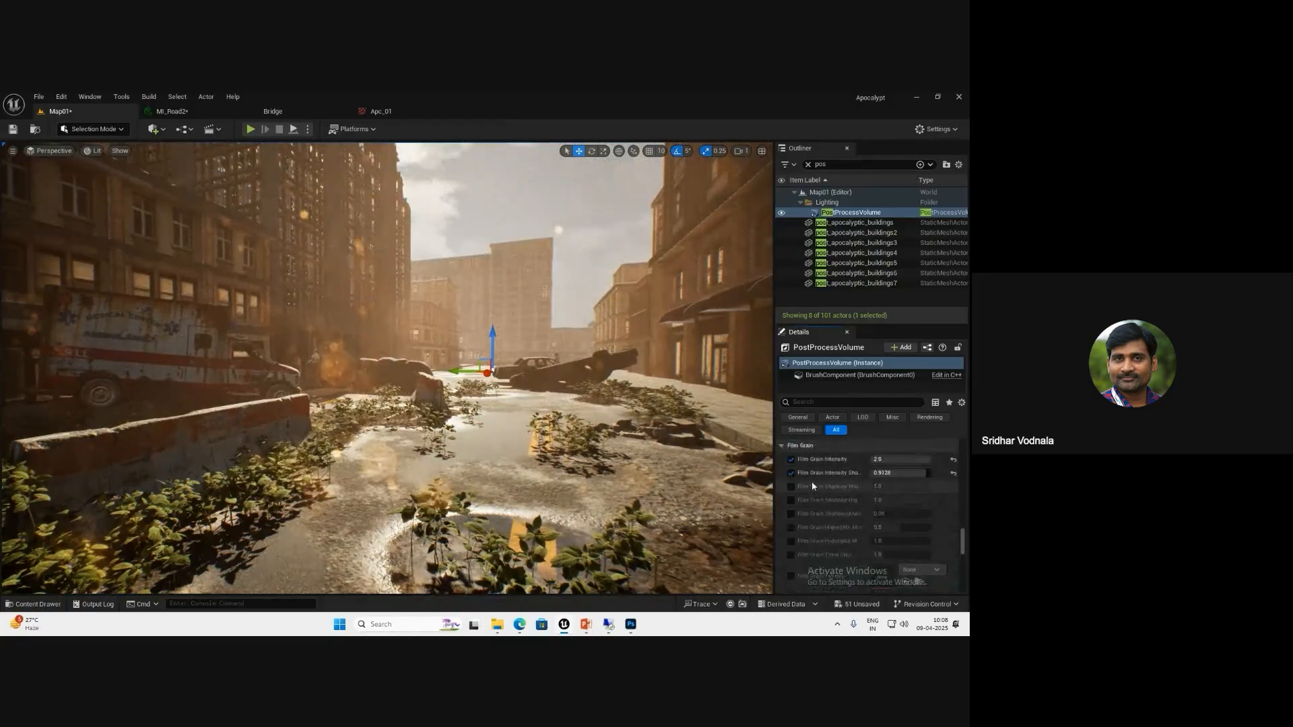
pyautogui.click(791, 473)
pyautogui.click(791, 459)
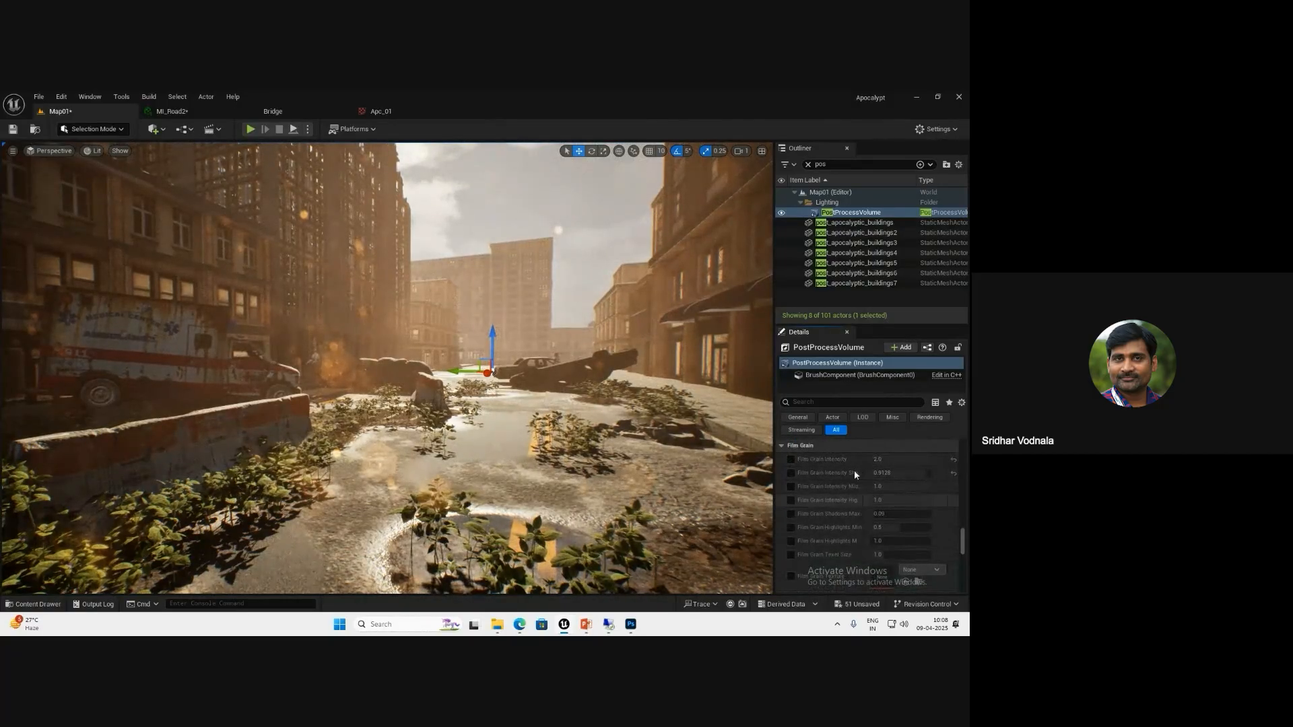
# - Switch the viewport's view mode from Lit to Path Tracing to render the street scene
pyautogui.click(93, 150)
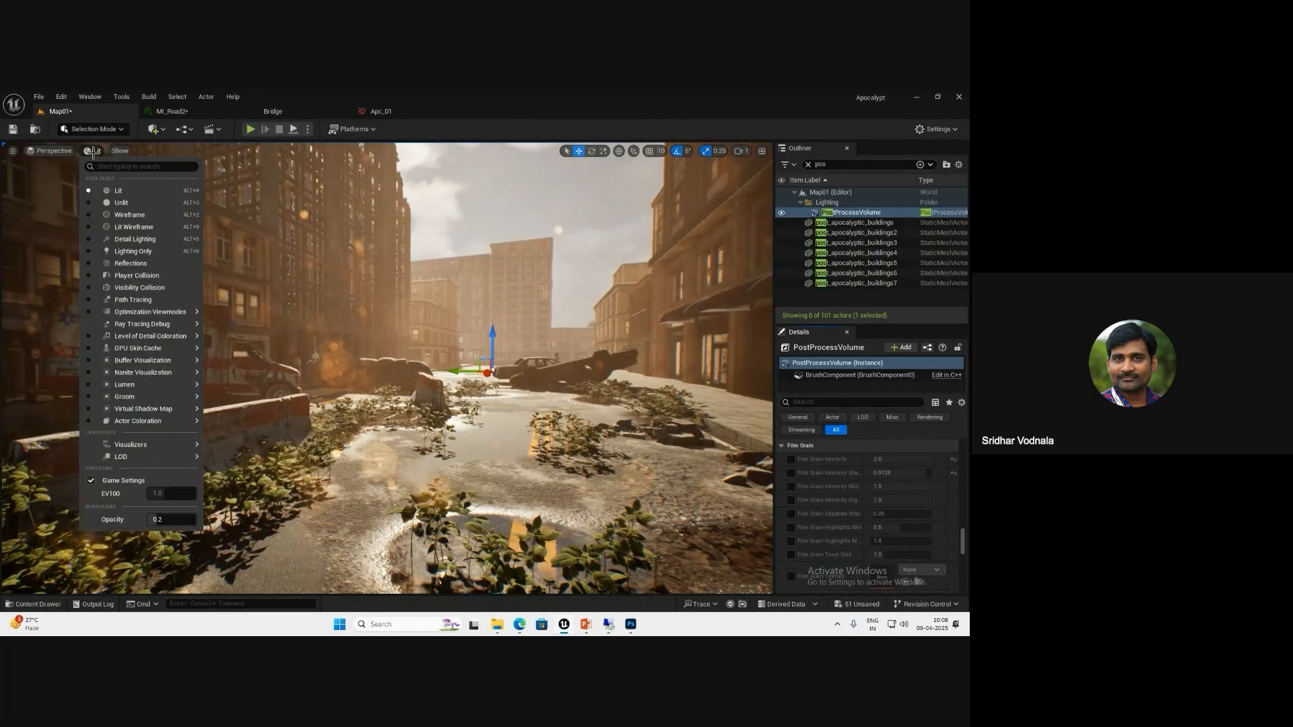
pyautogui.click(152, 302)
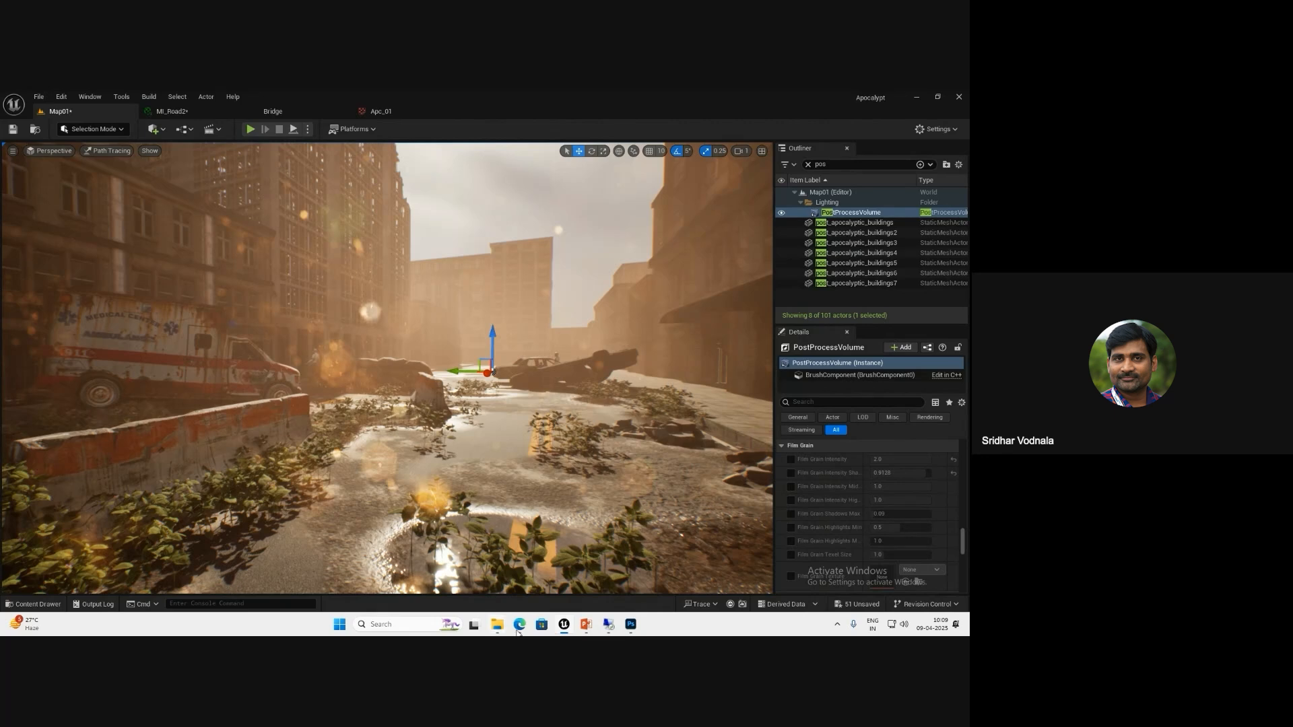
# - Switch to the Snipping Tool and capture a rectangular snip of the path-traced street viewport
pyautogui.press('super')
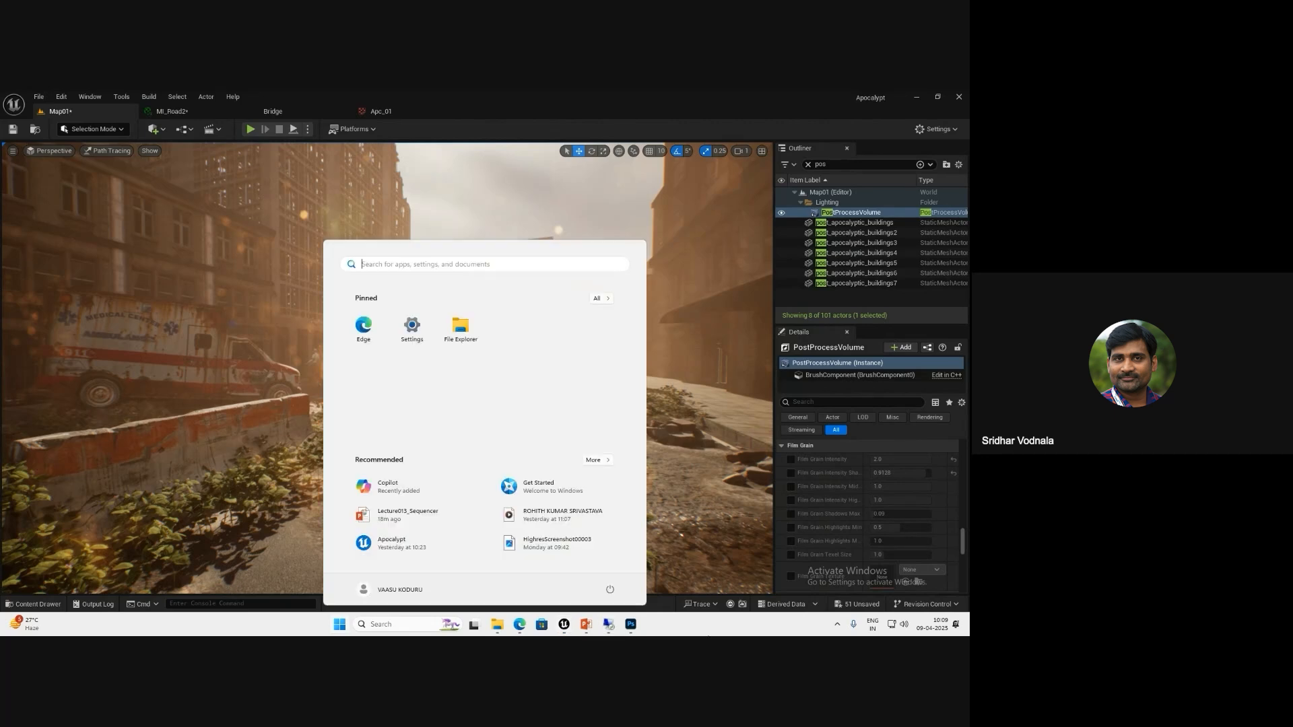
pyautogui.write('sni')
pyautogui.press('Return')
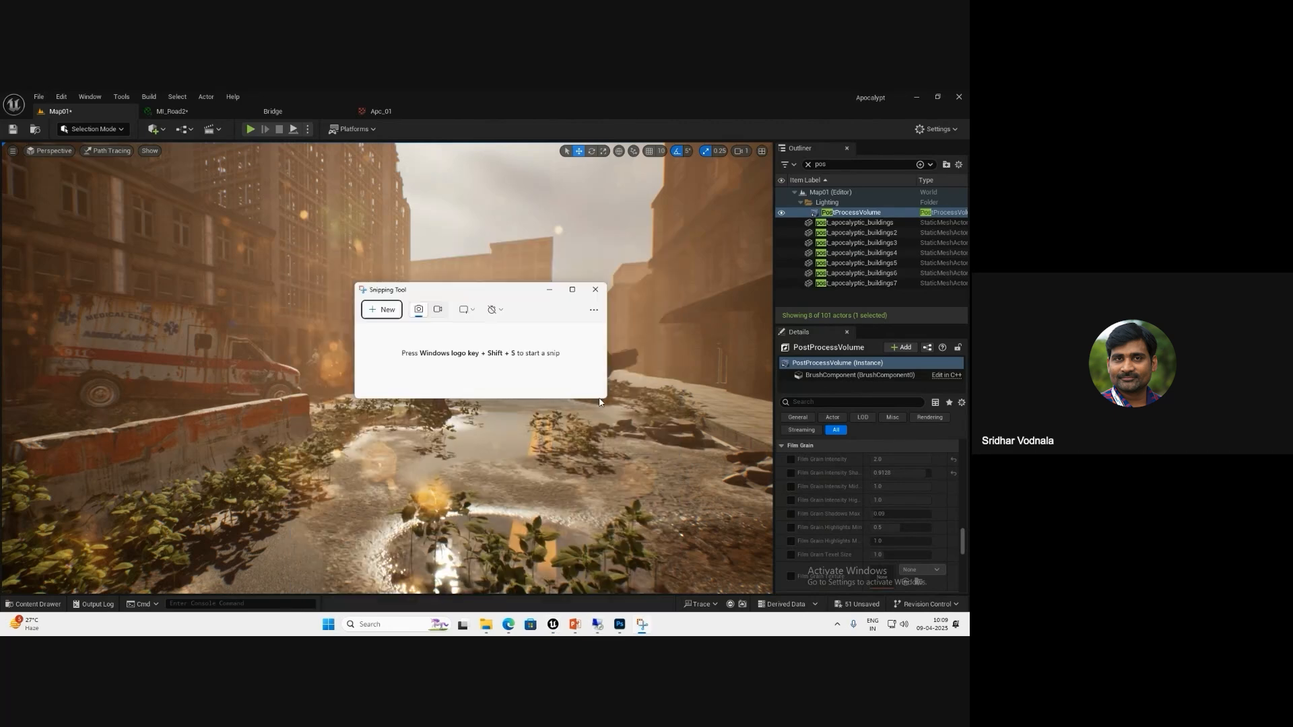
pyautogui.click(377, 306)
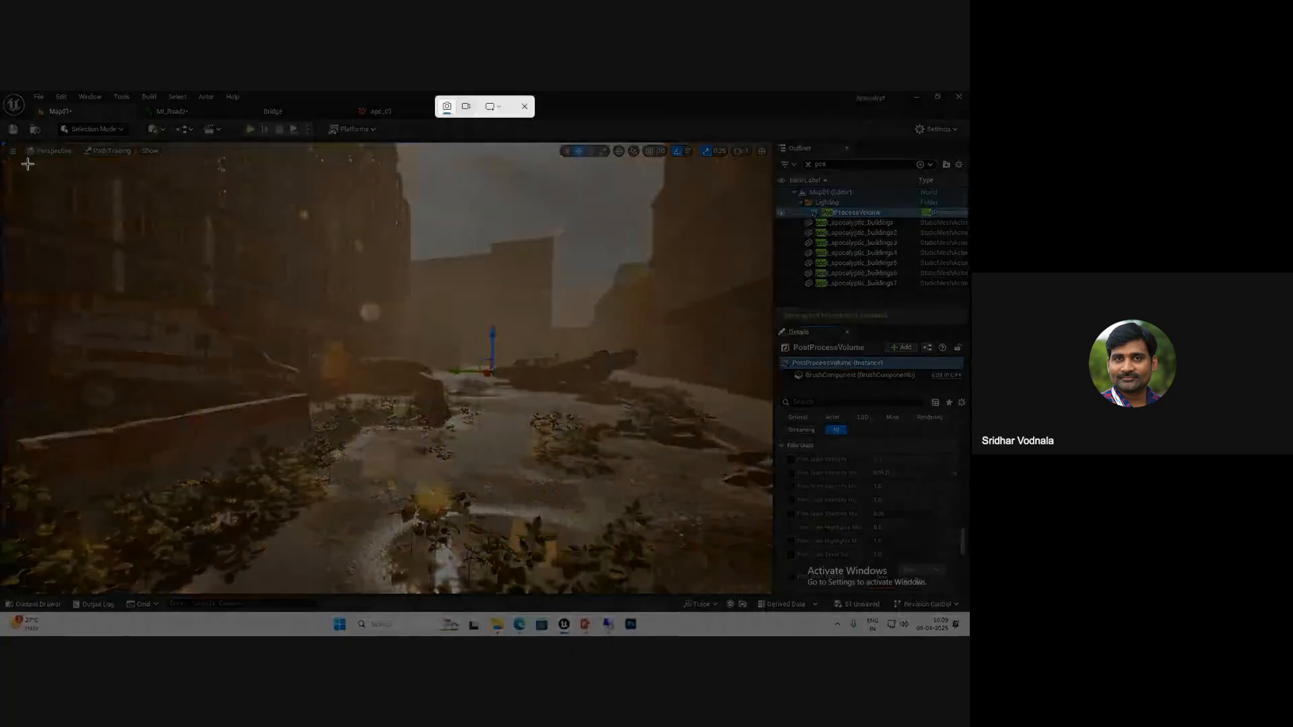
pyautogui.moveTo(29, 164); pyautogui.dragTo(733, 563)
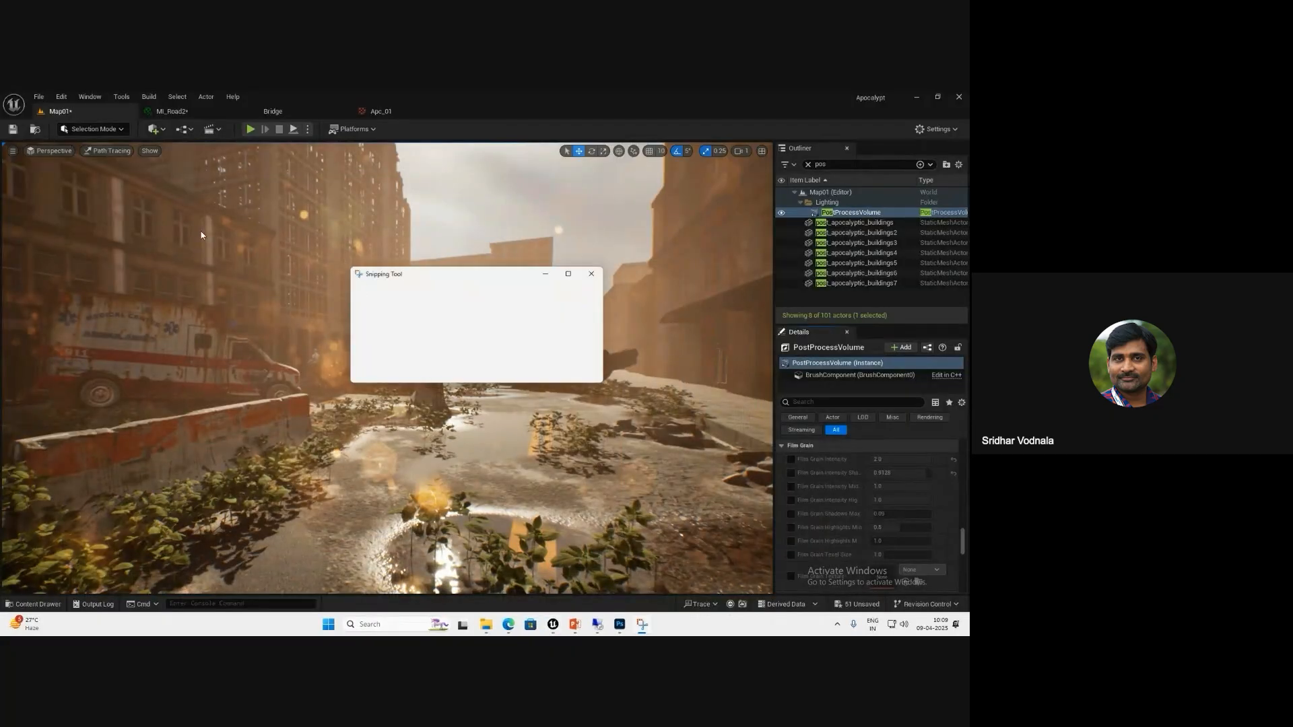
# - Return the viewport's view mode to Lit and compare it with the path-traced snip
pyautogui.click(108, 150)
pyautogui.click(132, 191)
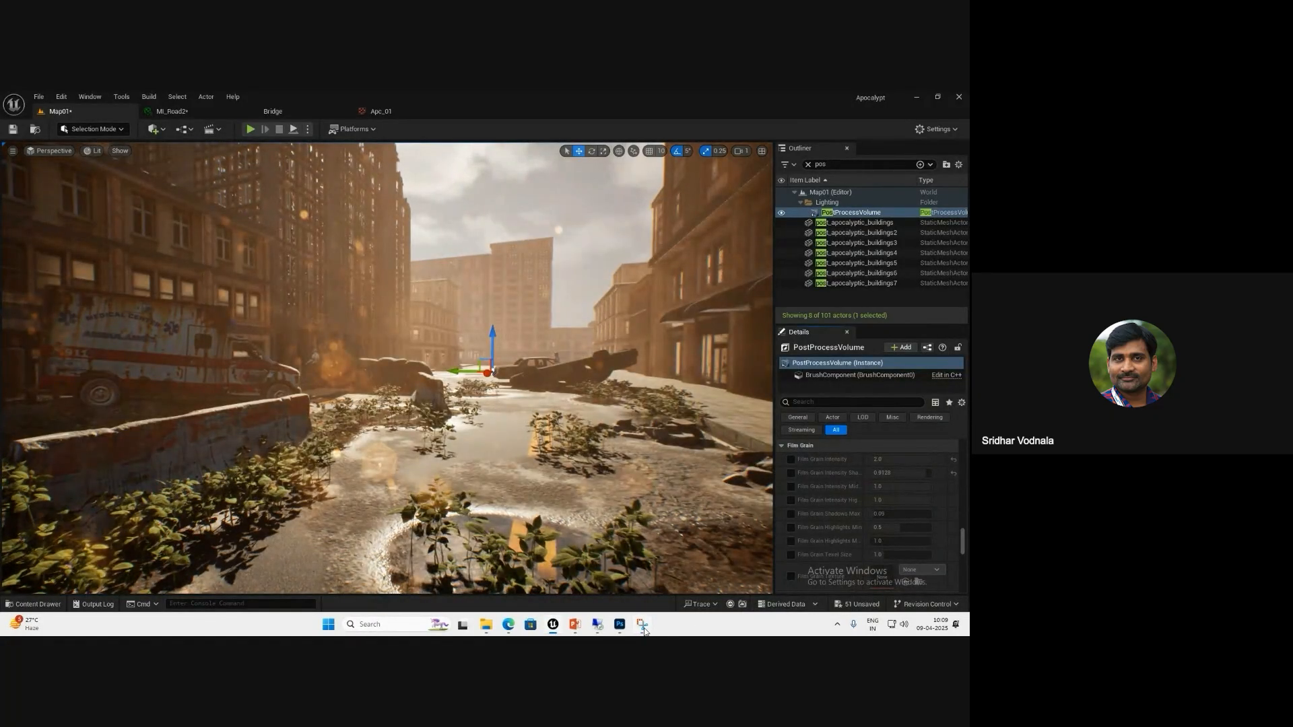
pyautogui.click(642, 624)
pyautogui.moveTo(636, 277); pyautogui.dragTo(623, 196)
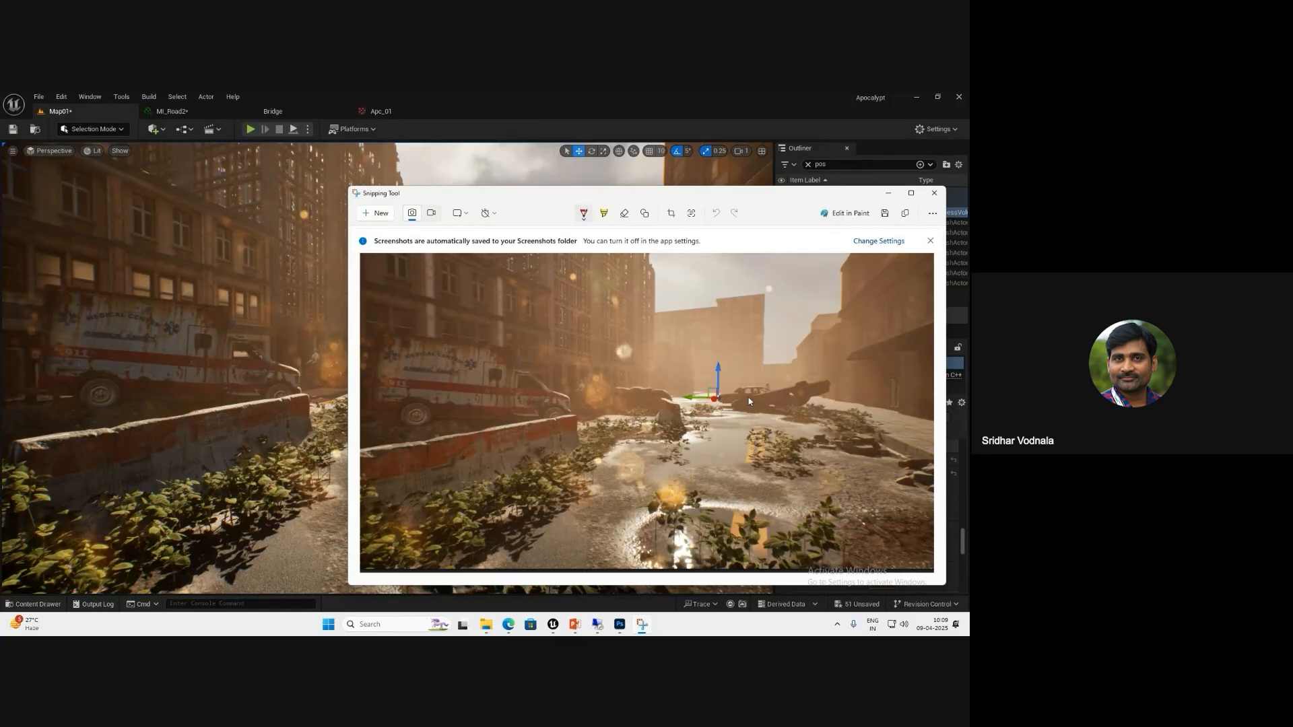
pyautogui.moveTo(714, 198); pyautogui.dragTo(613, 211)
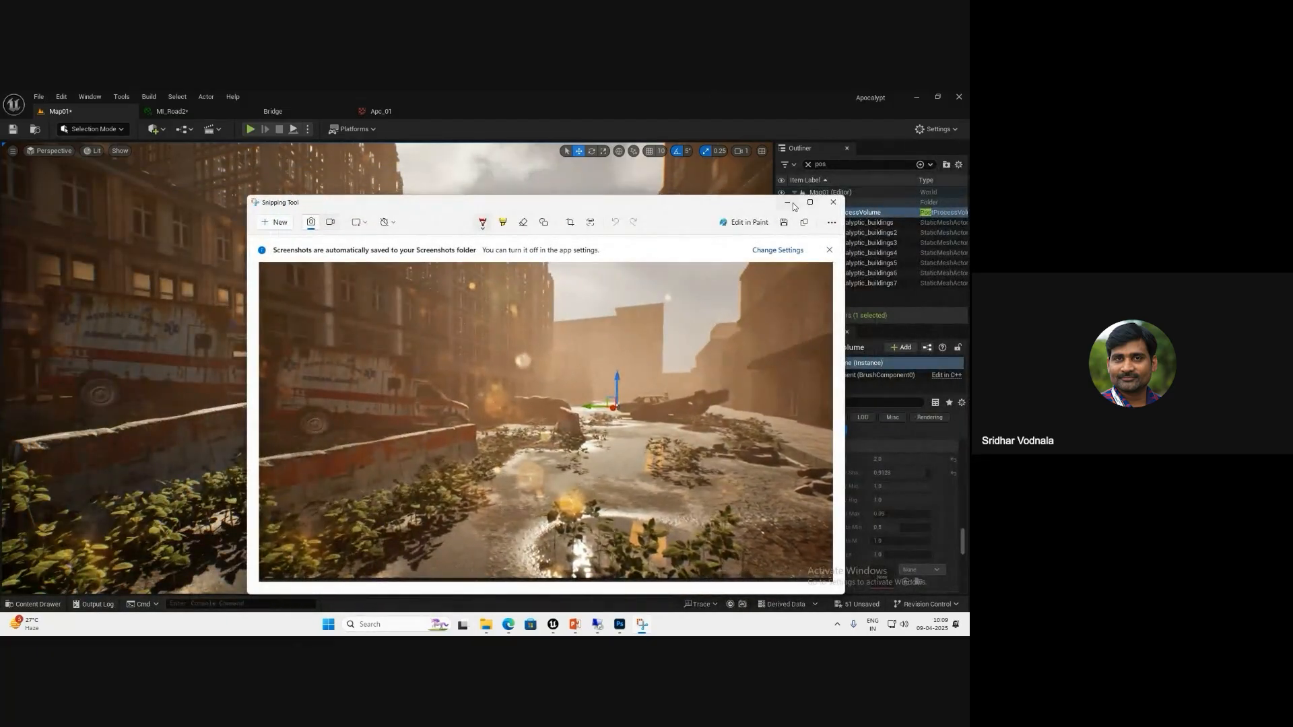
pyautogui.click(790, 203)
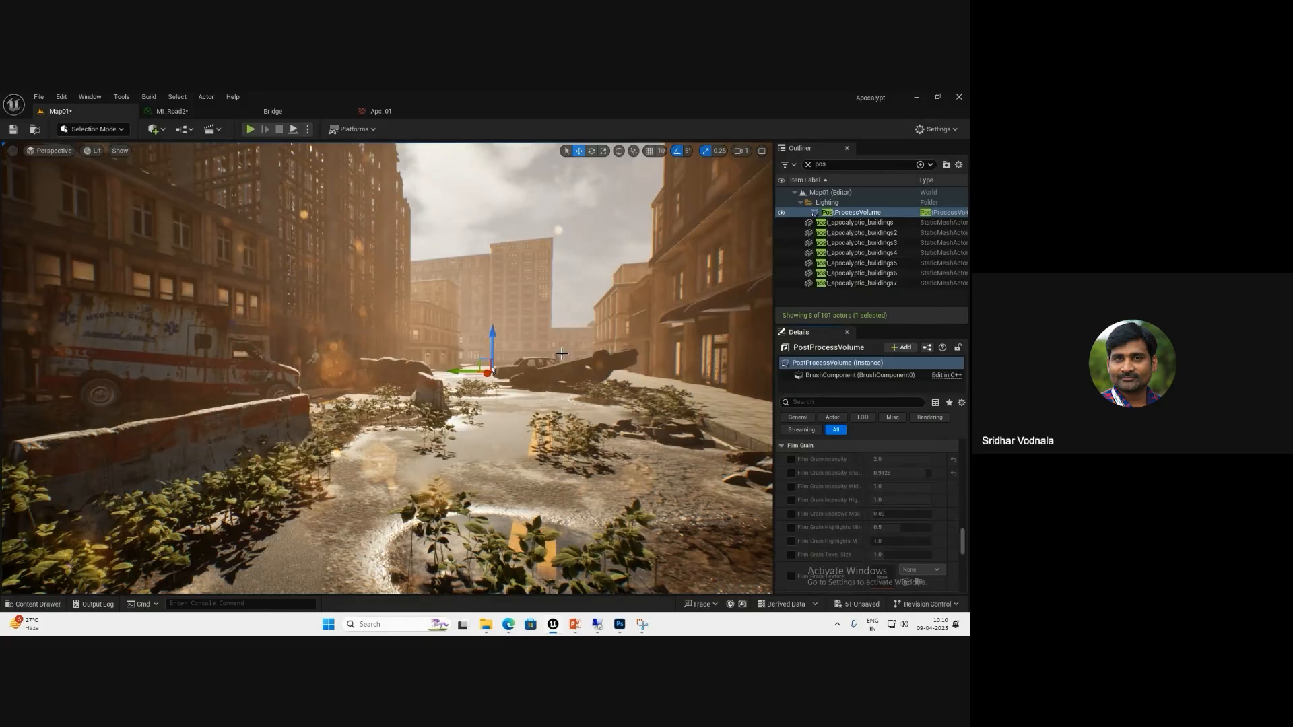
# - Filter the post process volume's properties by "lume" and enable the Global Illumination Method override
pyautogui.scroll(5, 839, 521)
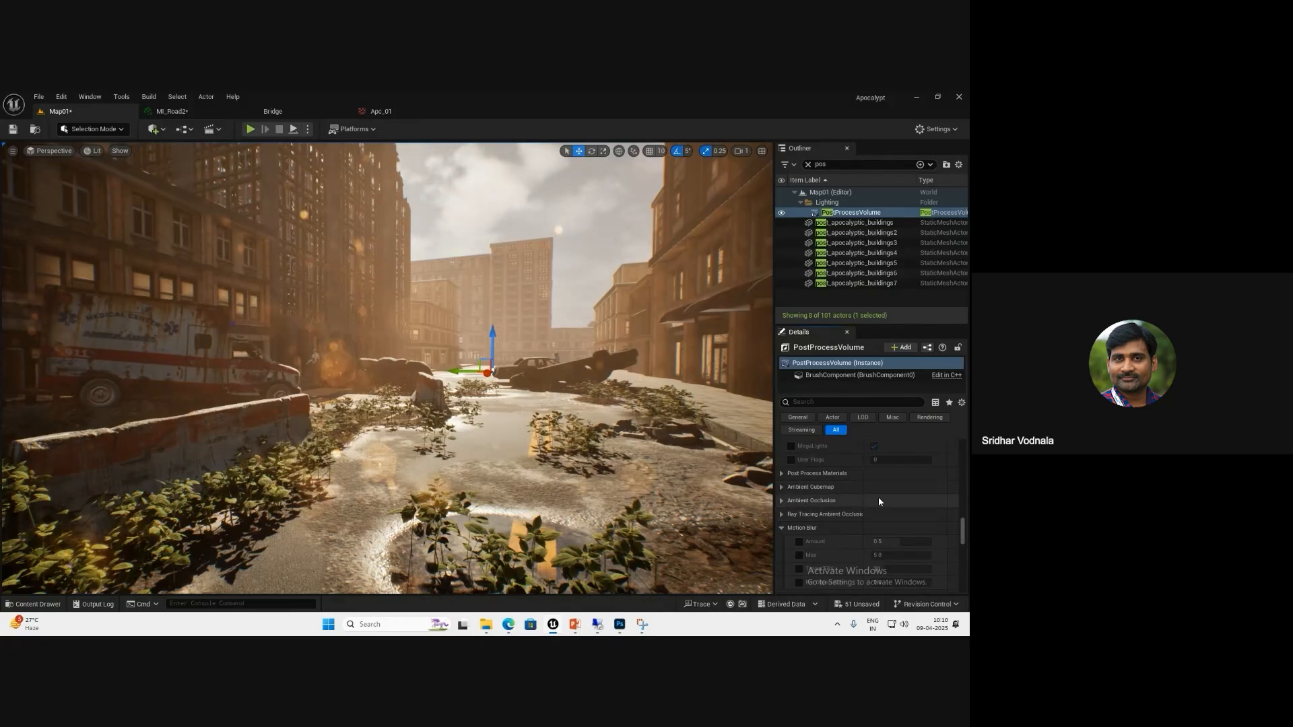
pyautogui.scroll(-2, 857, 524)
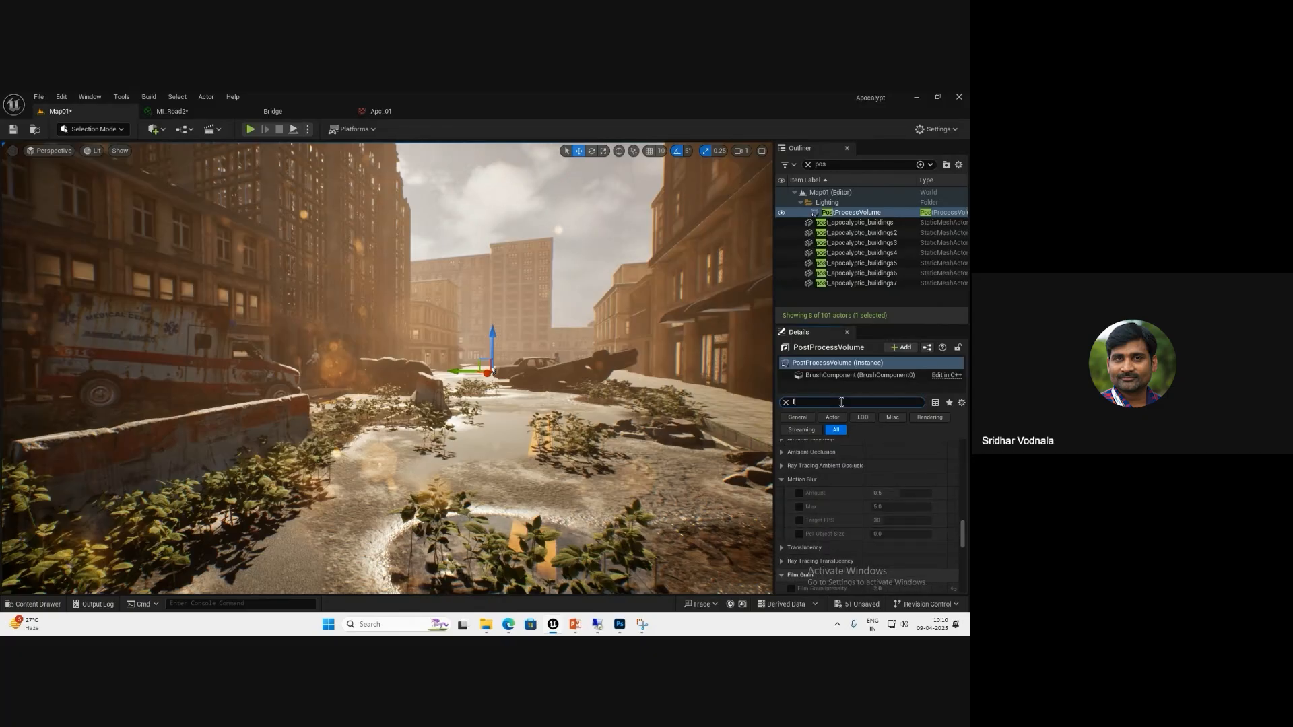
pyautogui.write('lume')
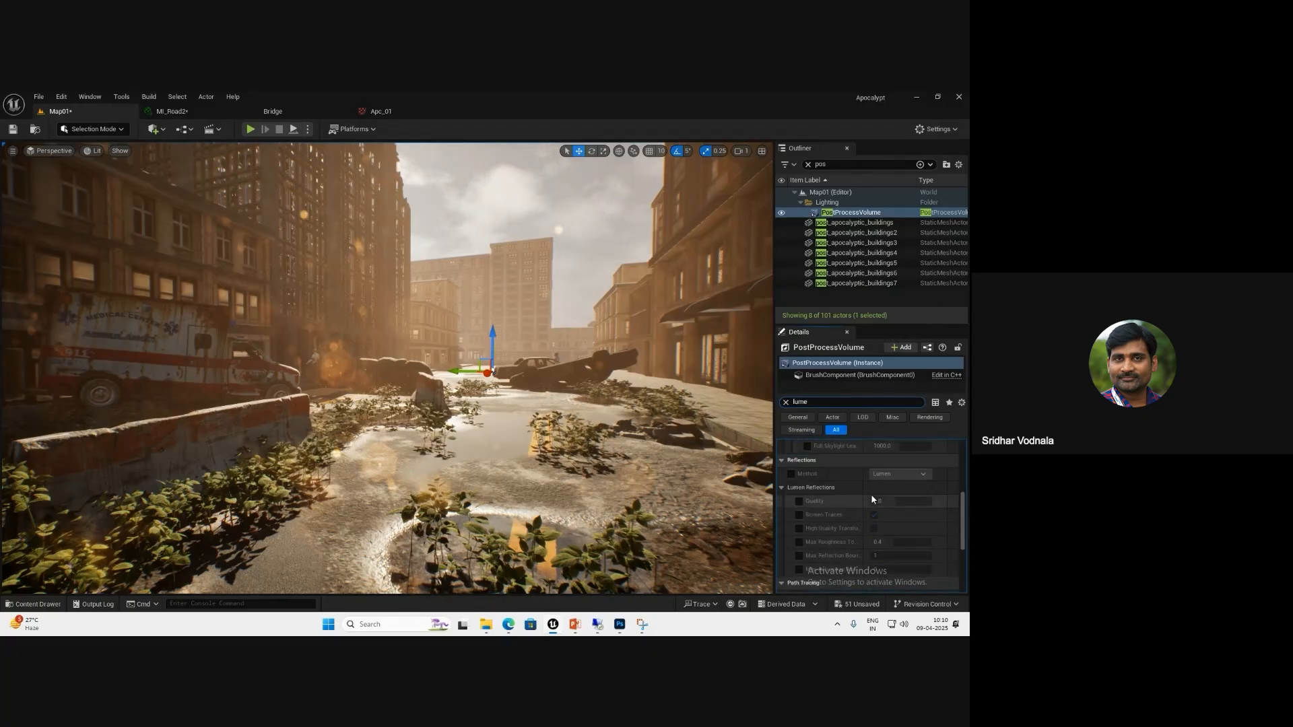
pyautogui.scroll(5, 871, 499)
pyautogui.click(792, 459)
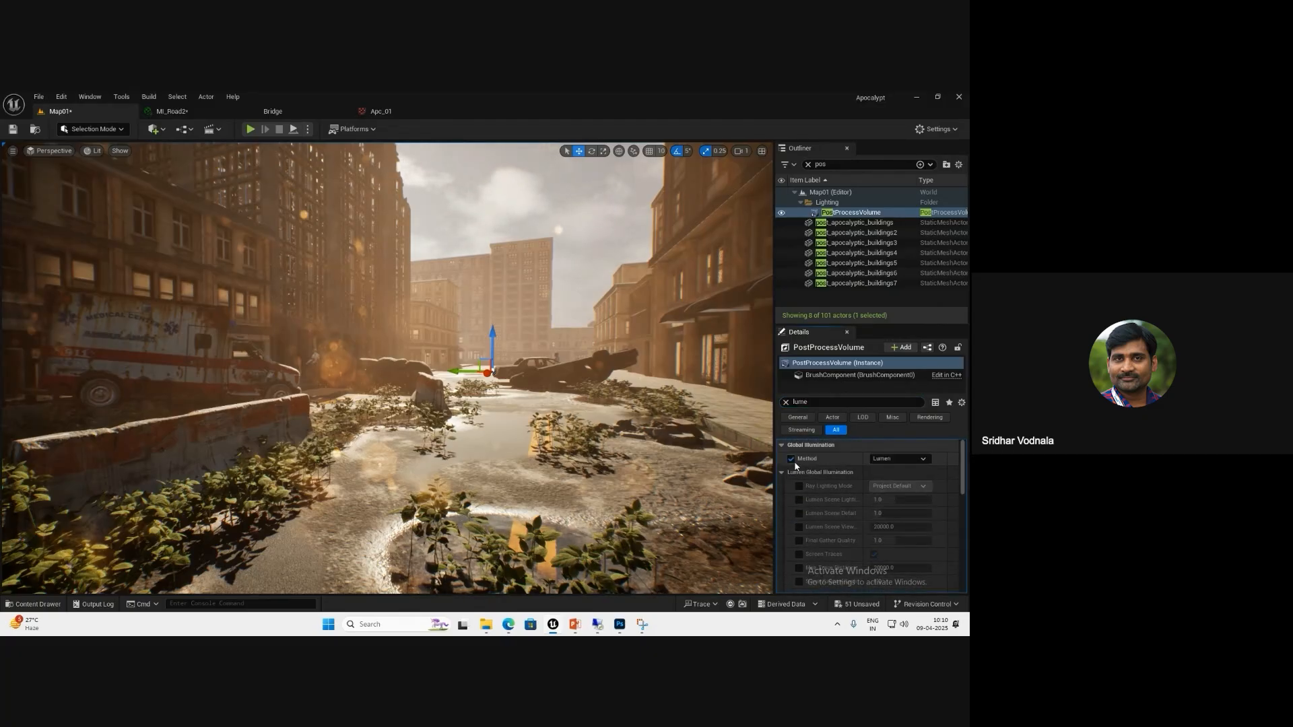
# - Try None and Screen Space (Beta) as the Global Illumination Method and check the street's lighting
pyautogui.click(894, 461)
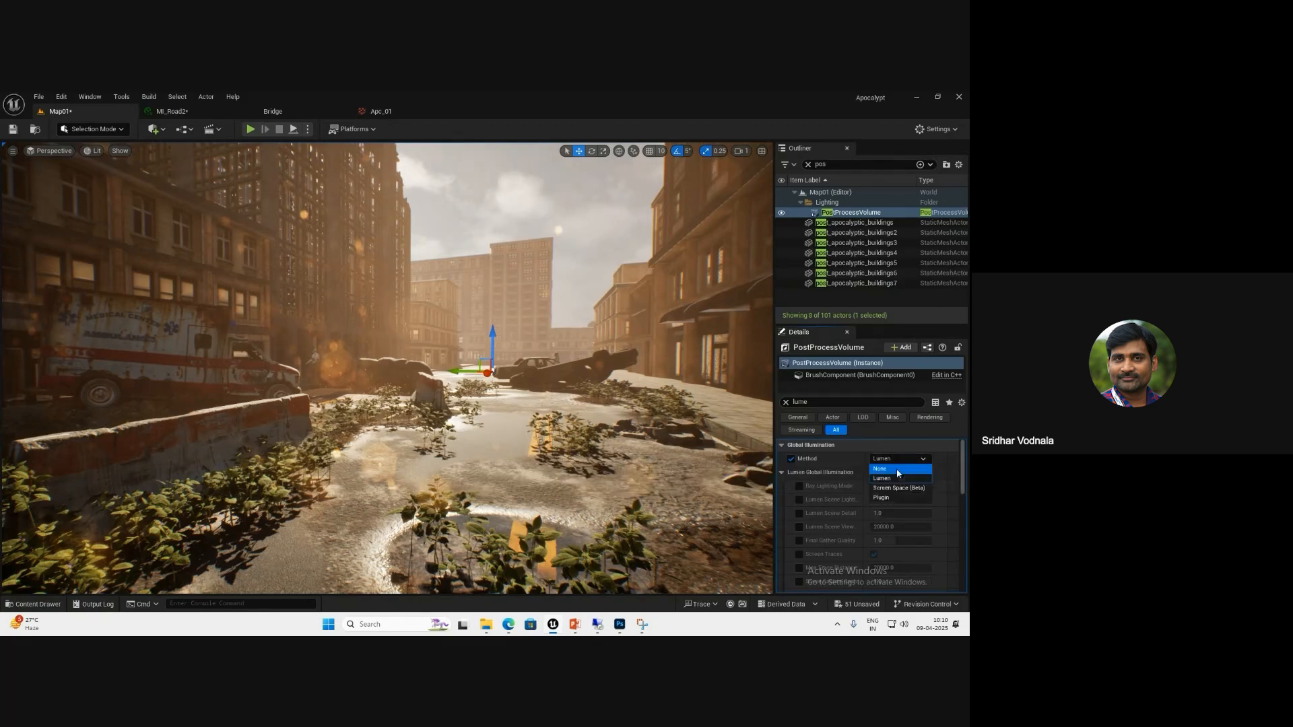
pyautogui.click(899, 470)
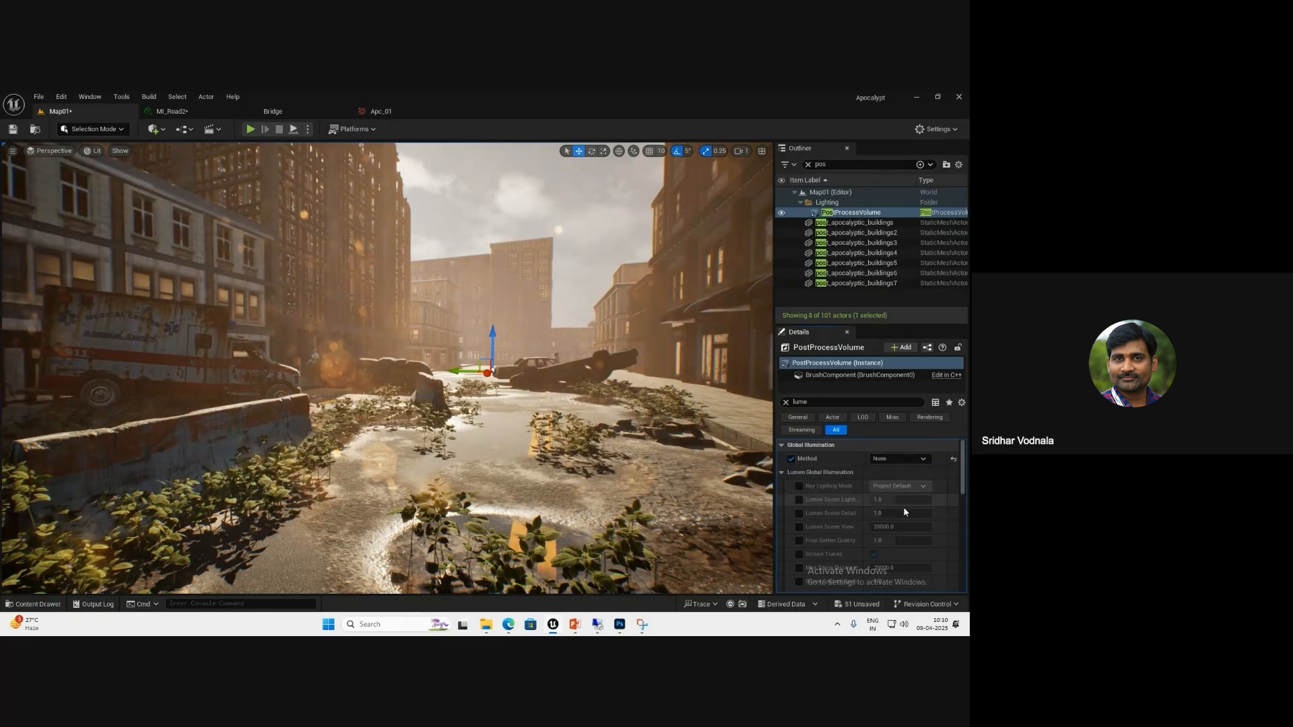
pyautogui.click(900, 460)
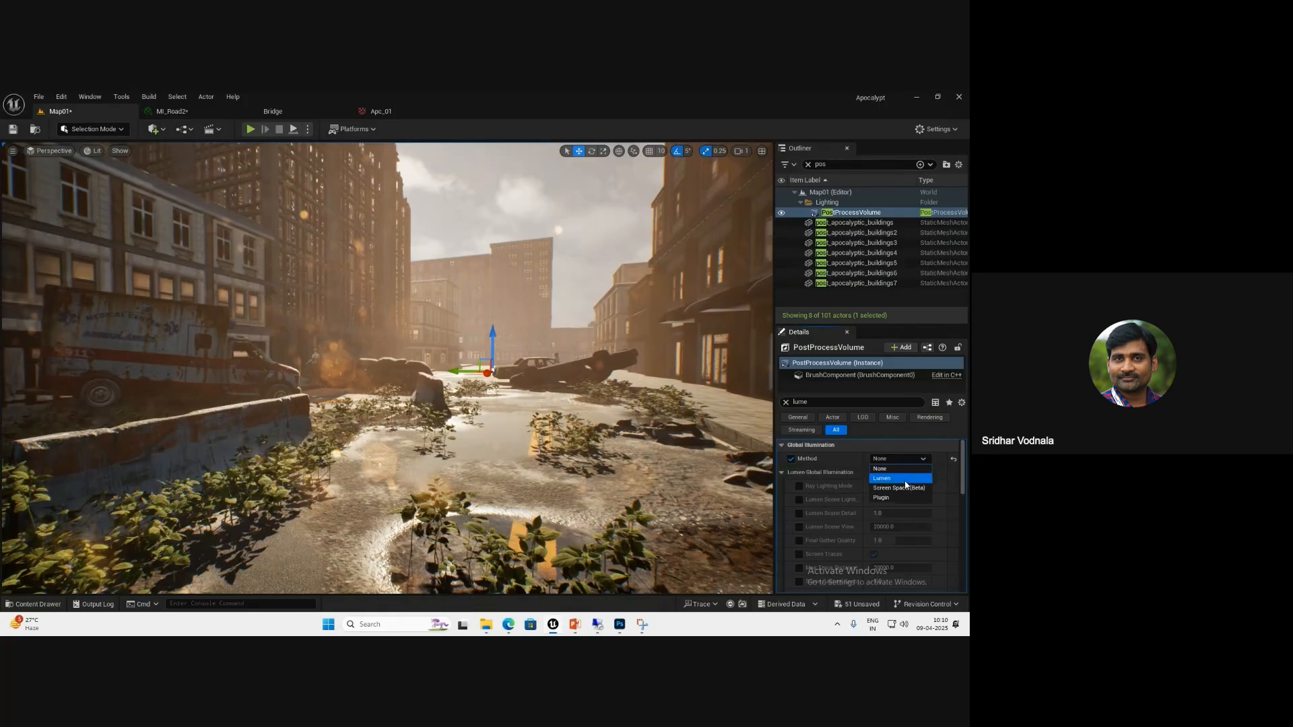
pyautogui.click(900, 488)
pyautogui.moveTo(609, 430); pyautogui.dragTo(629, 454, button='right')
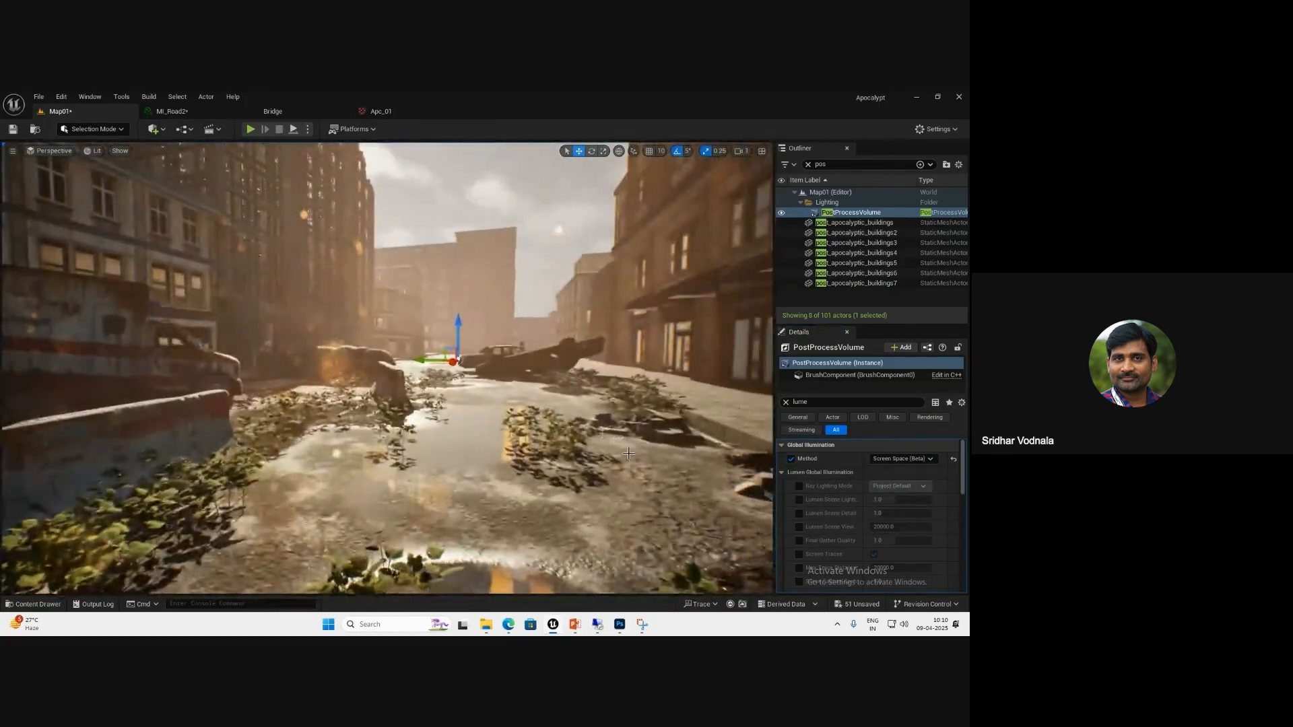
# - Alternate the Global Illumination Method between None and Lumen to compare the street's indirect lighting, ending on None
pyautogui.click(900, 459)
pyautogui.click(896, 471)
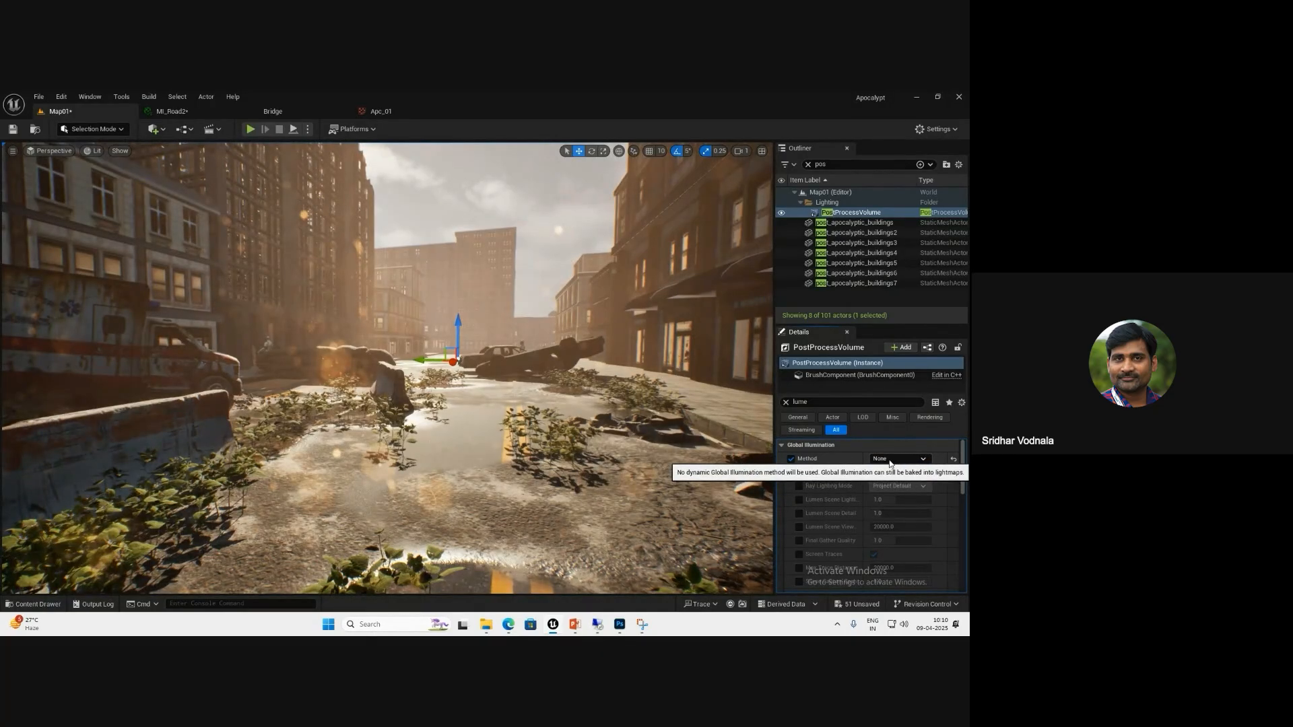
pyautogui.click(890, 461)
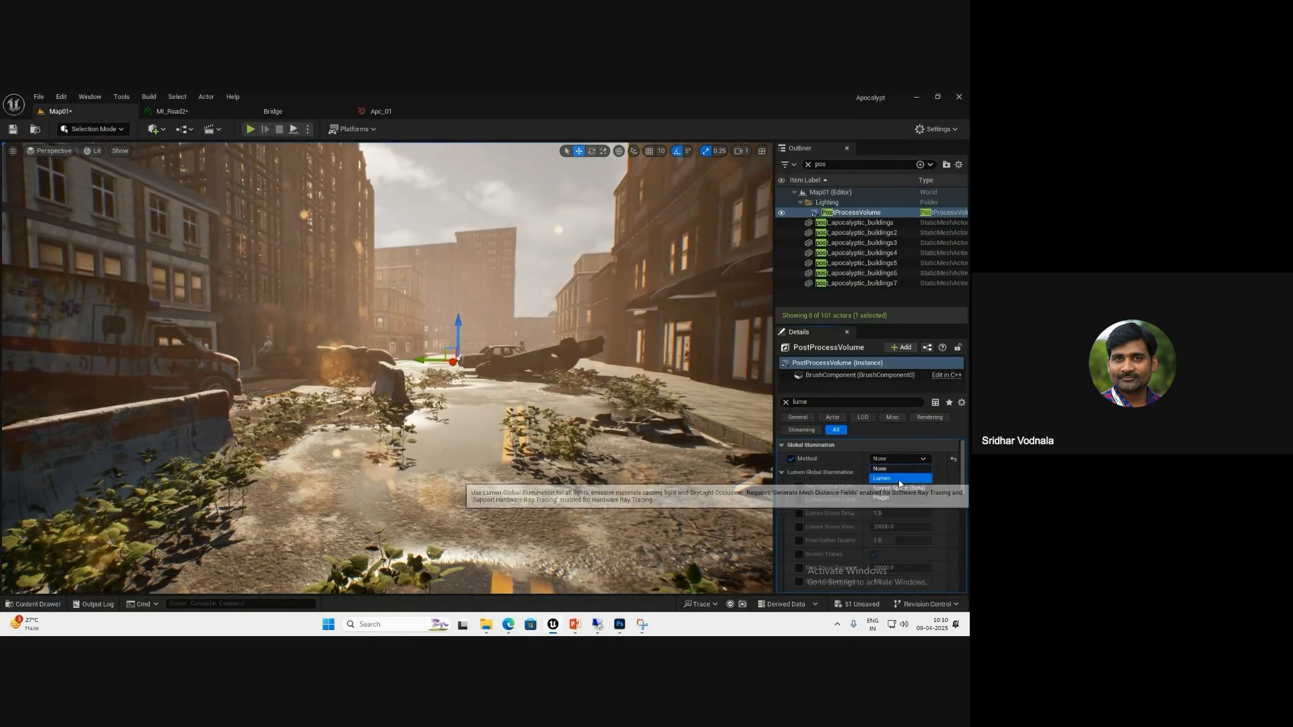
pyautogui.click(890, 476)
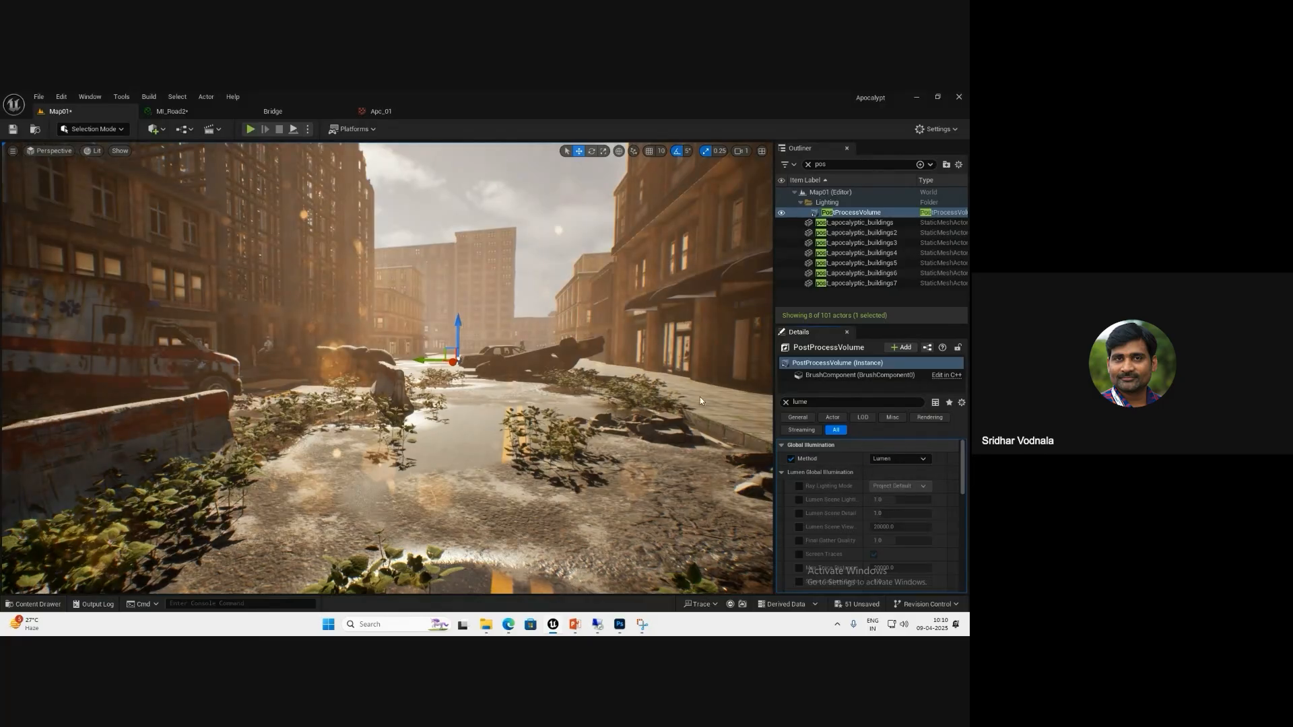
pyautogui.click(889, 459)
pyautogui.click(890, 467)
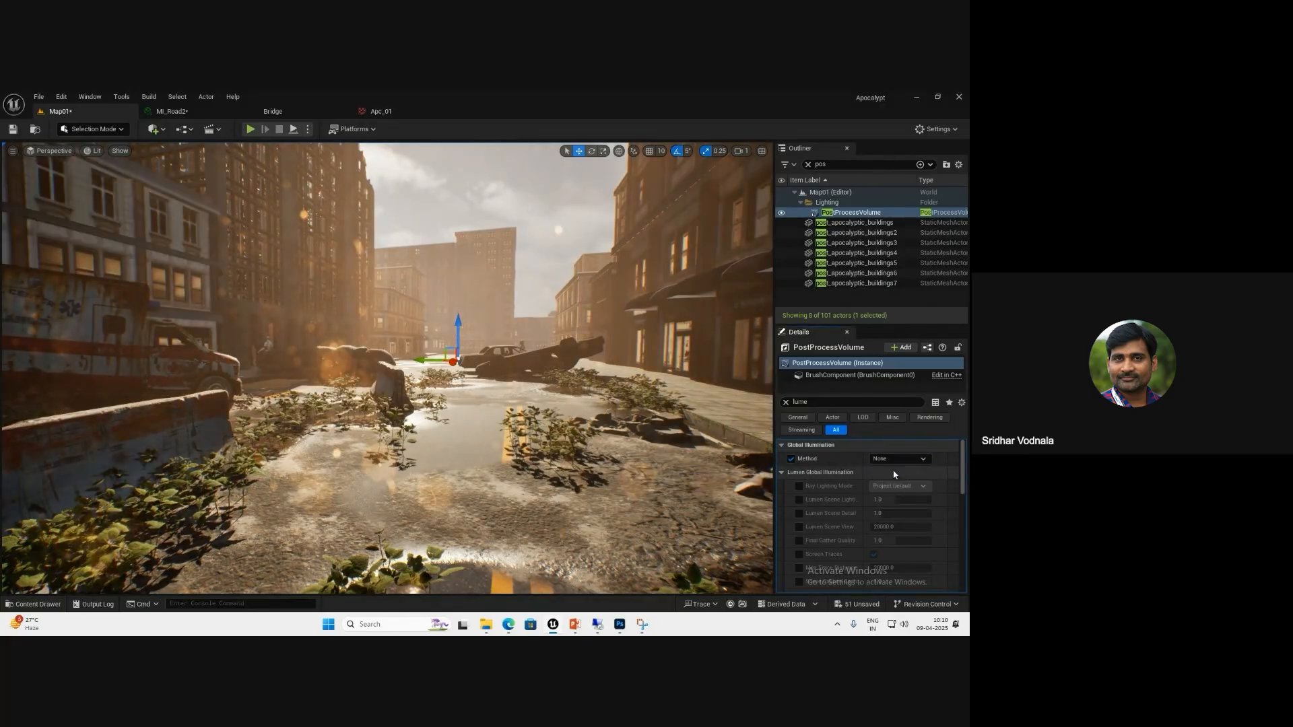
pyautogui.click(890, 461)
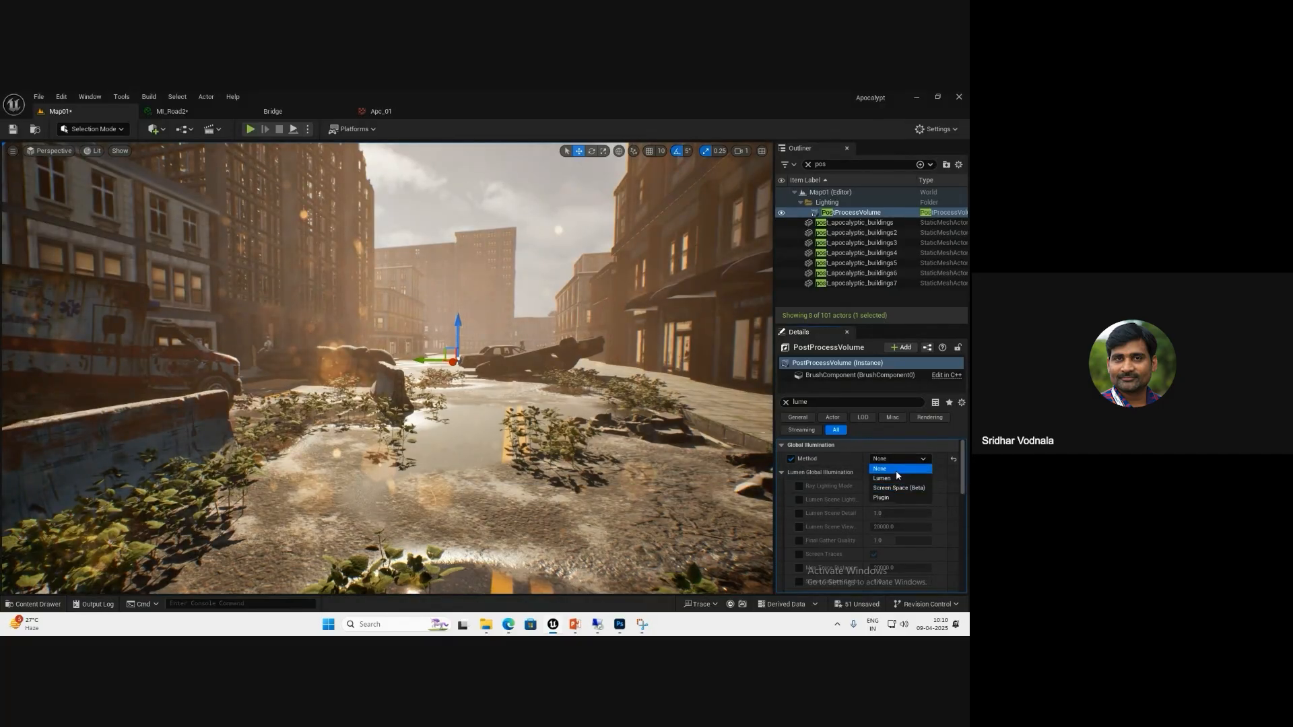
pyautogui.click(899, 479)
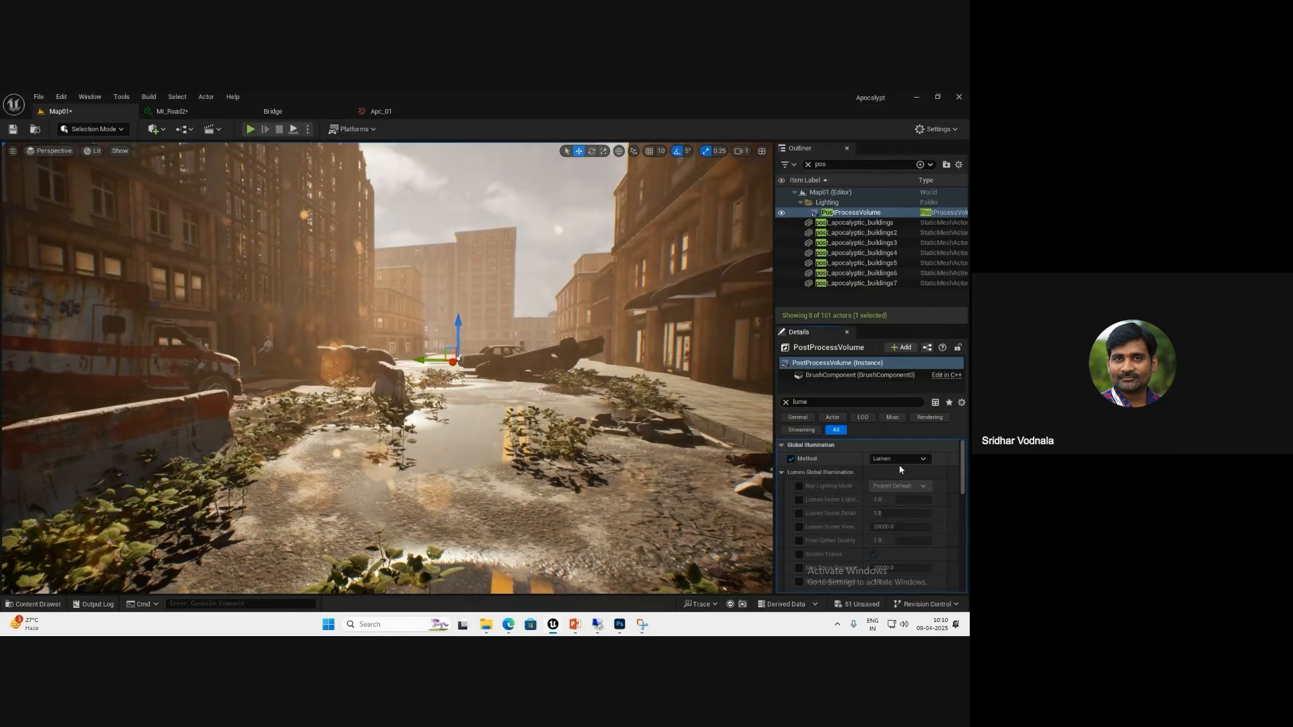
pyautogui.click(899, 460)
pyautogui.click(897, 471)
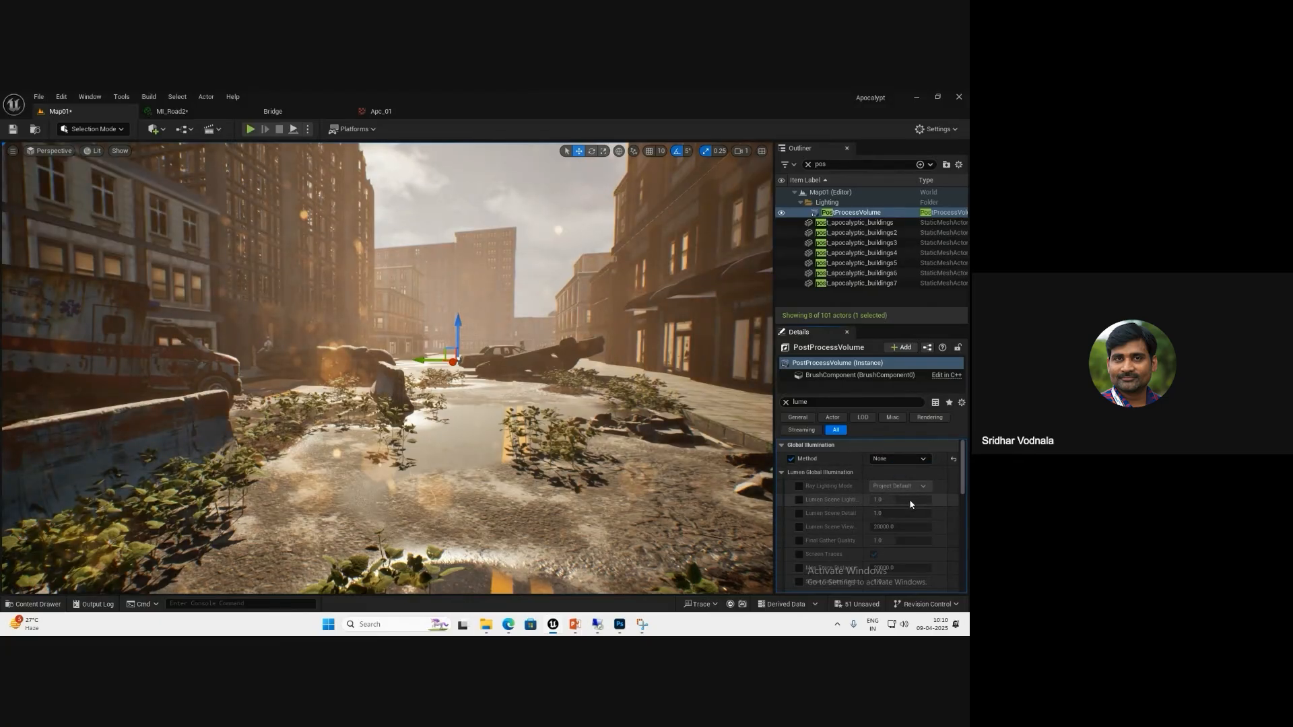
# - Switch the Global Illumination Method to Screen Space (Beta) and back to None to compare their lighting
pyautogui.click(923, 459)
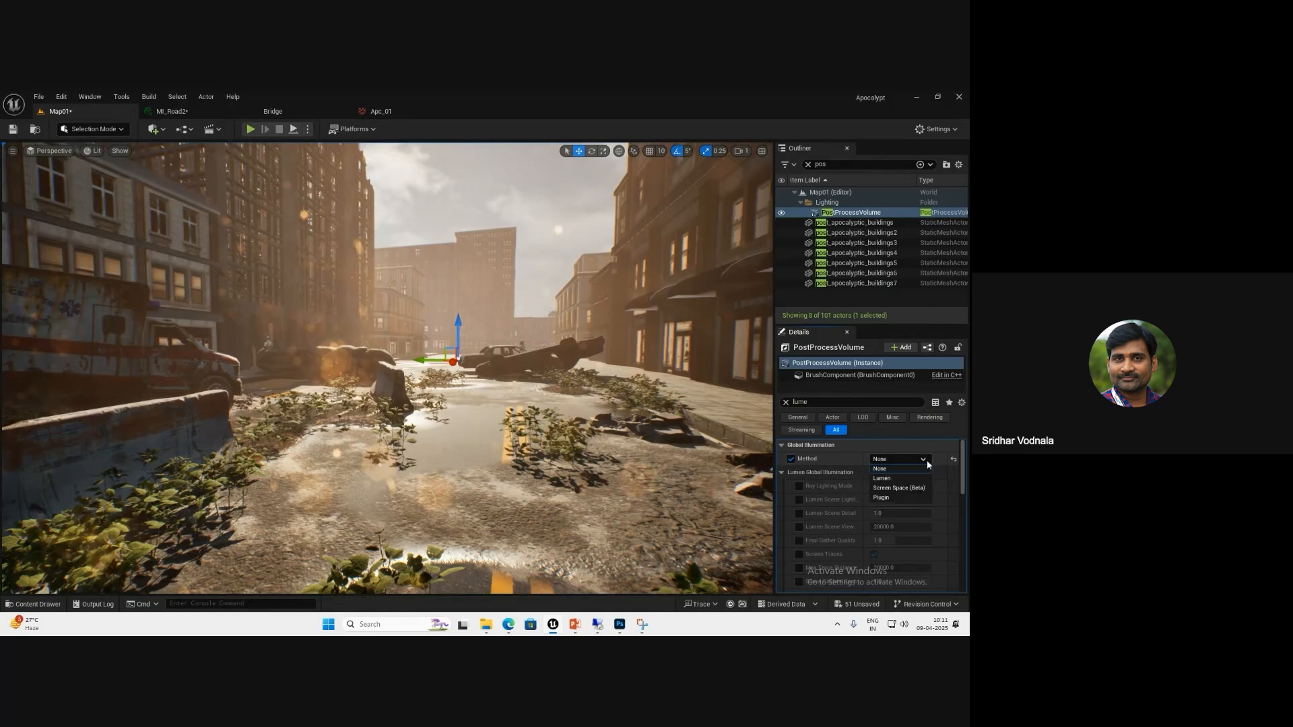
pyautogui.click(911, 490)
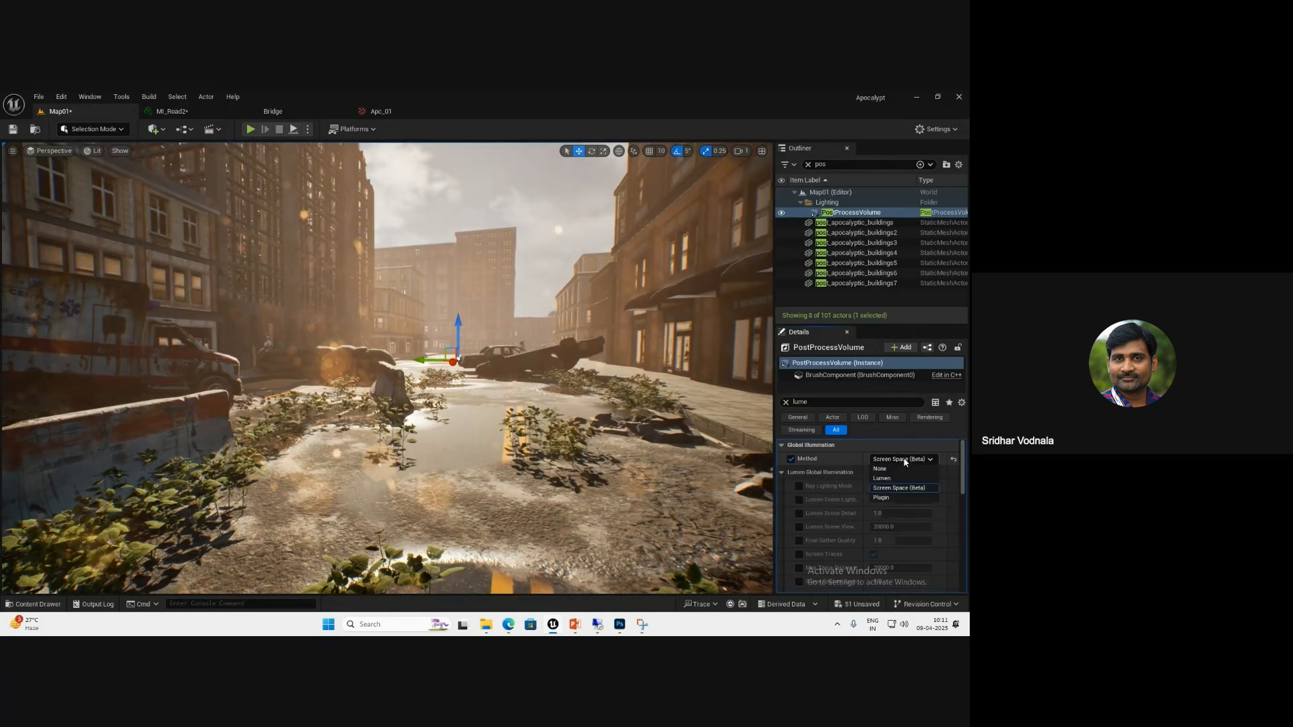
pyautogui.click(905, 459)
pyautogui.click(896, 478)
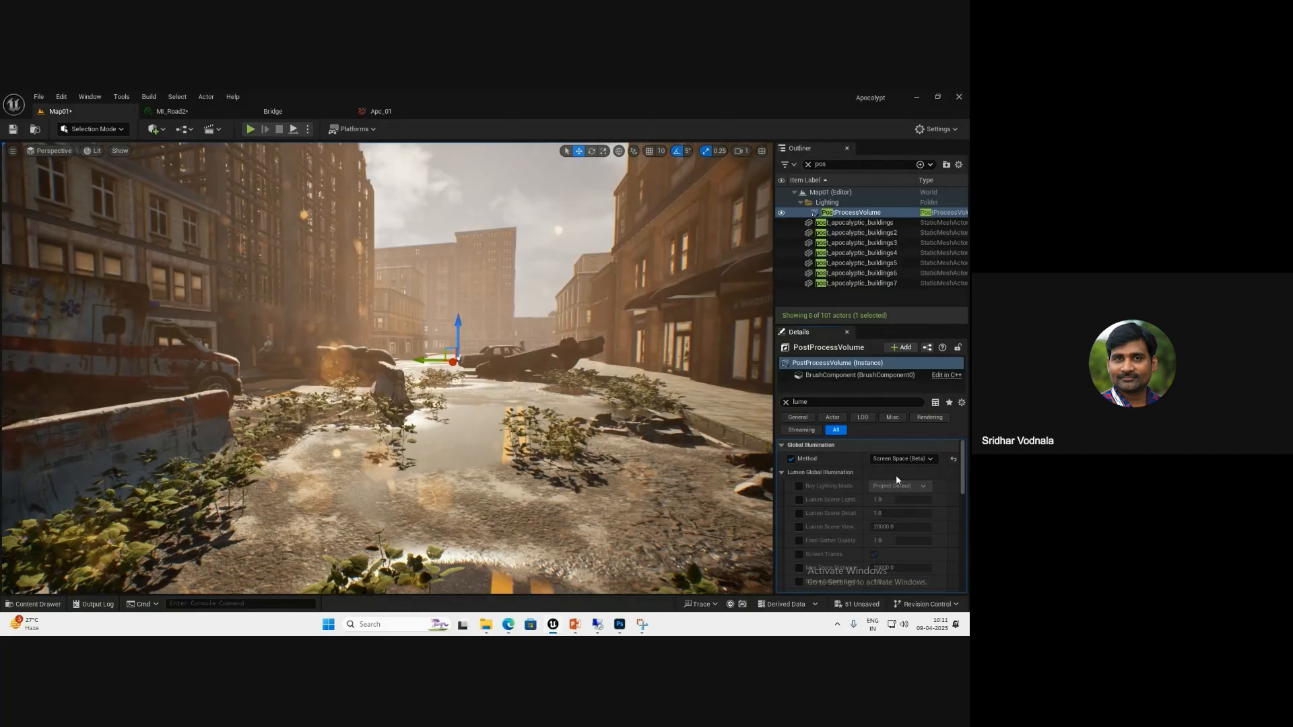
pyautogui.click(900, 459)
pyautogui.click(896, 489)
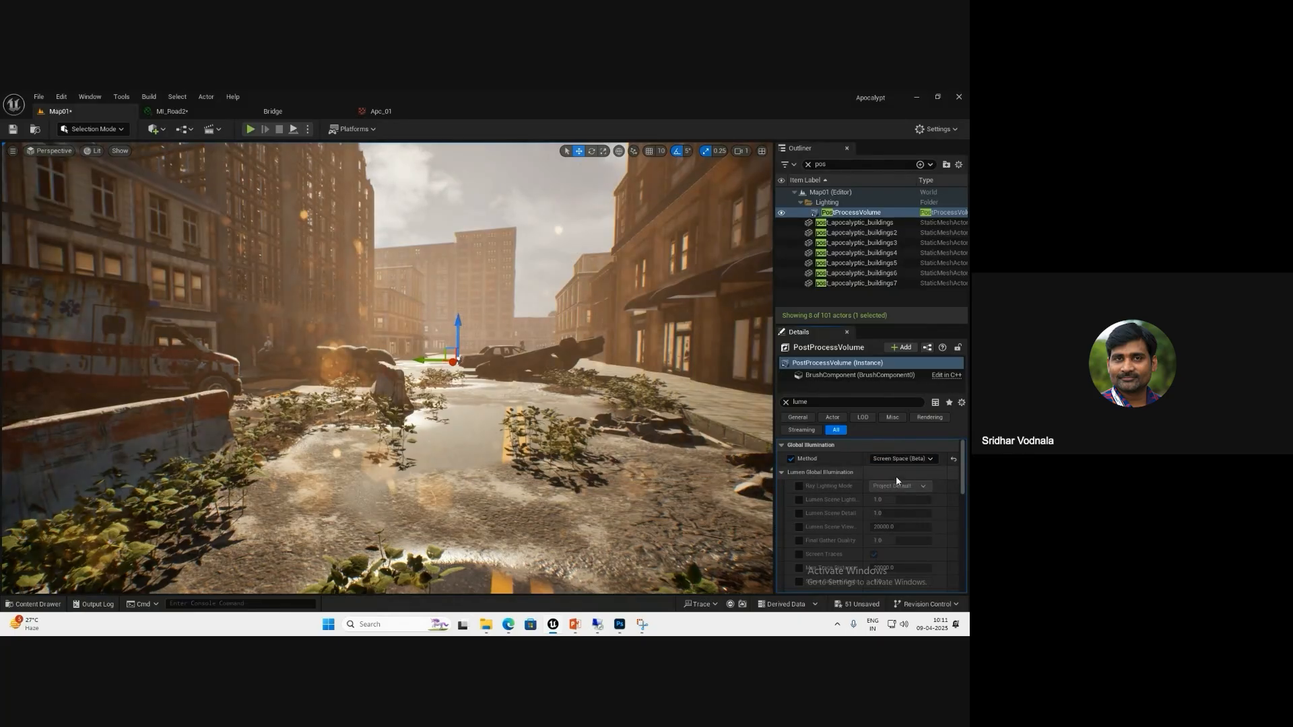
pyautogui.click(896, 461)
pyautogui.click(895, 471)
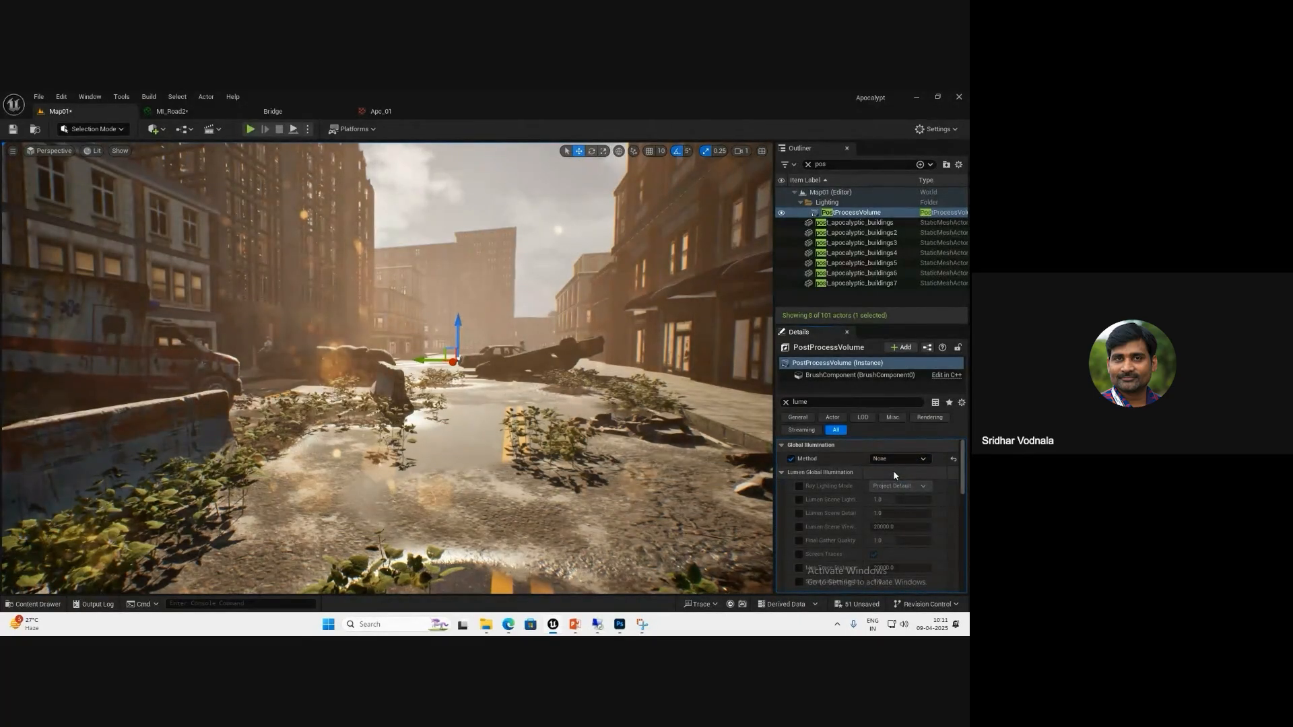
# - Set the Global Illumination Method to Screen Space (Beta), clear the property filter, and save the Map01 level
pyautogui.click(896, 459)
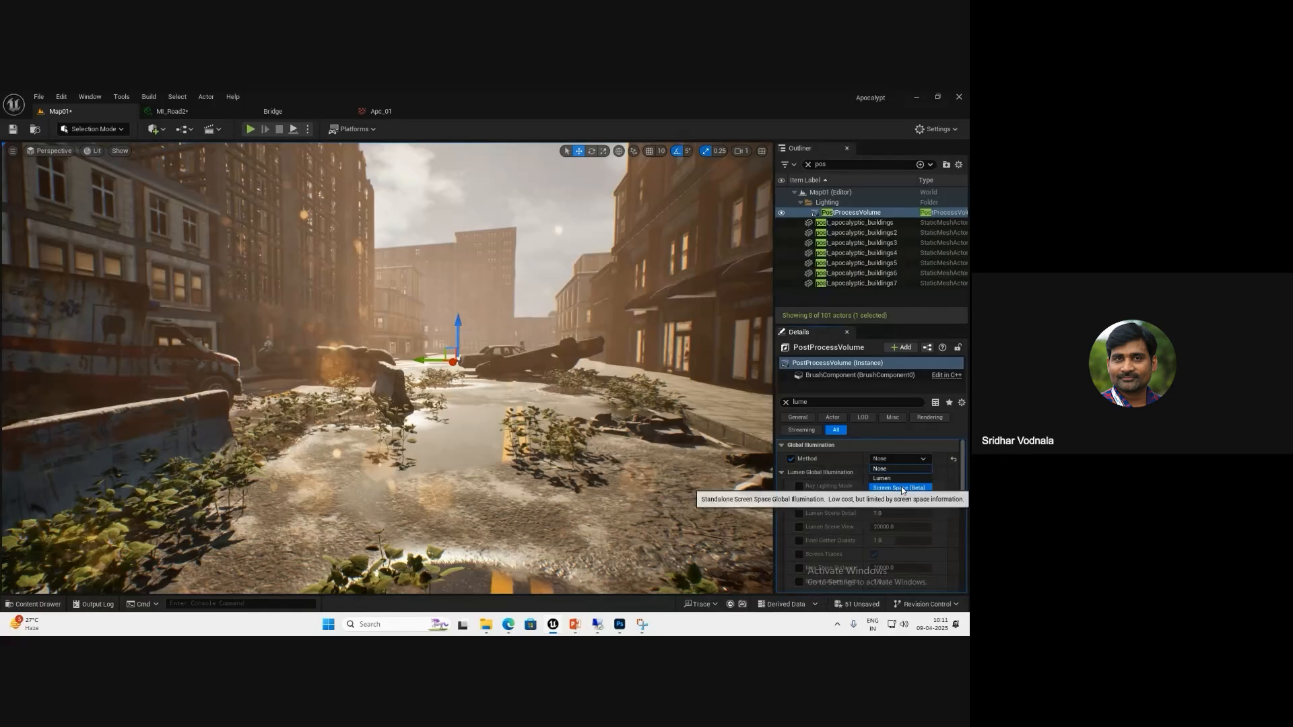
pyautogui.click(896, 489)
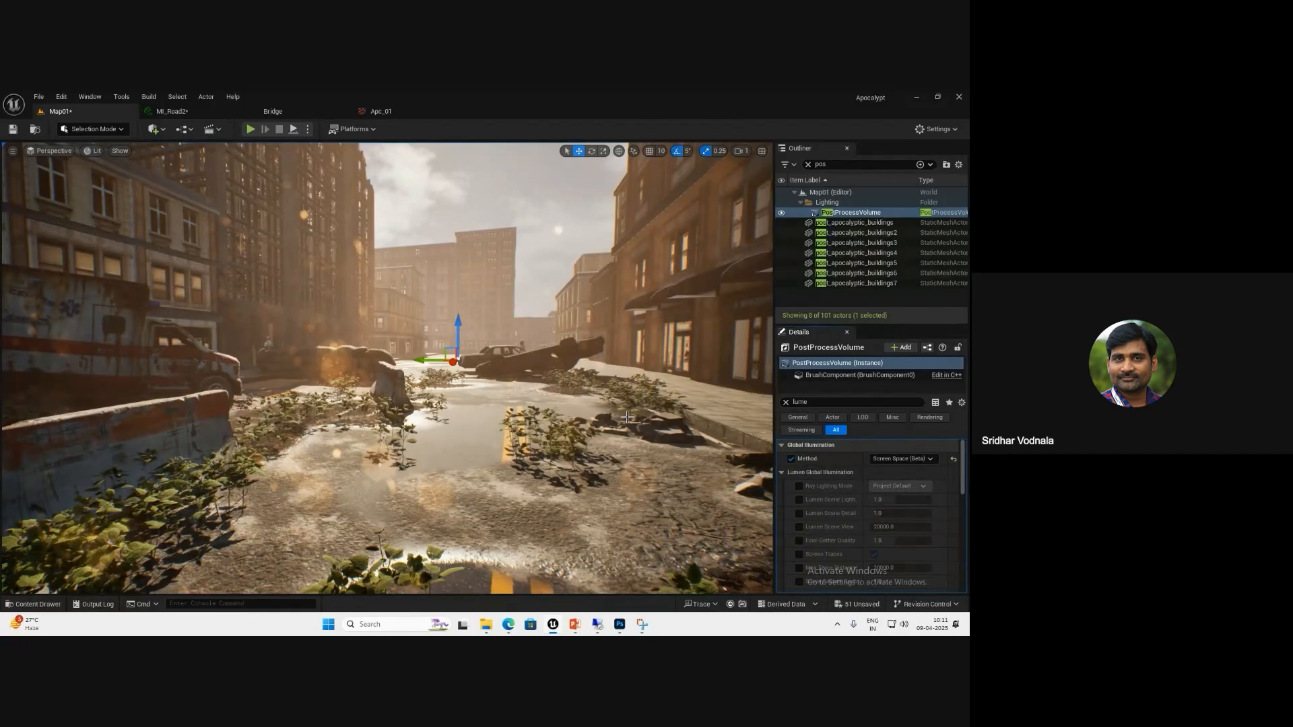
pyautogui.click(785, 402)
pyautogui.moveTo(499, 381); pyautogui.dragTo(491, 388, button='right')
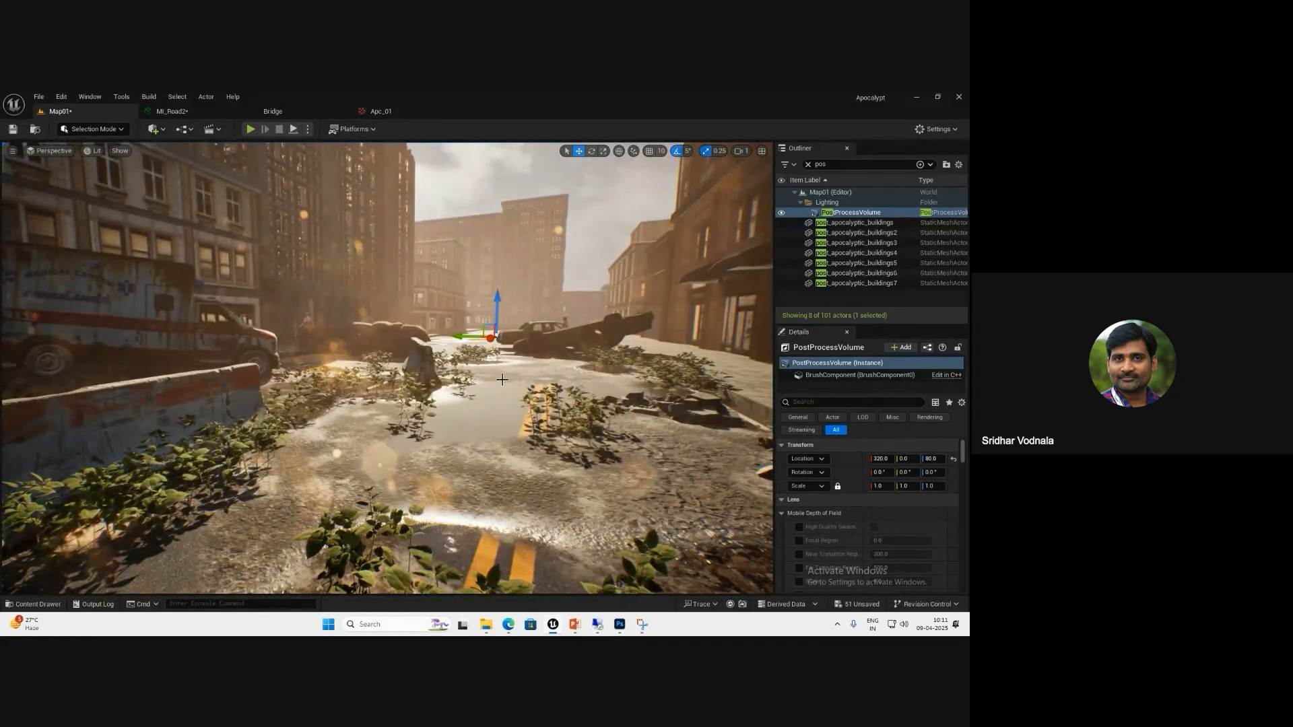
pyautogui.hotkey('ctrl', 's')
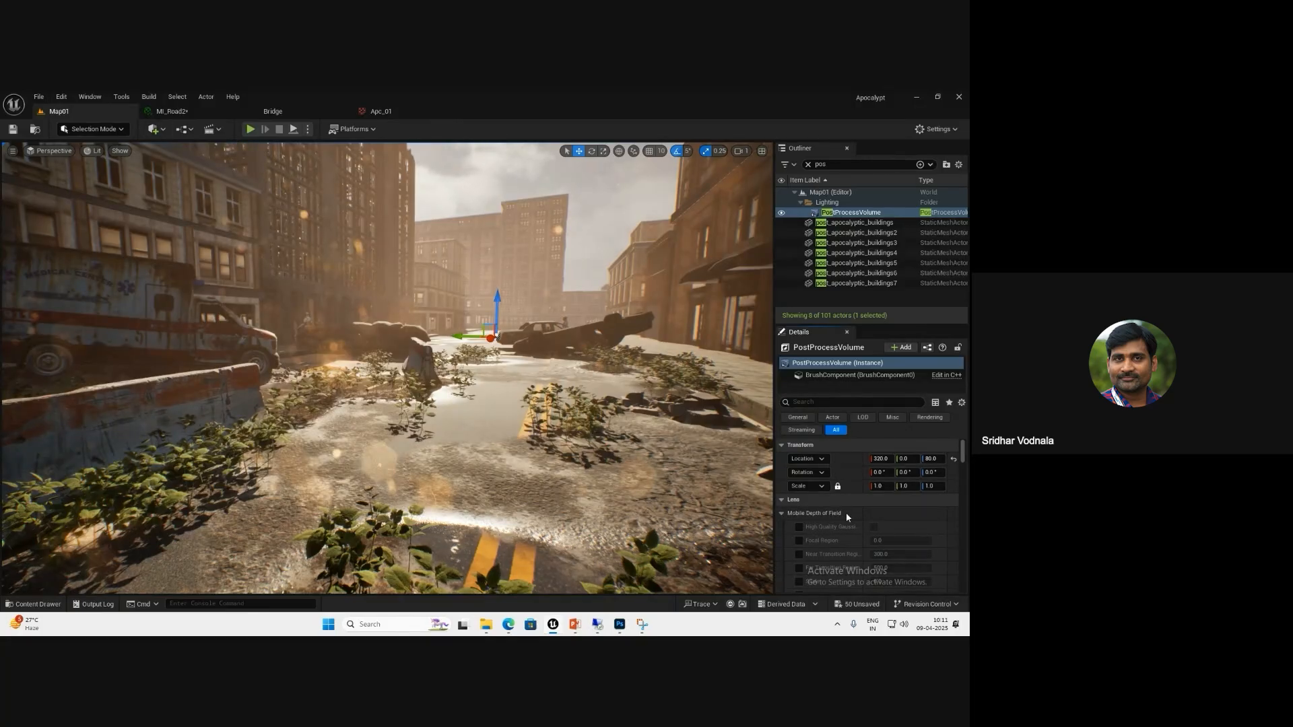
# - Filter the post process volume's properties by "dirt" and disable the Dirt Mask Texture override
pyautogui.scroll(-7, 863, 525)
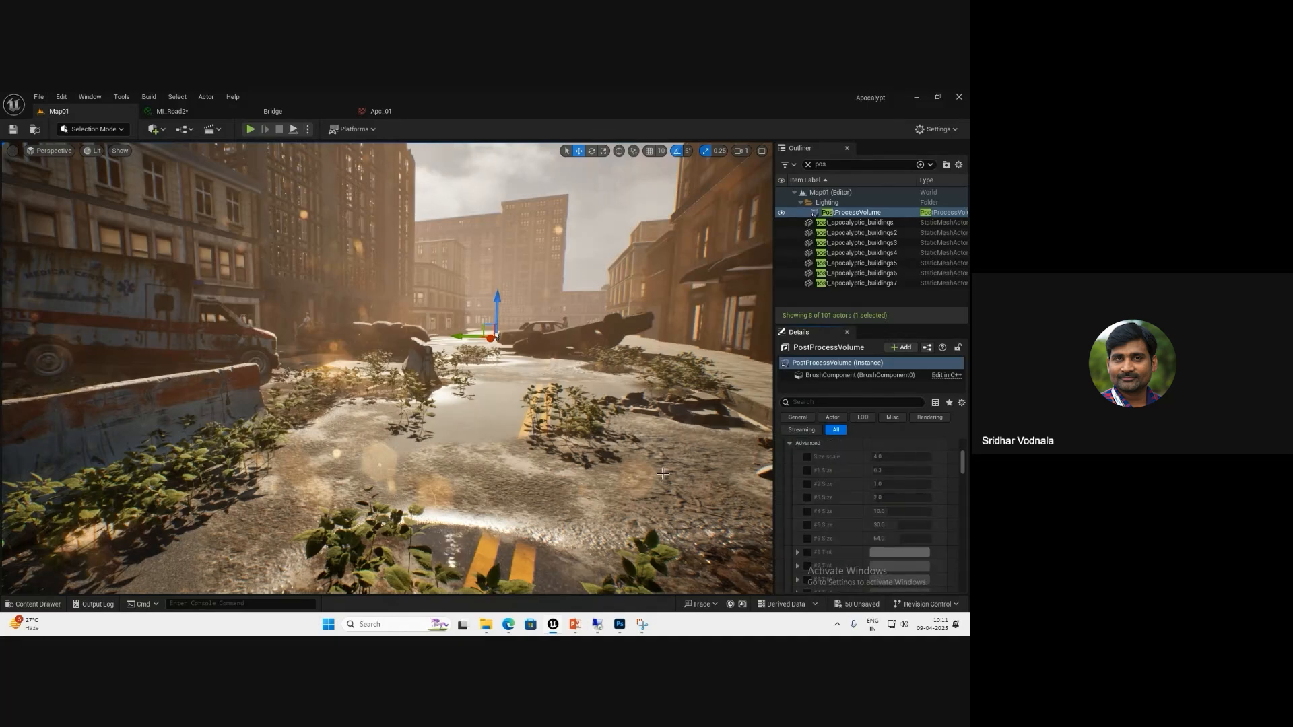
pyautogui.moveTo(447, 534); pyautogui.dragTo(451, 460, button='right')
pyautogui.press('w')
pyautogui.scroll(3, 856, 535)
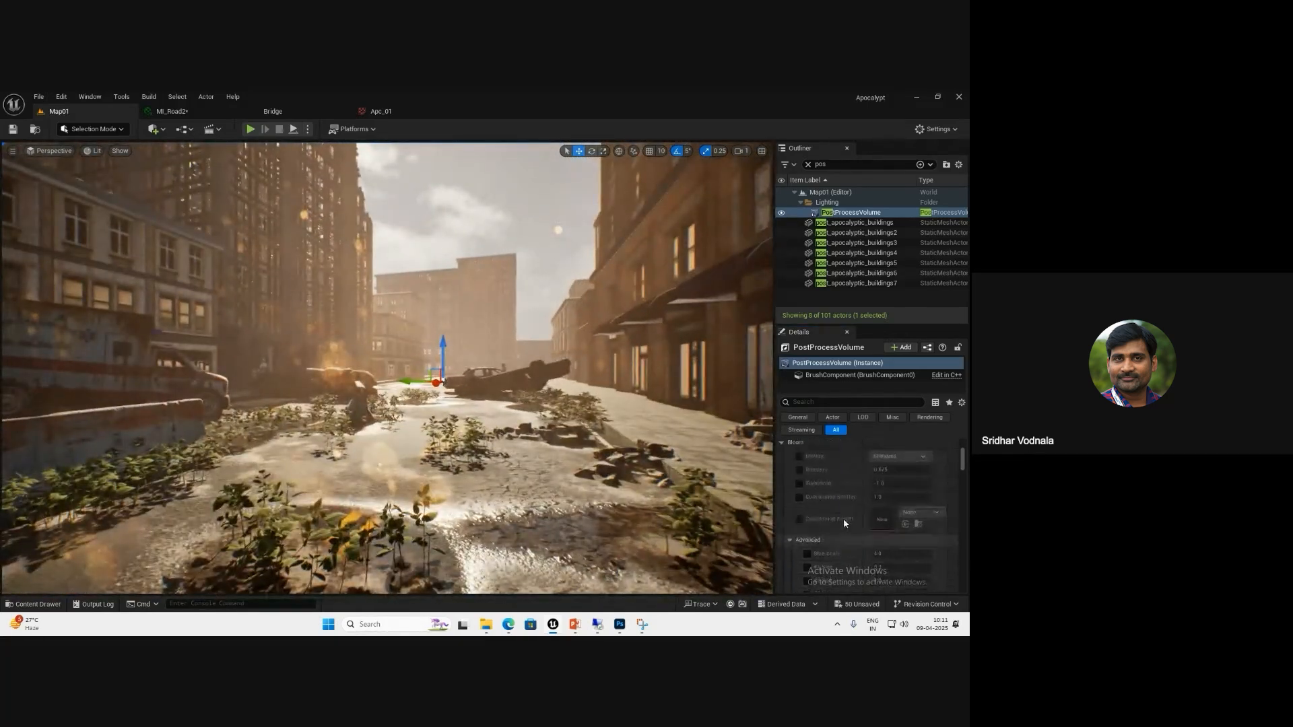
pyautogui.scroll(10, 818, 535)
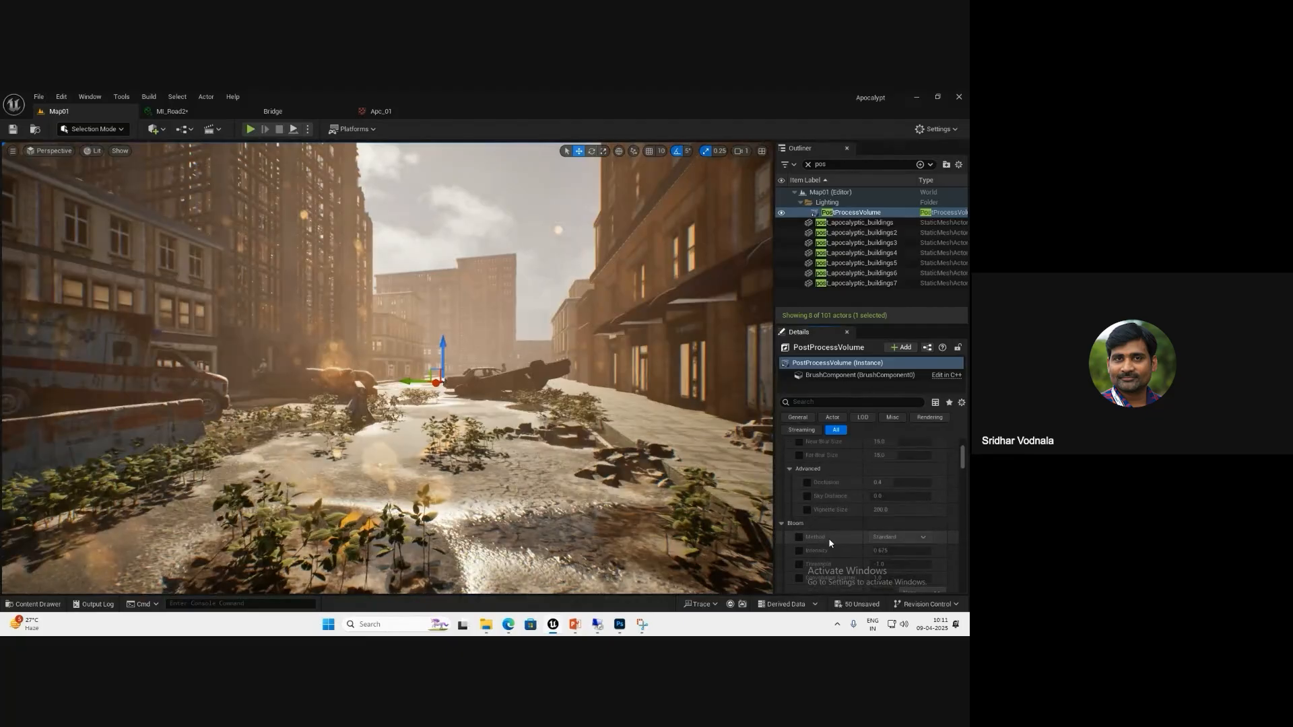
pyautogui.click(813, 403)
pyautogui.write('dirt')
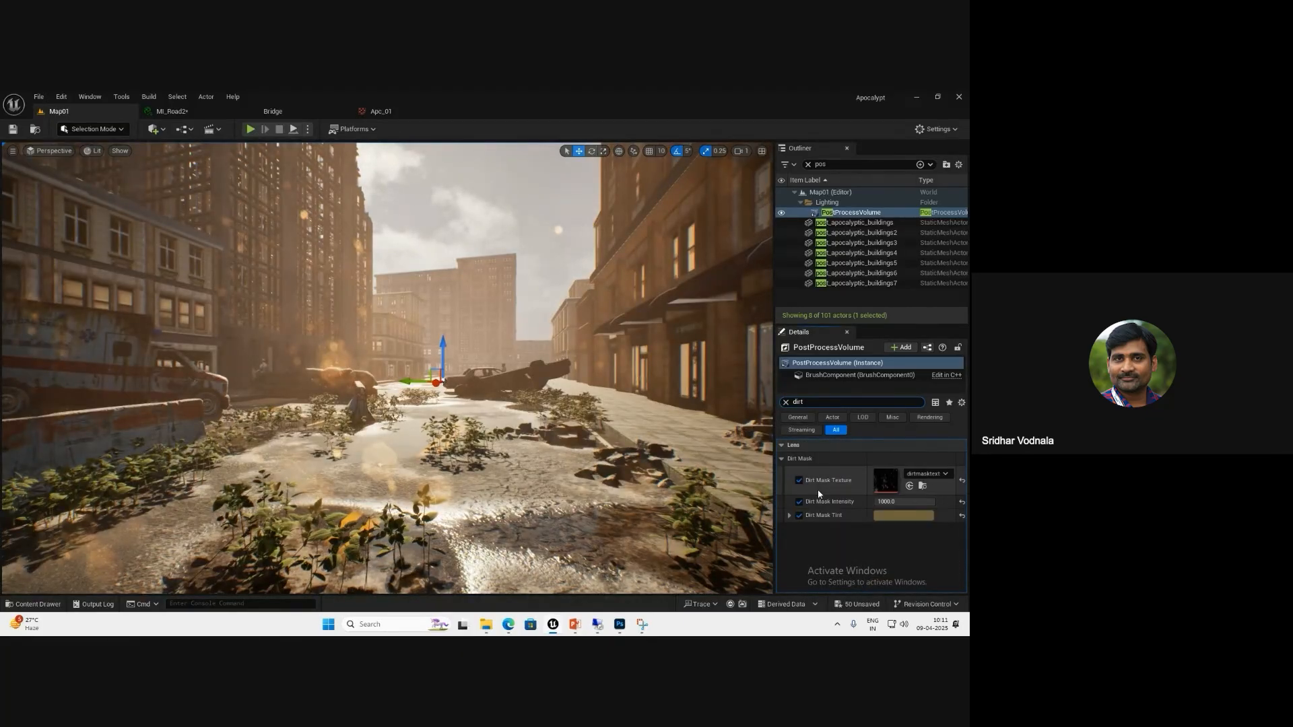
pyautogui.click(800, 480)
# - Inspect the street, buildings and ambulance from several angles with the dirt mask off, and save the Map01 level
pyautogui.moveTo(470, 460); pyautogui.dragTo(526, 494, button='right')
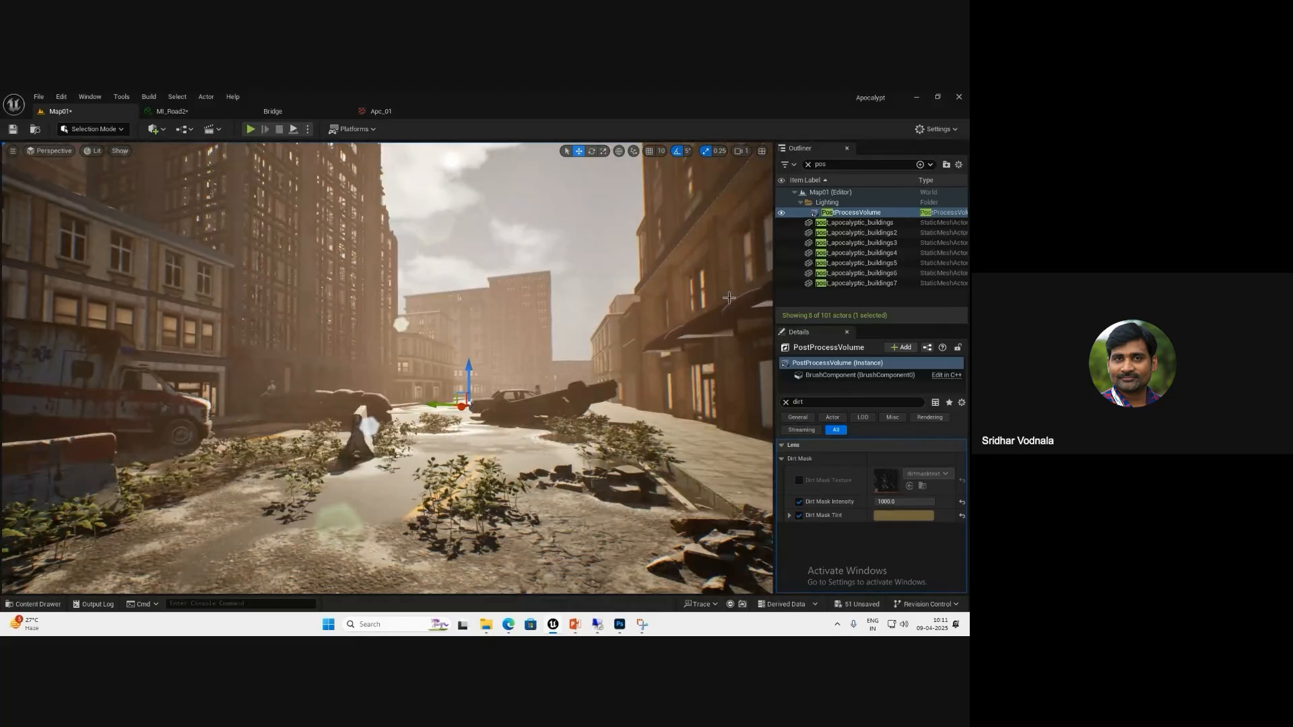
pyautogui.moveTo(568, 354); pyautogui.dragTo(593, 337, button='right')
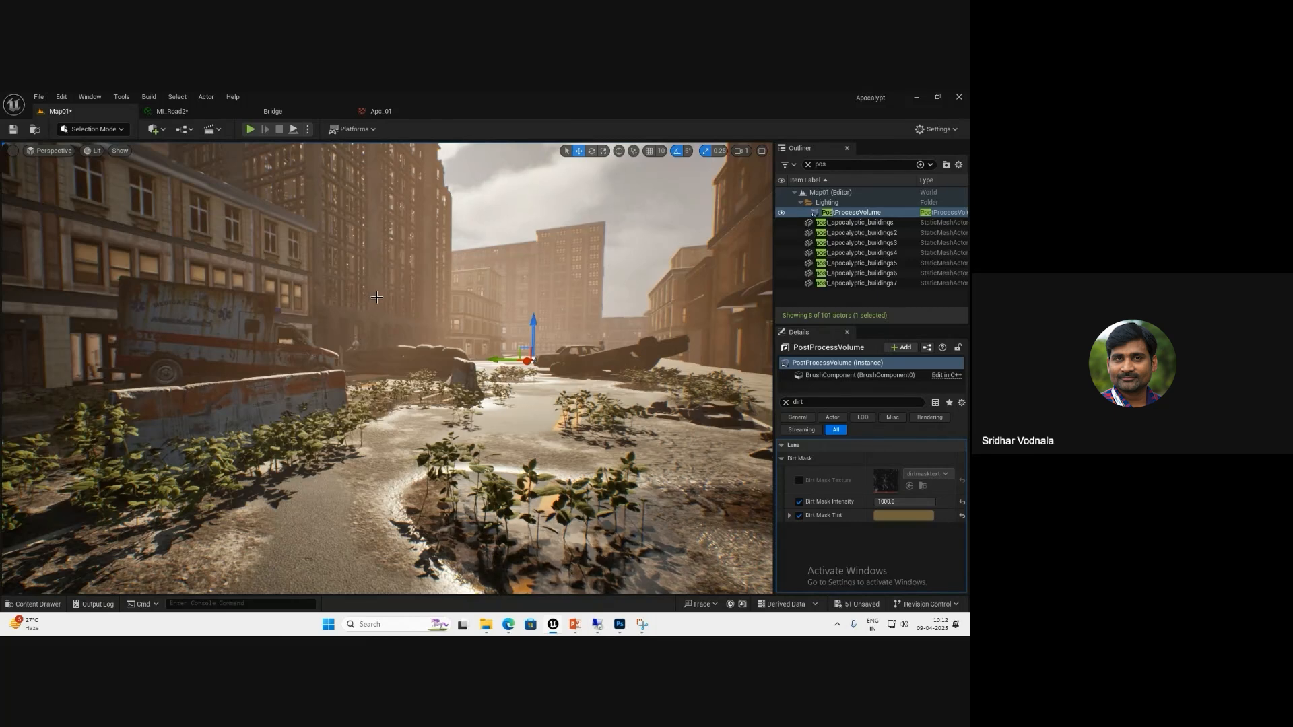
pyautogui.moveTo(454, 398); pyautogui.dragTo(477, 387, button='right')
pyautogui.press('w')
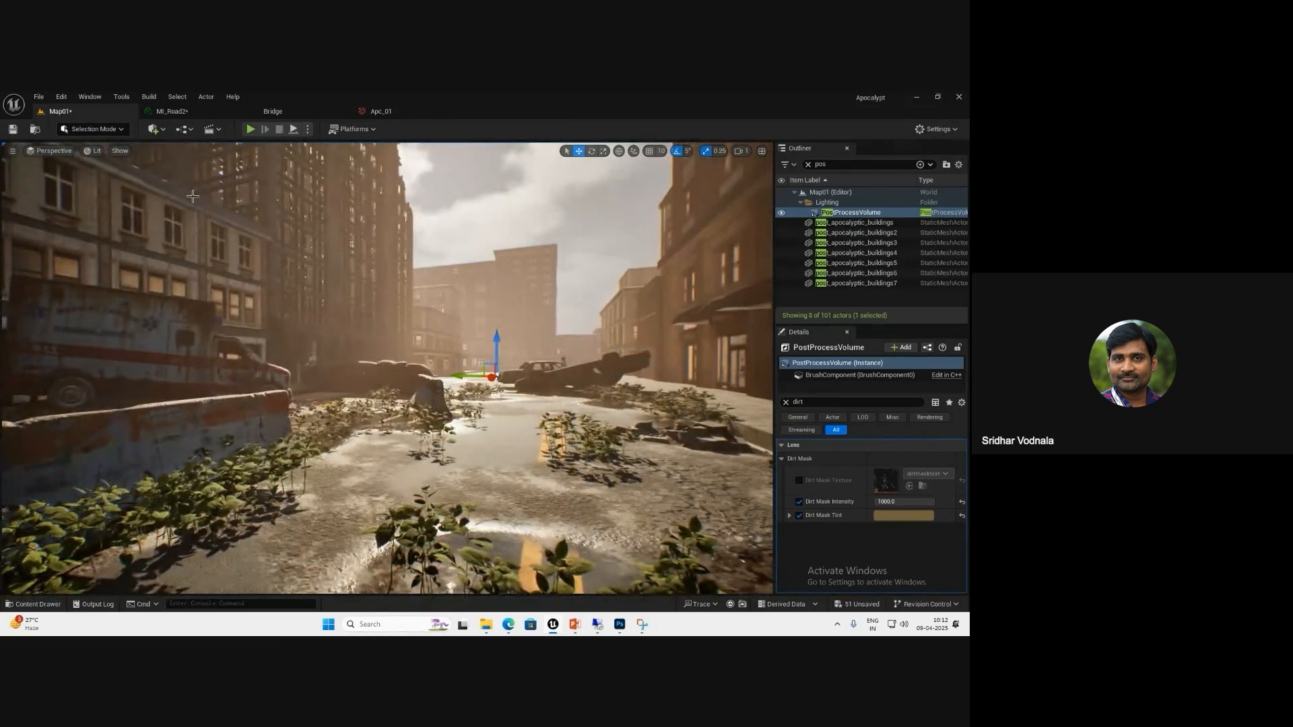
pyautogui.moveTo(234, 222); pyautogui.dragTo(295, 250, button='right')
pyautogui.press('w')
pyautogui.moveTo(326, 311); pyautogui.dragTo(332, 313, button='right')
pyautogui.press('s')
pyautogui.moveTo(406, 355); pyautogui.dragTo(394, 358, button='right')
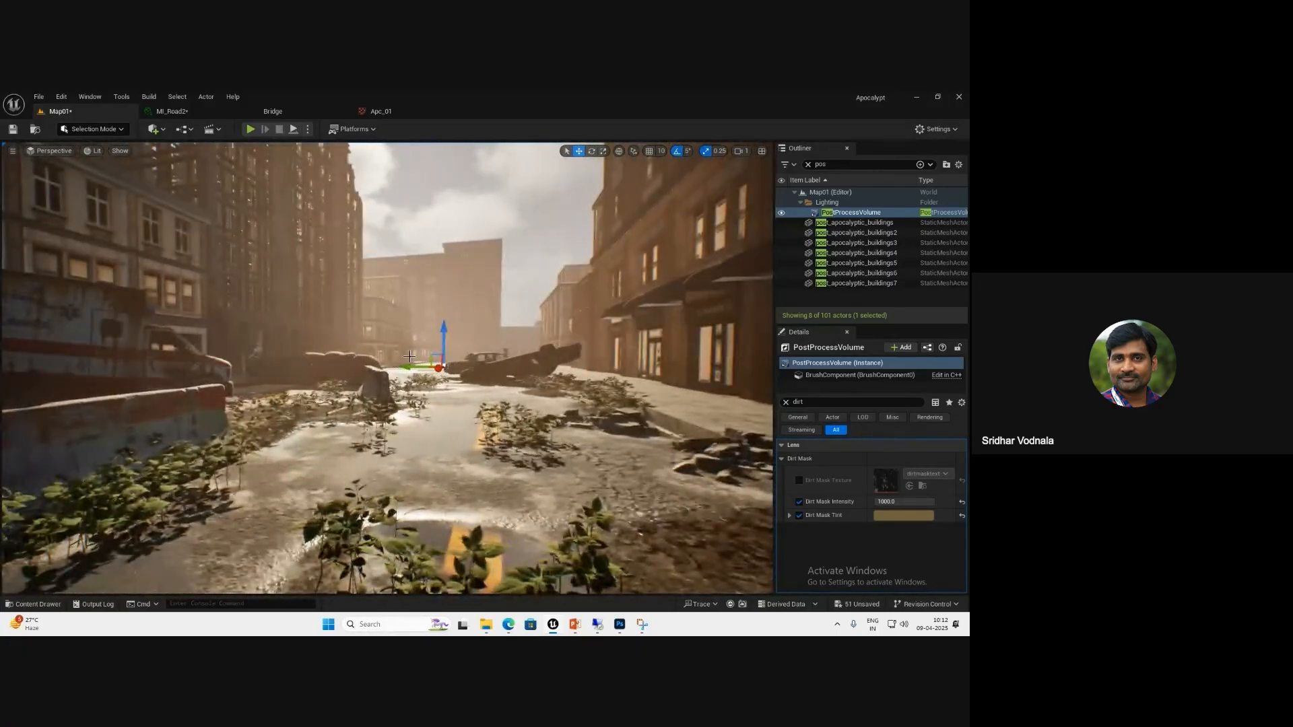
pyautogui.hotkey('ctrl', 's')
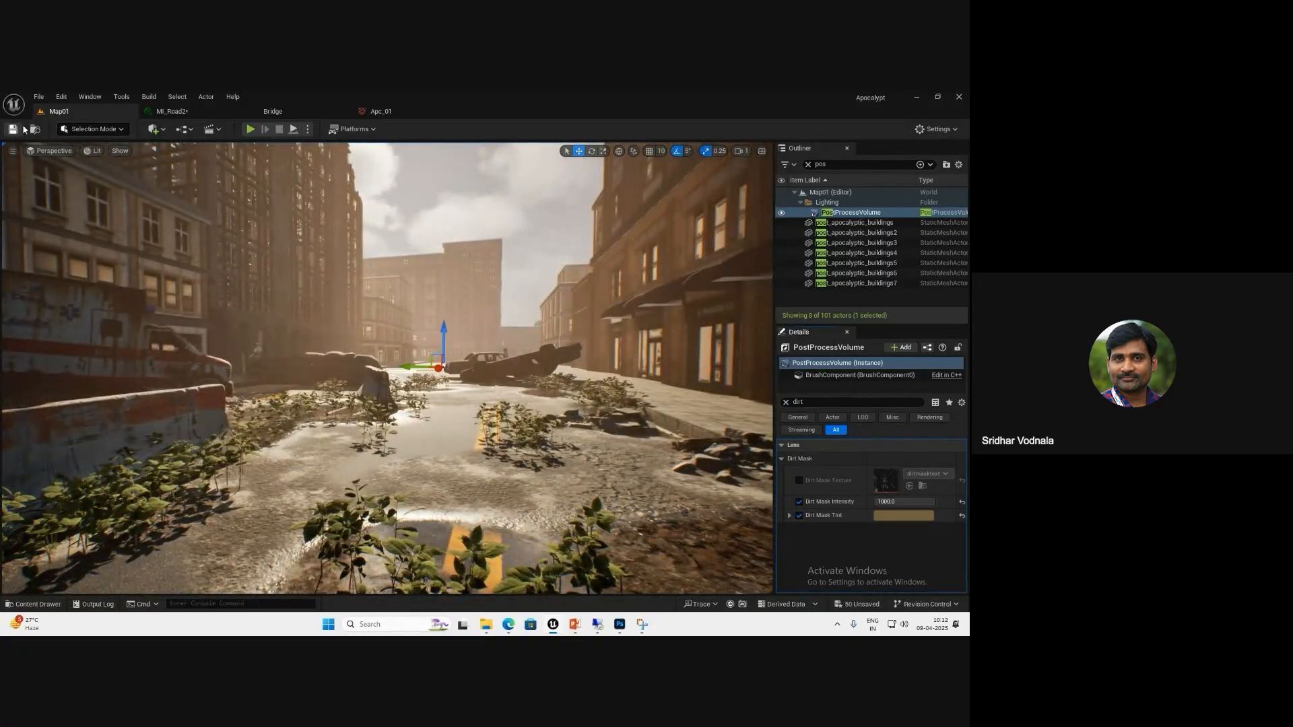
# - Start a new level and choose the Basic template
pyautogui.click(39, 96)
pyautogui.click(64, 138)
pyautogui.click(485, 300)
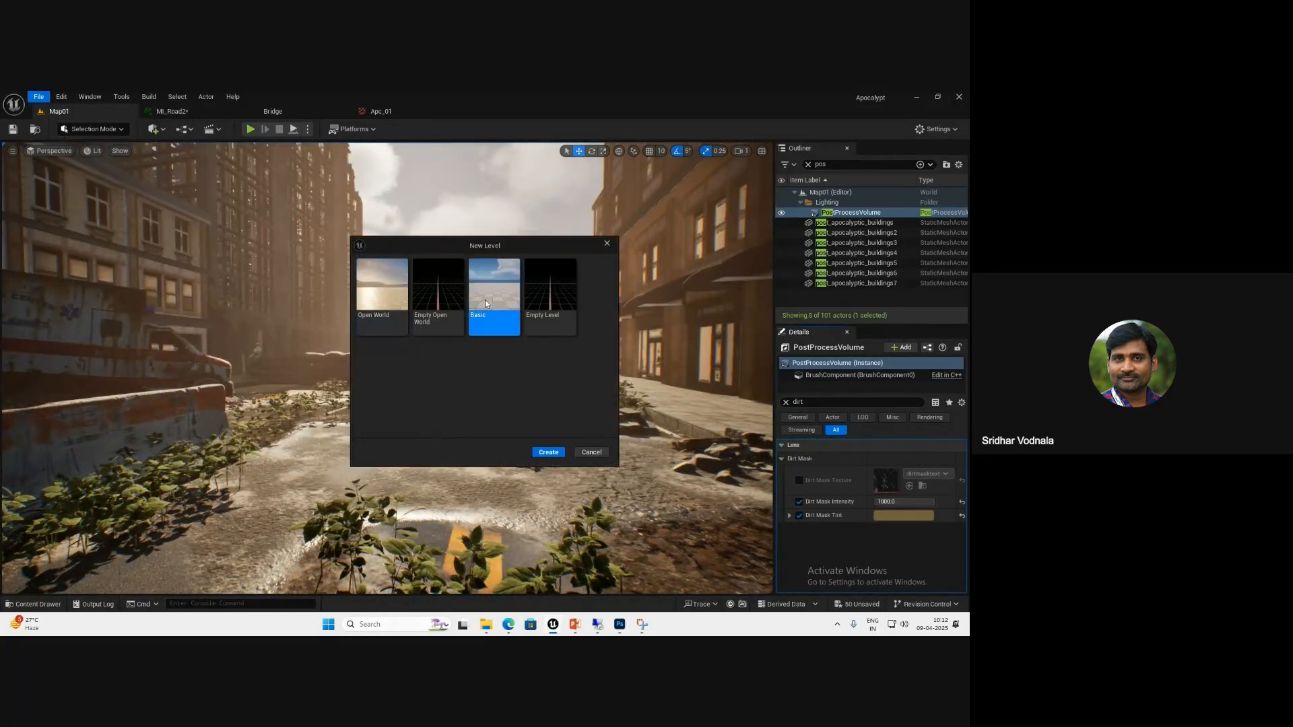